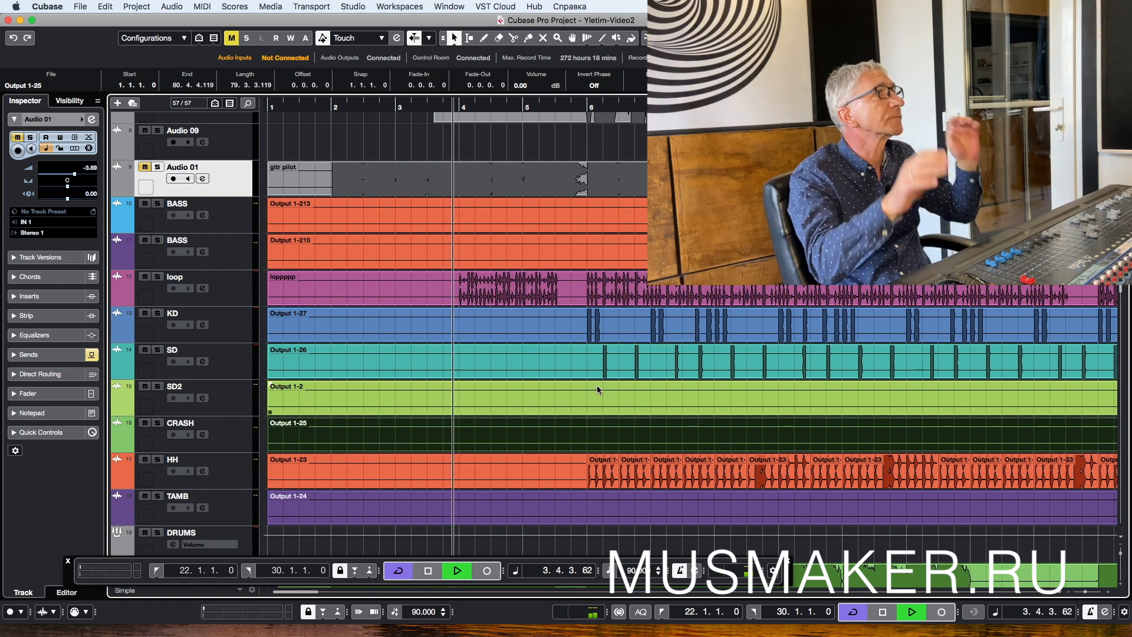
# Step: View the Session14.07.21 recording project on the first desktop, and return to the Yletim-Video2 project on the second desktop
pyautogui.hotkey('ctrl', 'Up')
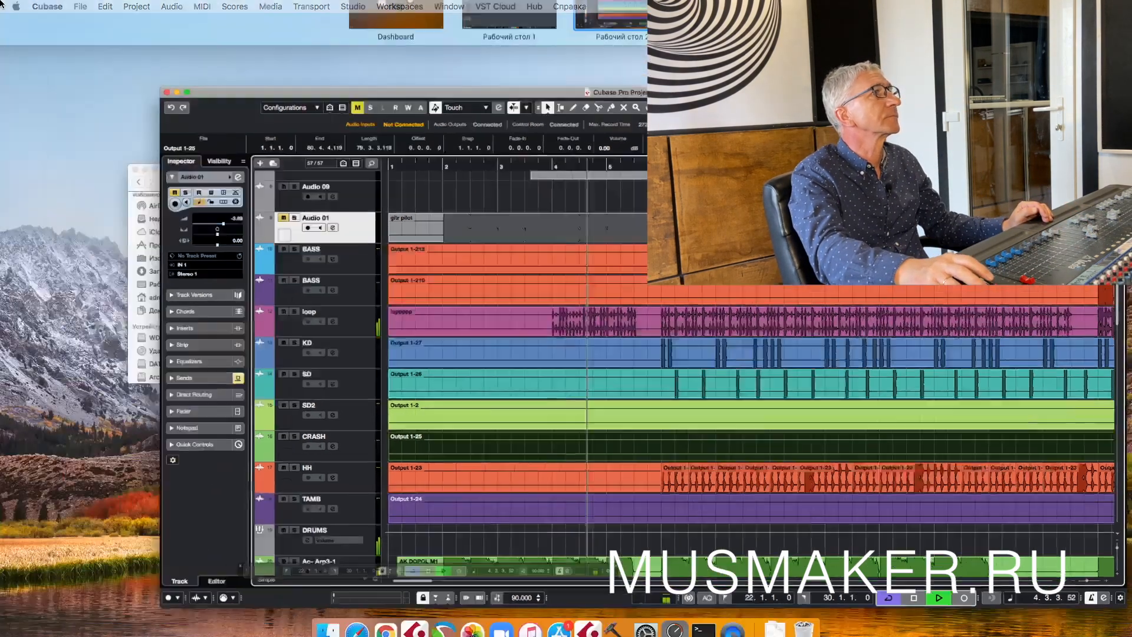
pyautogui.click(494, 56)
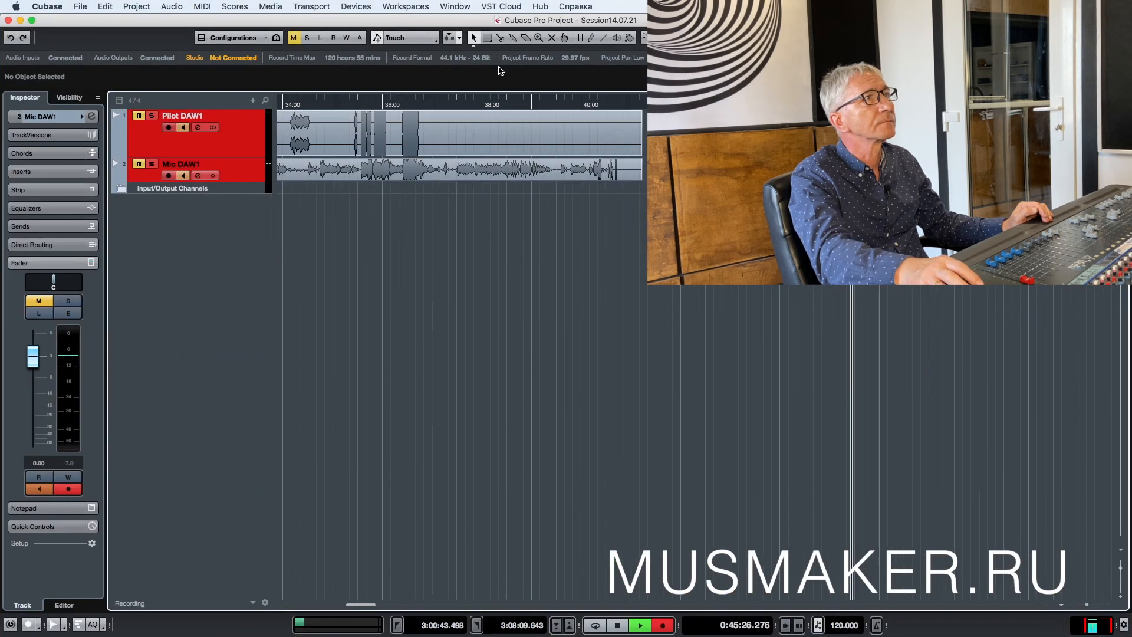
pyautogui.moveTo(1, 3)
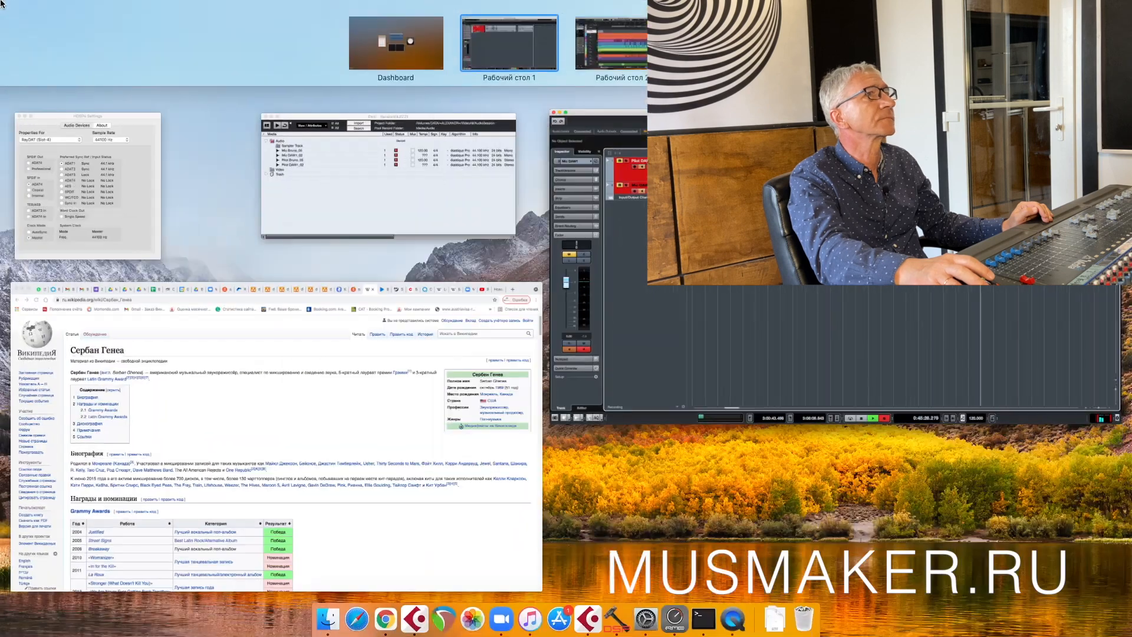
pyautogui.click(634, 59)
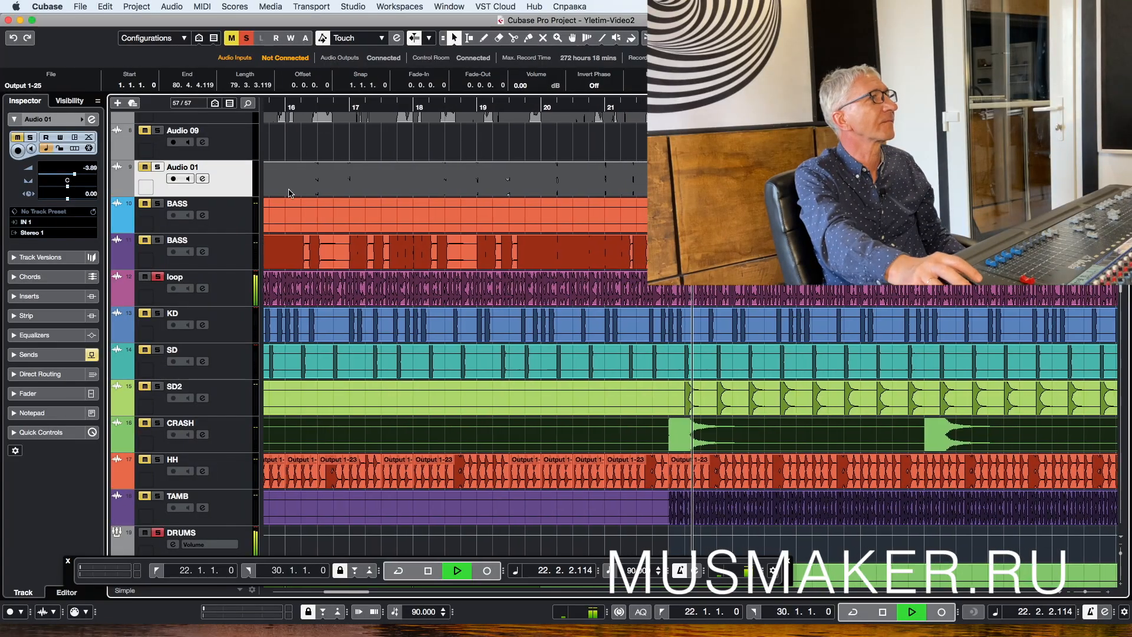
# Step: Solo the KD track in place of the loop, select it, and add SD, SD2 and CRASH to the solo during playback
pyautogui.click(159, 314)
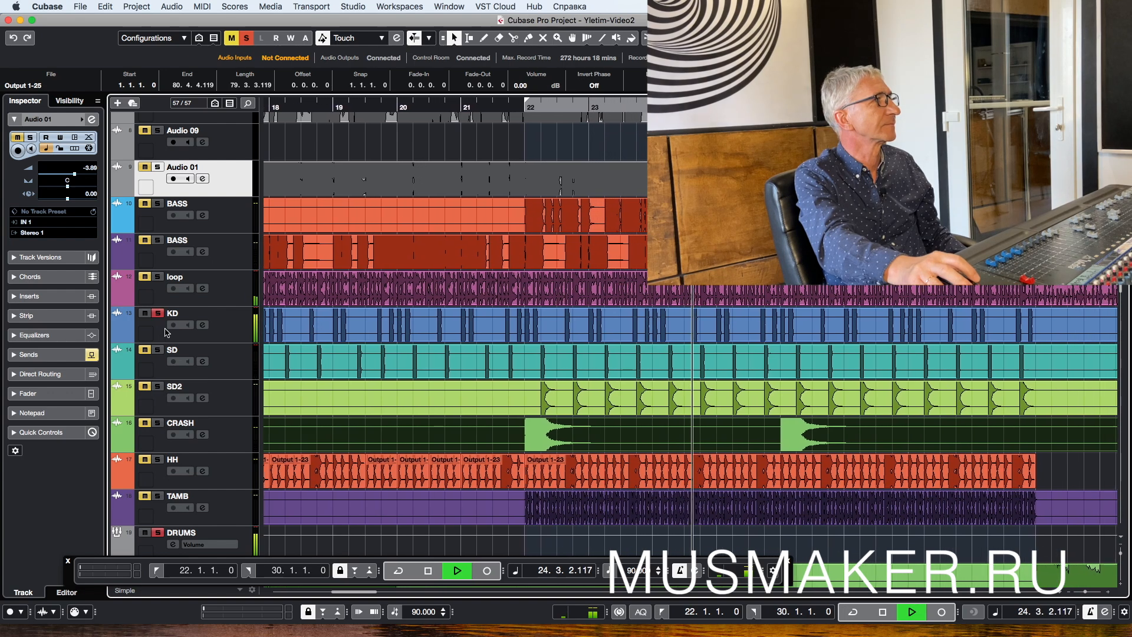
pyautogui.click(165, 332)
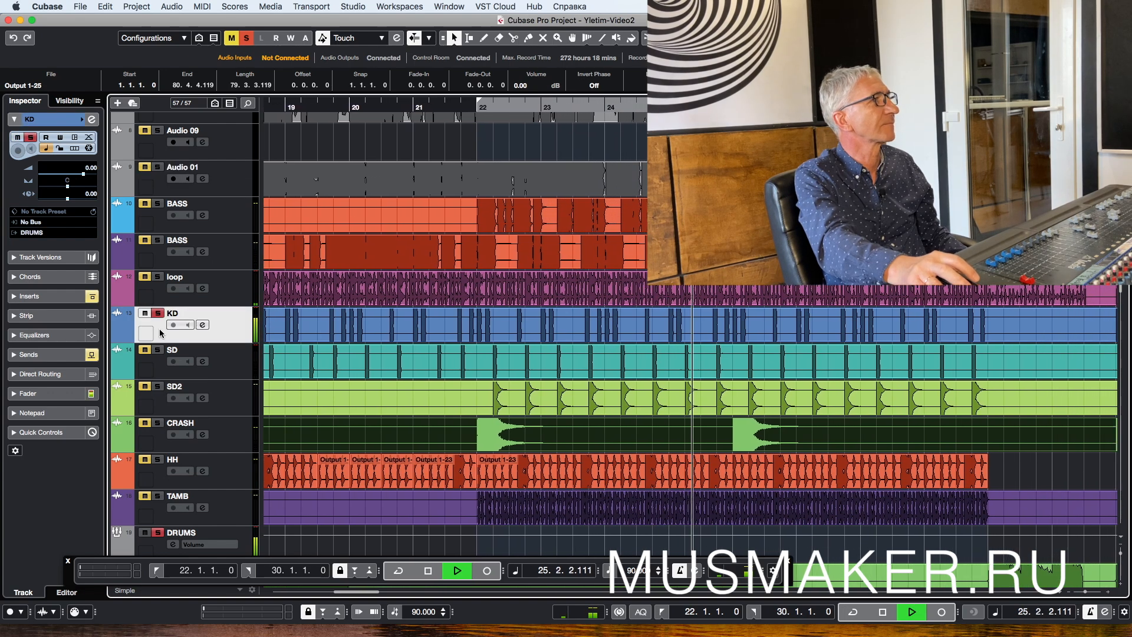
pyautogui.click(158, 350)
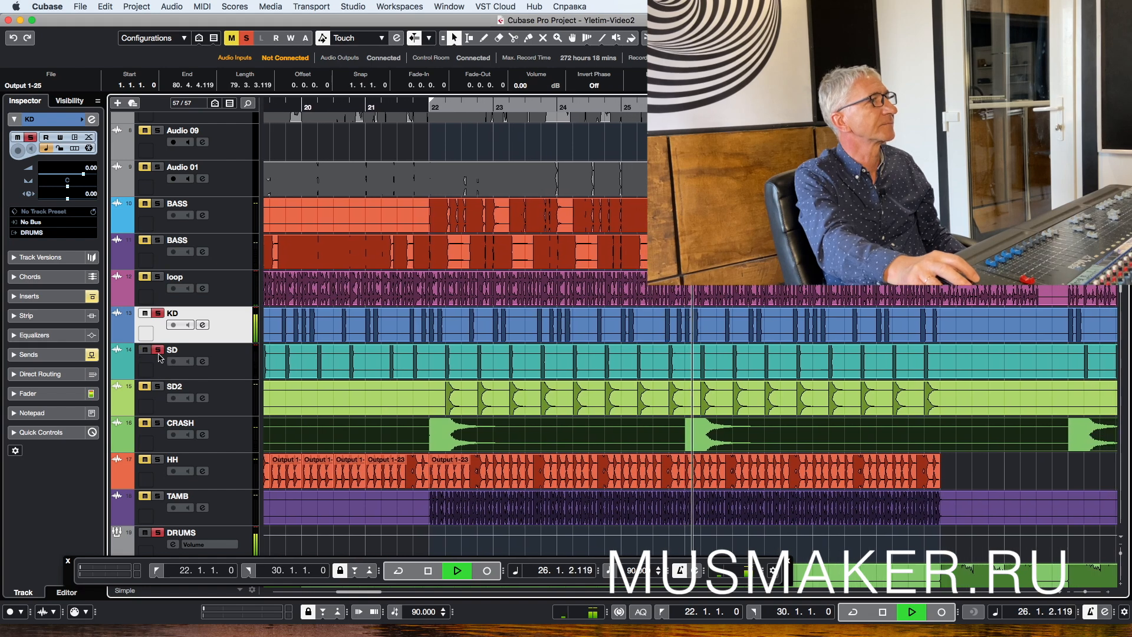
pyautogui.click(158, 387)
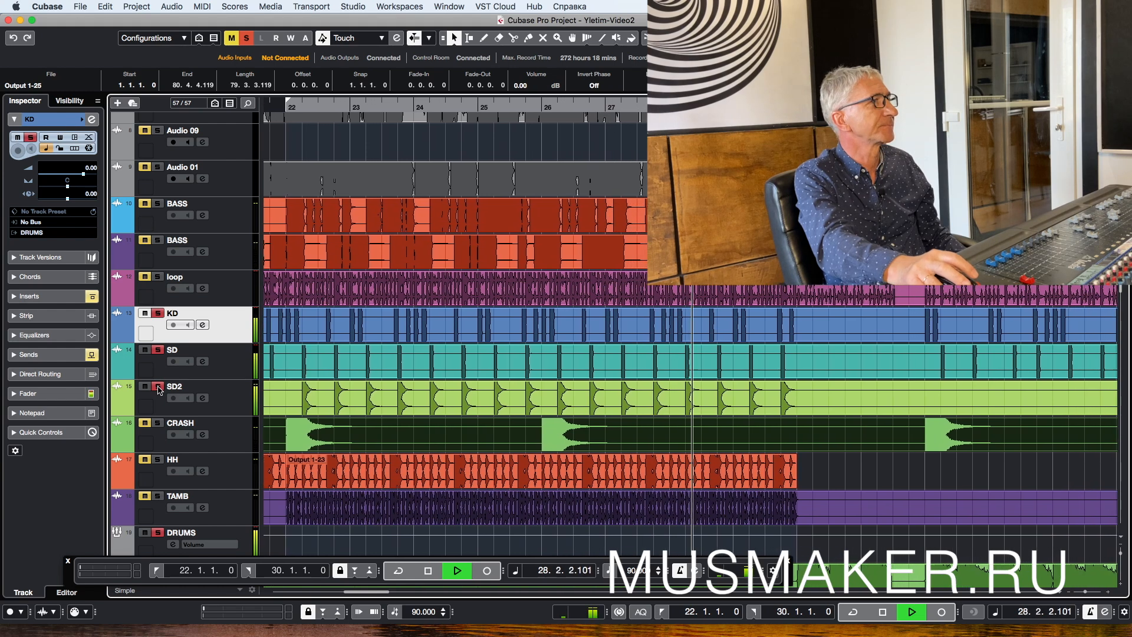
pyautogui.click(157, 424)
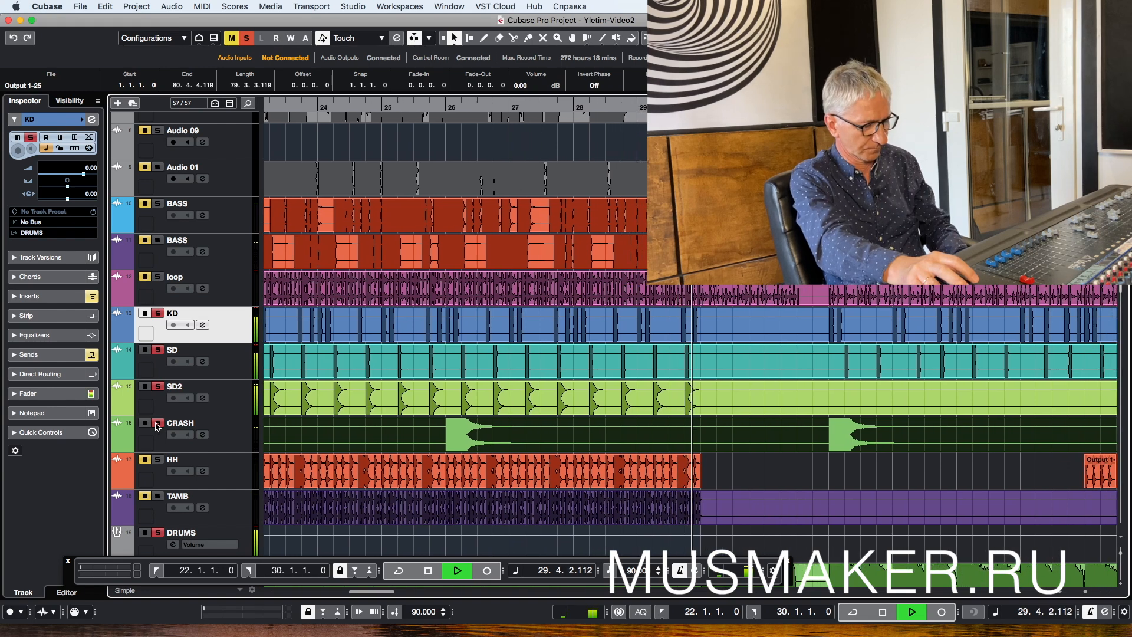
# Step: Turn on cycle playback for bars 22 to 30 and add the HH and TAMB tracks to the solo
pyautogui.press('KP_Divide')
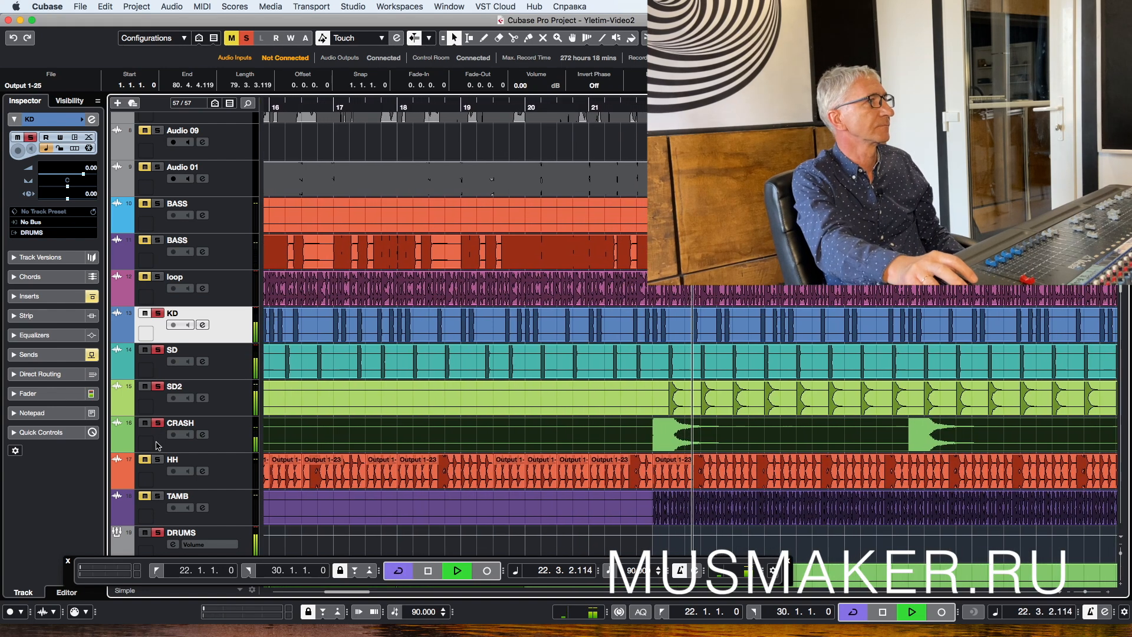
pyautogui.click(157, 461)
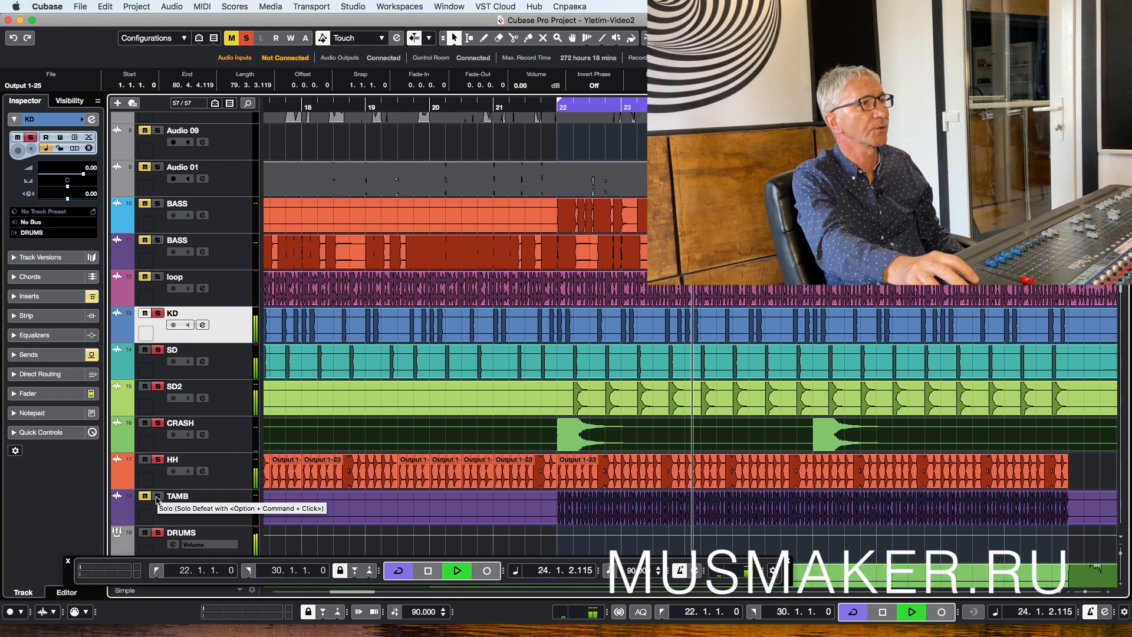
pyautogui.click(157, 498)
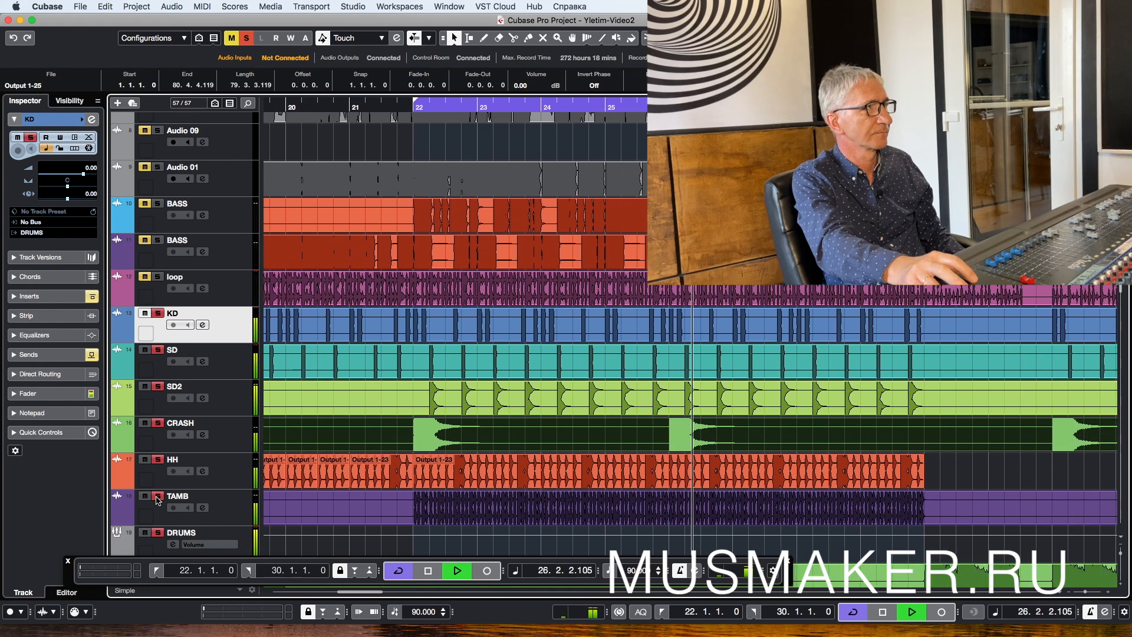
# Step: Stop playback and leave KD as the only soloed drum part
pyautogui.press('space')
pyautogui.keyDown('super'); pyautogui.click(157, 315); pyautogui.keyUp('super')
pyautogui.keyDown('super'); pyautogui.click(157, 315); pyautogui.keyUp('super')
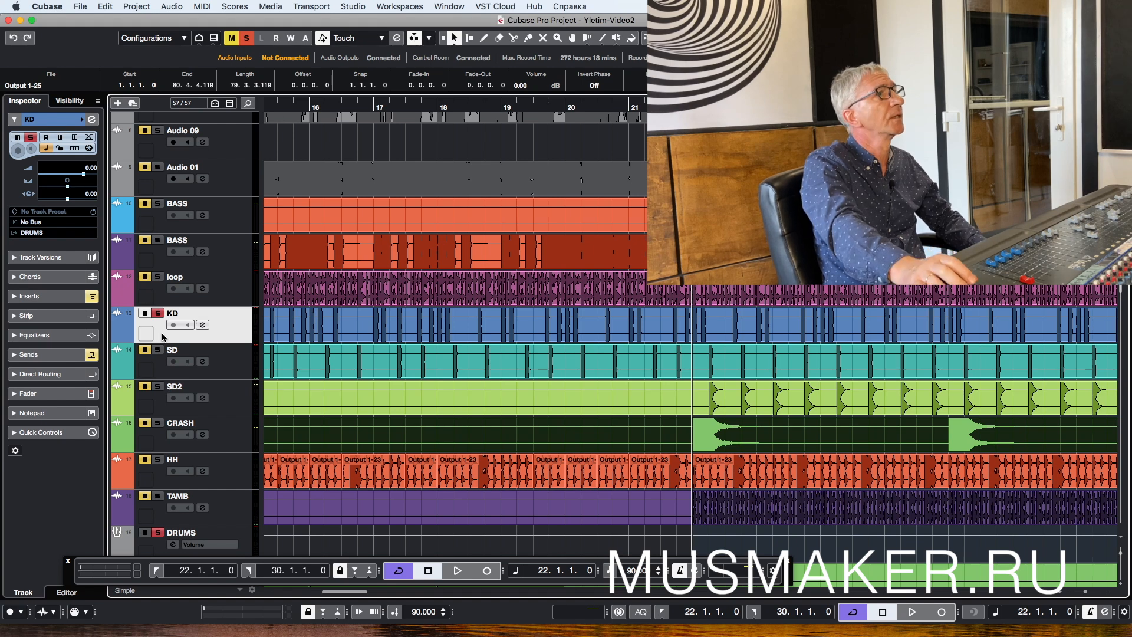
# Step: Place the playback position at bar 16 and audition the soloed kick drum from there
pyautogui.click(293, 110)
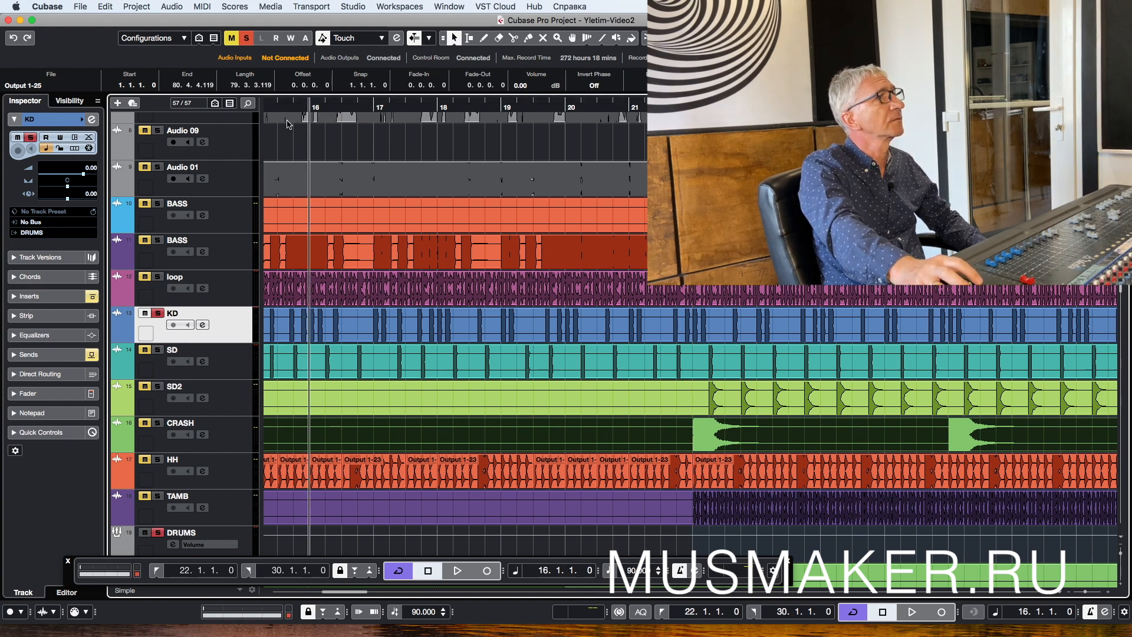
pyautogui.press('space')
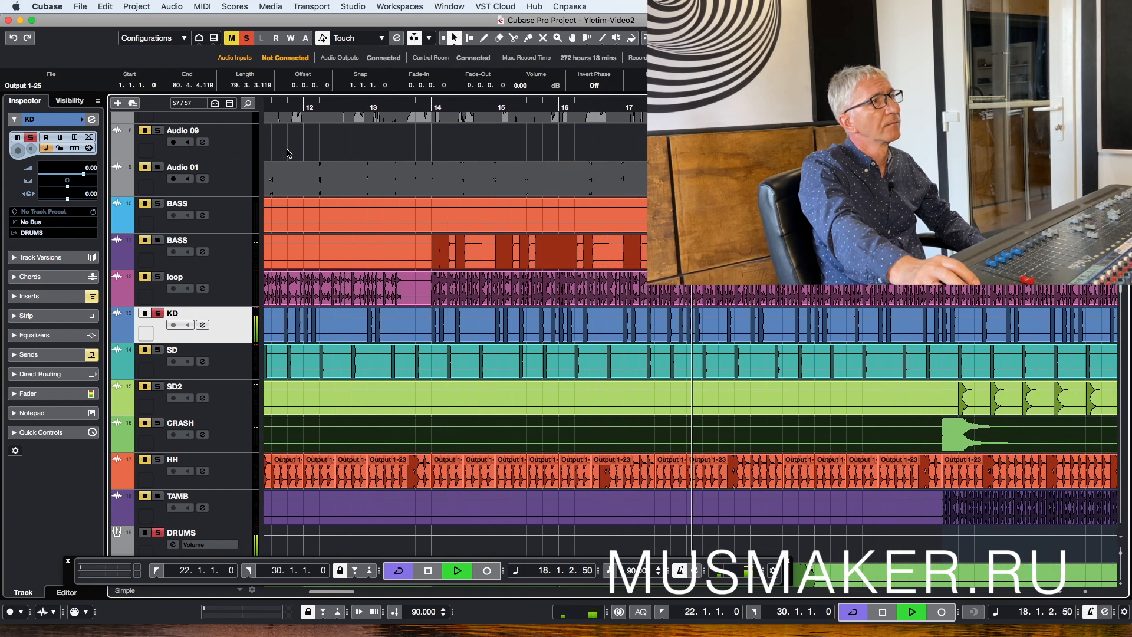
pyautogui.press('space')
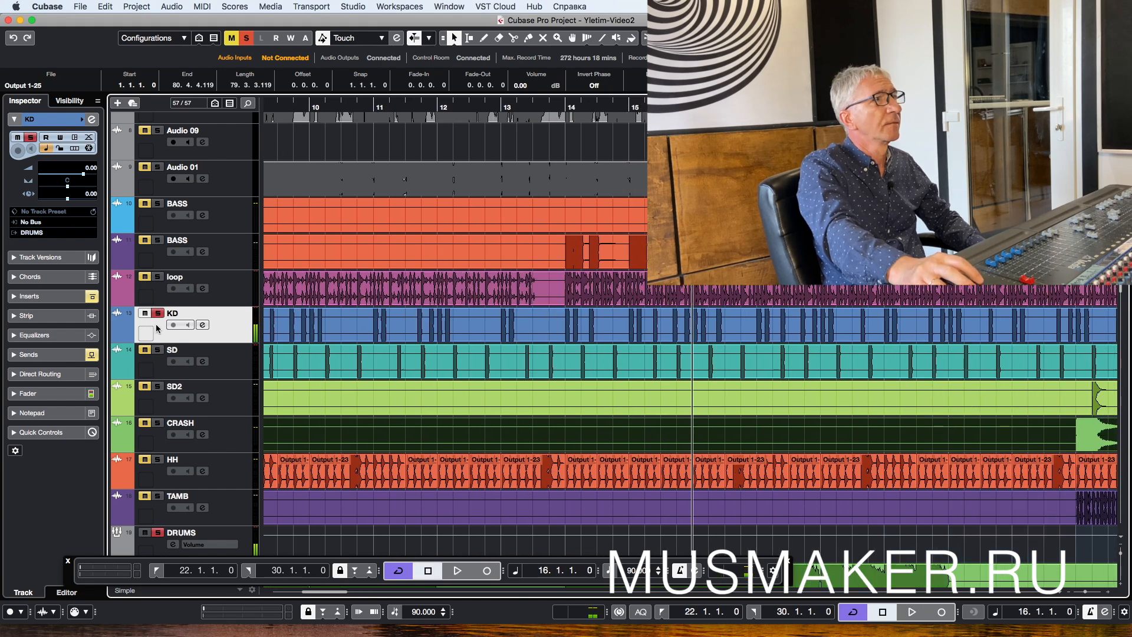
# Step: Open the Q4 Stereo equalizer insert on the KD track and switch off bands 2, 3 and 4, keeping only band 1 active
pyautogui.click(40, 296)
pyautogui.click(53, 199)
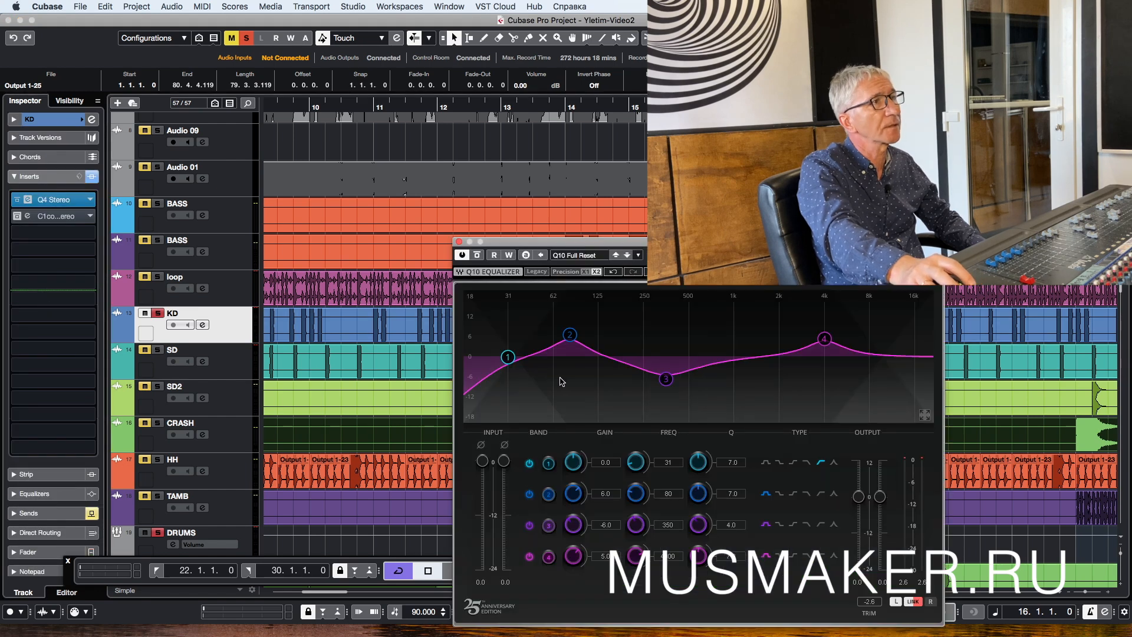
pyautogui.click(529, 495)
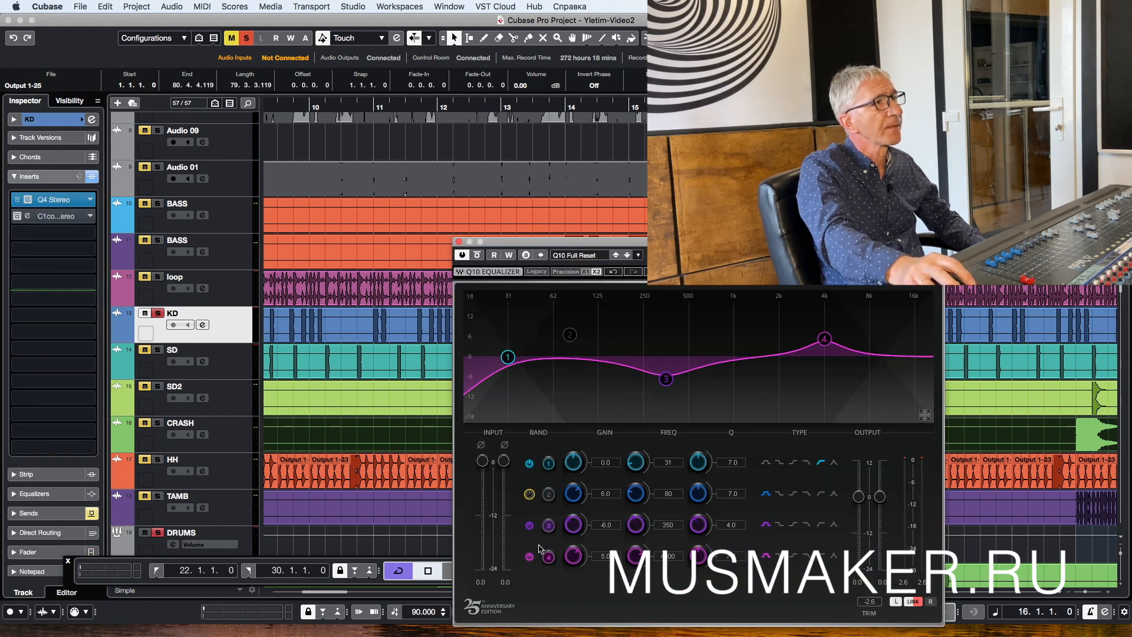
pyautogui.click(529, 556)
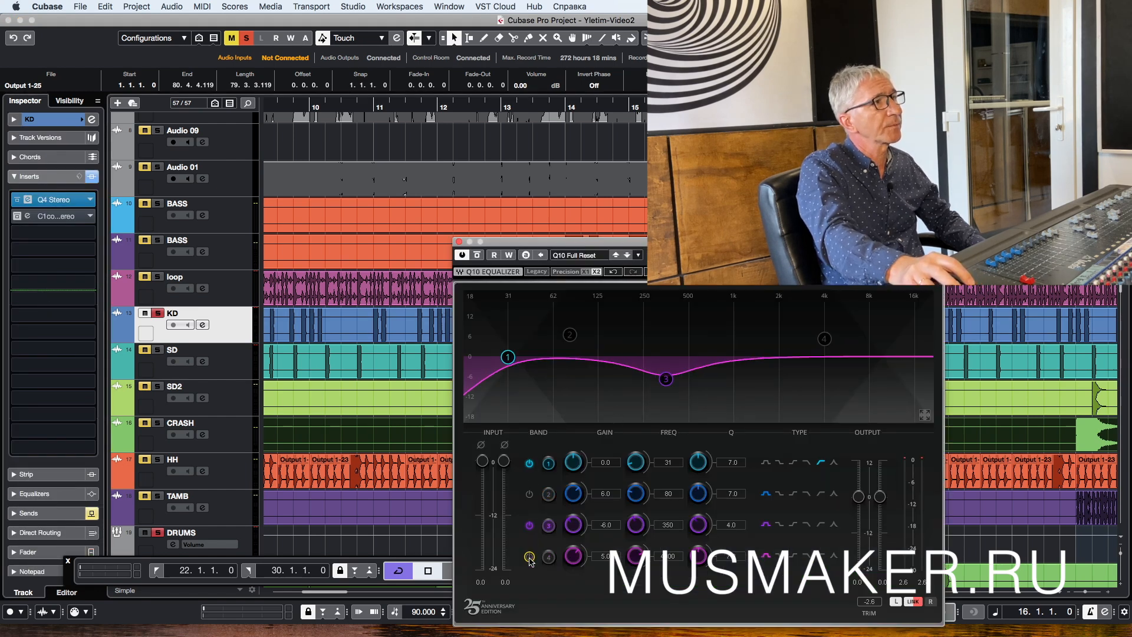
pyautogui.click(529, 464)
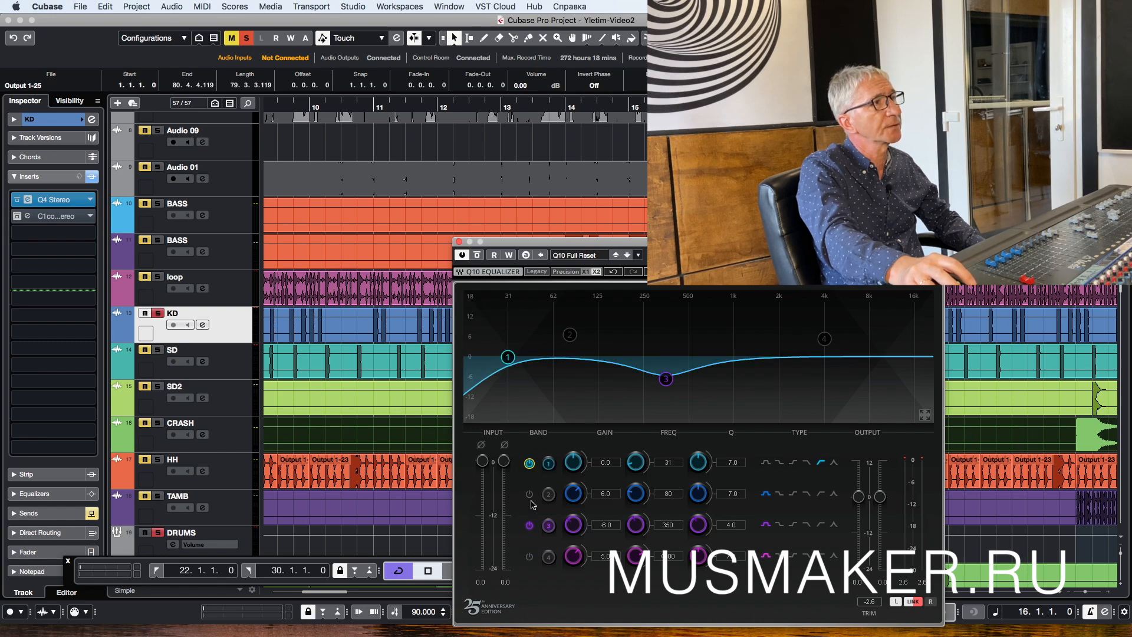
pyautogui.click(529, 525)
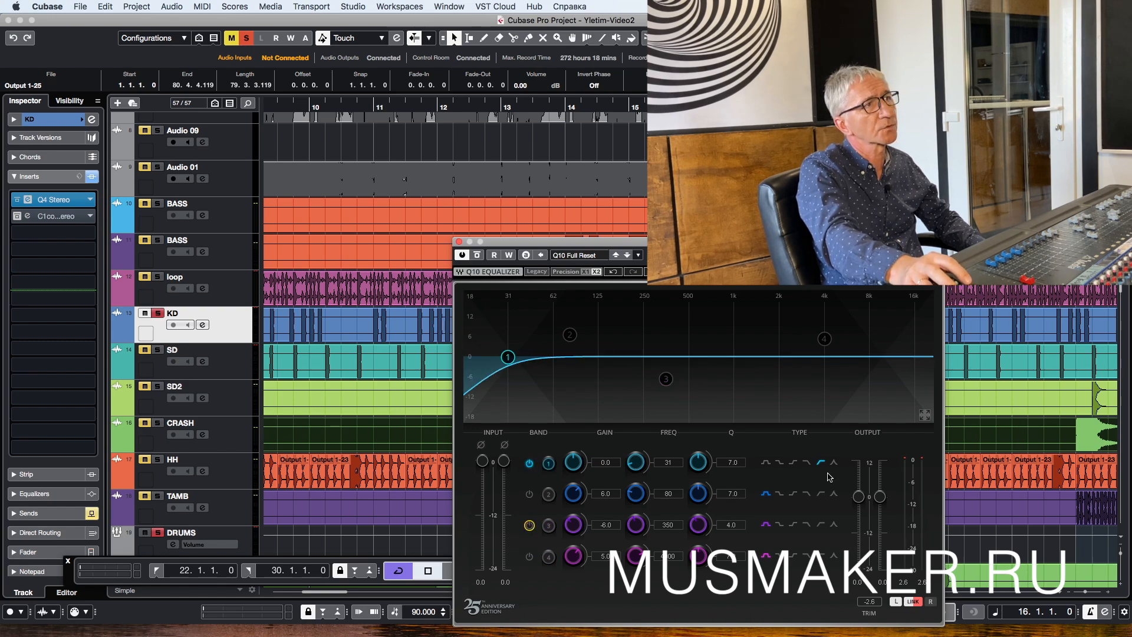
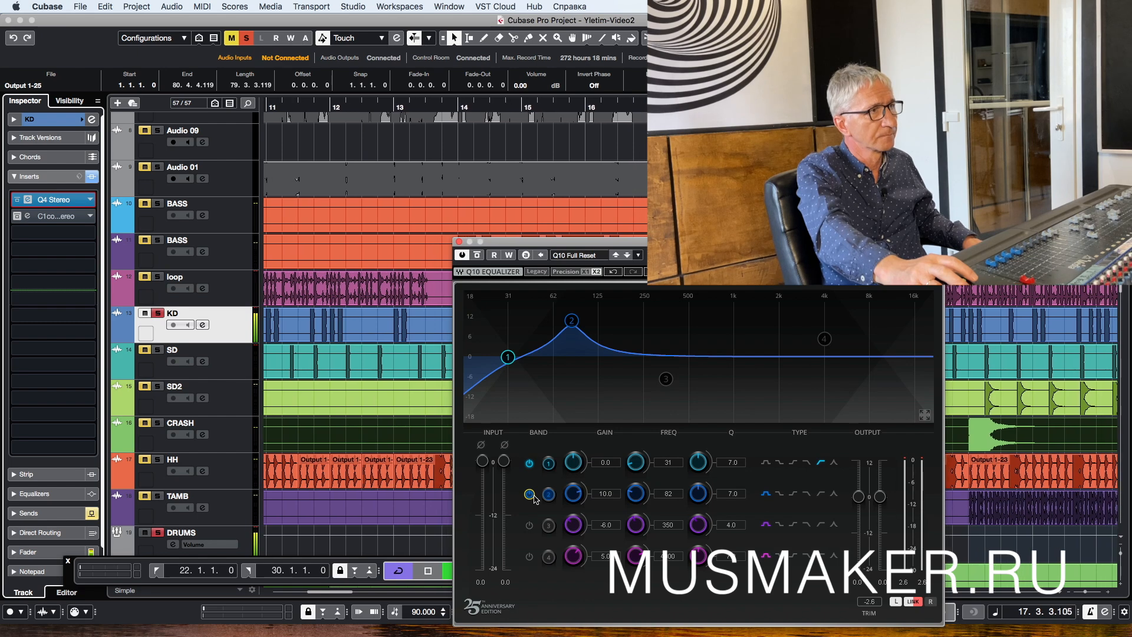
# Step: Stop playback, set the gain of equalizer band 2 to 6.0, and listen to the kick again
pyautogui.press('space')
pyautogui.click(608, 494)
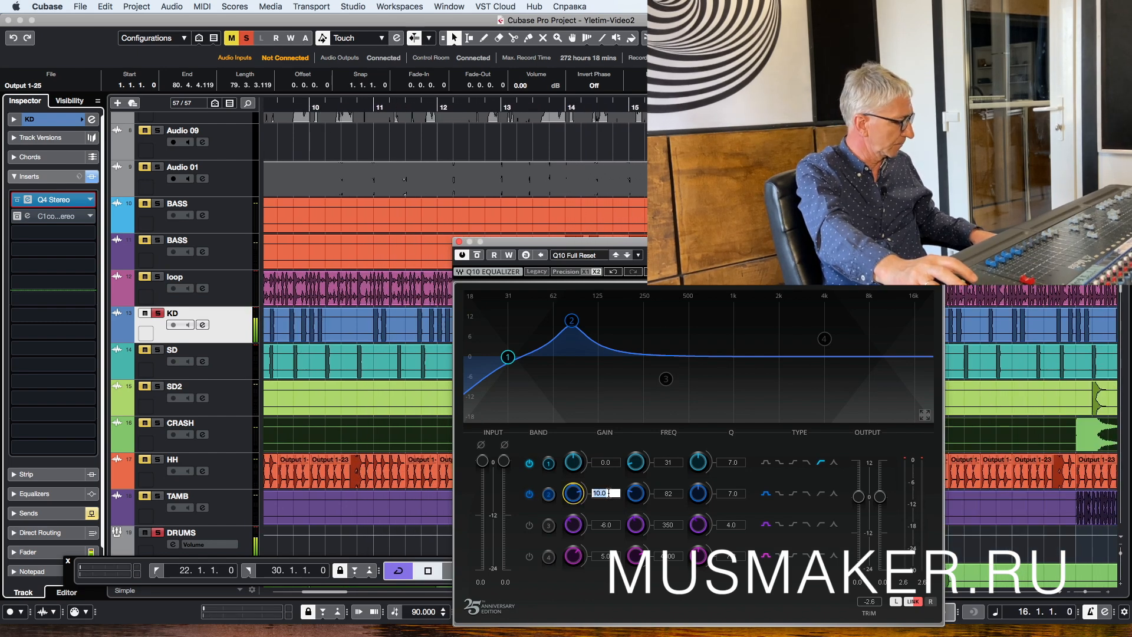
pyautogui.write('6')
pyautogui.press('Return')
pyautogui.press('space')
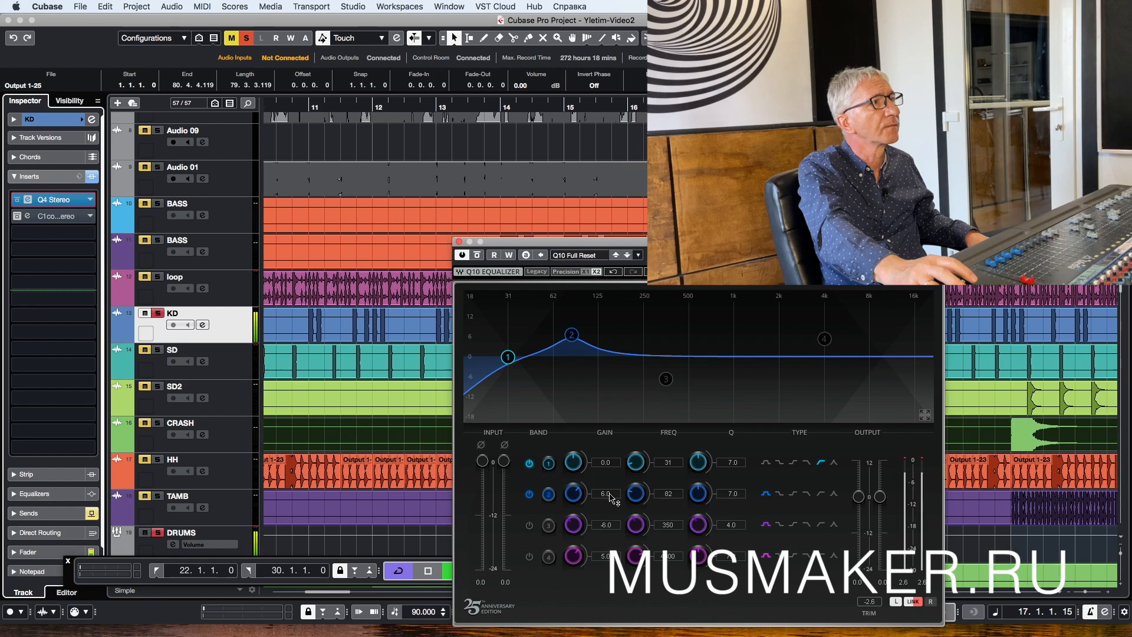
pyautogui.press('space')
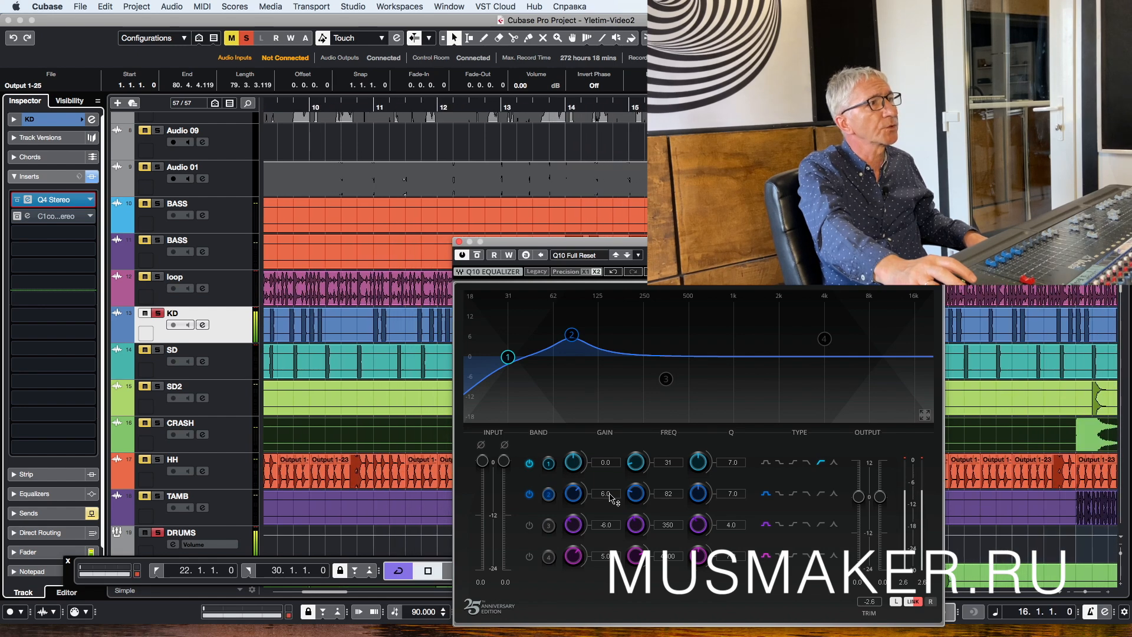
# Step: Set equalizer band 3 to a frequency of 350, a Q of 4.0 and a gain of -8.0
pyautogui.moveTo(671, 528); pyautogui.dragTo(670, 522)
pyautogui.click(665, 526)
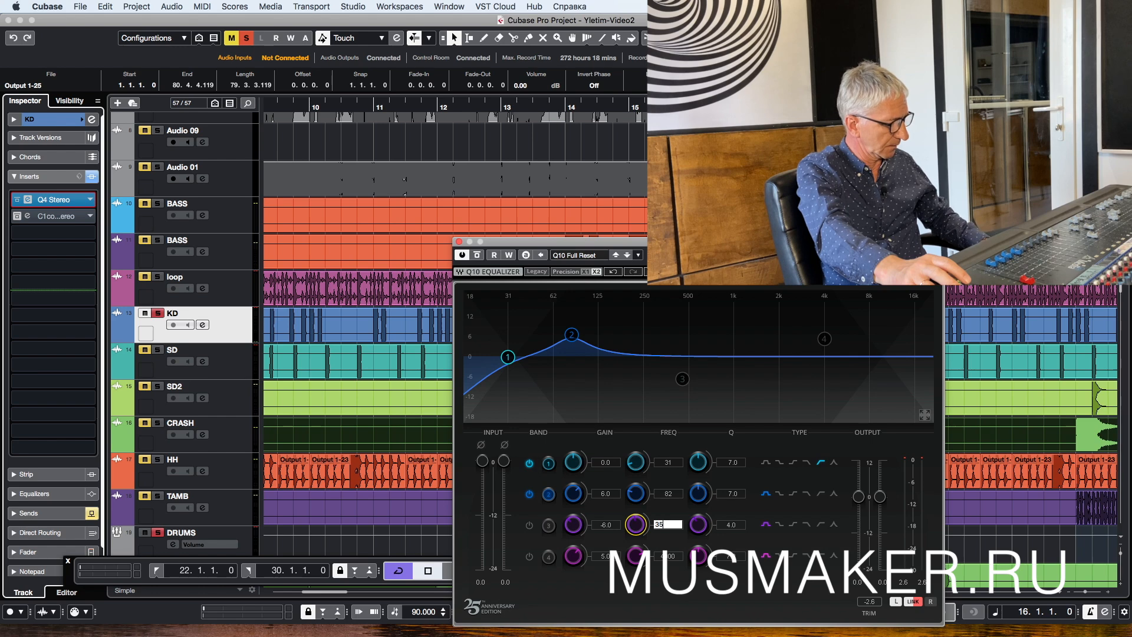
pyautogui.press('Return')
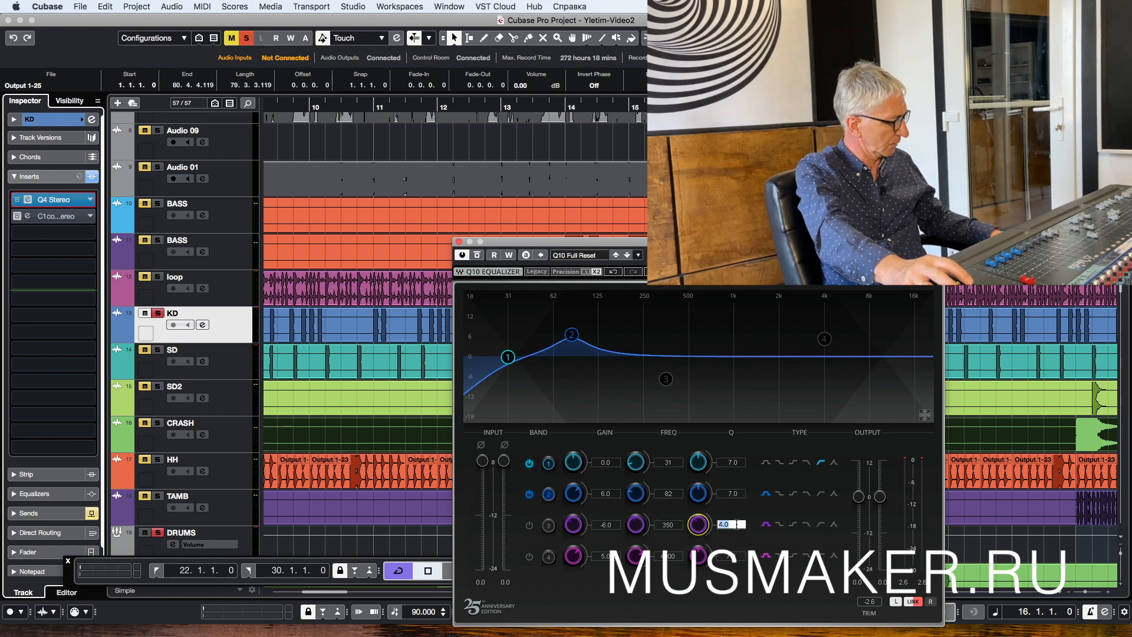
pyautogui.press('Return')
pyautogui.click(607, 524)
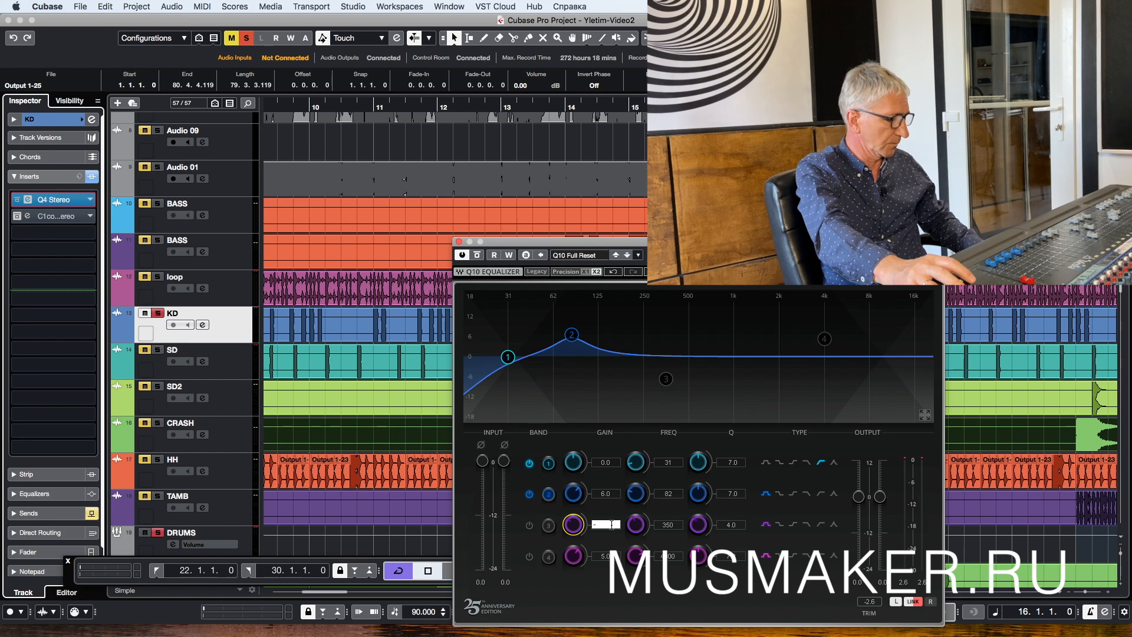
pyautogui.press('Return')
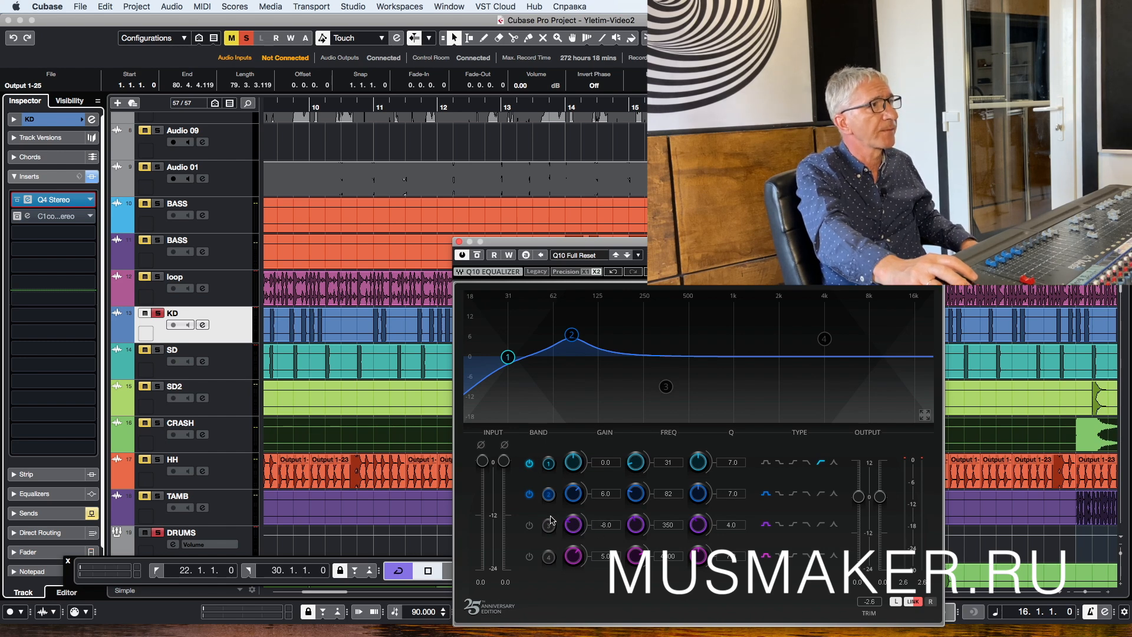
# Step: Play the kick while comparing equalizer band 2 off and on, and switch on band 3
pyautogui.press('space')
pyautogui.click(530, 495)
pyautogui.click(529, 496)
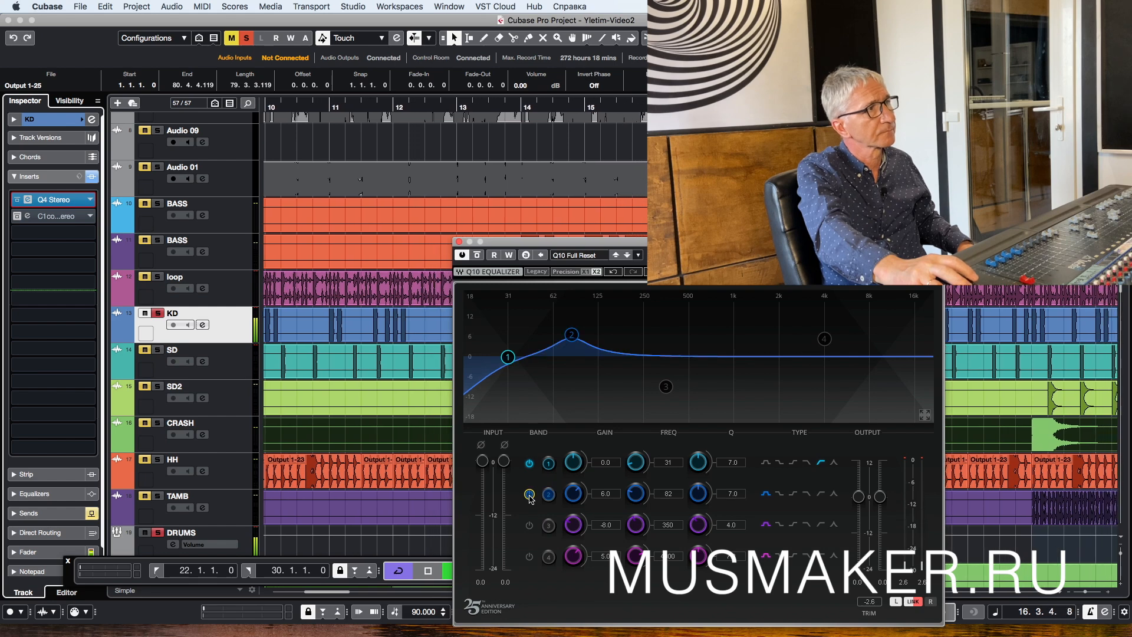
pyautogui.click(529, 525)
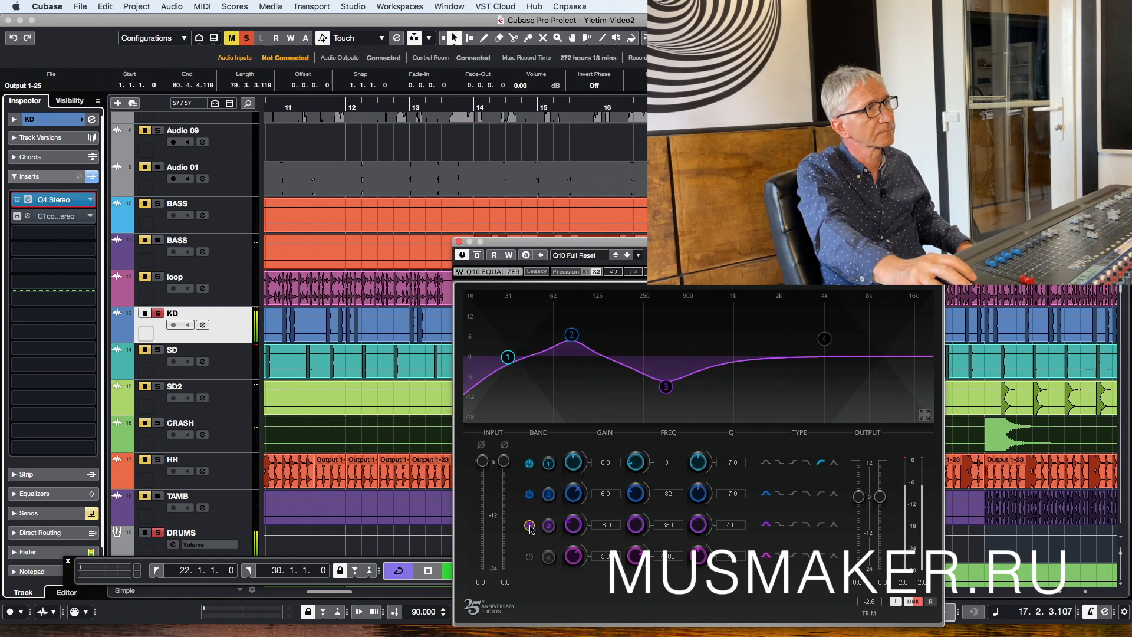
# Step: Lower the frequency of equalizer band 4 to slightly above 2k and compare the kick with the equalizer bypassed and active
pyautogui.moveTo(637, 557); pyautogui.dragTo(637, 575)
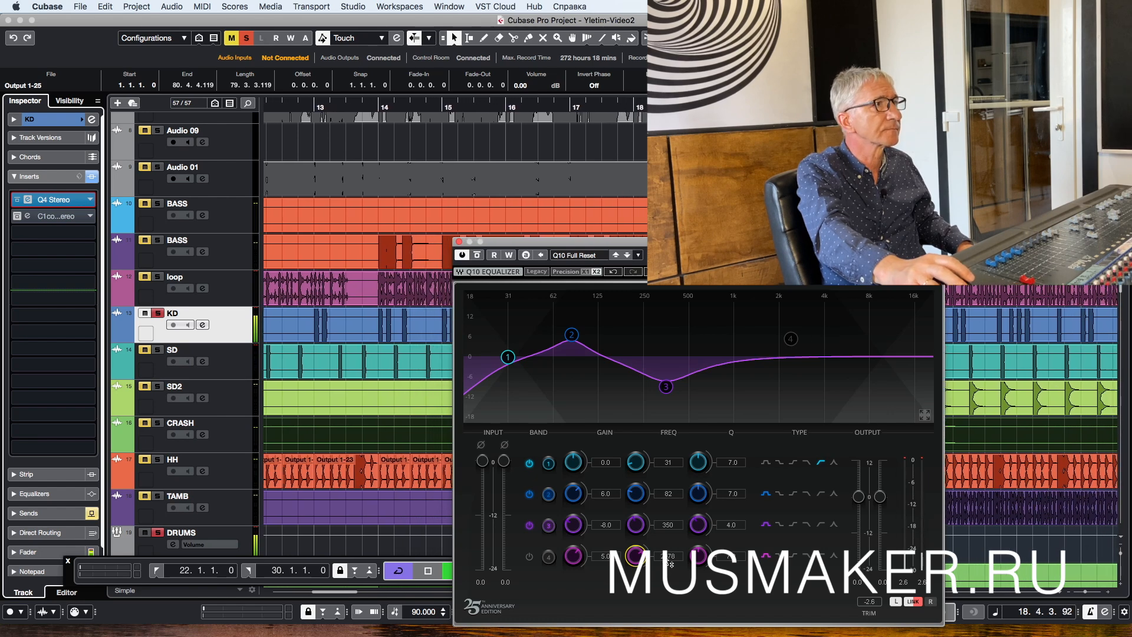
pyautogui.click(477, 257)
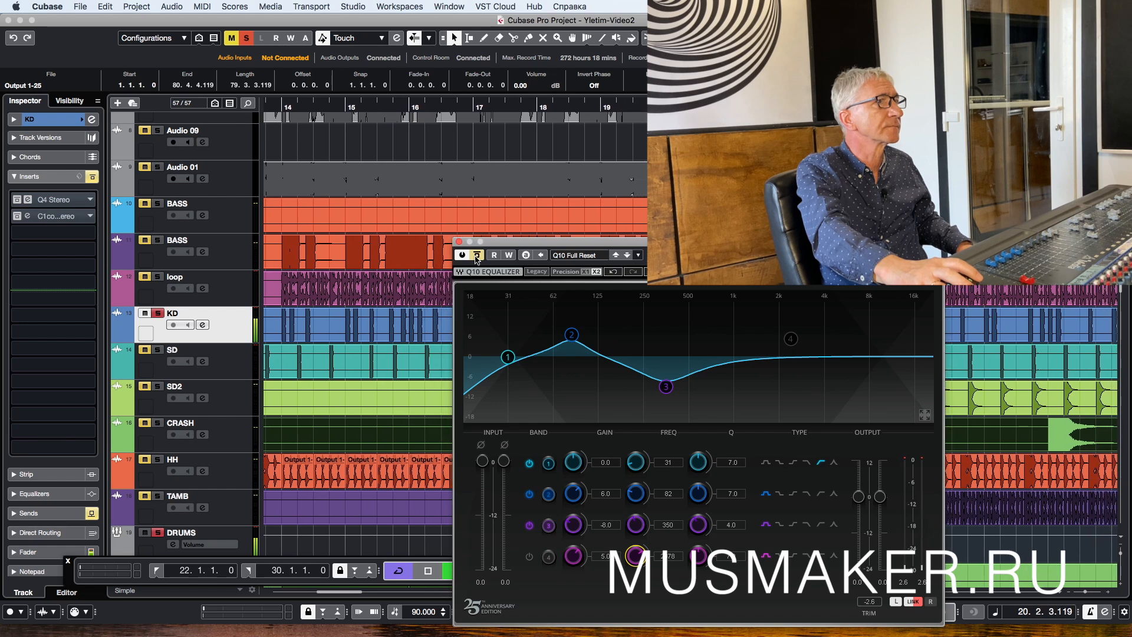
pyautogui.click(476, 256)
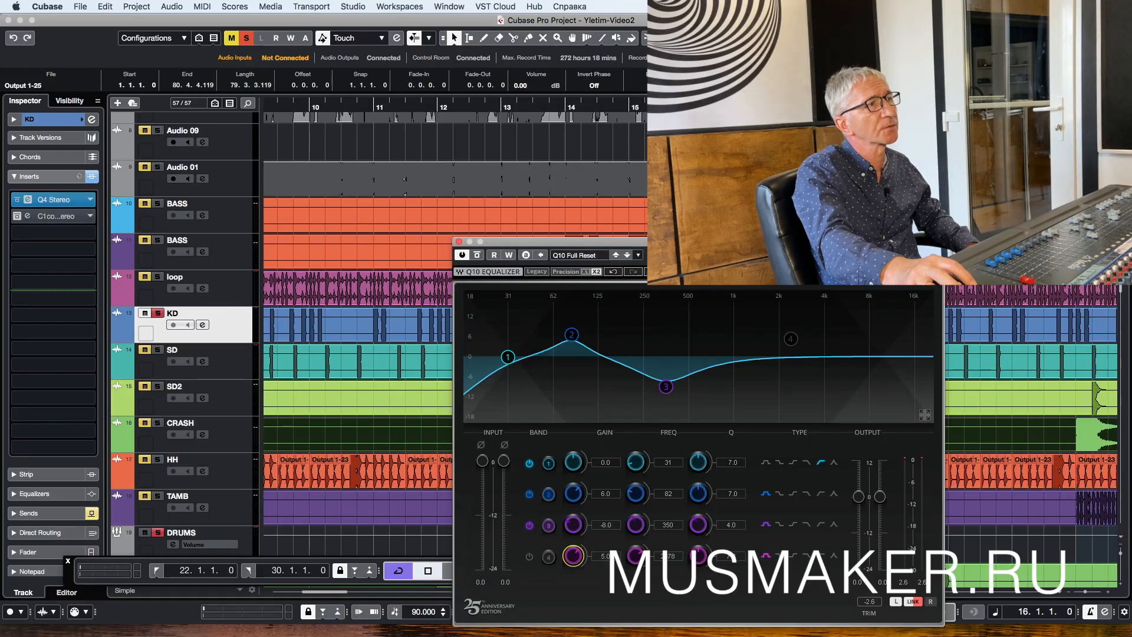
# Step: Set the gain of equalizer band 4 to 8.0 and switch the band on
pyautogui.click(611, 555)
pyautogui.write('8')
pyautogui.press('Return')
pyautogui.click(529, 556)
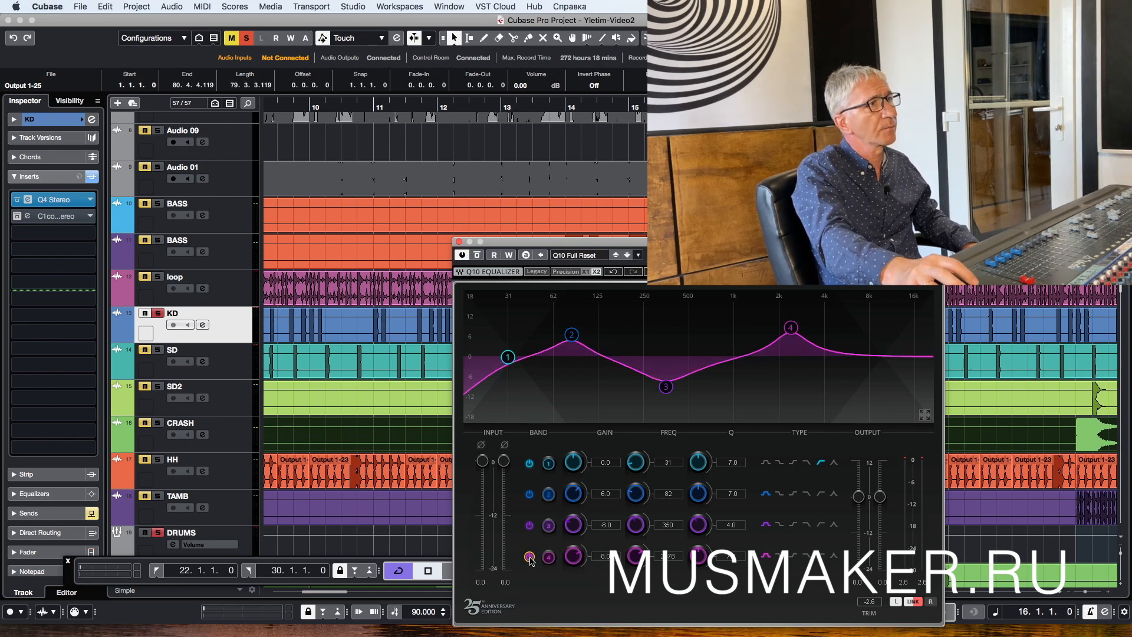
# Step: Play the kick and try a frequency of 4000 on equalizer band 4
pyautogui.press('space')
pyautogui.click(668, 556)
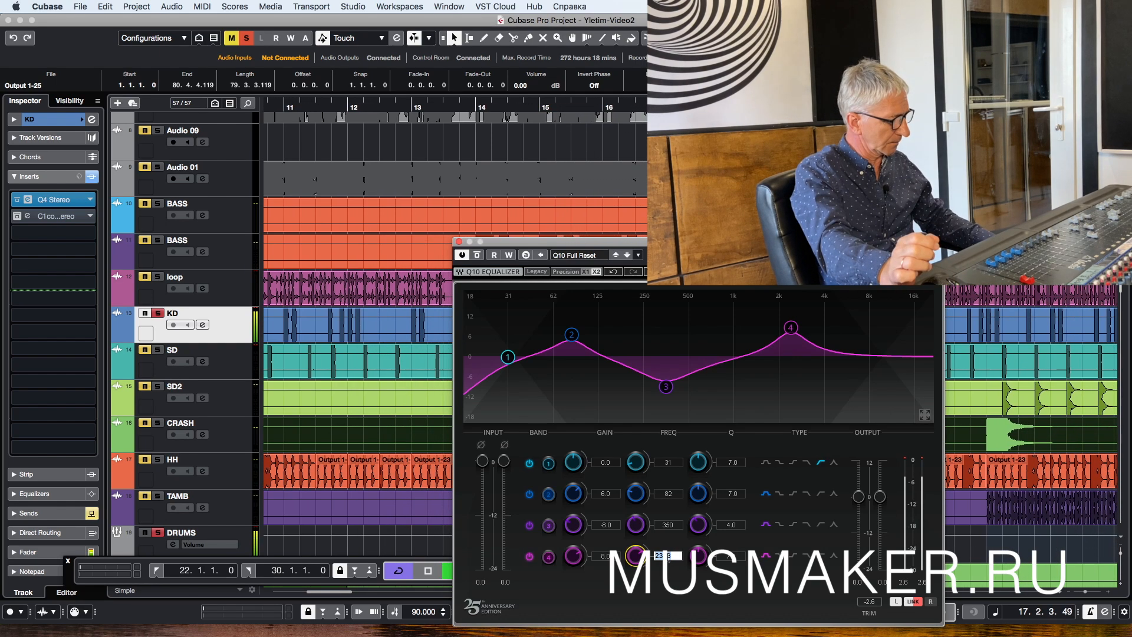
pyautogui.write('4000')
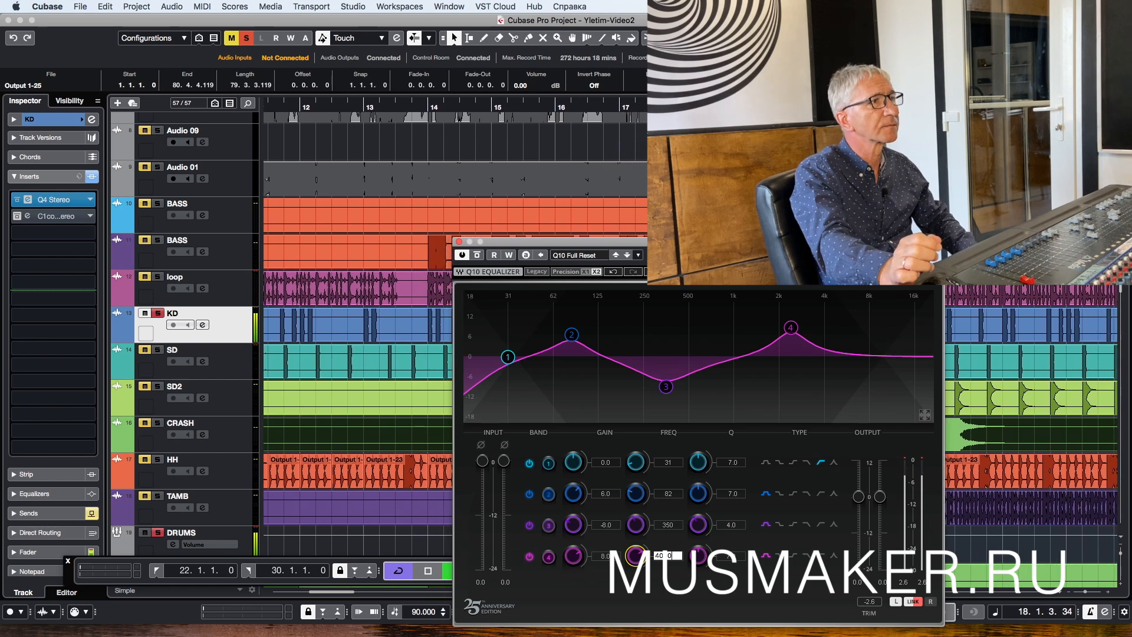
pyautogui.press('Return')
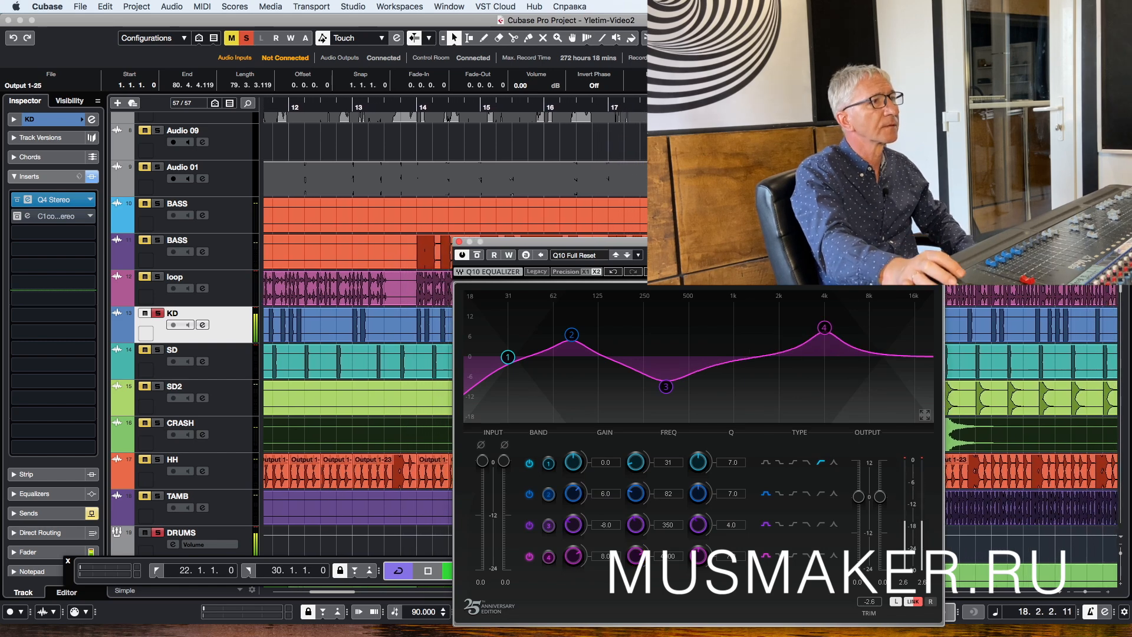
# Step: Set the frequency of equalizer band 4 to 6000
pyautogui.click(668, 556)
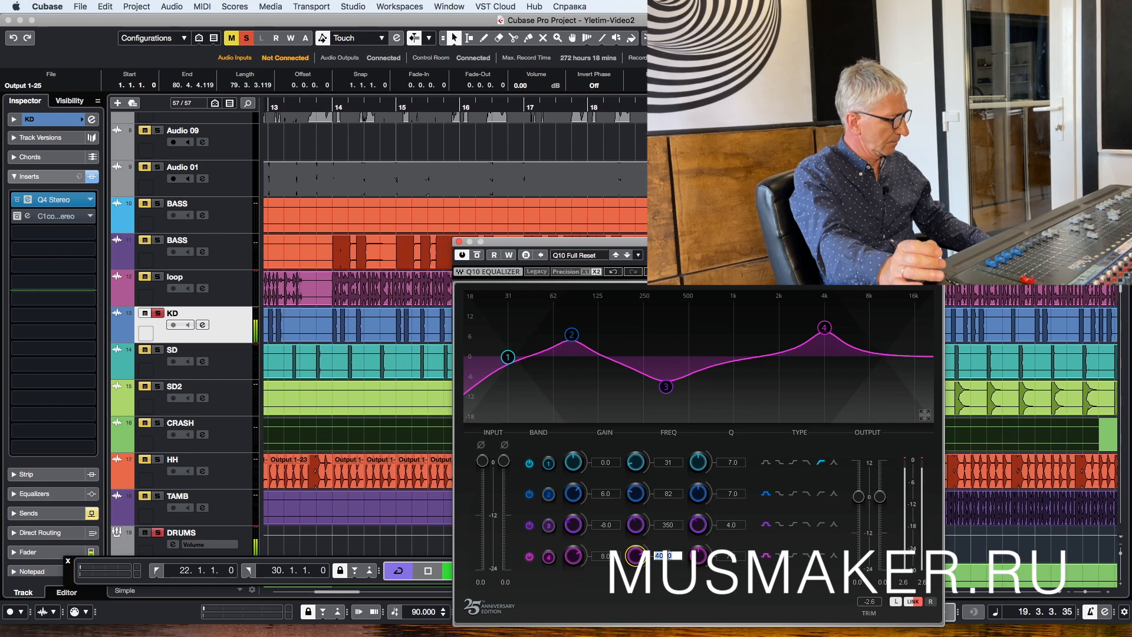
pyautogui.write('60')
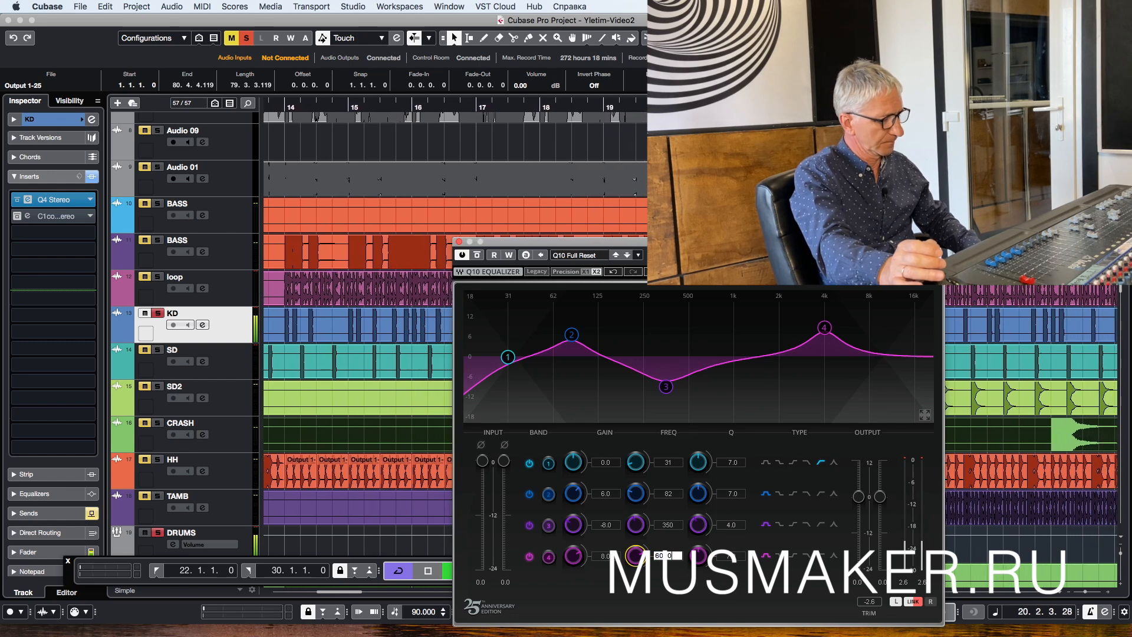
pyautogui.write('00')
pyautogui.press('Return')
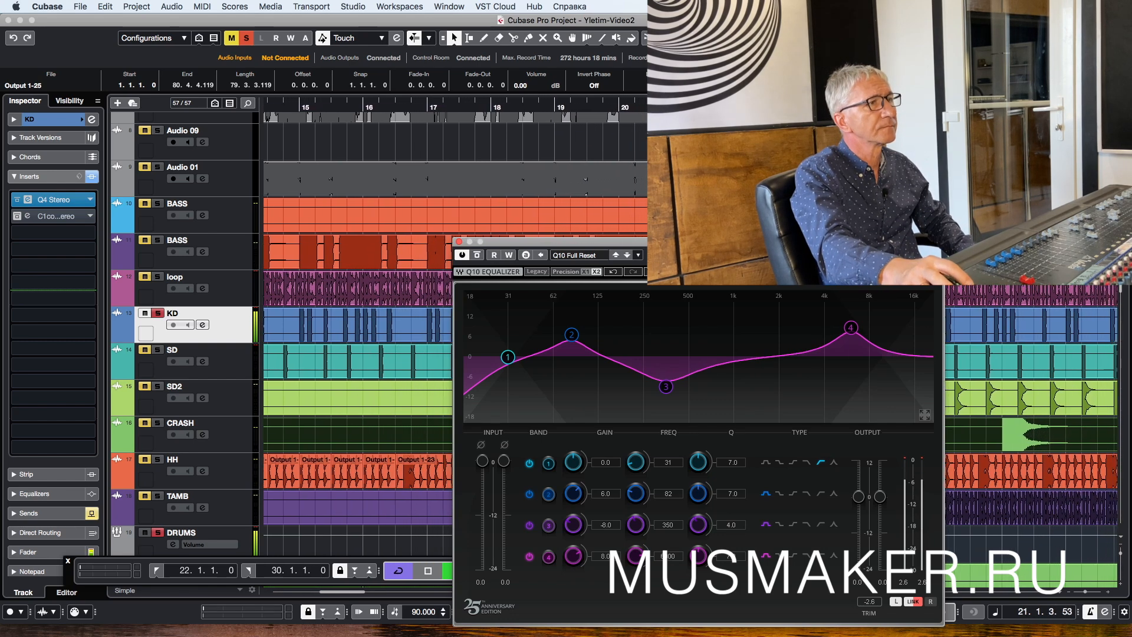
# Step: Try a frequency of 8000 on equalizer band 4 and undo that change
pyautogui.click(669, 559)
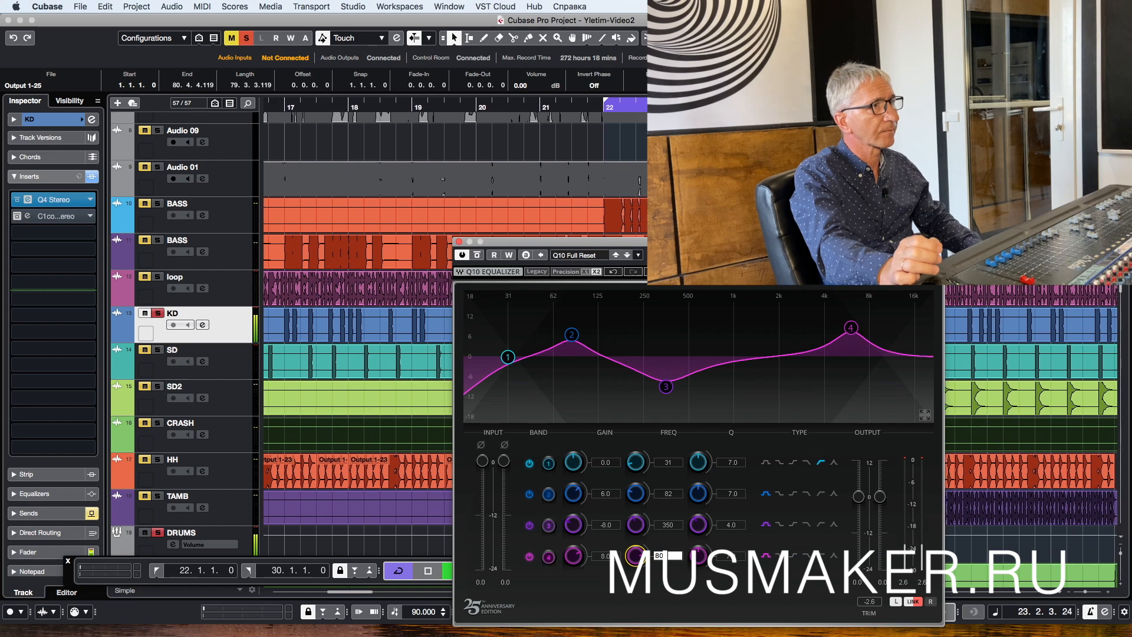
pyautogui.press('Return')
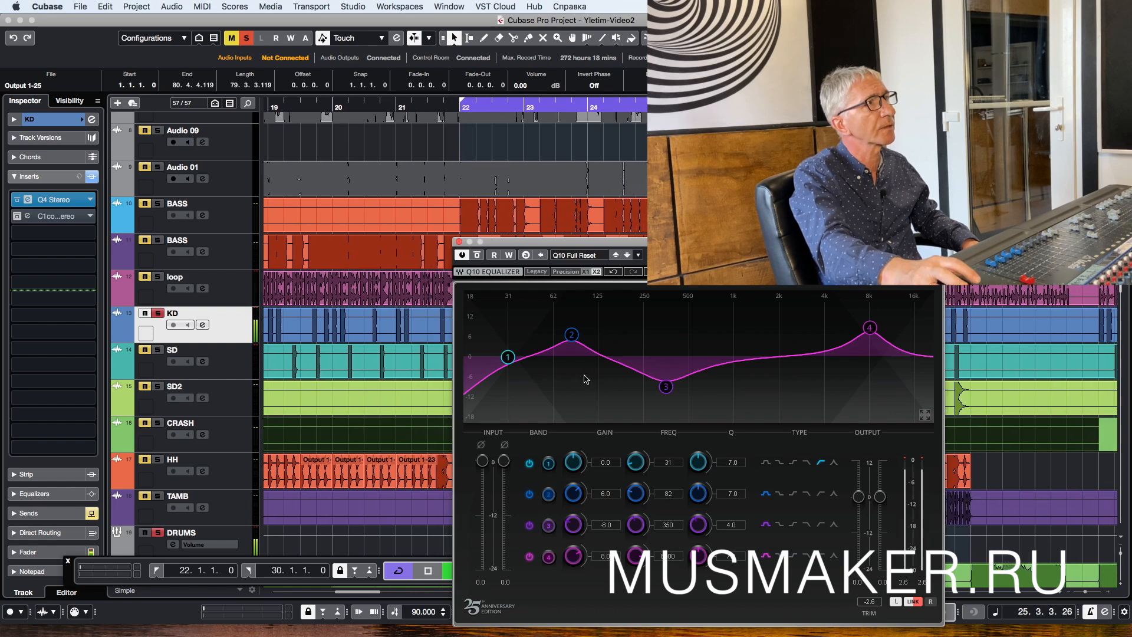
pyautogui.click(613, 272)
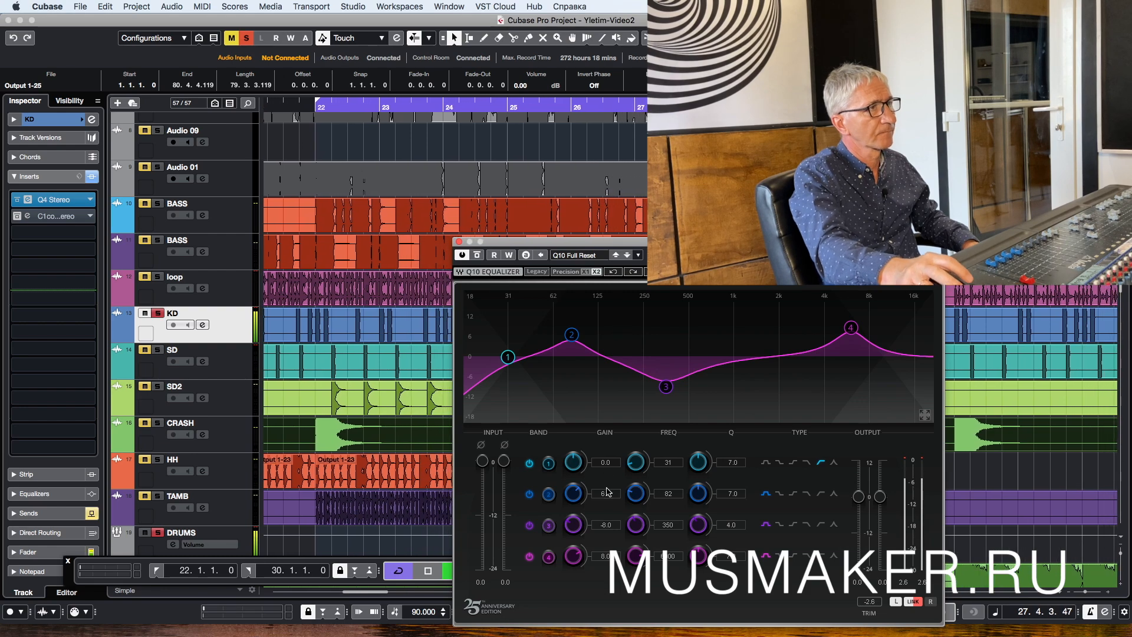
# Step: Set the gain of equalizer band 4 to 6.0 and stop playback
pyautogui.click(603, 556)
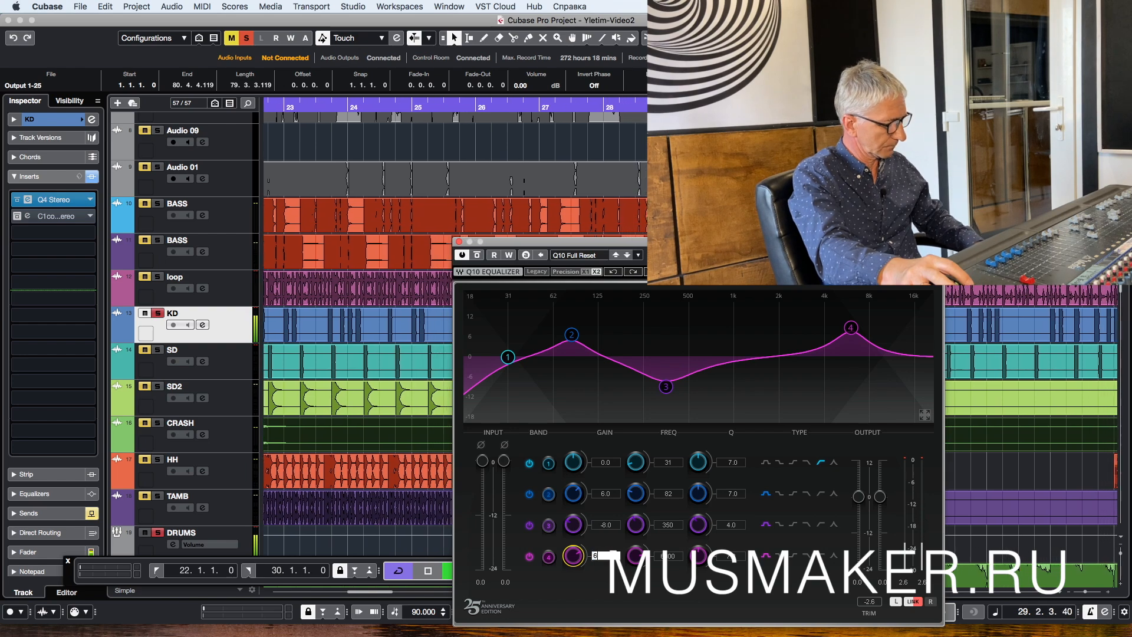
pyautogui.press('Return')
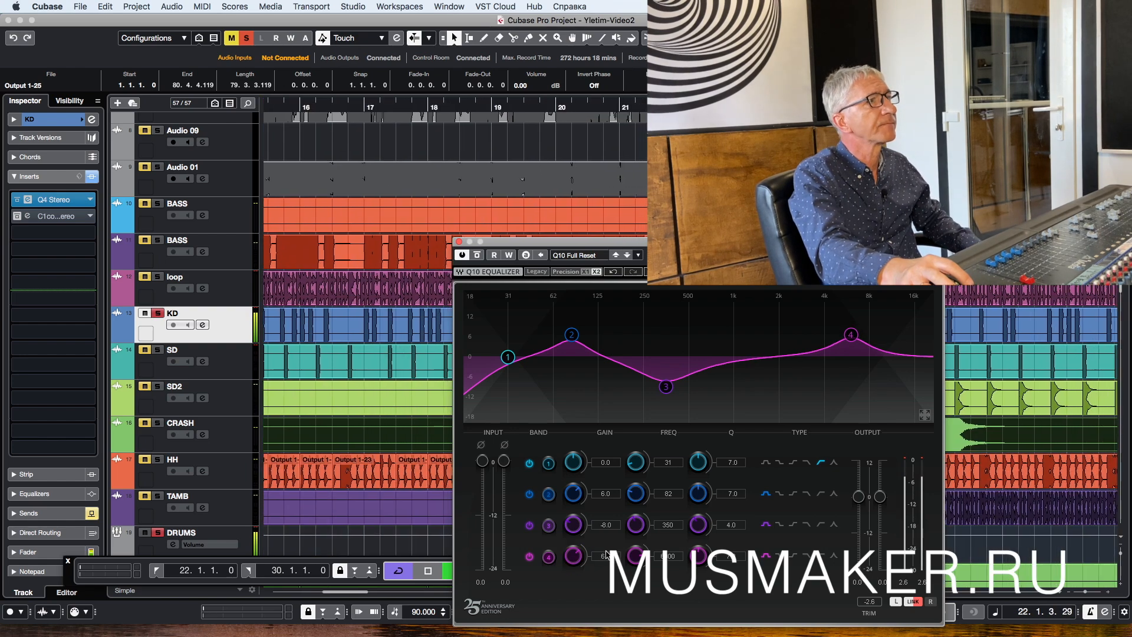
pyautogui.press('space')
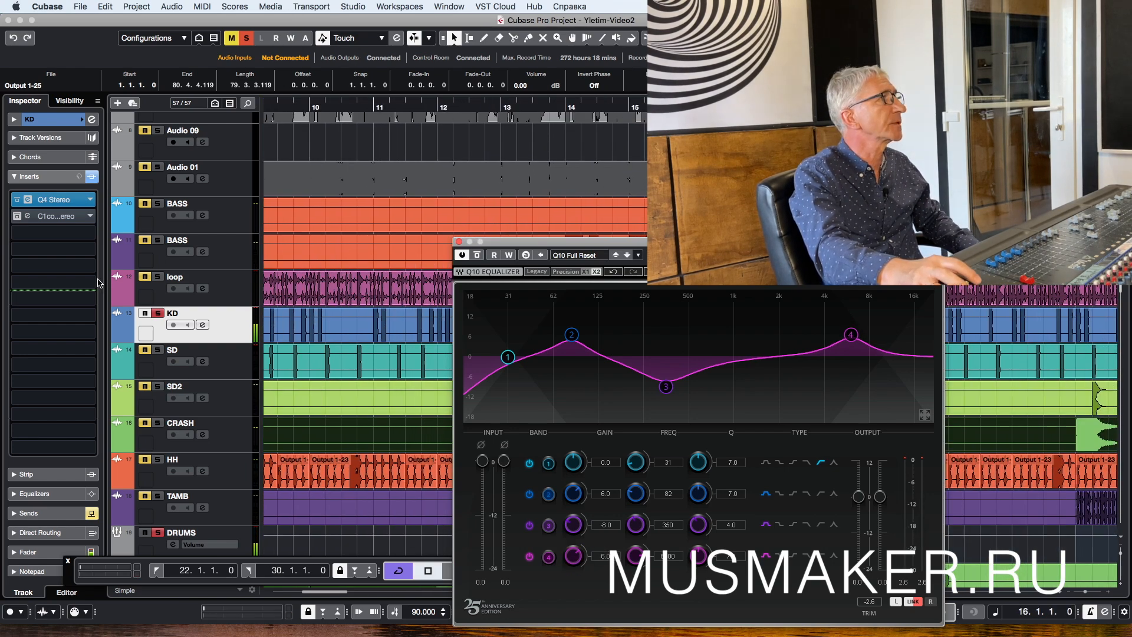
# Step: Open the C1 compressor on the kick track, set its attack to 0.01, and play the kick through it
pyautogui.click(69, 217)
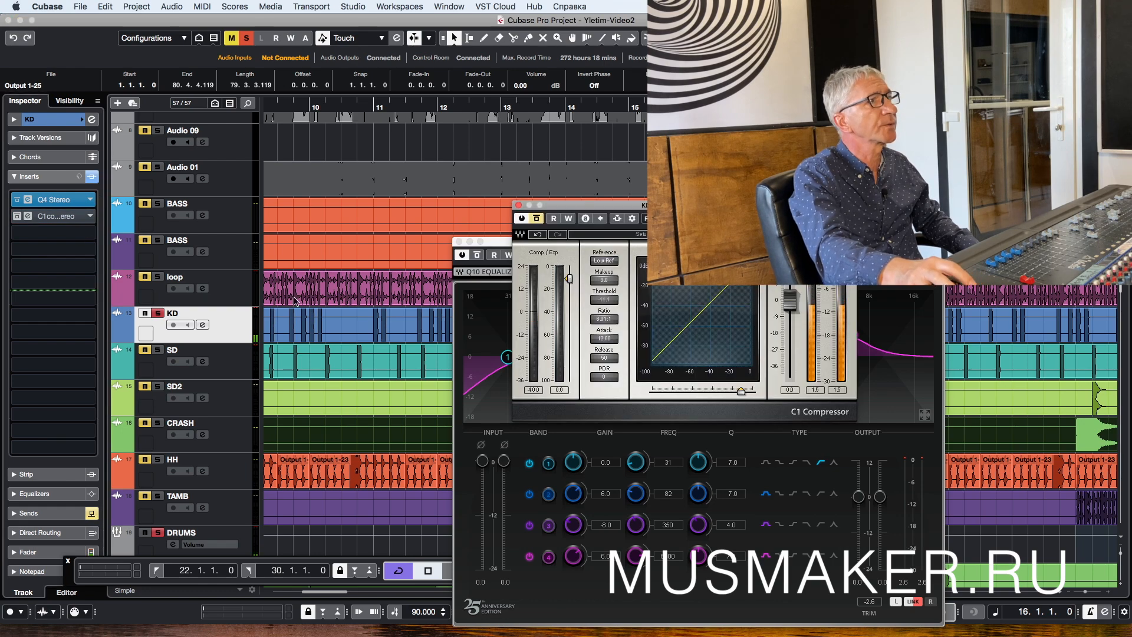
pyautogui.moveTo(611, 337); pyautogui.dragTo(612, 341)
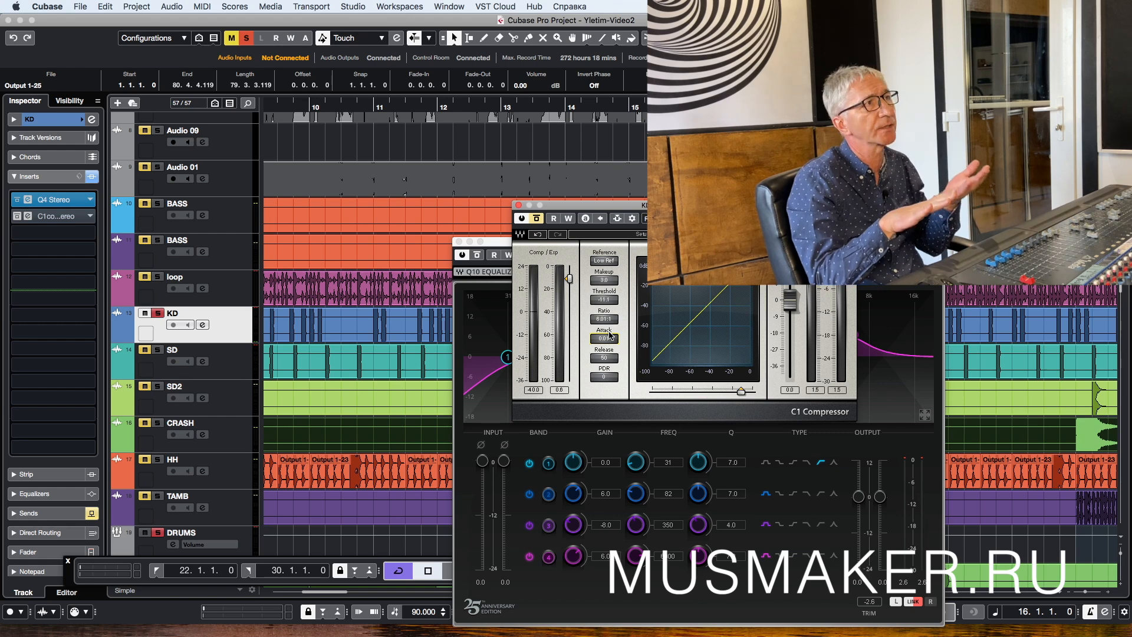
pyautogui.press('space')
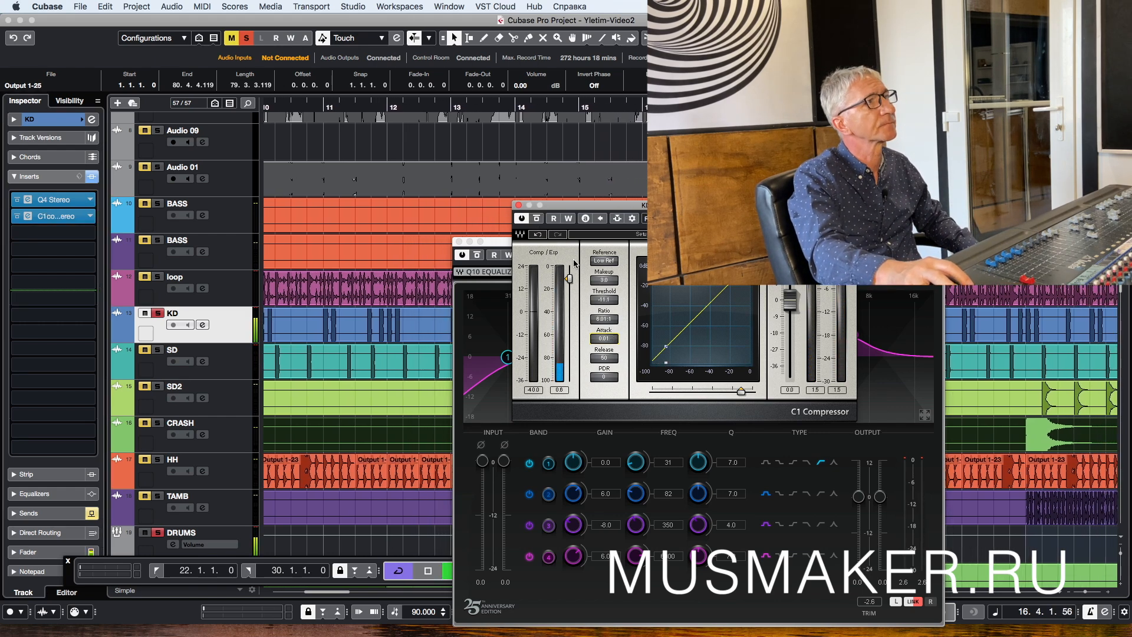
# Step: Lower the compressor's threshold to about -62.2 and set its attack to 12.00
pyautogui.moveTo(569, 279); pyautogui.dragTo(569, 325)
pyautogui.click(608, 338)
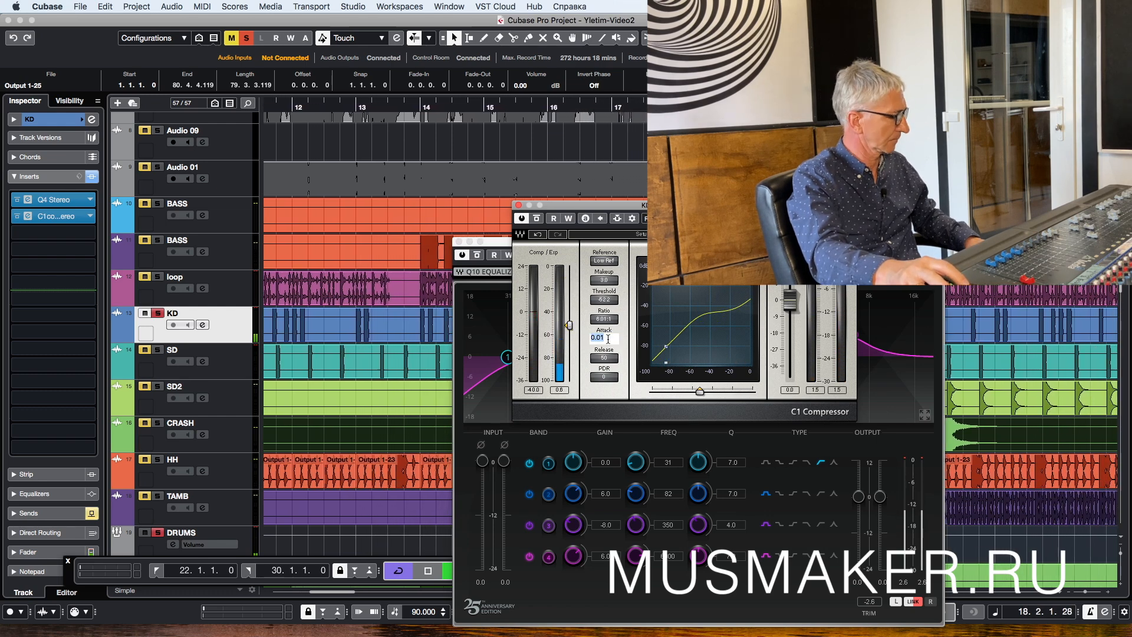
pyautogui.write('12')
pyautogui.press('Return')
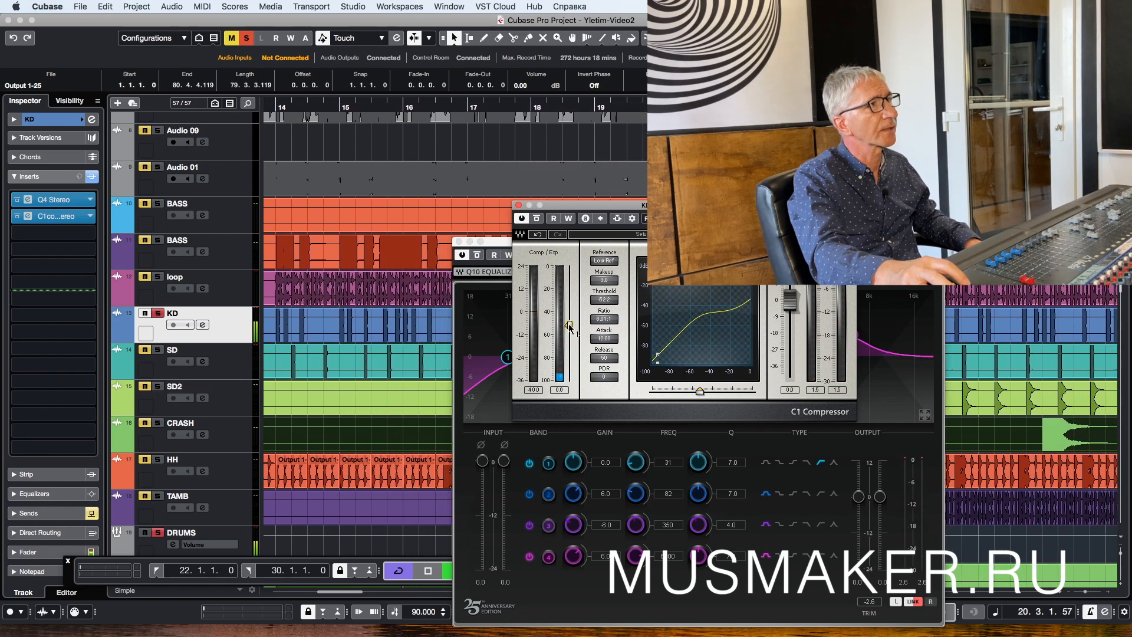
# Step: Raise the compressor's threshold to about -13.7 and compare the kick with the compressor bypassed and active
pyautogui.moveTo(569, 328); pyautogui.dragTo(569, 280)
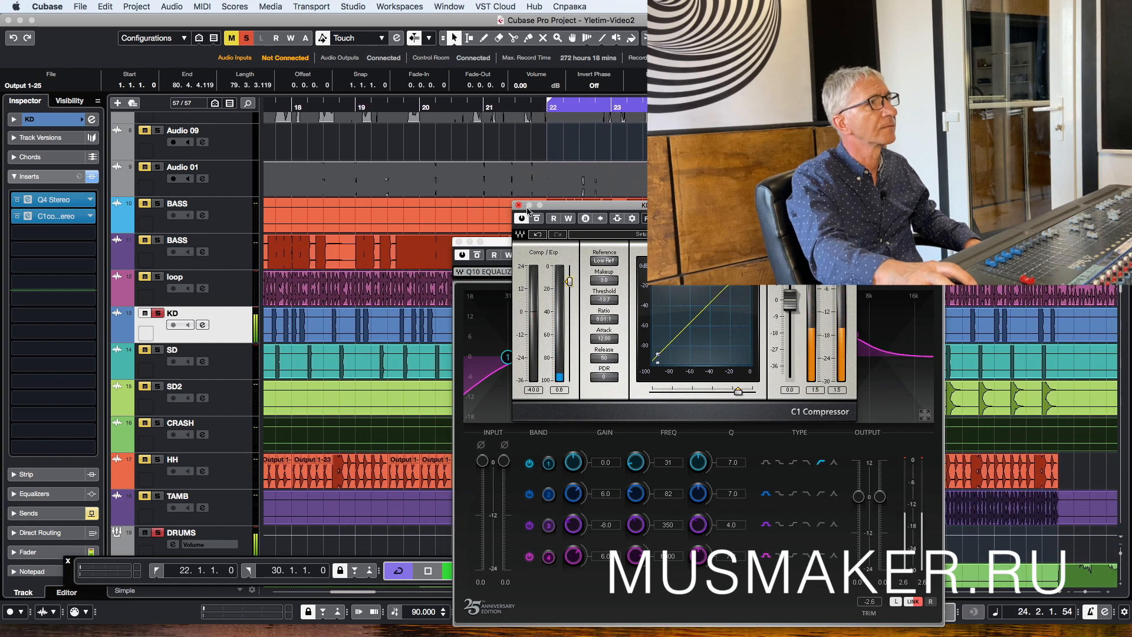
pyautogui.click(537, 218)
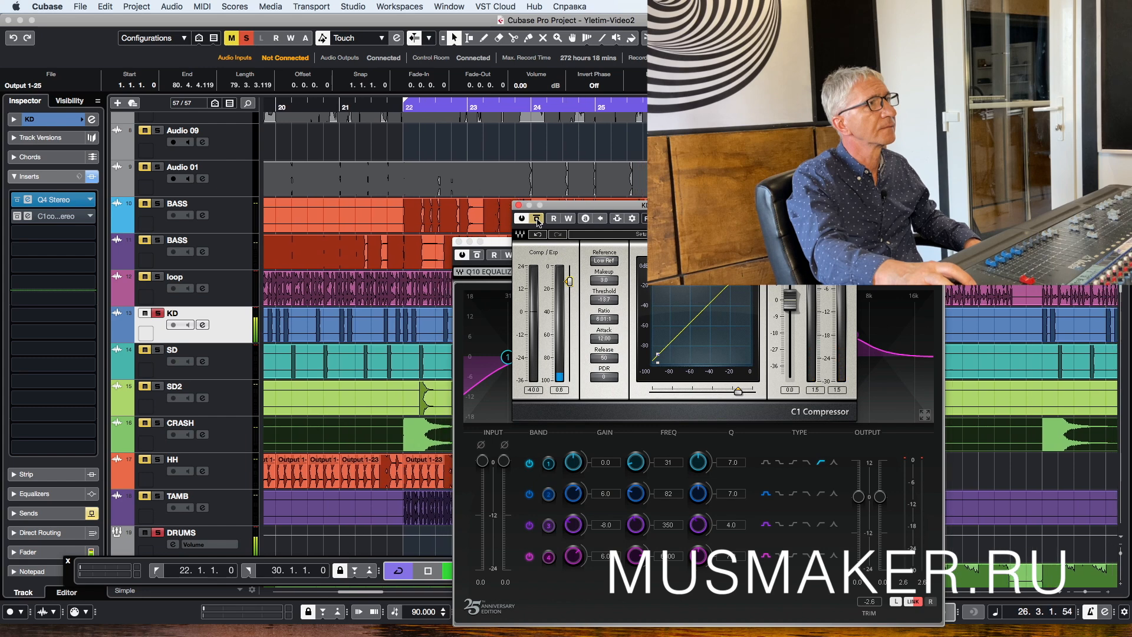
pyautogui.click(537, 218)
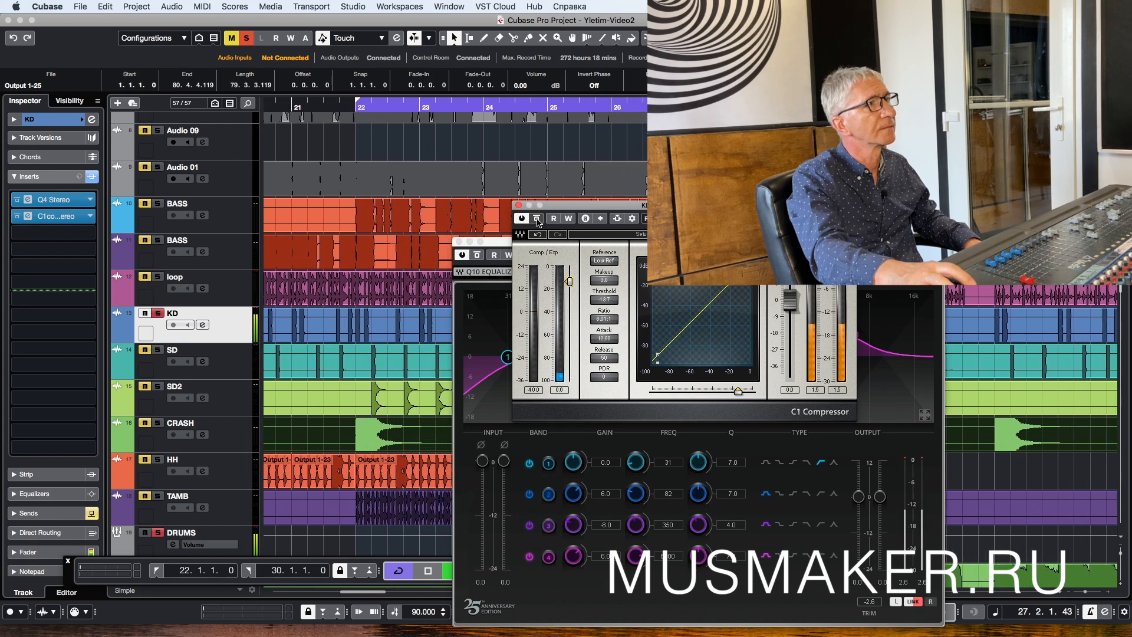
# Step: Move the compressor window off the equalizer and set the gain of equalizer band 2 to 8.0
pyautogui.moveTo(563, 205); pyautogui.dragTo(735, 263)
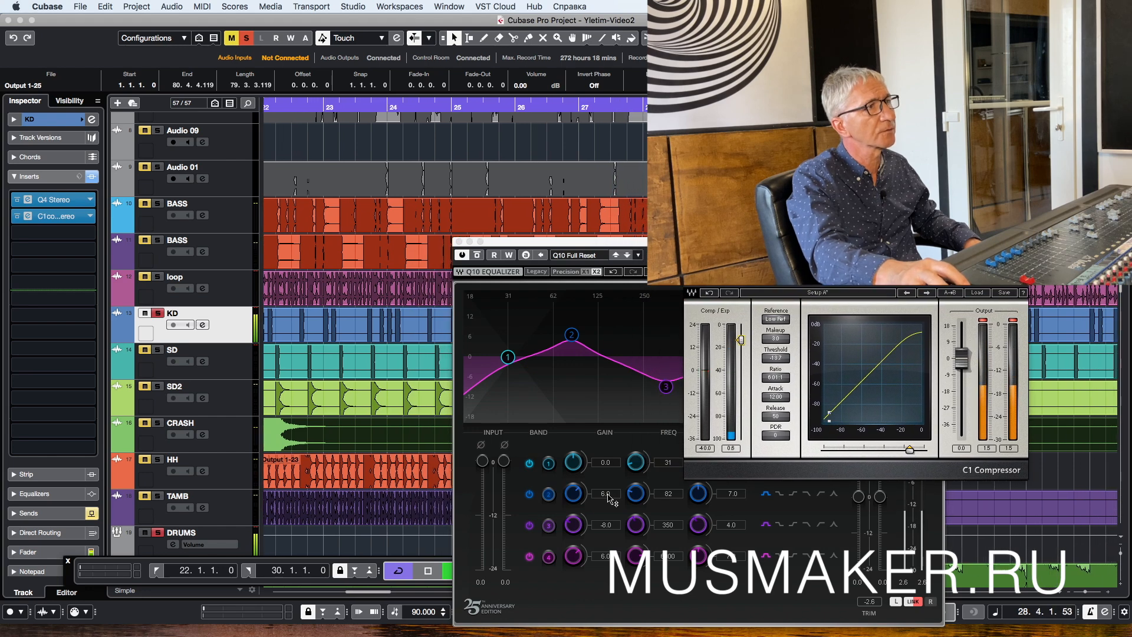
pyautogui.click(573, 493)
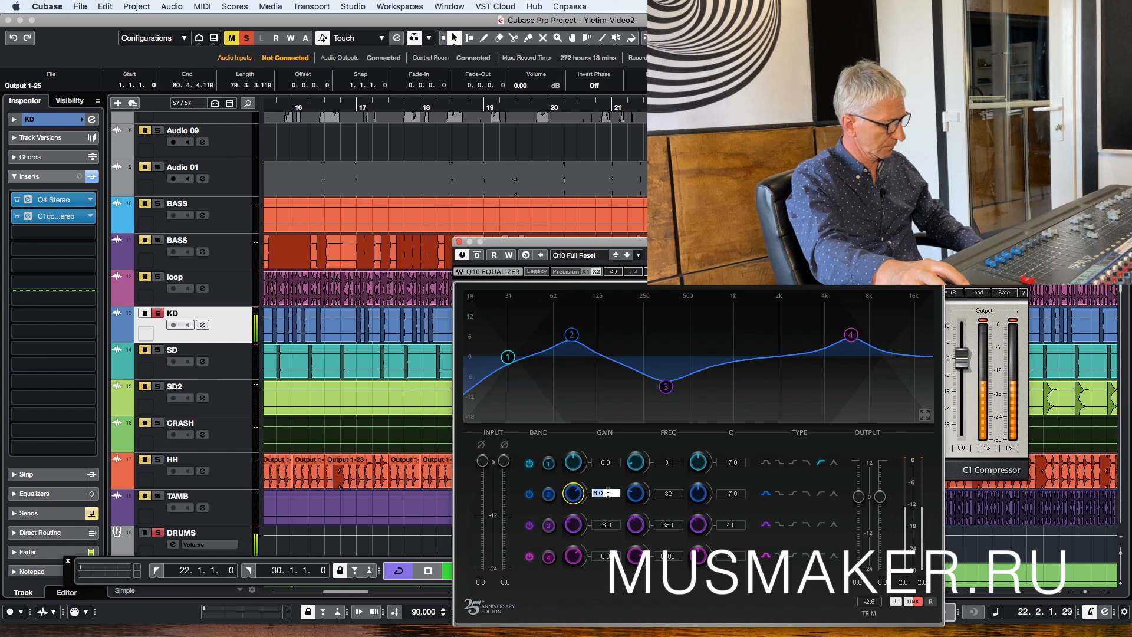
pyautogui.write('8')
pyautogui.press('Return')
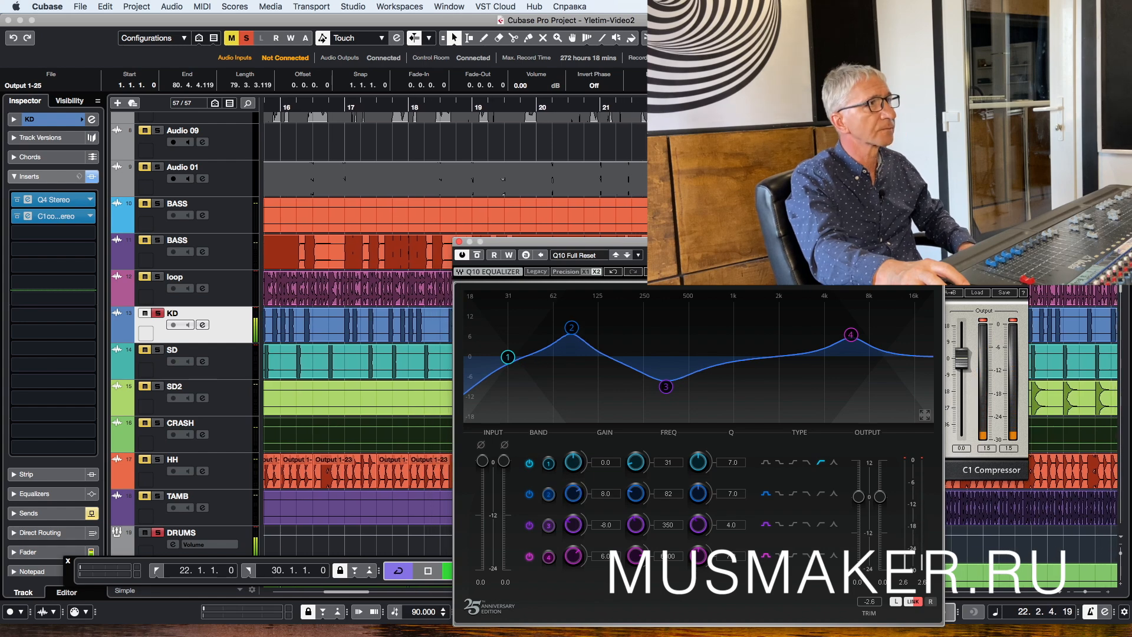
# Step: Close the kick's equalizer and compressor windows and stop playback
pyautogui.click(459, 242)
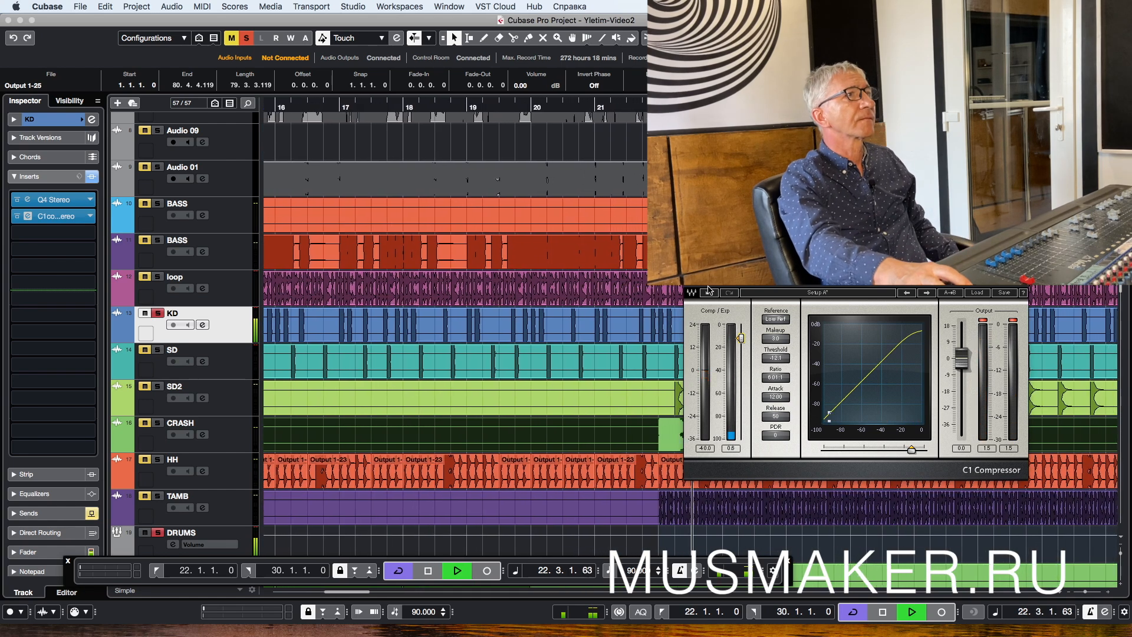
pyautogui.press('space')
pyautogui.click(692, 266)
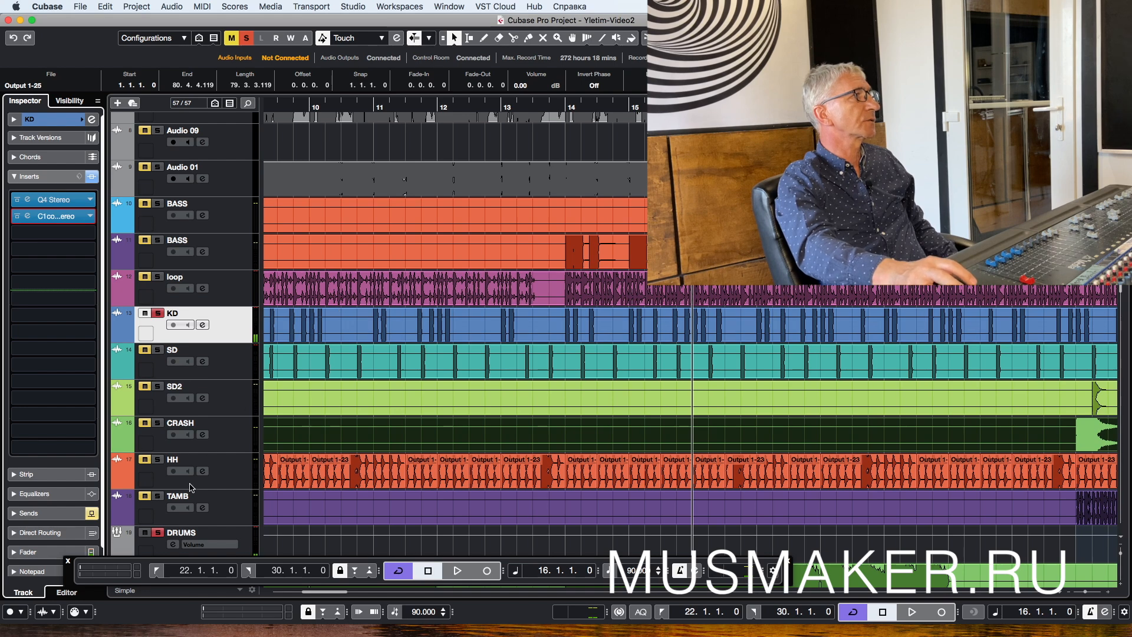
# Step: Solo the whole DRUMS group and listen to it with and without the loop track
pyautogui.click(158, 534)
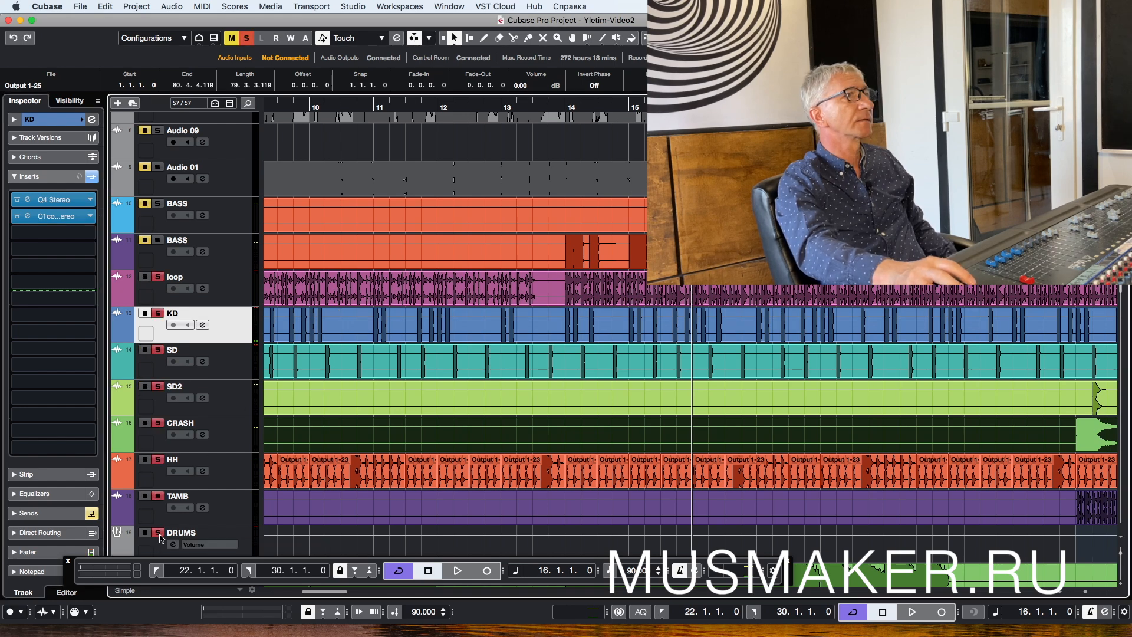
pyautogui.press('space')
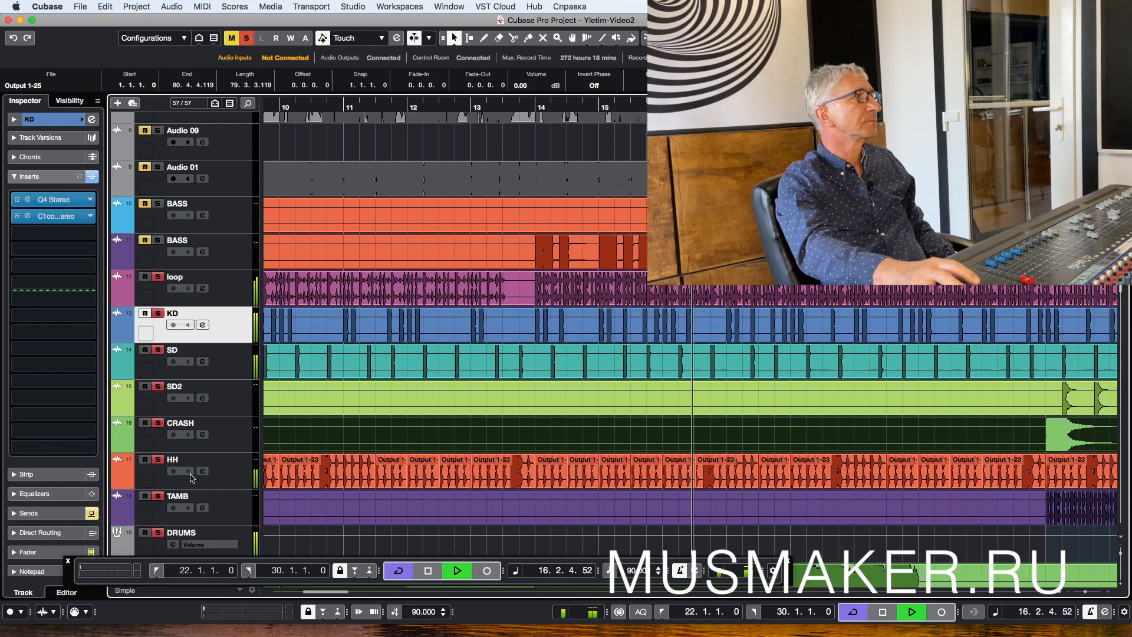
pyautogui.press('space')
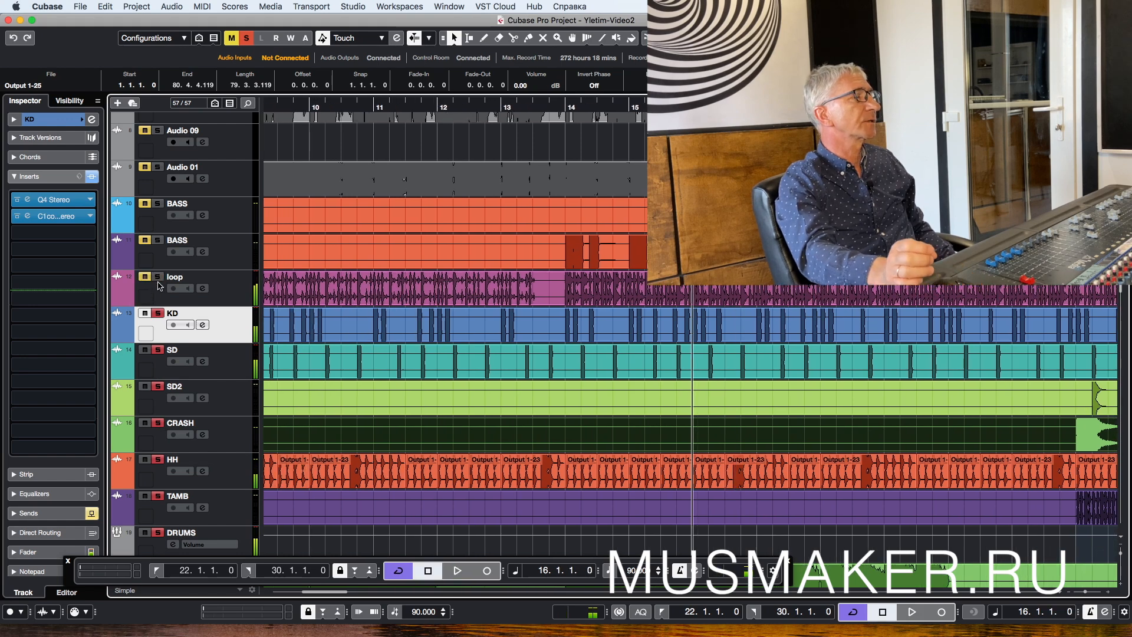
pyautogui.press('space')
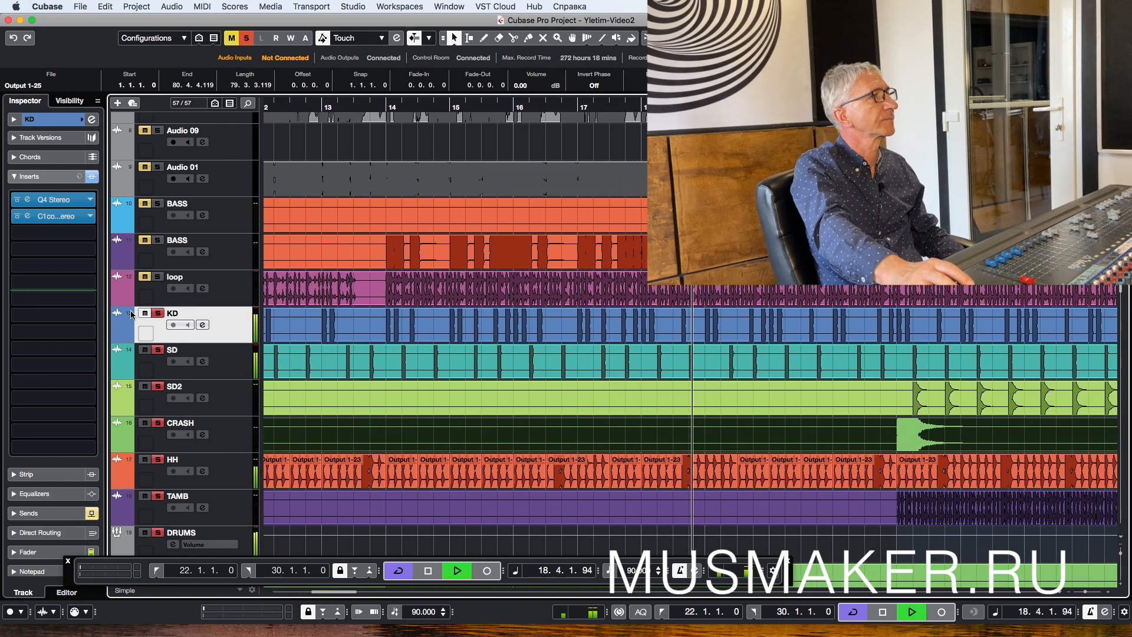
# Step: Solo only the SD track within the drums, listen to the snare, and stop playback
pyautogui.click(158, 351)
pyautogui.keyDown('super'); pyautogui.click(158, 351); pyautogui.keyUp('super')
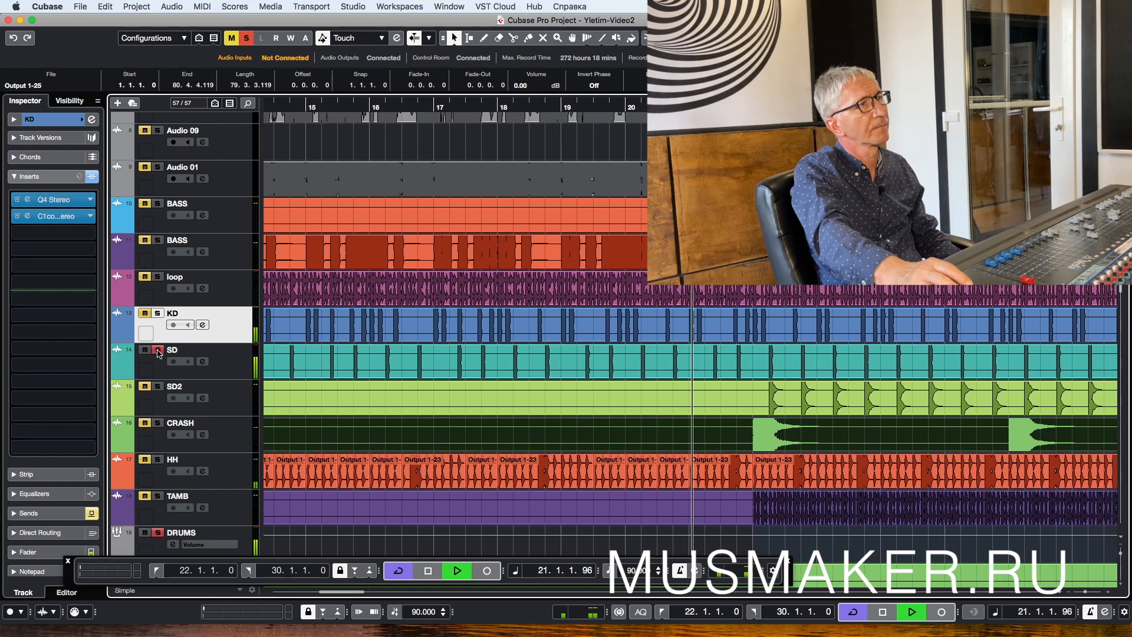
pyautogui.press('space')
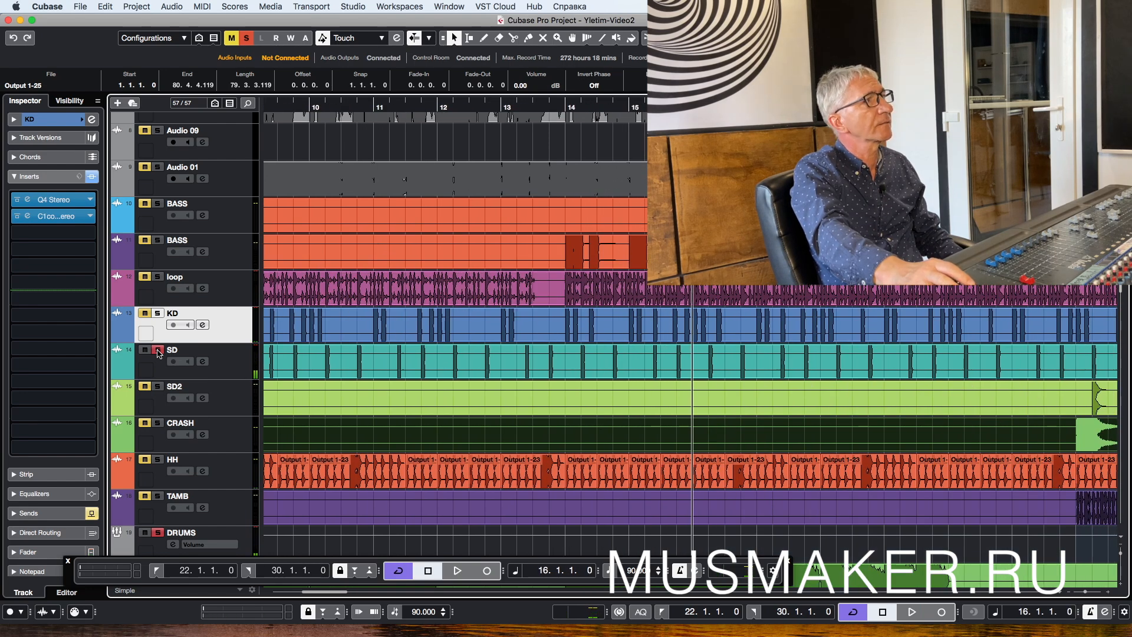
# Step: Open the SD track's equalizer and set the frequency of band 2 to 164
pyautogui.click(169, 354)
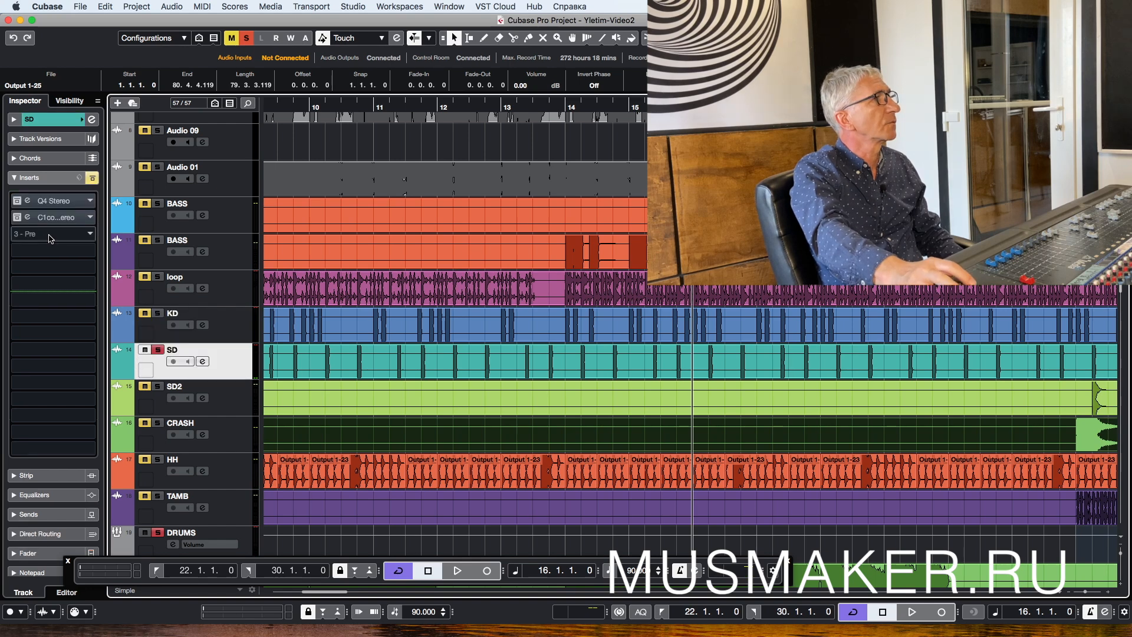
pyautogui.click(53, 201)
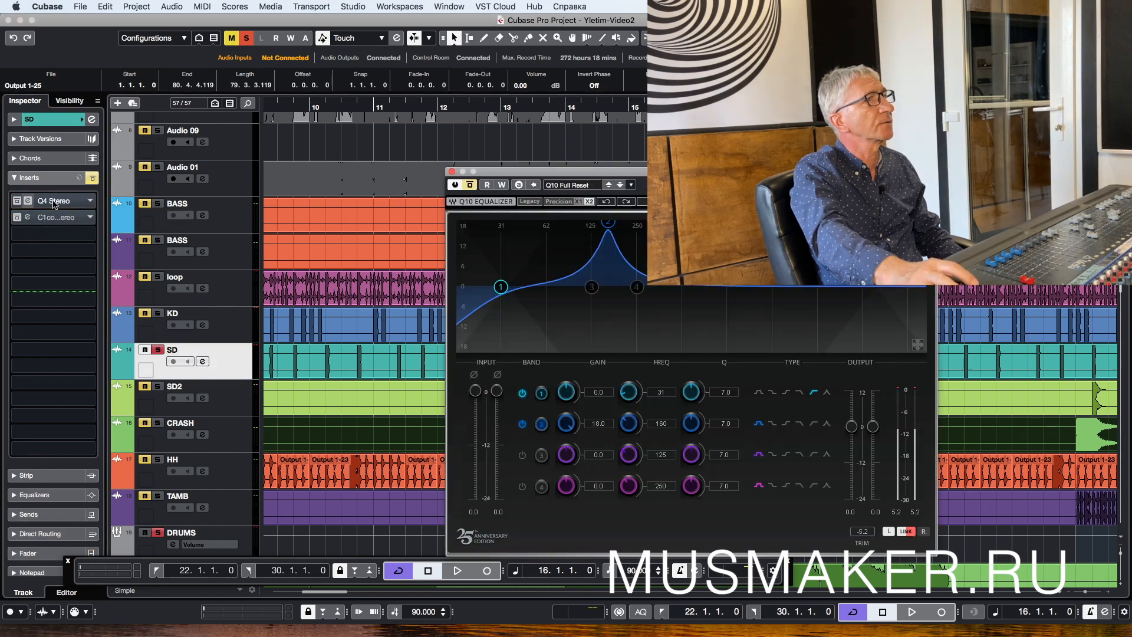
pyautogui.click(662, 424)
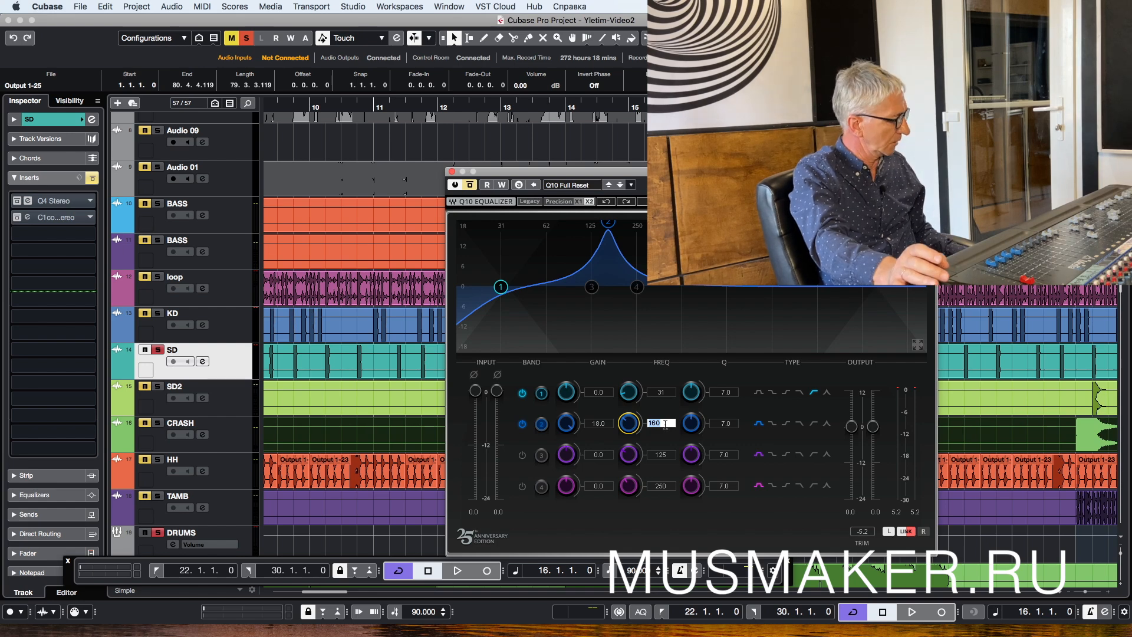
pyautogui.write('1')
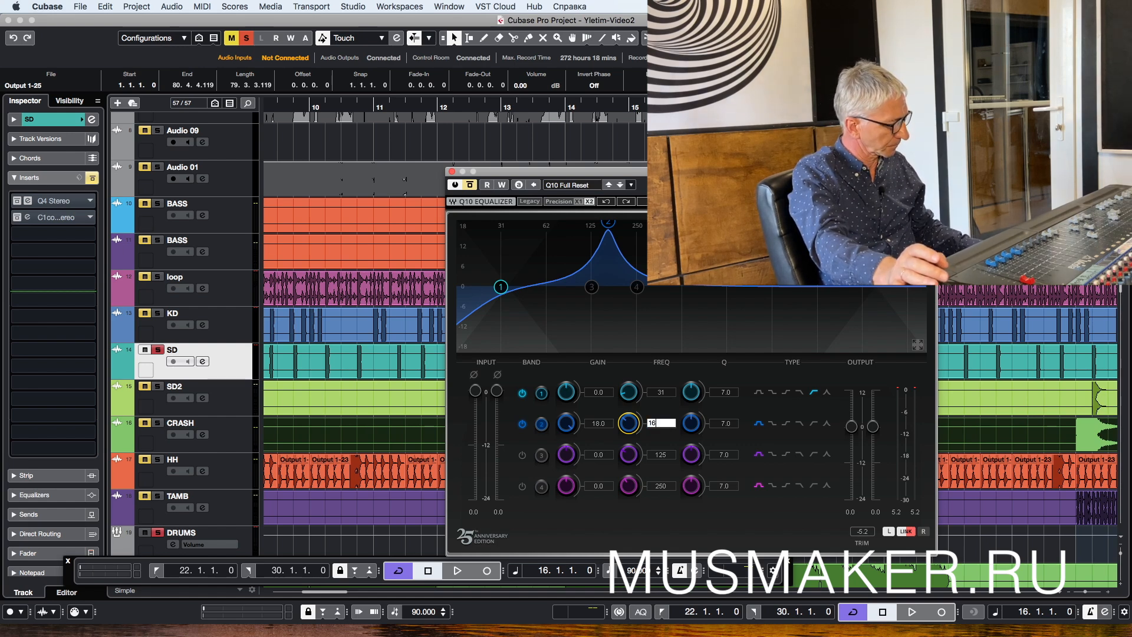
pyautogui.write('64')
pyautogui.press('Return')
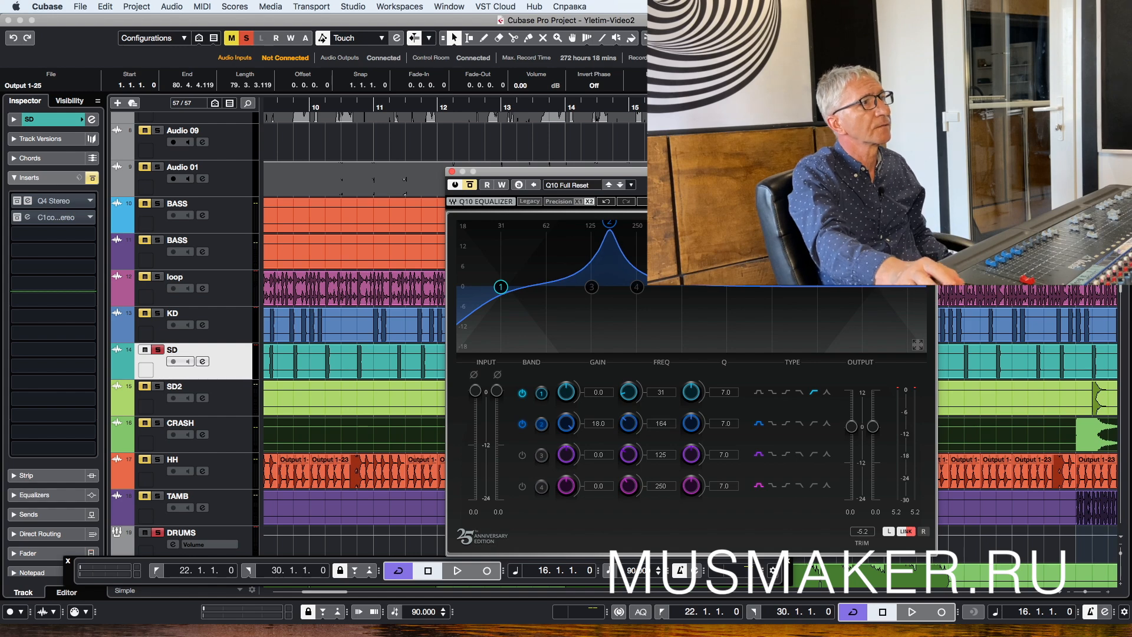
# Step: Play the snare, switch equalizer band 2 off and on, take the equalizer out of bypass, and stop playback
pyautogui.click(522, 424)
pyautogui.press('space')
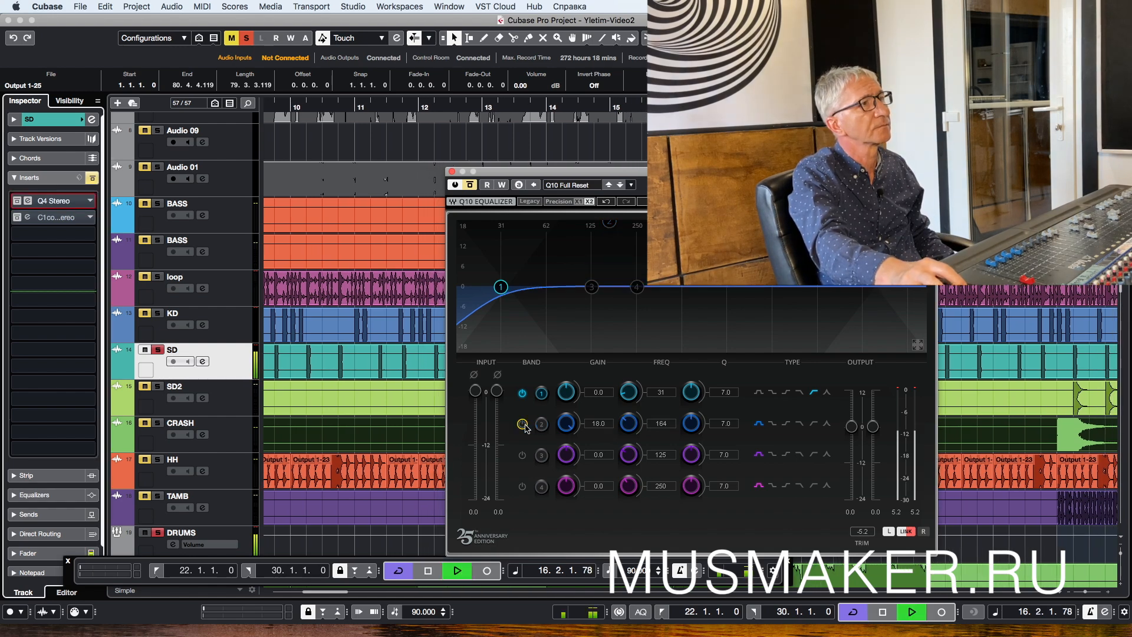
pyautogui.click(522, 424)
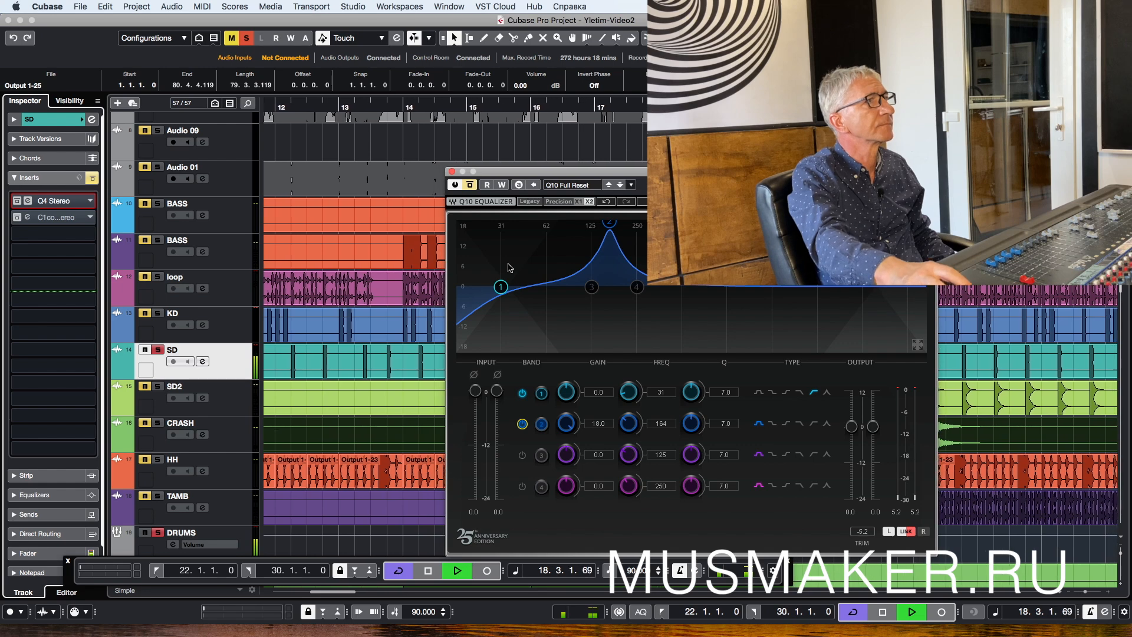
pyautogui.click(470, 186)
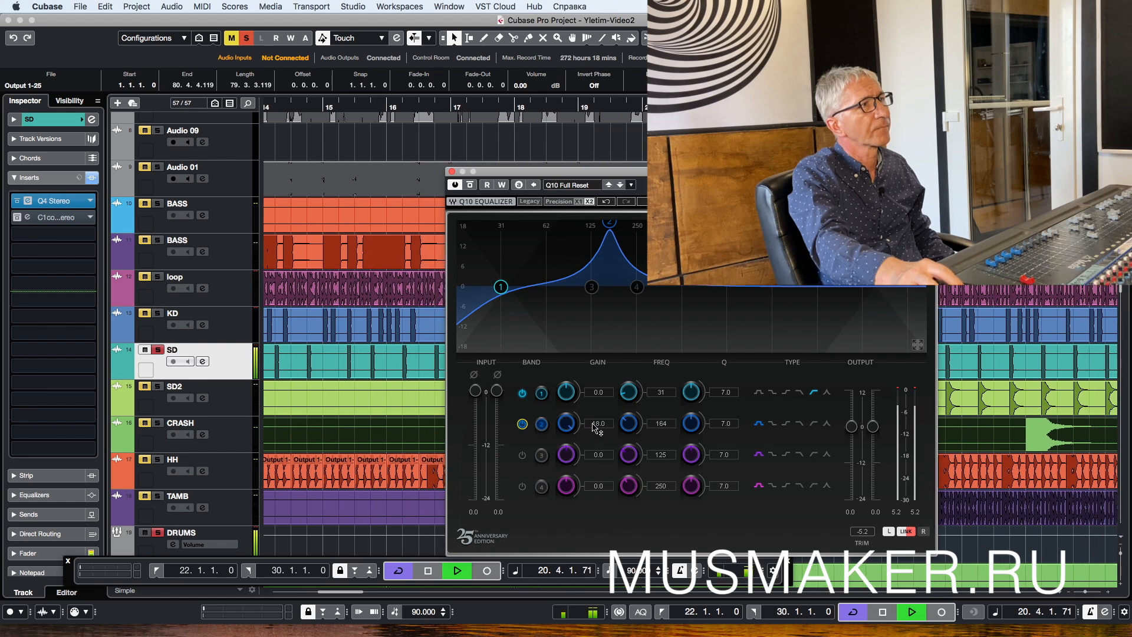
pyautogui.press('space')
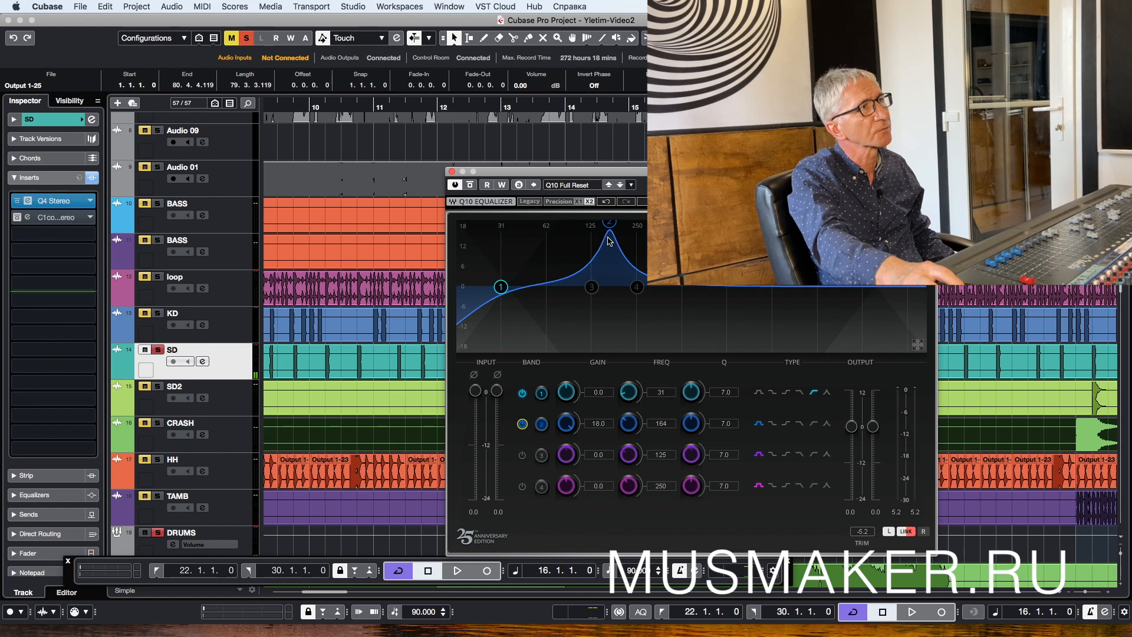
# Step: Set the gain of equalizer band 2 to 8.0 and listen to the snare
pyautogui.doubleClick(604, 423)
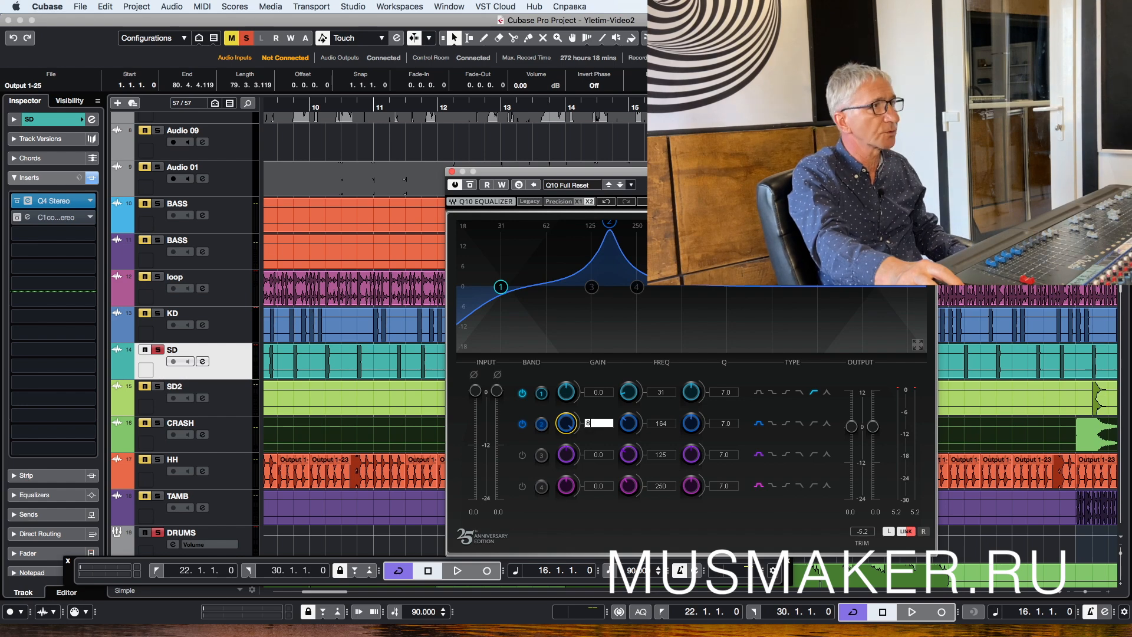
pyautogui.press('Return')
pyautogui.press('space')
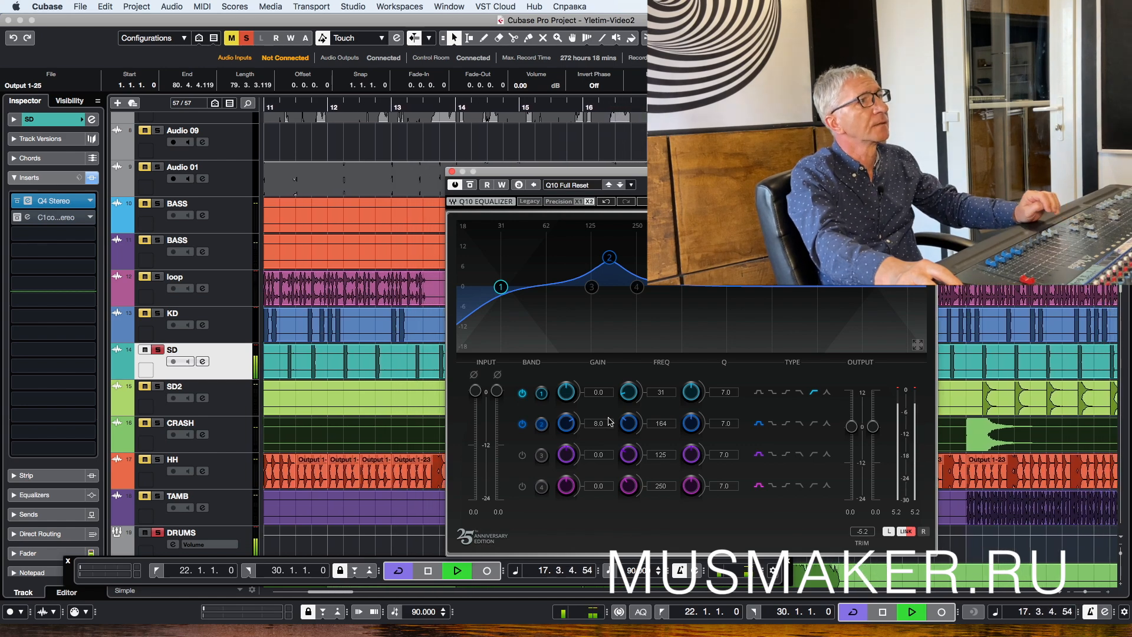
pyautogui.press('space')
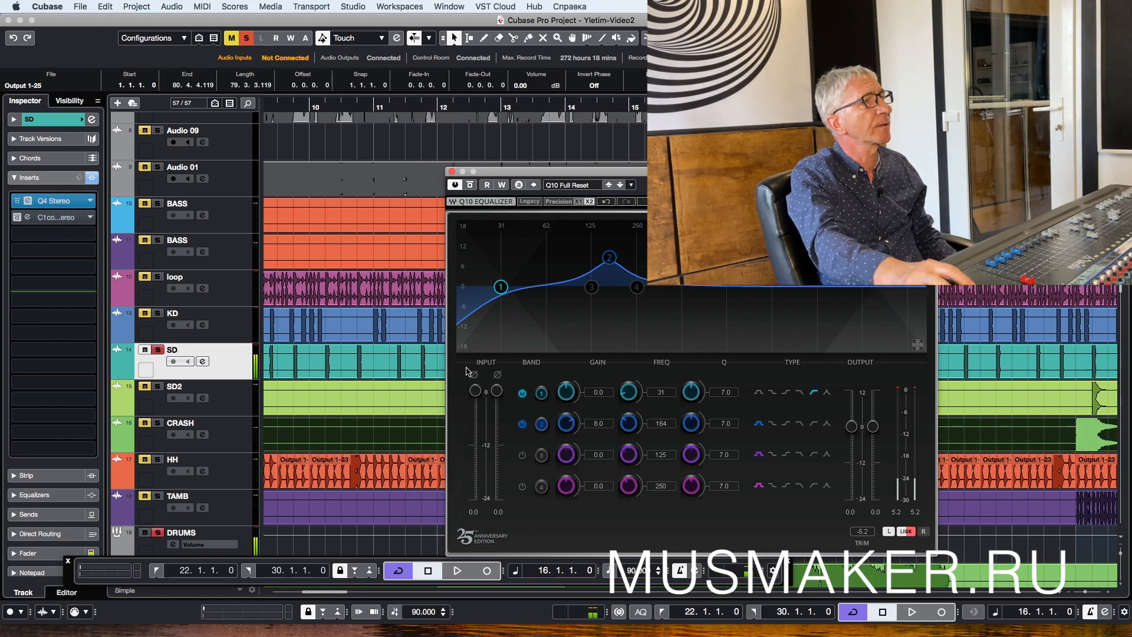
# Step: Open the SD track's C1 compressor, take it out of bypass, and set the attack to 8.00 during playback
pyautogui.click(46, 218)
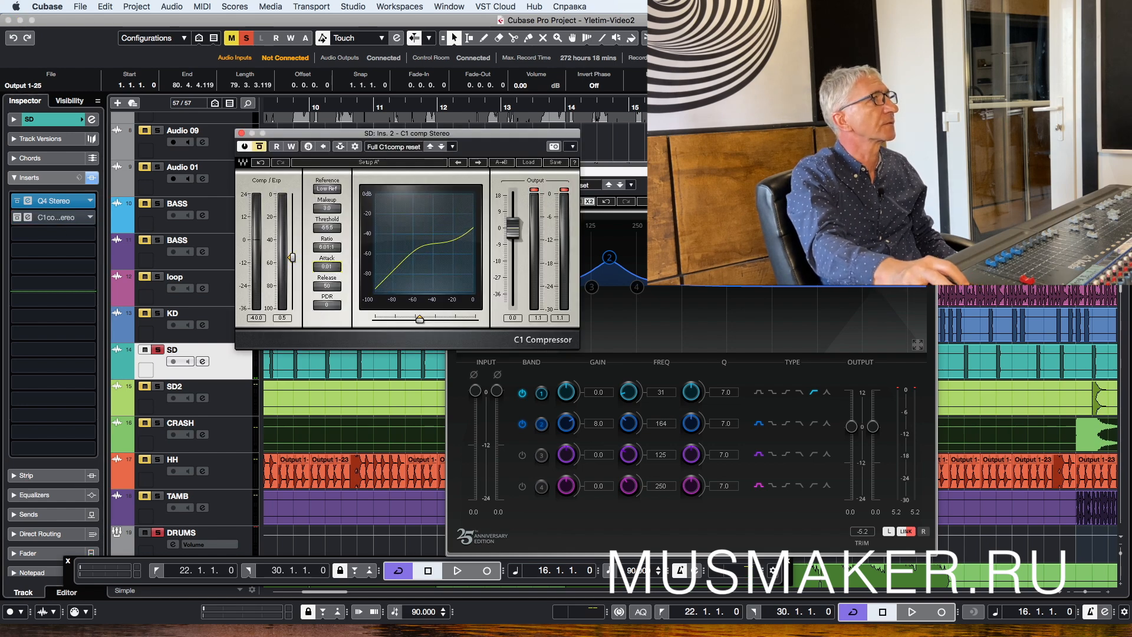
pyautogui.click(259, 146)
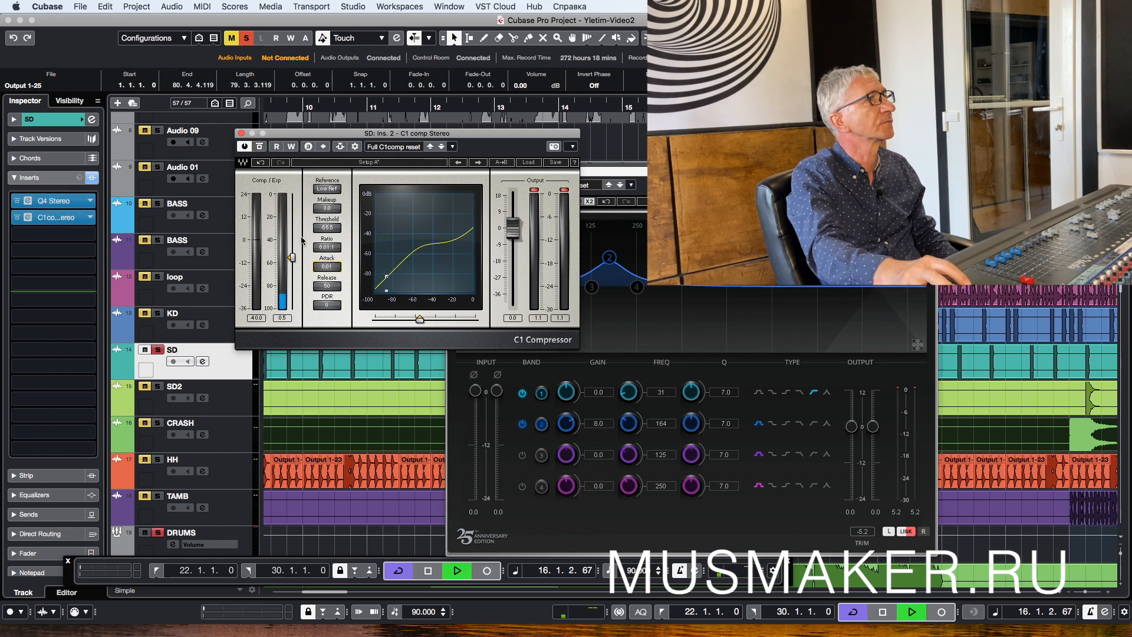
pyautogui.click(325, 267)
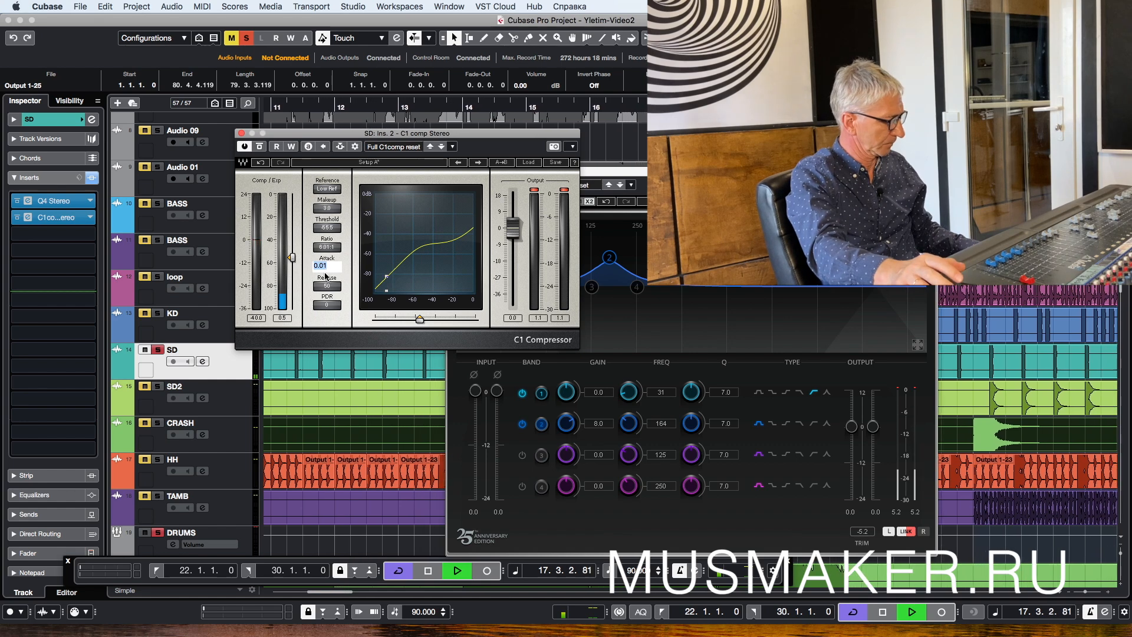
pyautogui.write('8')
pyautogui.press('Return')
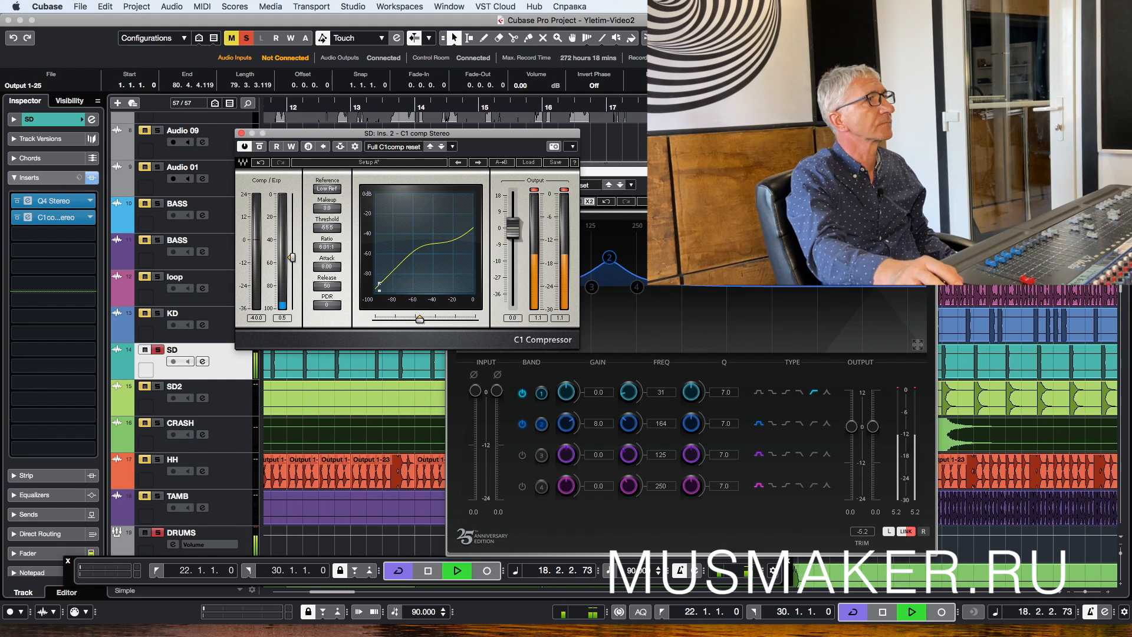
# Step: Change the snare compressor's attack to 12.00
pyautogui.doubleClick(326, 267)
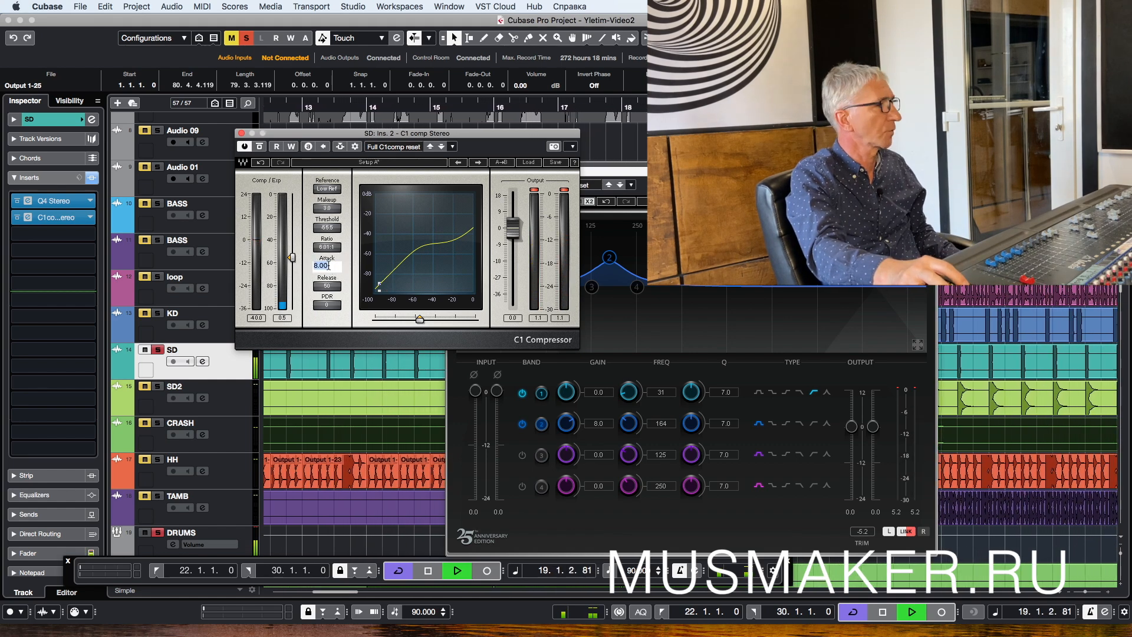
pyautogui.write('12')
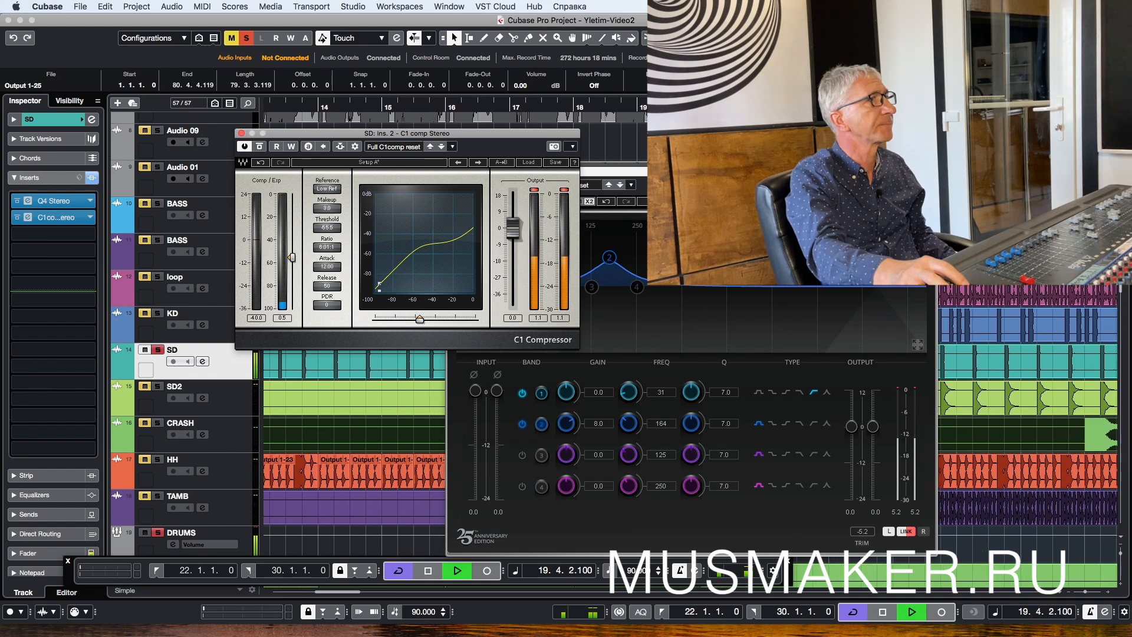
pyautogui.press('Return')
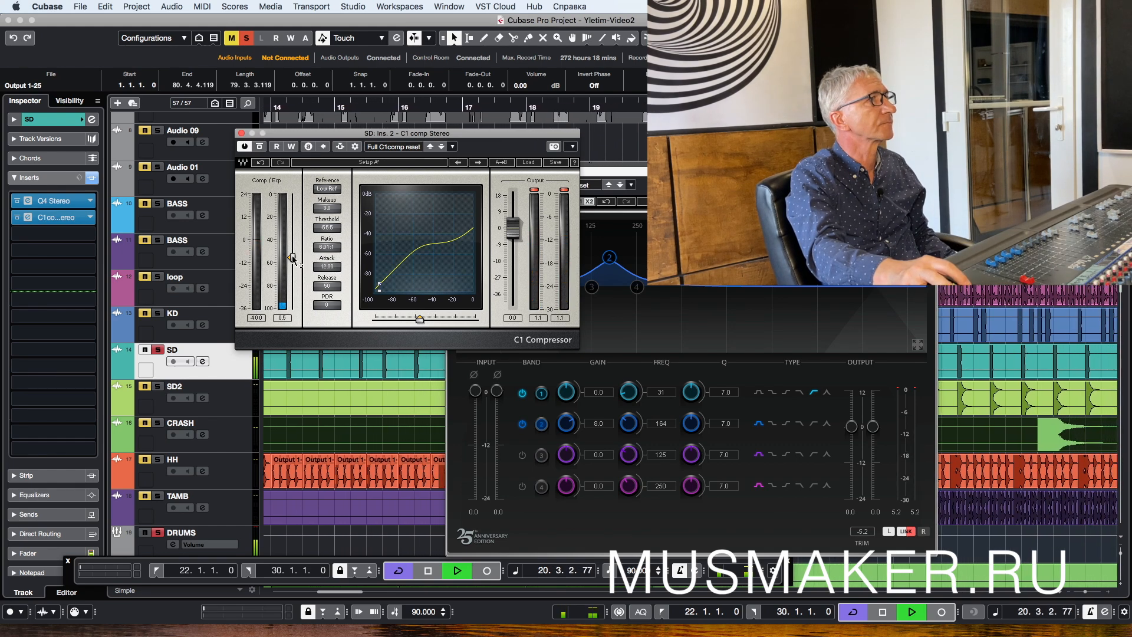
# Step: Raise the snare compressor's threshold to about -19 and compare the sound with the compressor bypassed and active
pyautogui.moveTo(293, 257); pyautogui.dragTo(291, 218)
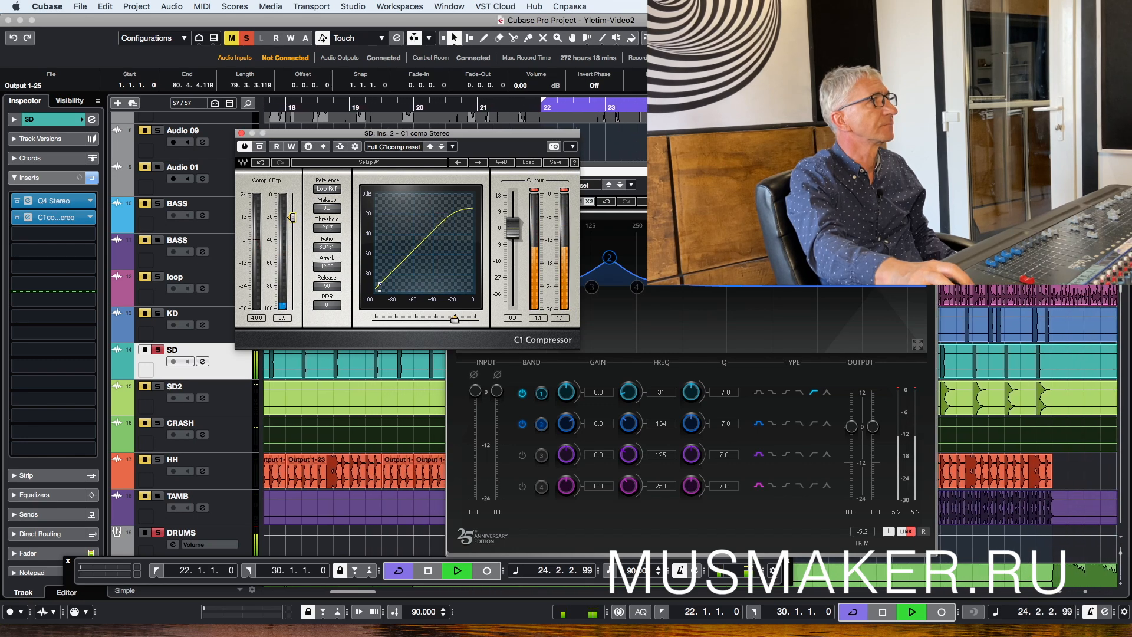
pyautogui.moveTo(291, 217); pyautogui.dragTo(292, 216)
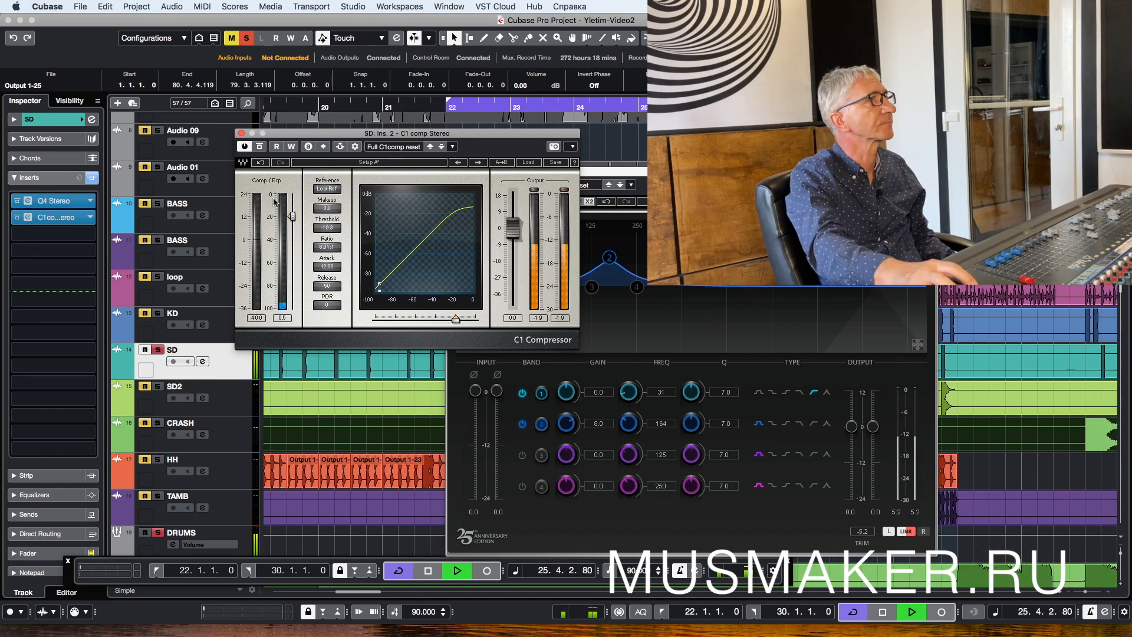
pyautogui.click(258, 147)
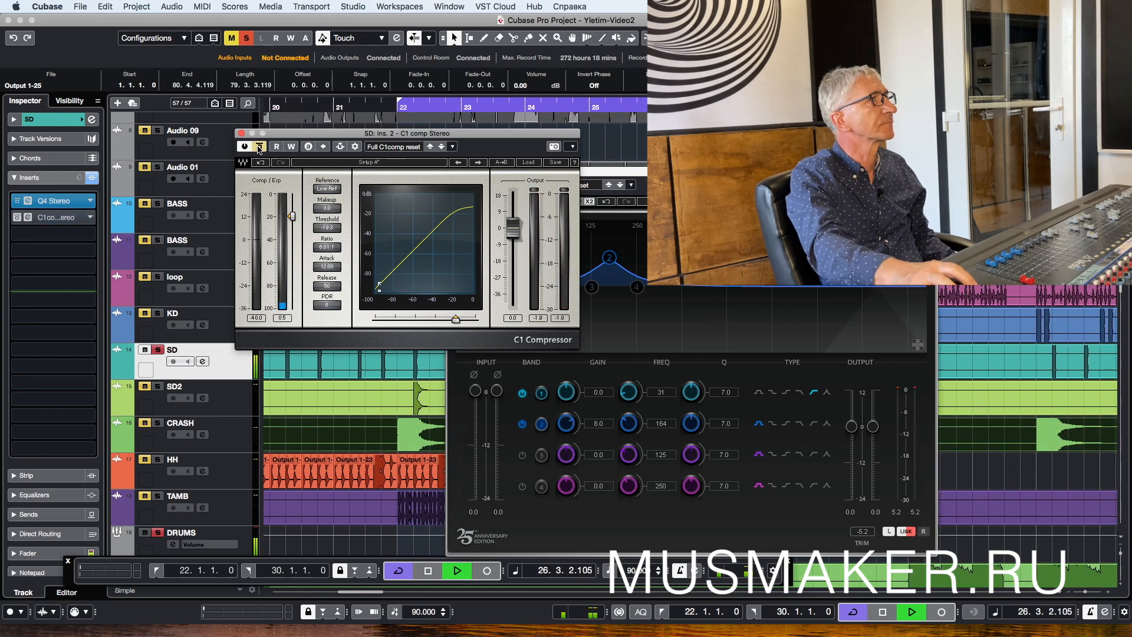
pyautogui.click(258, 147)
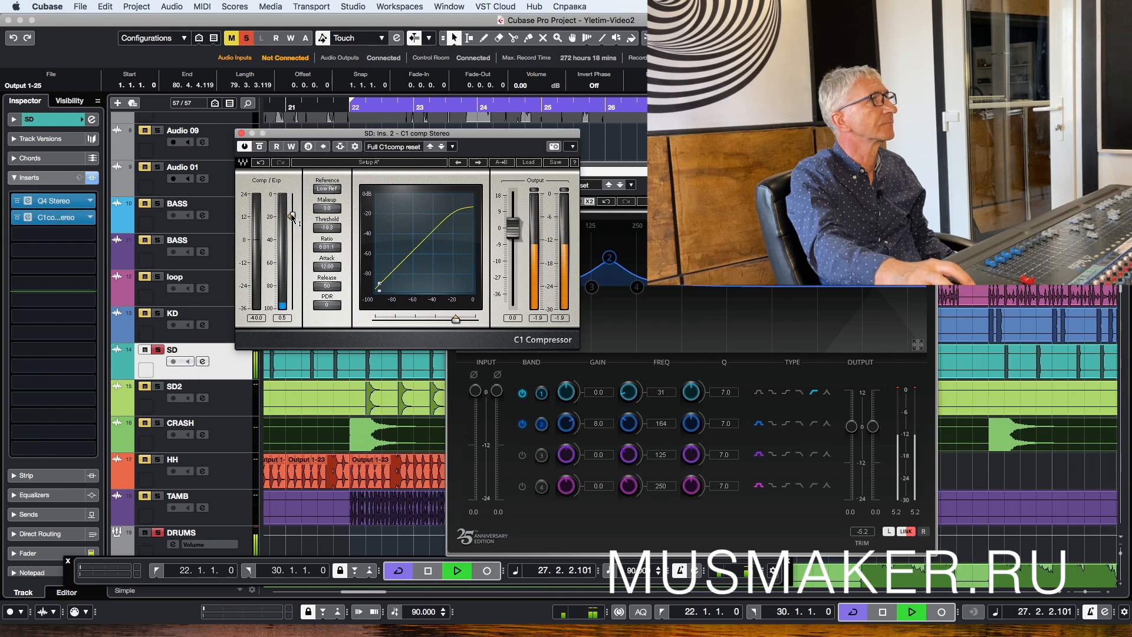
# Step: Fine-tune the compressor threshold from -17.0 up to about -14.2, repeatedly comparing the snare with the compressor bypassed and active
pyautogui.moveTo(293, 218); pyautogui.dragTo(292, 215)
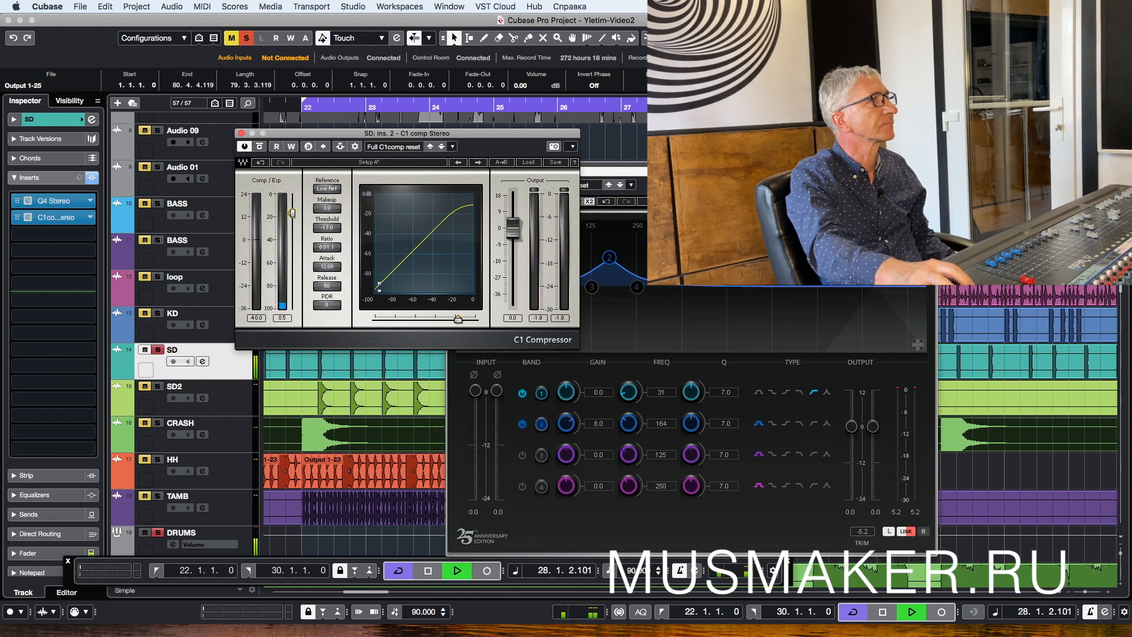
pyautogui.click(259, 149)
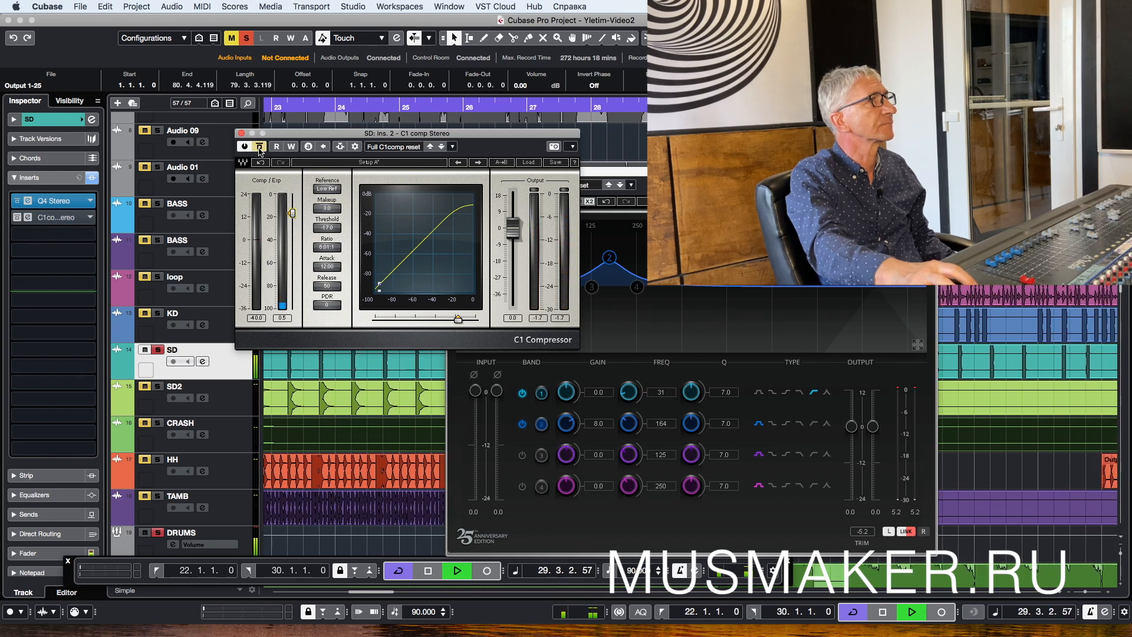
pyautogui.click(260, 148)
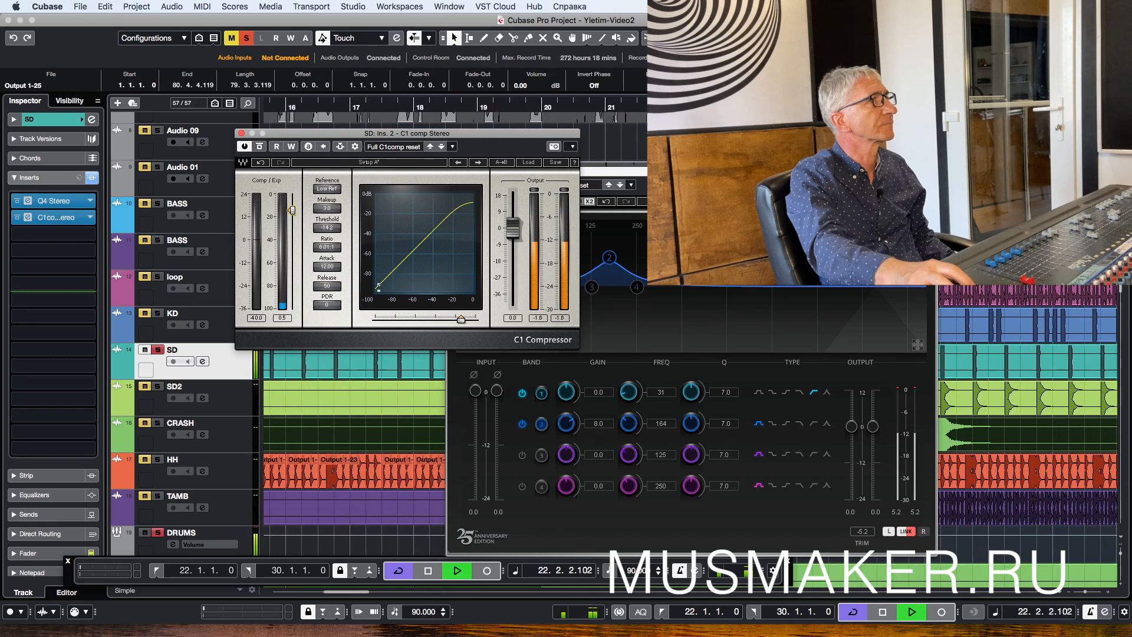
pyautogui.click(259, 147)
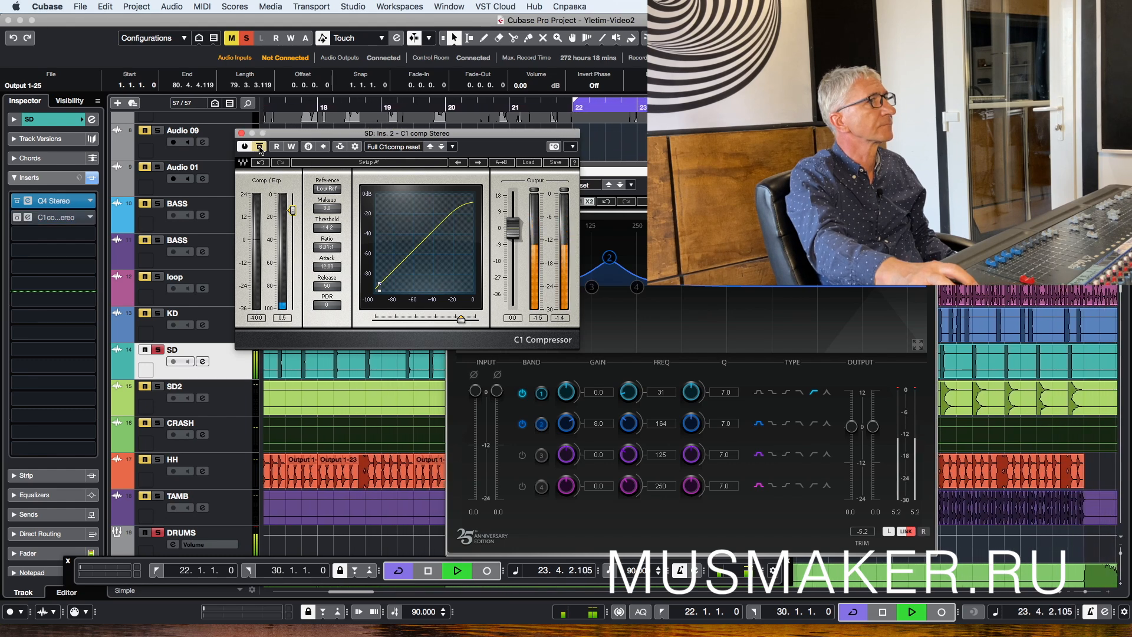
pyautogui.click(260, 148)
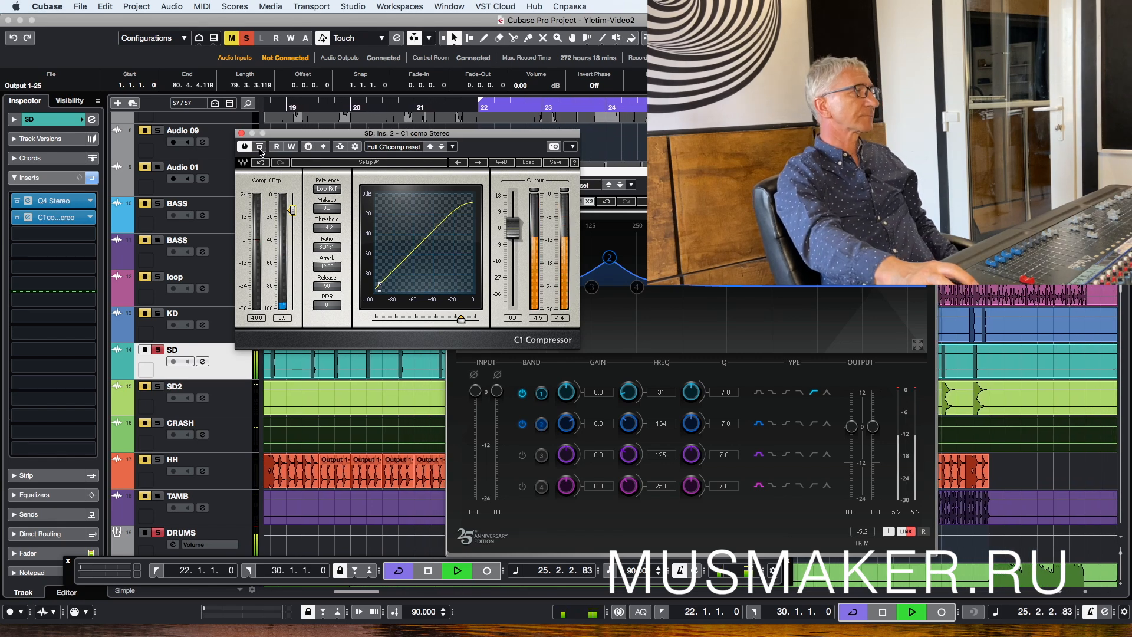
pyautogui.click(259, 148)
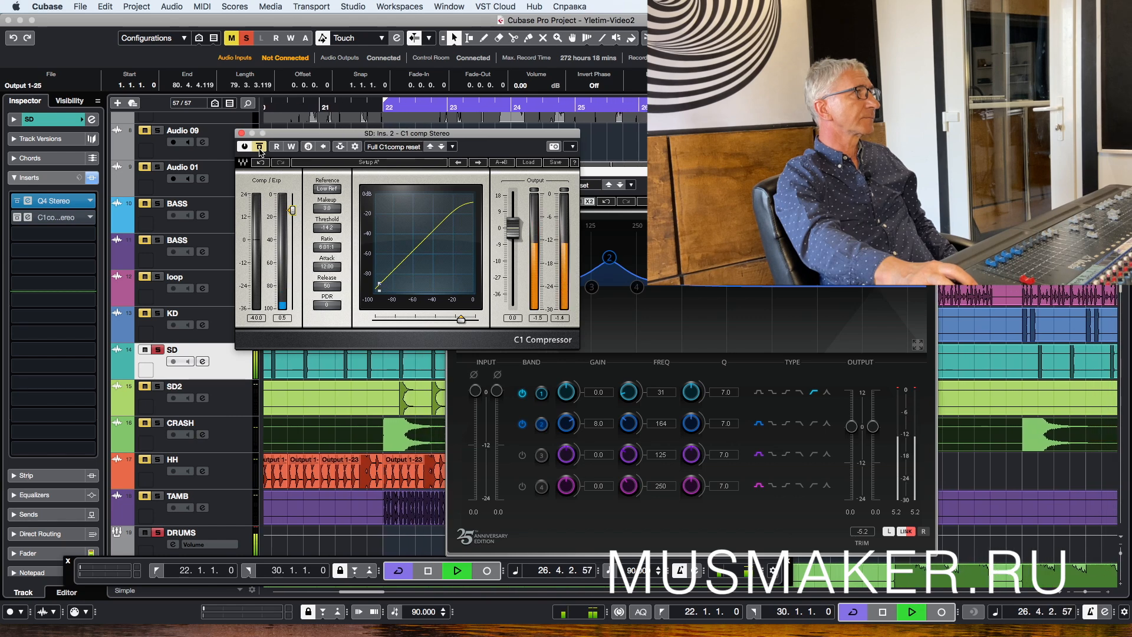
pyautogui.click(259, 147)
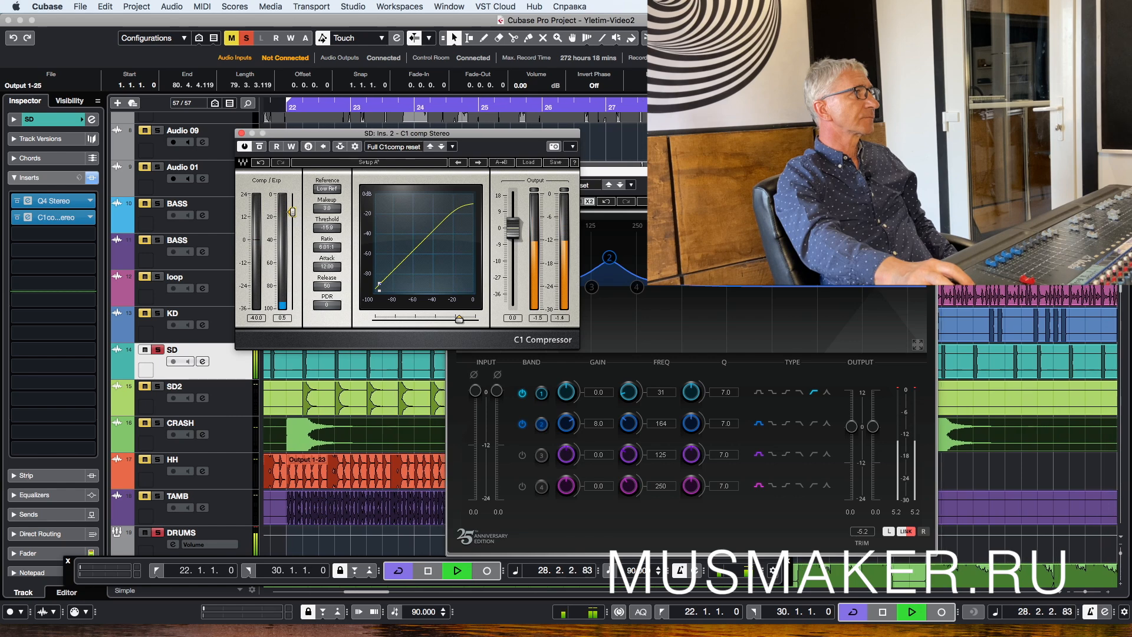
# Step: Bring the compressor threshold down to about -19.7 and set the makeup gain to 4.0
pyautogui.click(326, 208)
pyautogui.write('4')
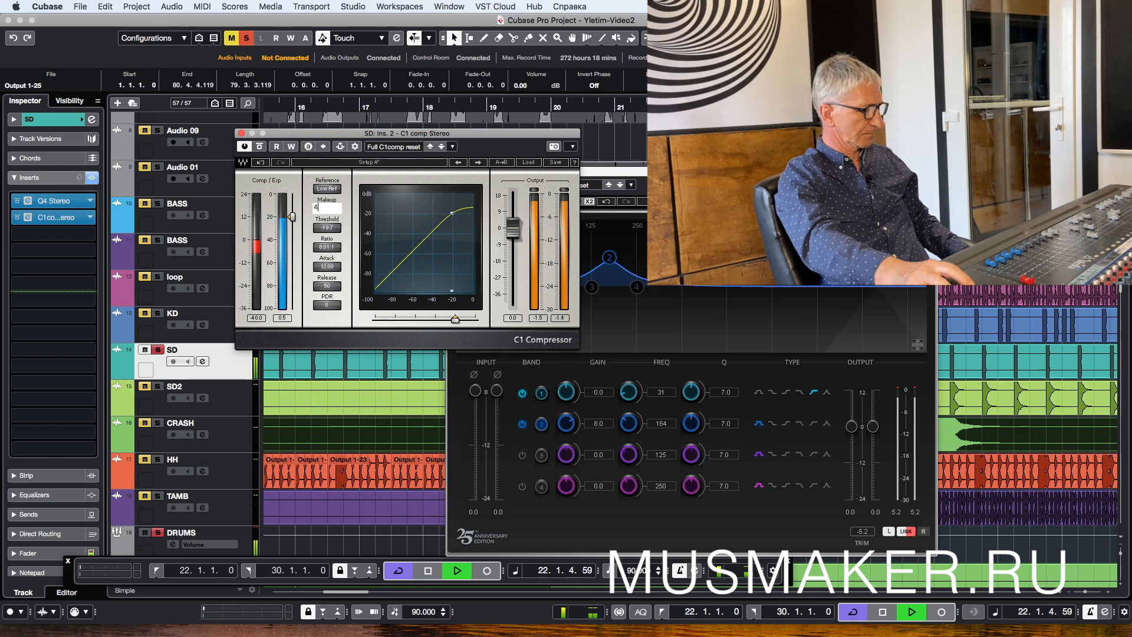
pyautogui.press('Return')
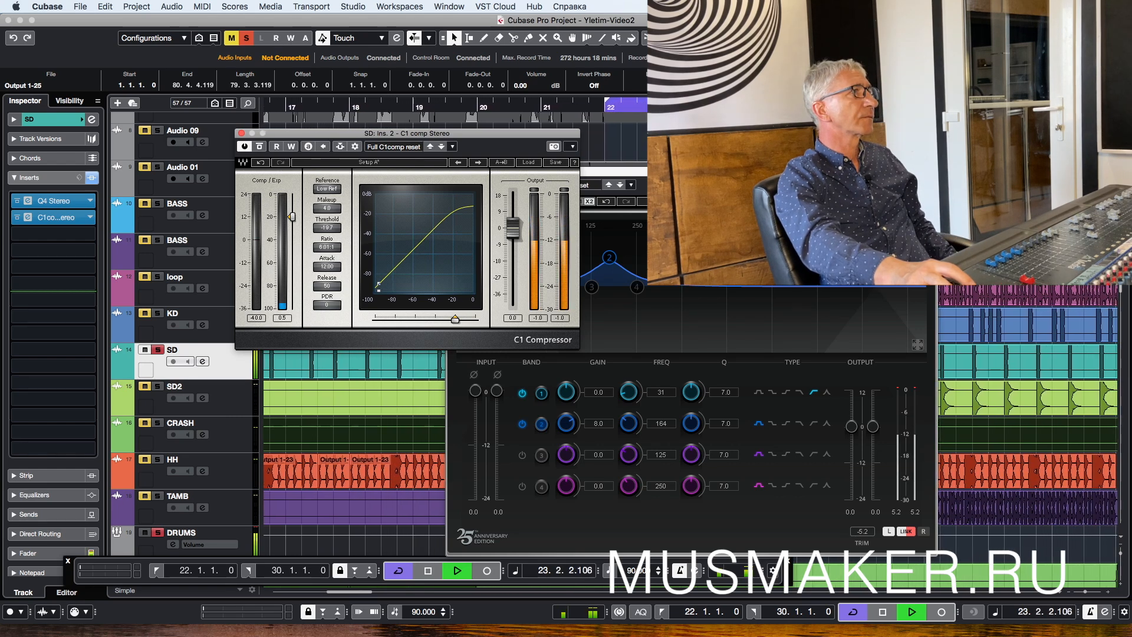
# Step: Compare the level and punch of the snare with the compressor bypassed and active during playback
pyautogui.click(262, 149)
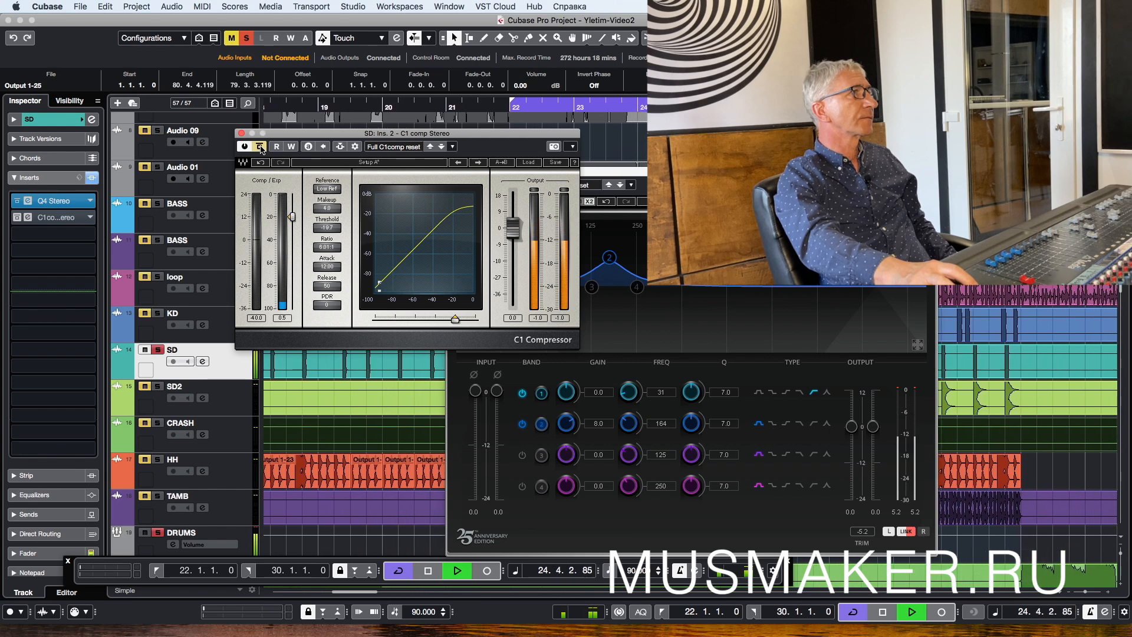
pyautogui.click(261, 149)
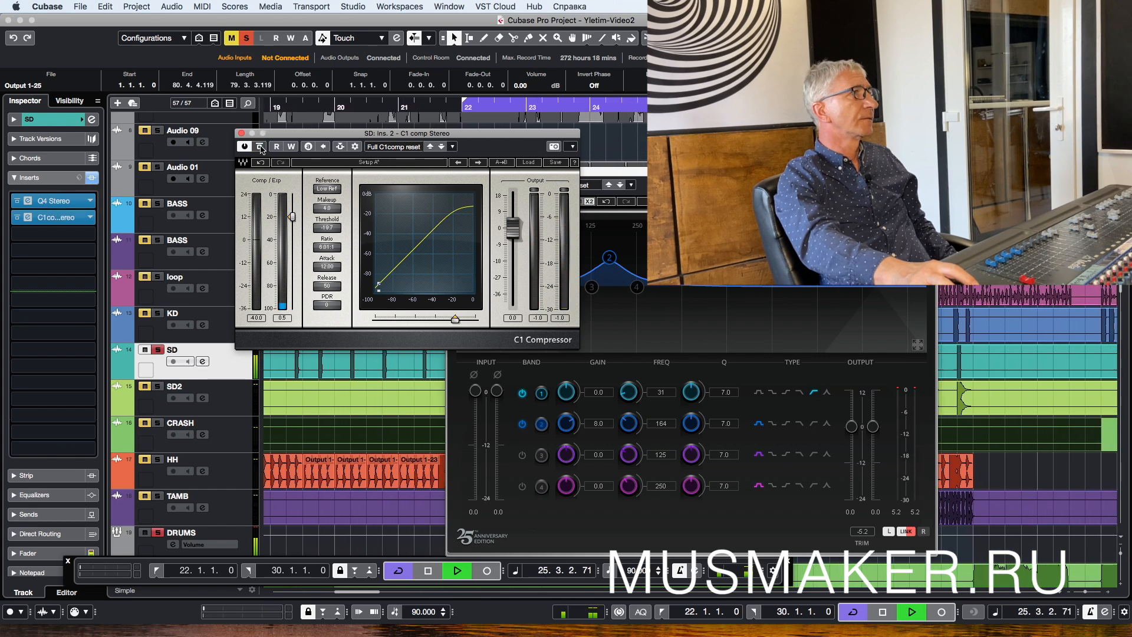
pyautogui.press('space')
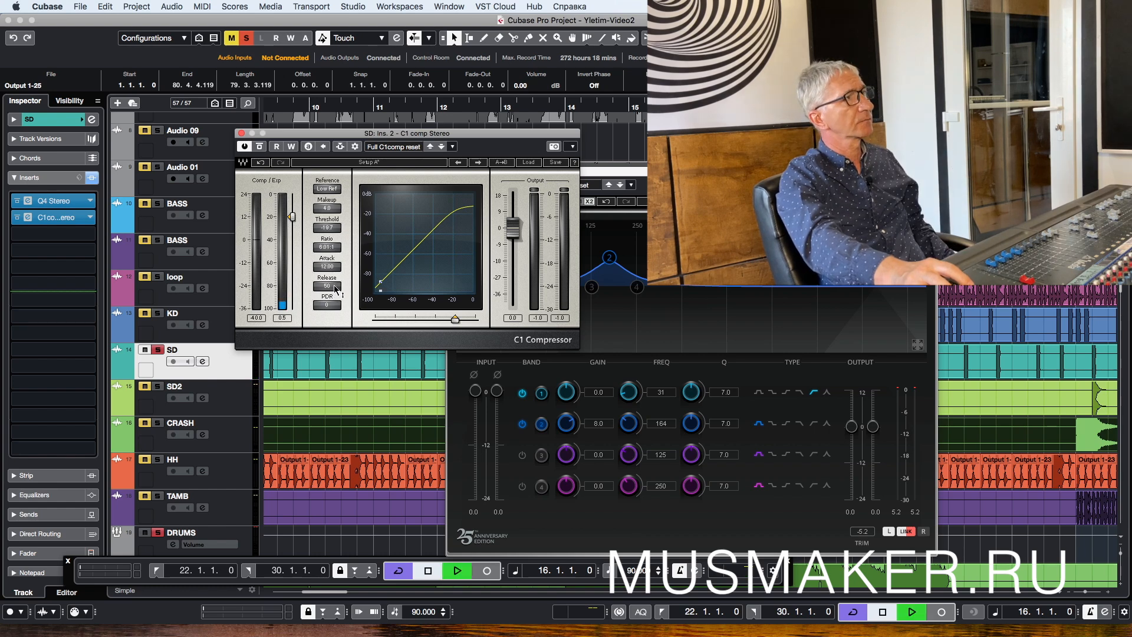
# Step: Shorten the snare compressor's release to 1, compare the sound bypassed and active, and close the compressor
pyautogui.moveTo(334, 290); pyautogui.dragTo(335, 297)
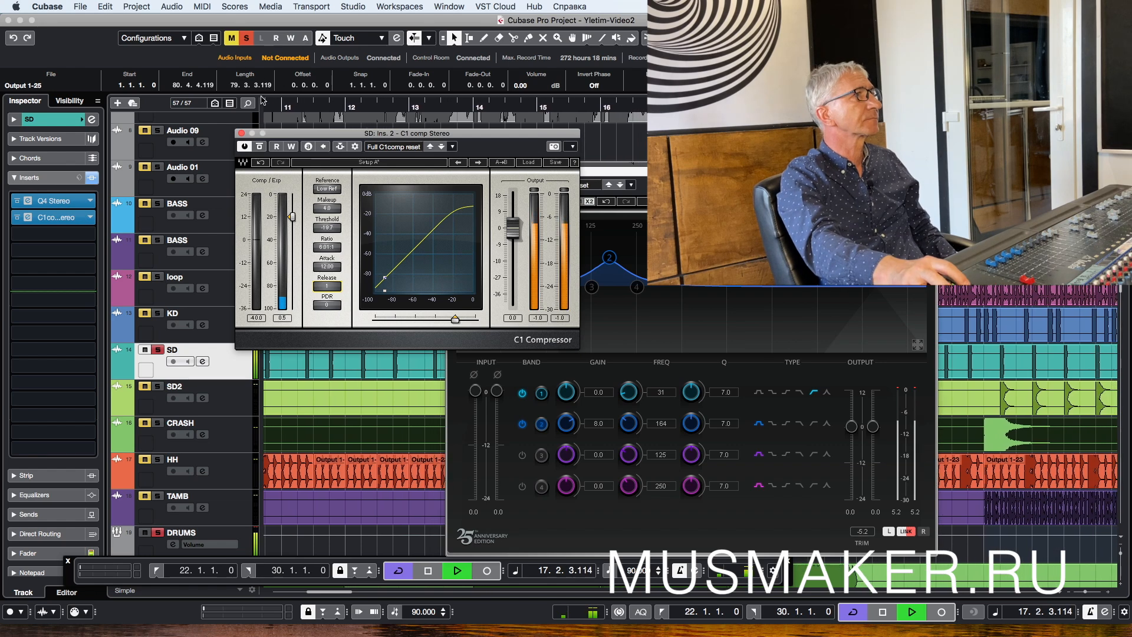
pyautogui.click(260, 146)
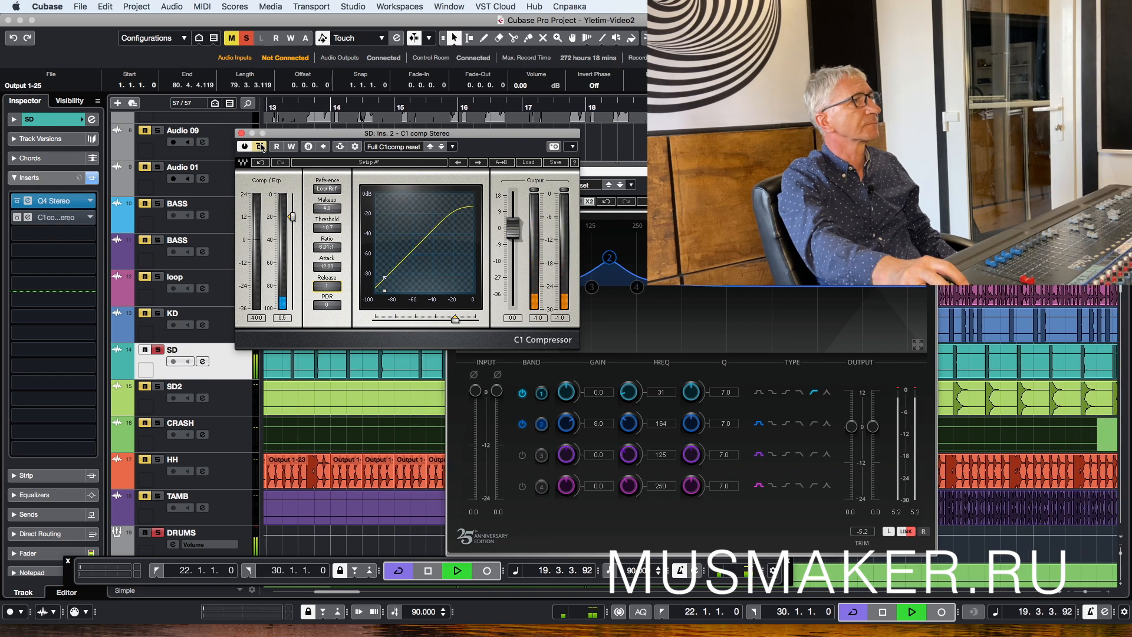
pyautogui.click(260, 147)
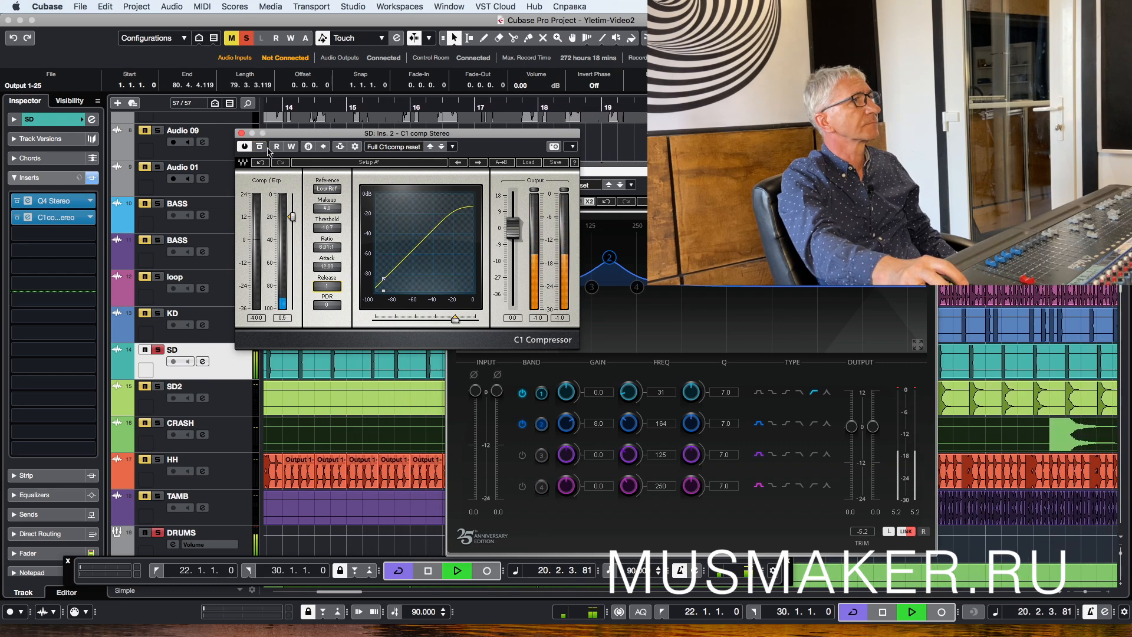
pyautogui.press('space')
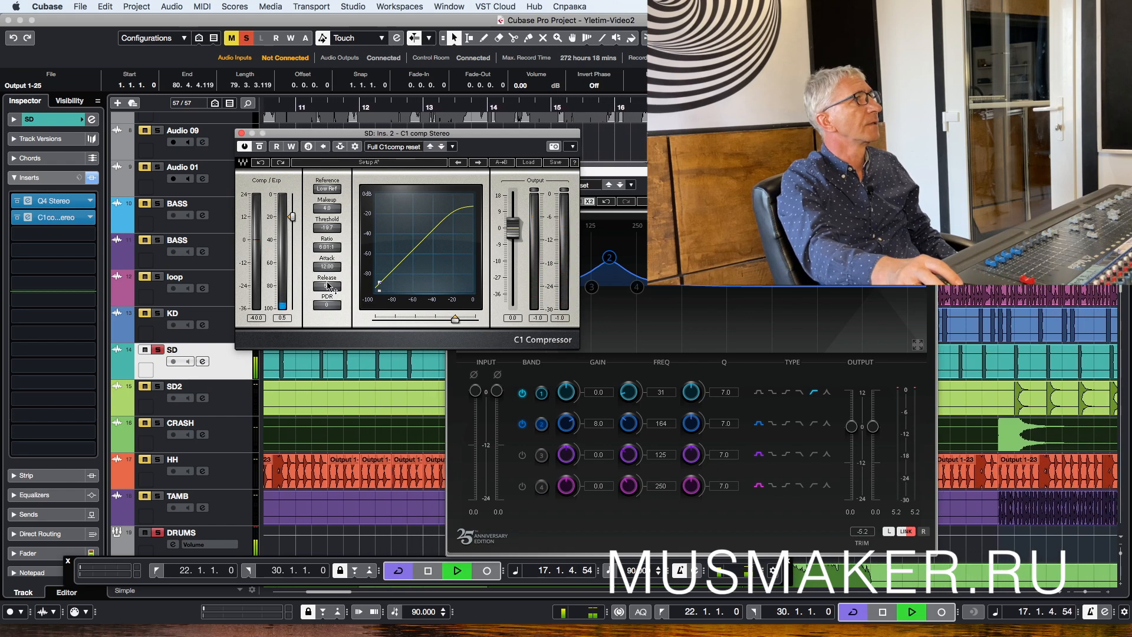
pyautogui.click(241, 133)
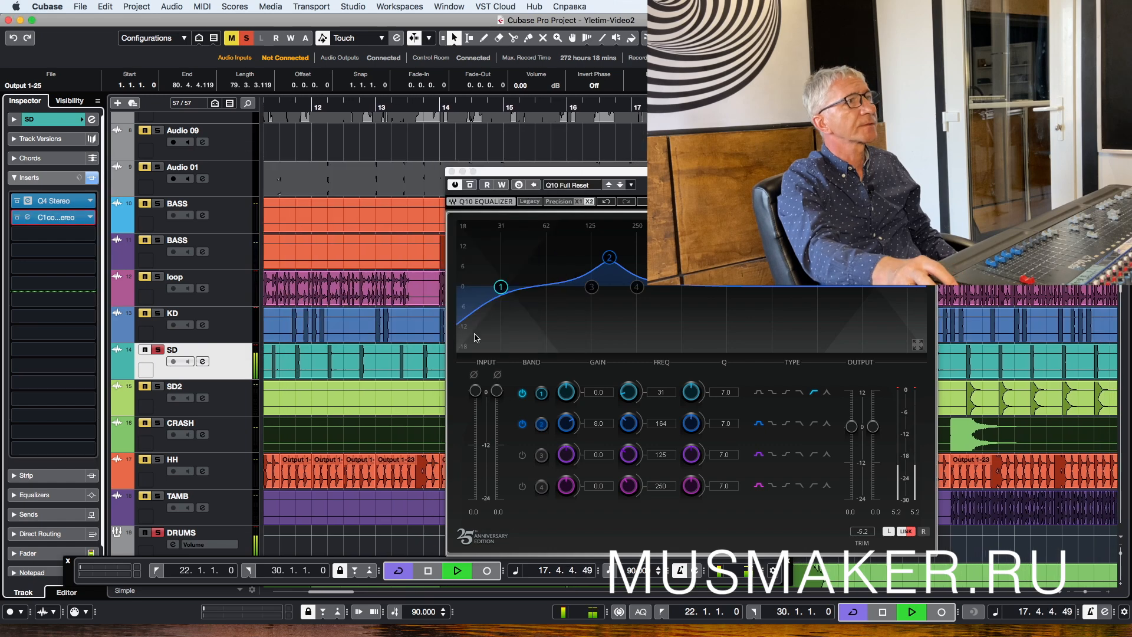
pyautogui.press('space')
# Step: Enable band 3 of the snare equalizer and set it to 8000 Hz with a gain of 8
pyautogui.click(522, 456)
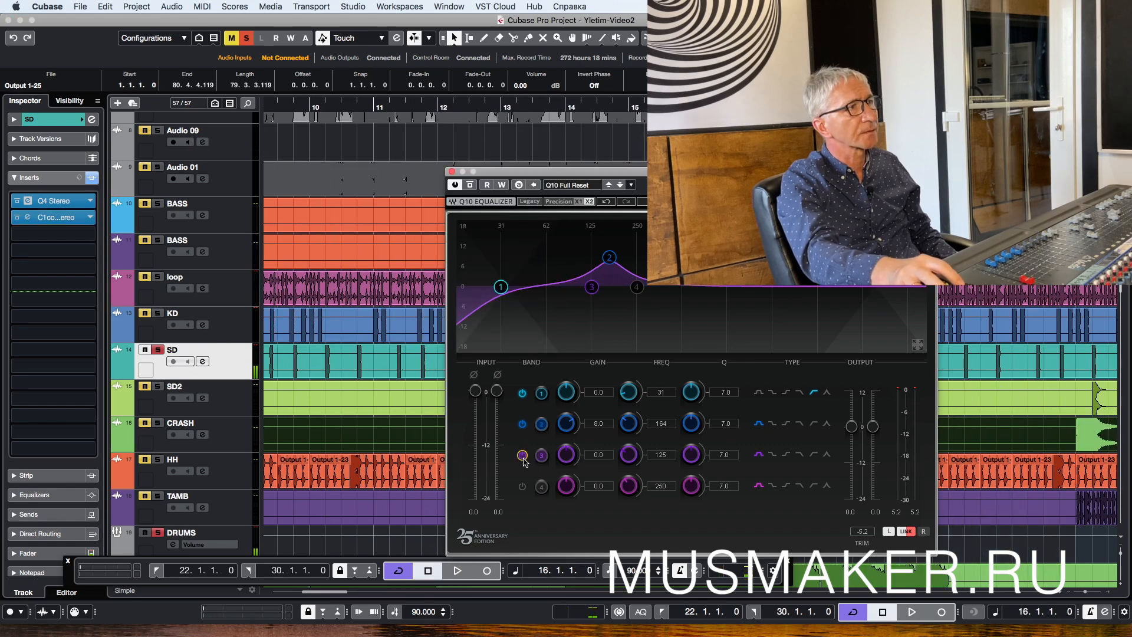
pyautogui.click(661, 455)
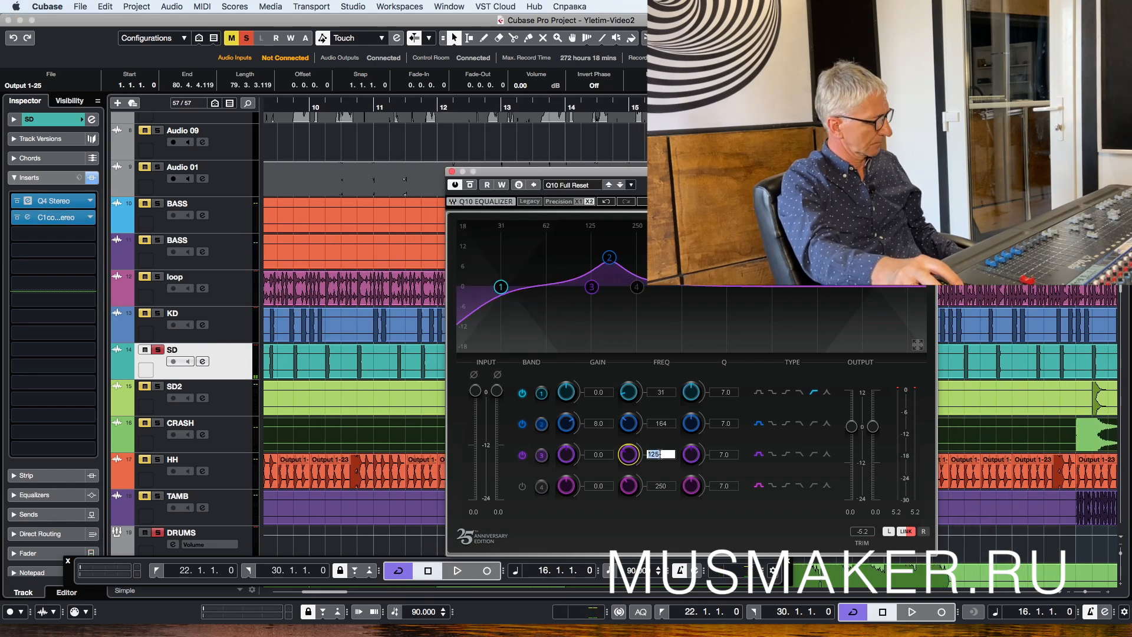
pyautogui.write('8000')
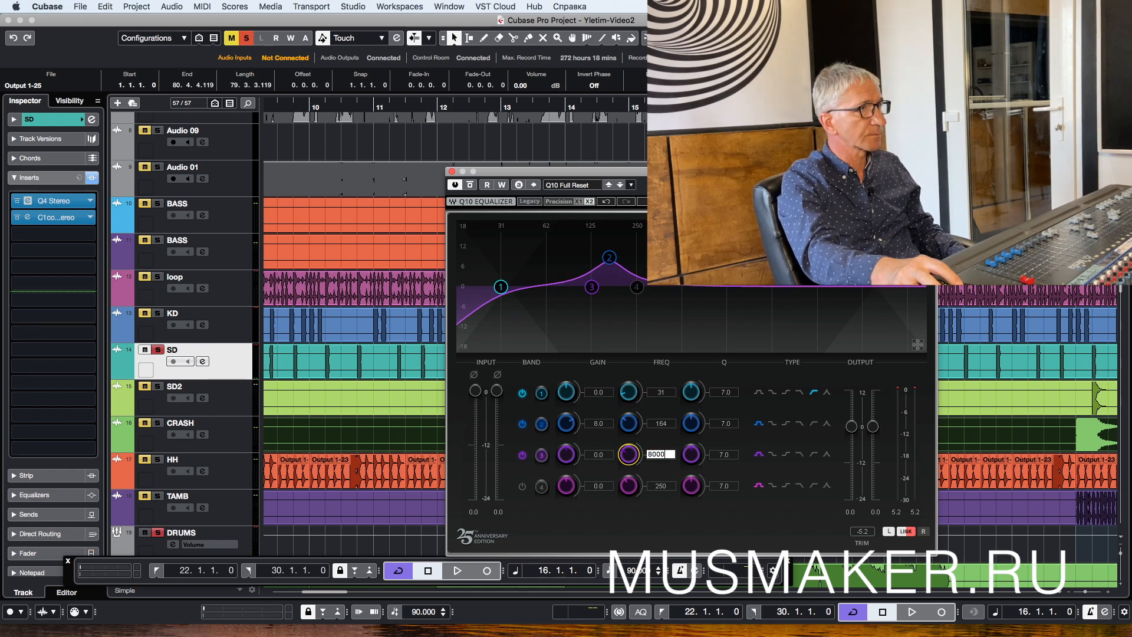
pyautogui.press('Return')
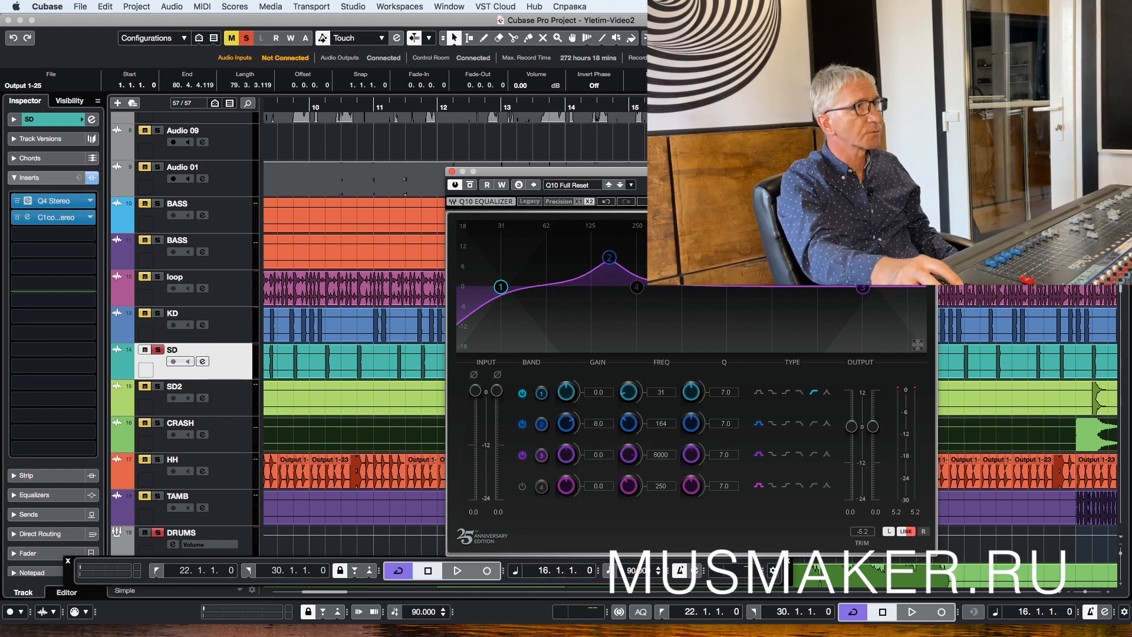
pyautogui.click(610, 455)
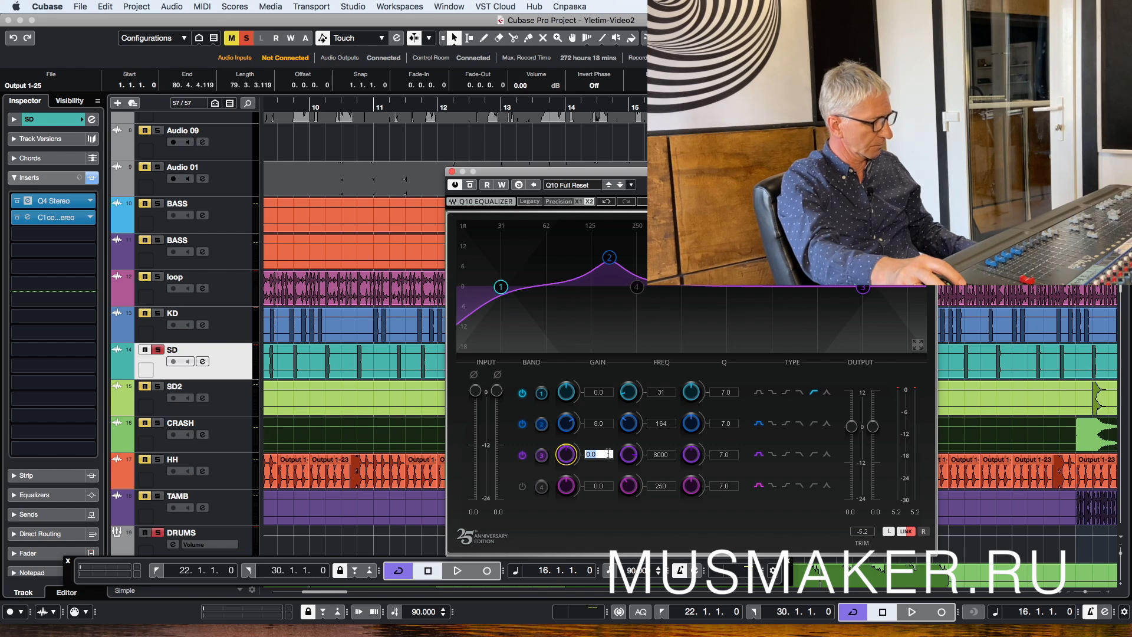
pyautogui.write('8')
pyautogui.press('Return')
# Step: Compare the snare with equalizer band 3 off and on, and set the band's gain to 3
pyautogui.click(522, 456)
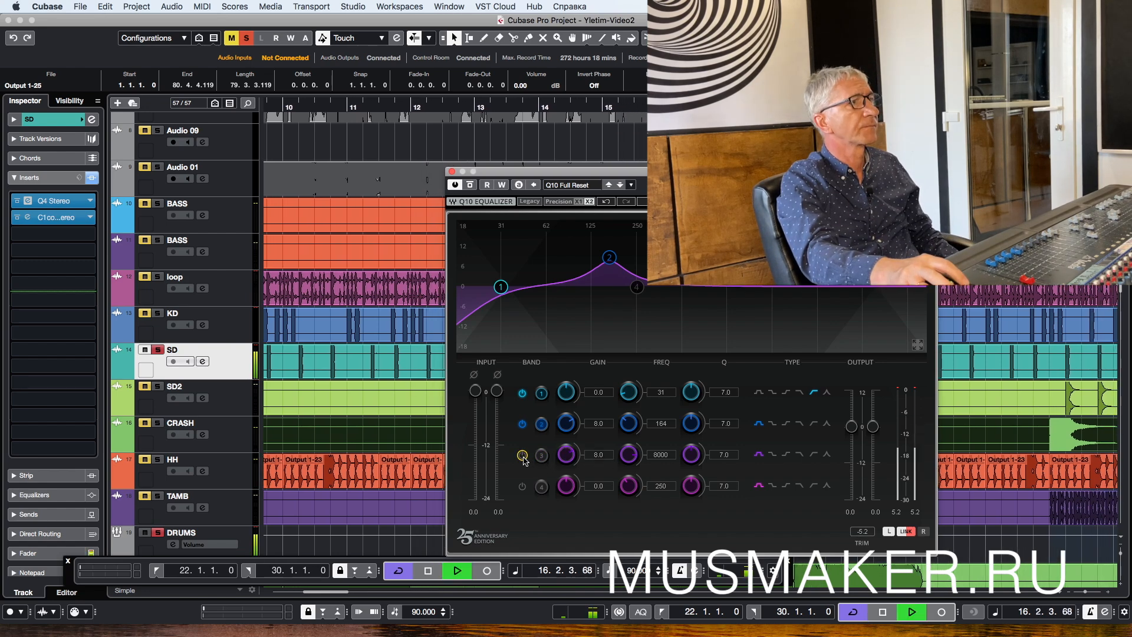
pyautogui.click(524, 458)
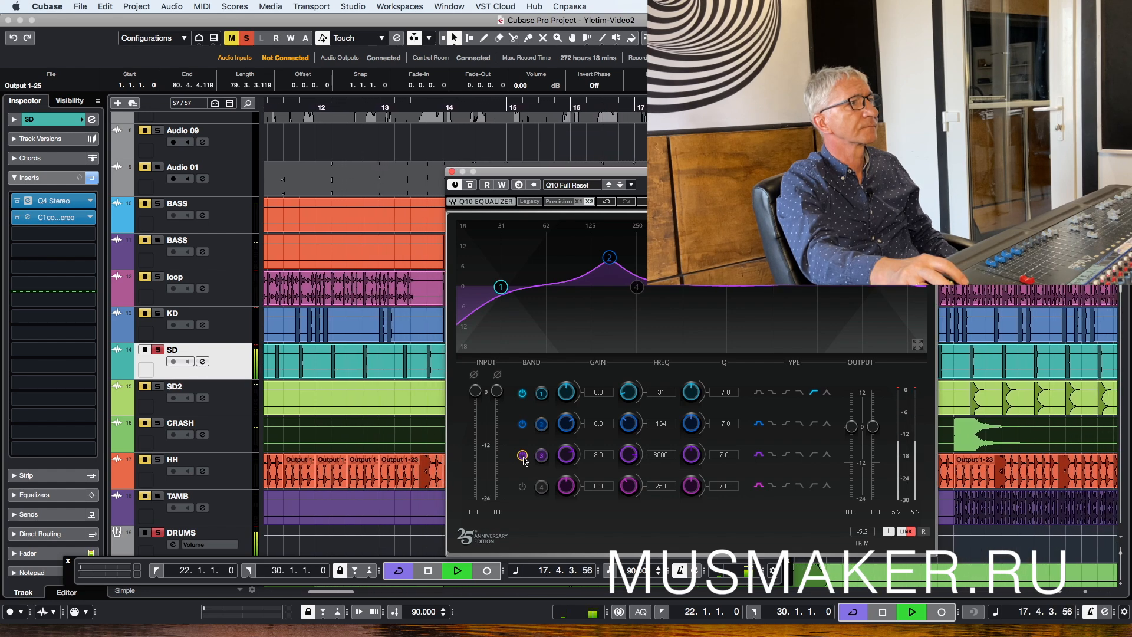
pyautogui.click(608, 460)
pyautogui.write('3')
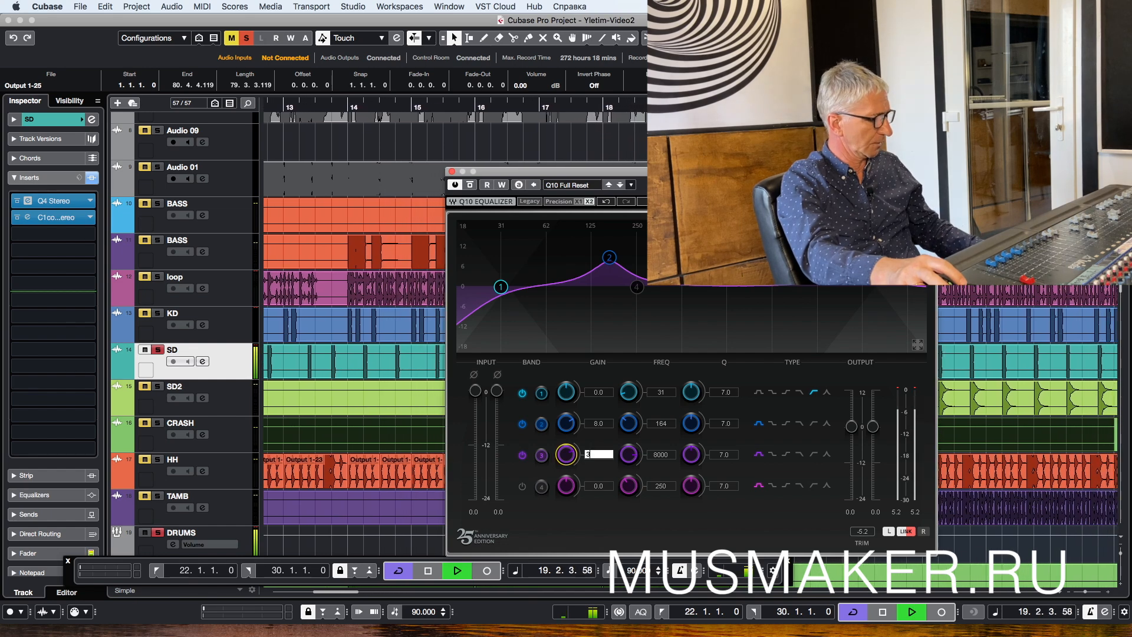
pyautogui.press('Return')
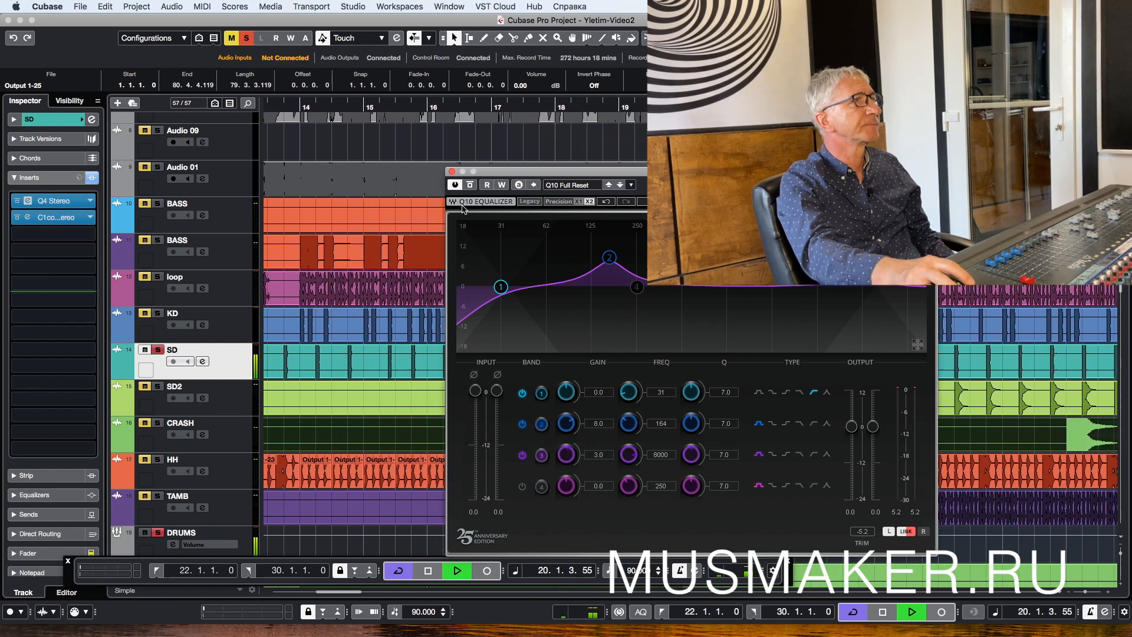
# Step: Compare the snare with the equalizer and with all inserts bypassed and active, and close the equalizer
pyautogui.click(471, 187)
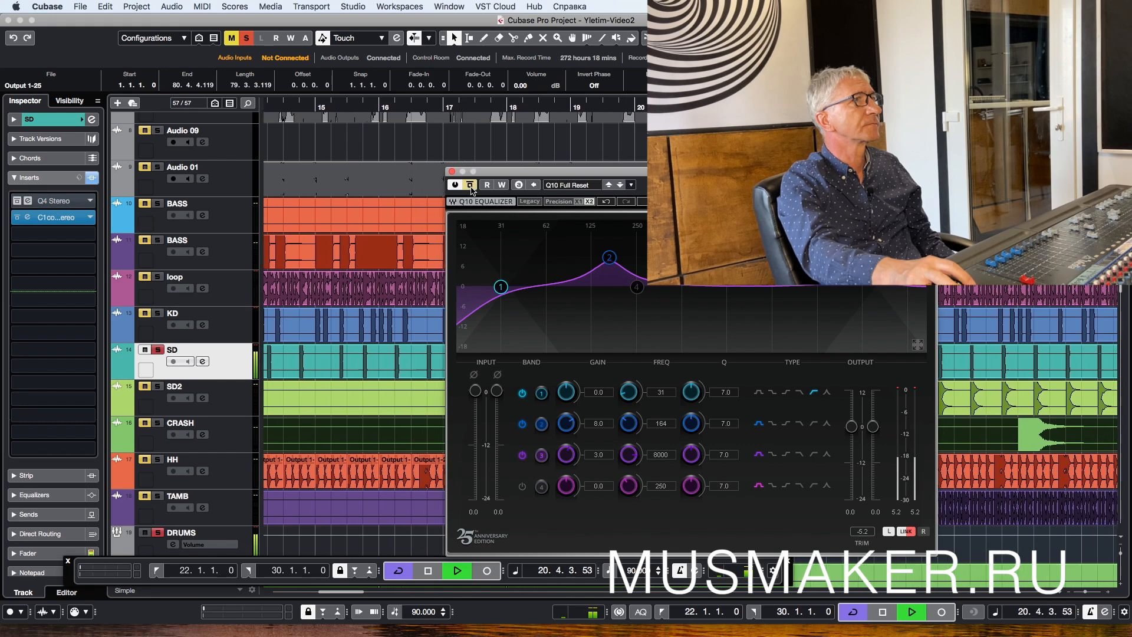
pyautogui.click(471, 186)
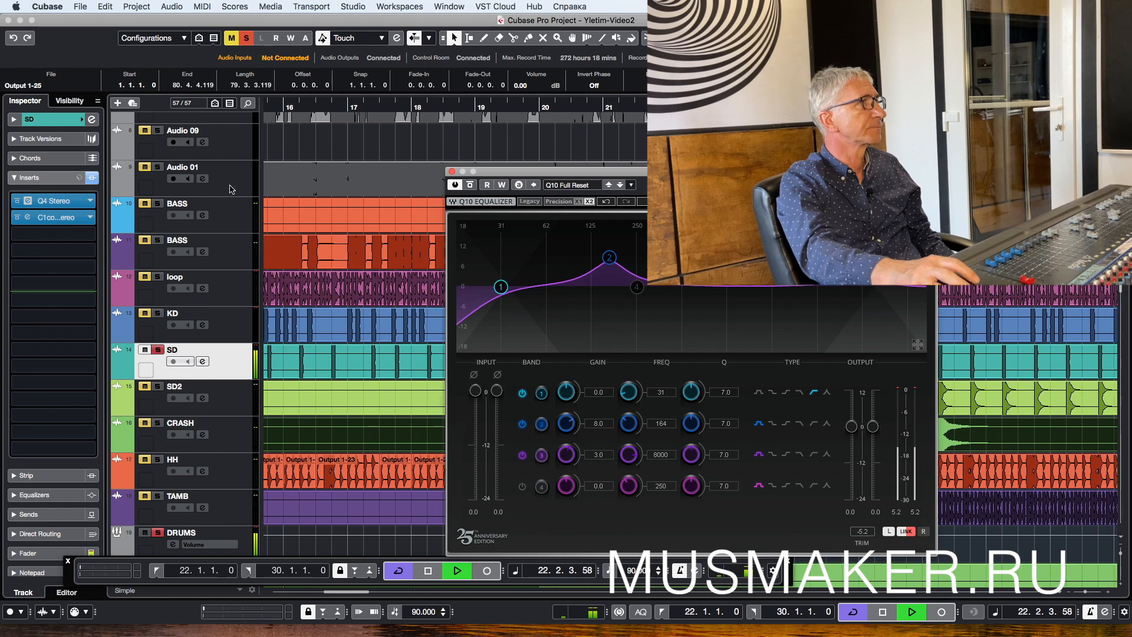
pyautogui.click(92, 179)
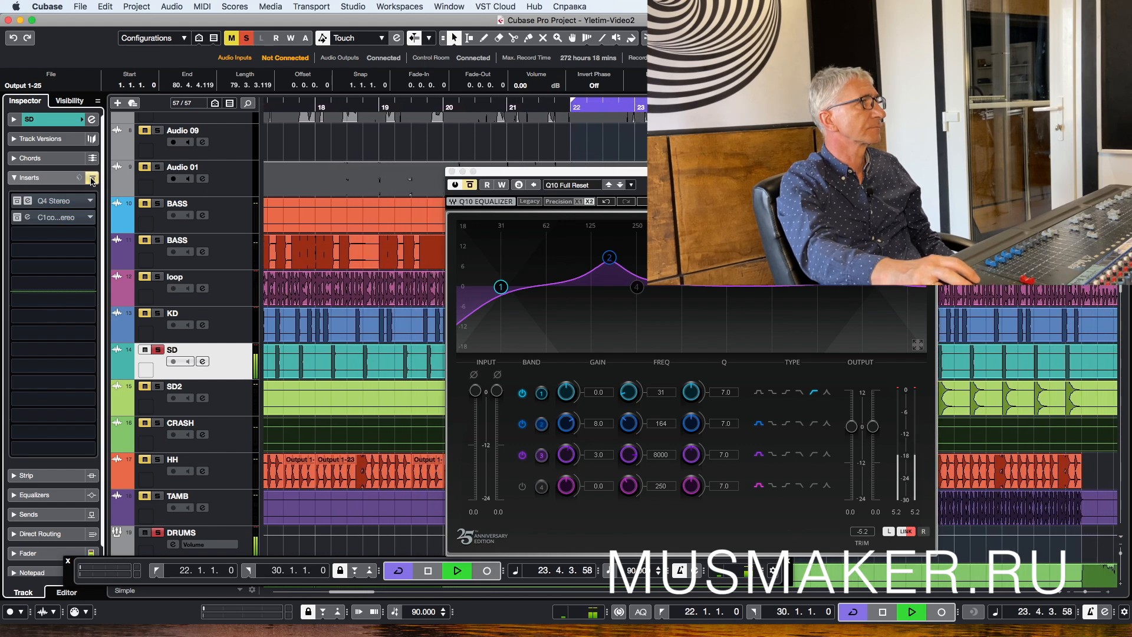
pyautogui.click(92, 179)
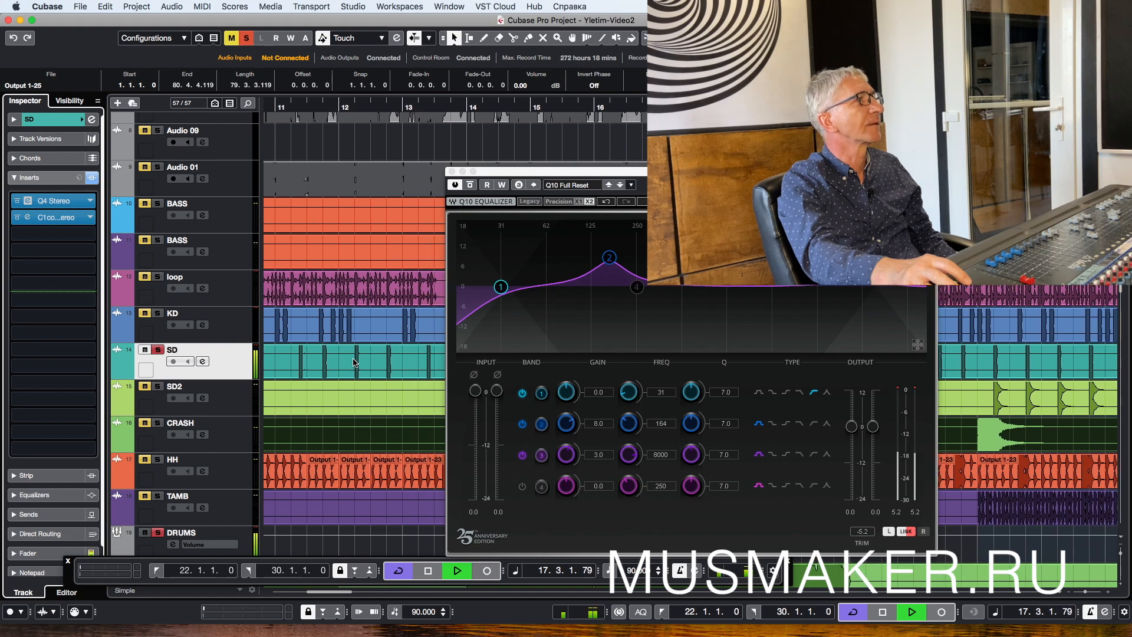
pyautogui.press('space')
pyautogui.click(452, 172)
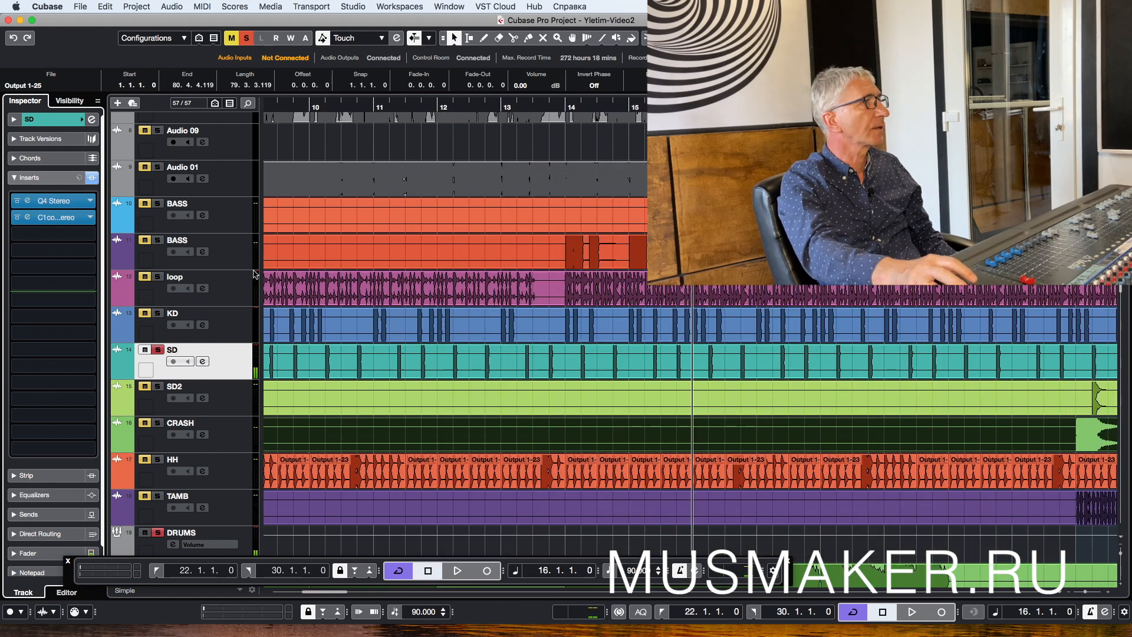
# Step: Bypass all inserts on the SD track and solo the HH track during playback
pyautogui.click(92, 177)
pyautogui.press('space')
pyautogui.click(157, 459)
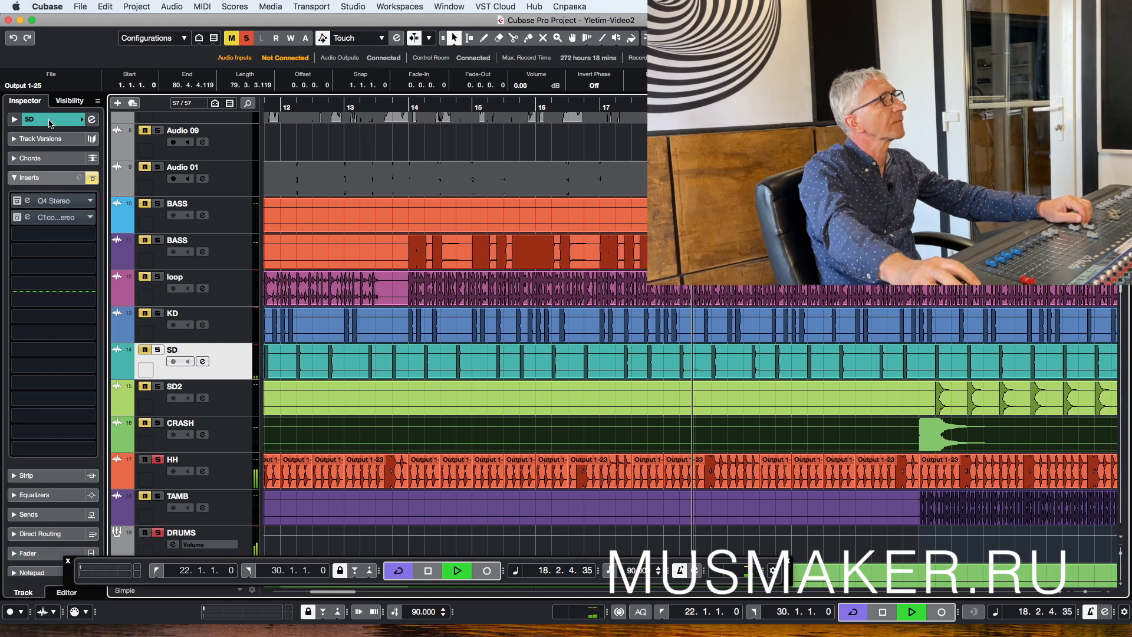
# Step: Show the track settings for HH and TAMB and reset the TAMB track's pan to centre
pyautogui.click(53, 119)
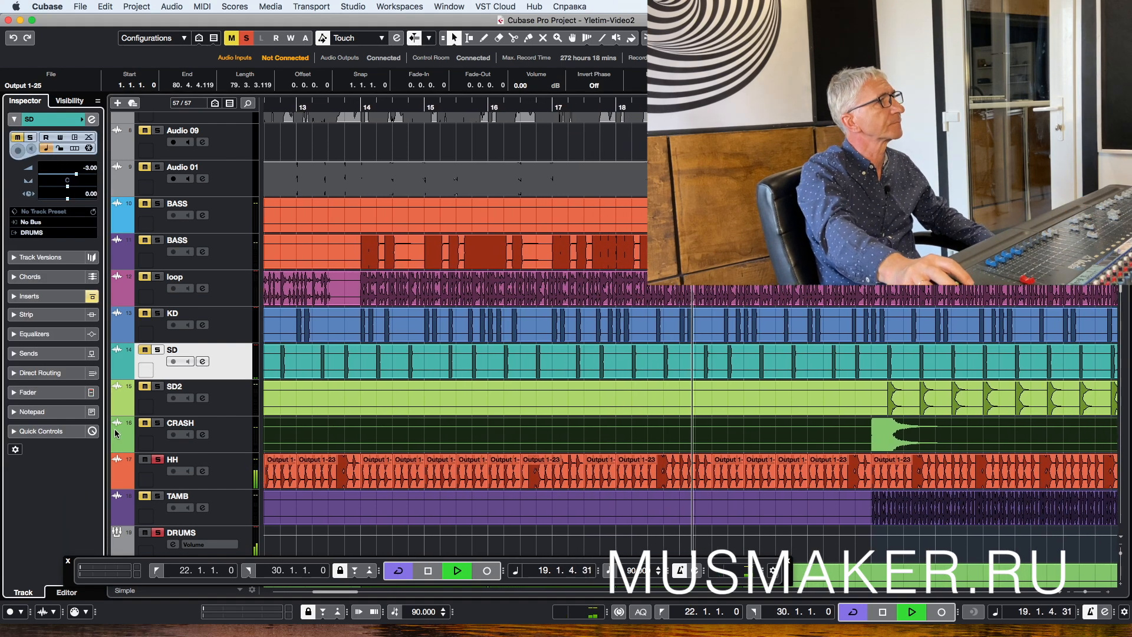
pyautogui.click(154, 487)
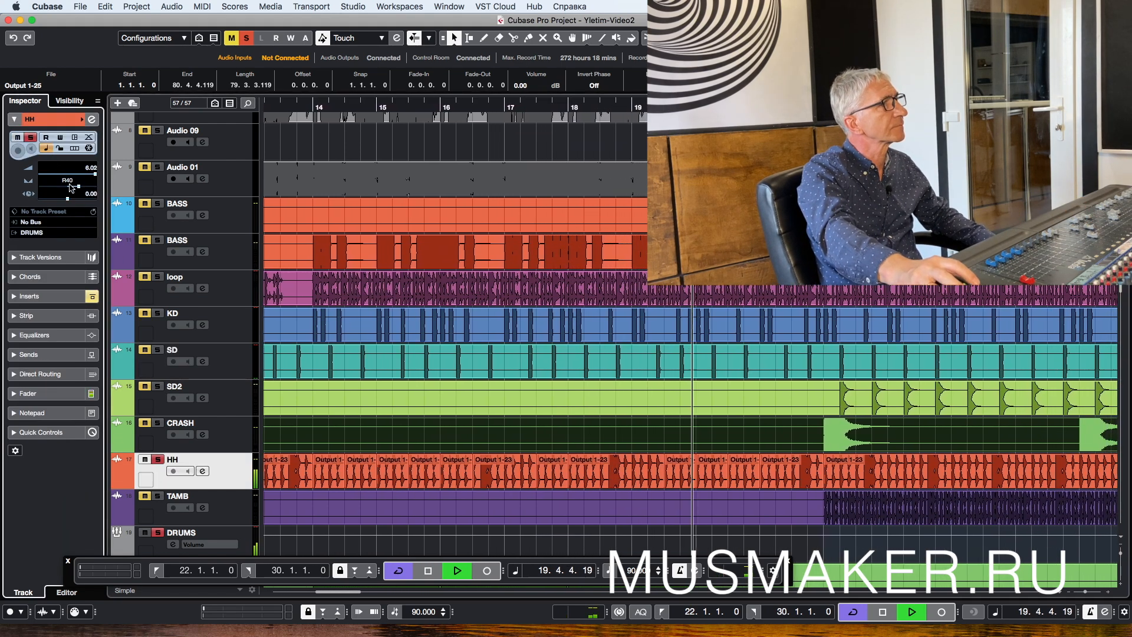
pyautogui.click(172, 519)
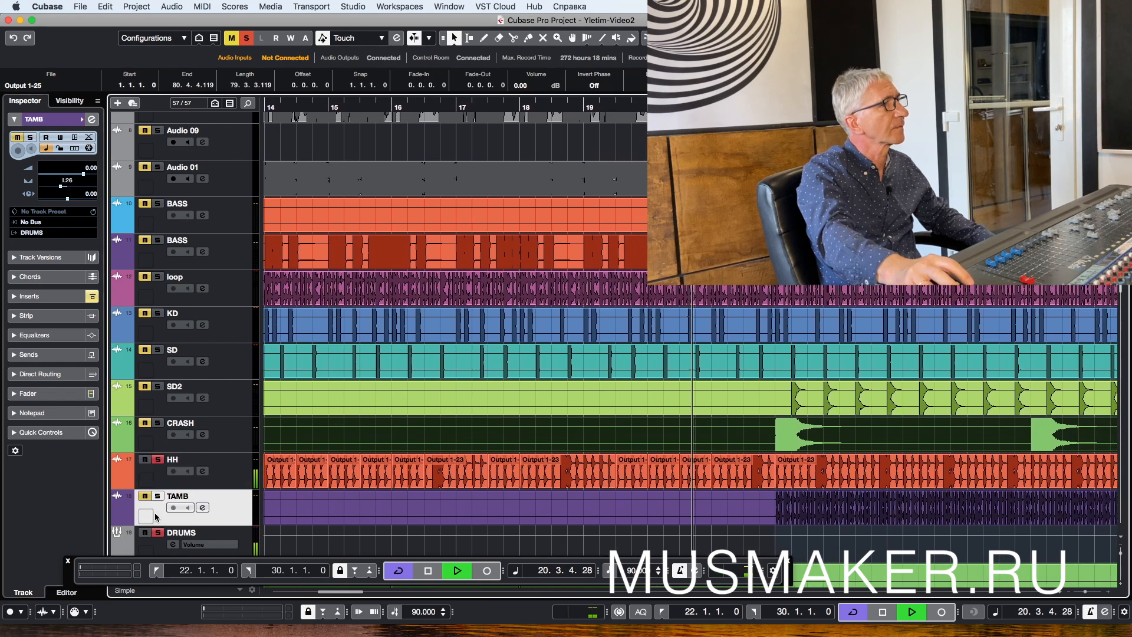
pyautogui.keyDown('super'); pyautogui.click(62, 185); pyautogui.keyUp('super')
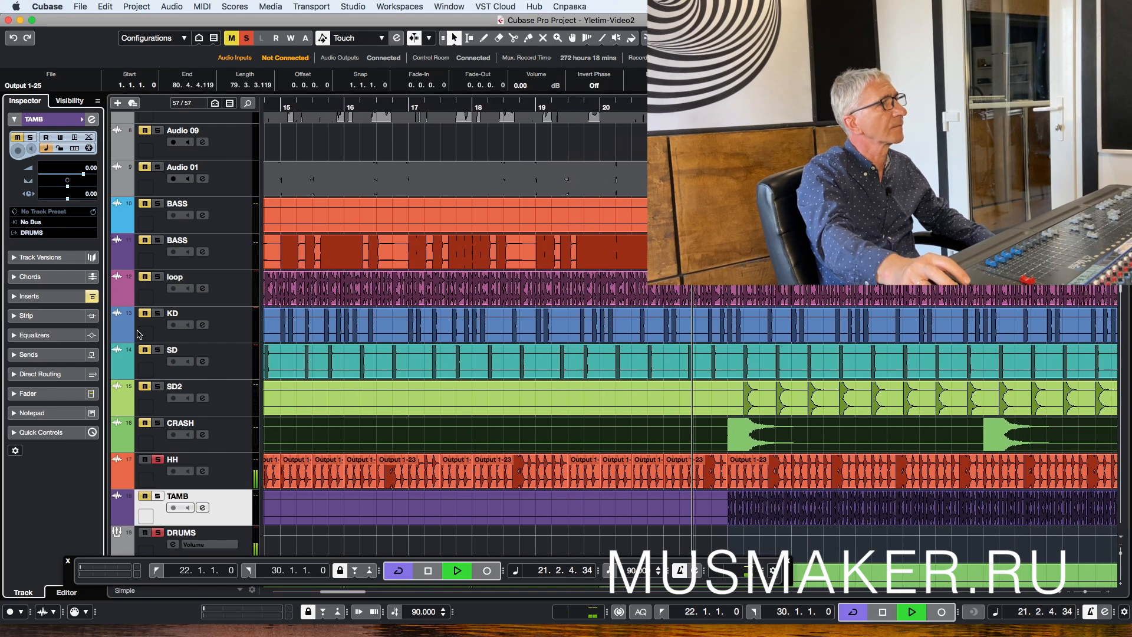
# Step: Open the HH track's C1 compressor, set the attack to 0.01 and bring the threshold to about -50 during playback
pyautogui.click(158, 478)
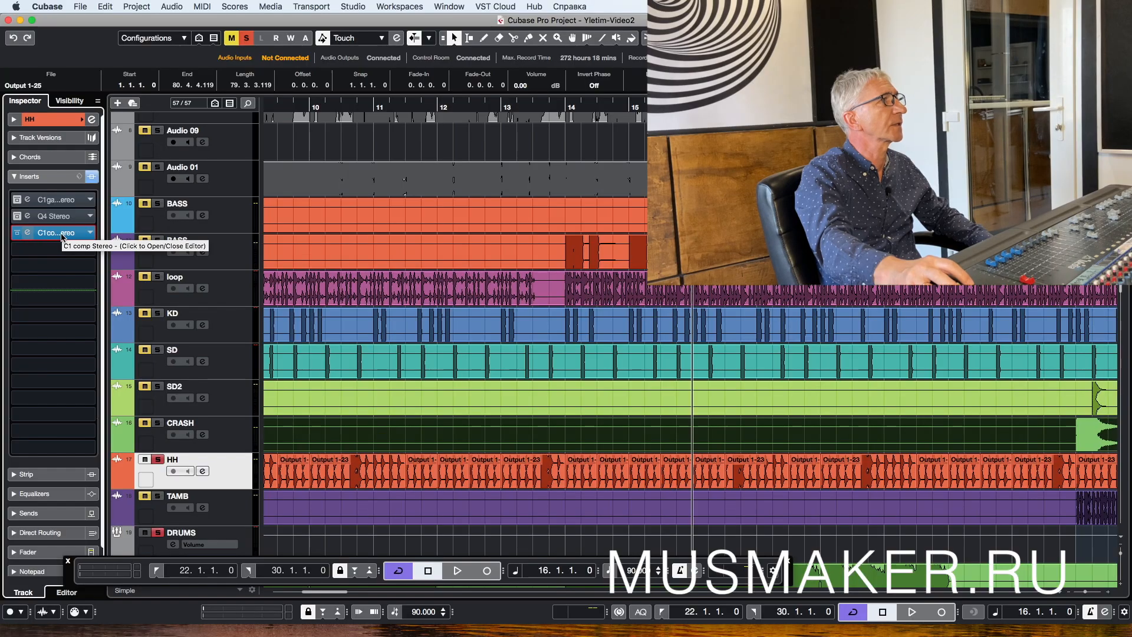
pyautogui.click(62, 234)
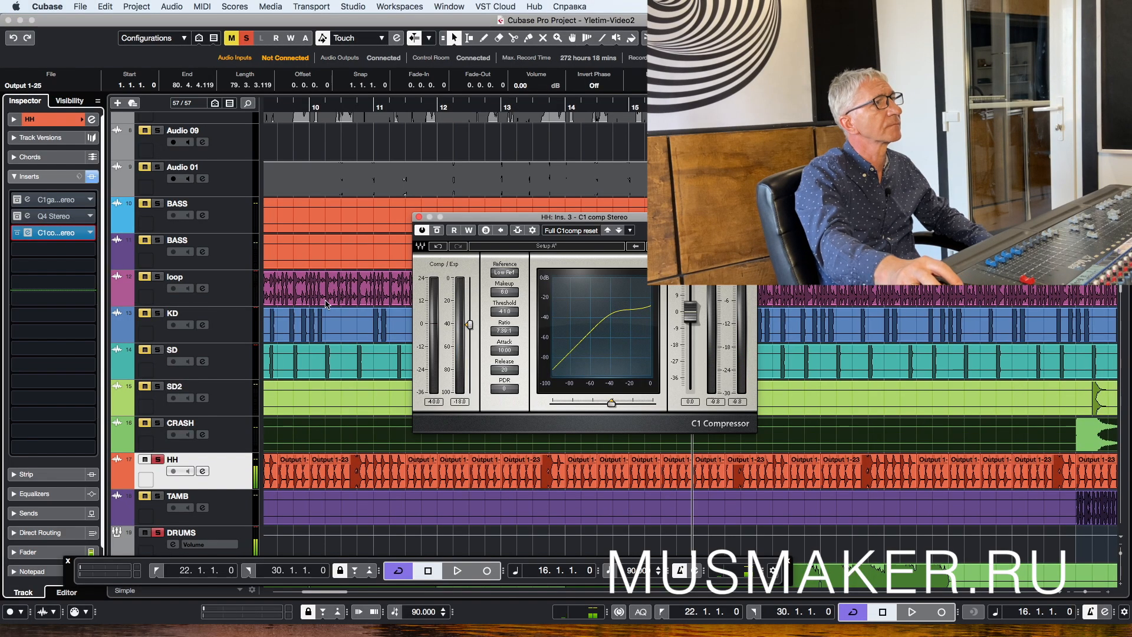
pyautogui.moveTo(469, 325)
pyautogui.mouseDown()
pyautogui.moveTo(470, 350)
pyautogui.moveTo(511, 362)
pyautogui.mouseUp()
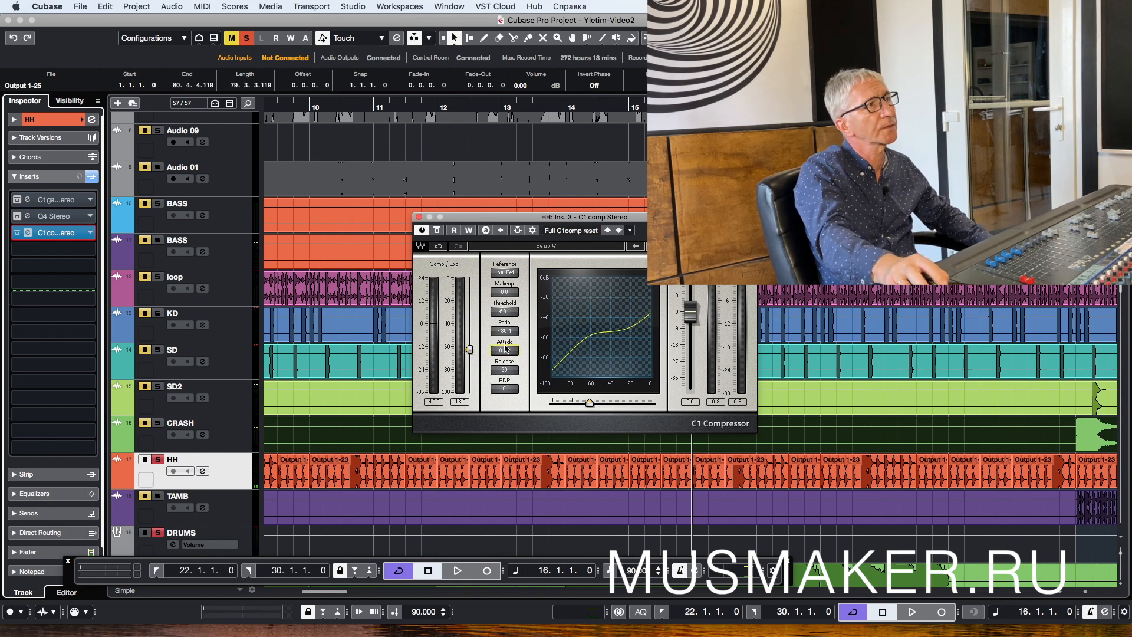
pyautogui.press('space')
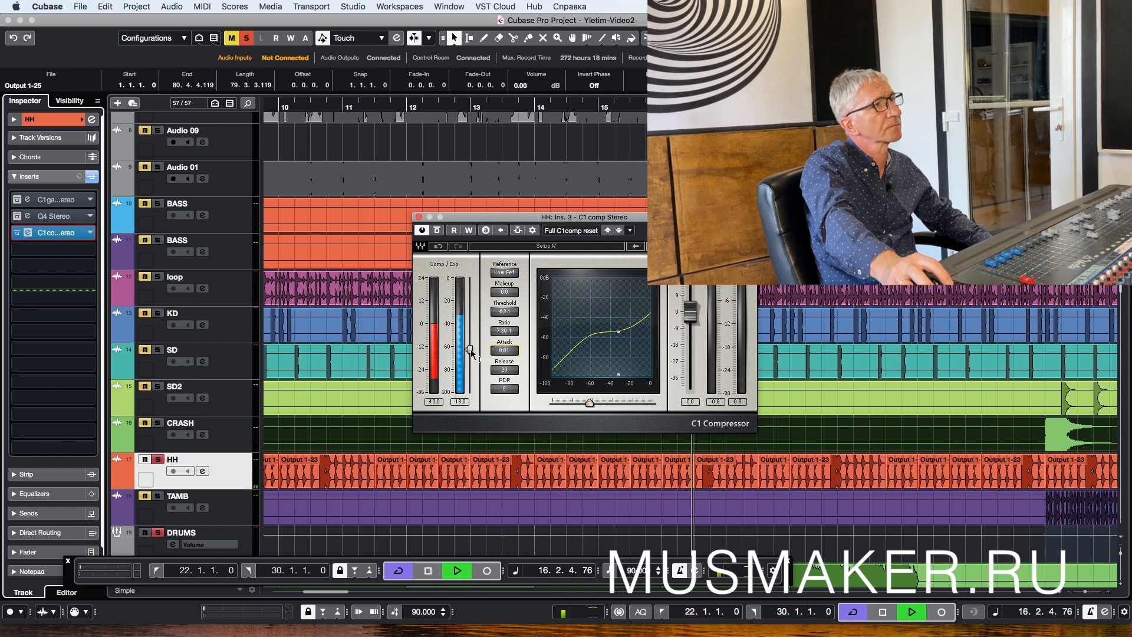
pyautogui.moveTo(469, 349); pyautogui.dragTo(469, 341)
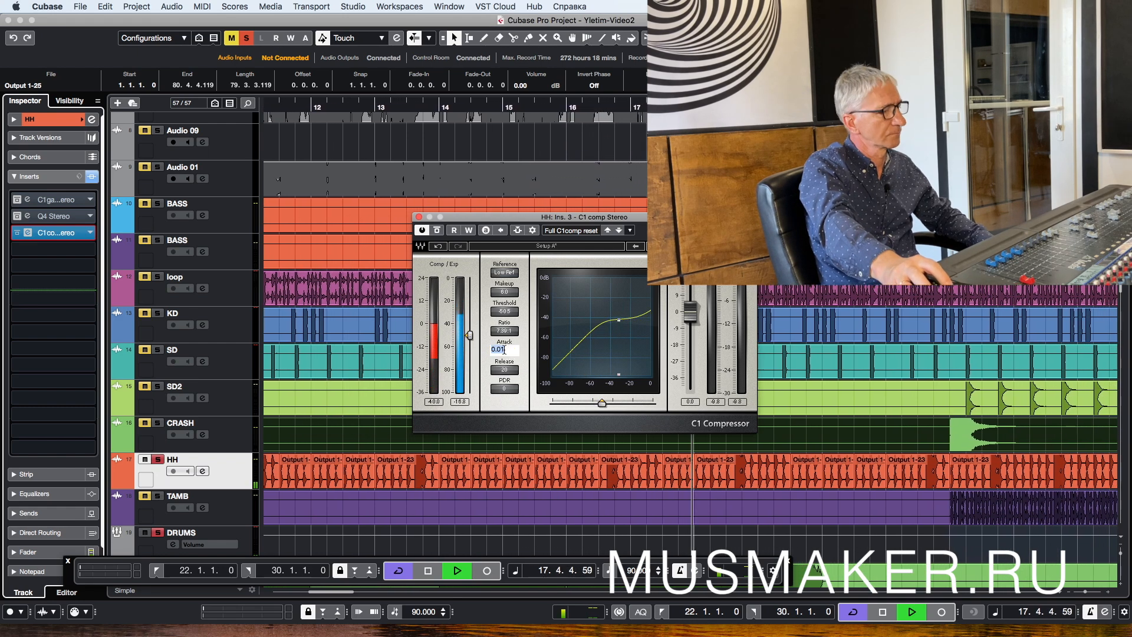
# Step: Try hi-hat compressor attack times of 5, 8 and 12 during playback and settle on 15
pyautogui.write('5')
pyautogui.press('Return')
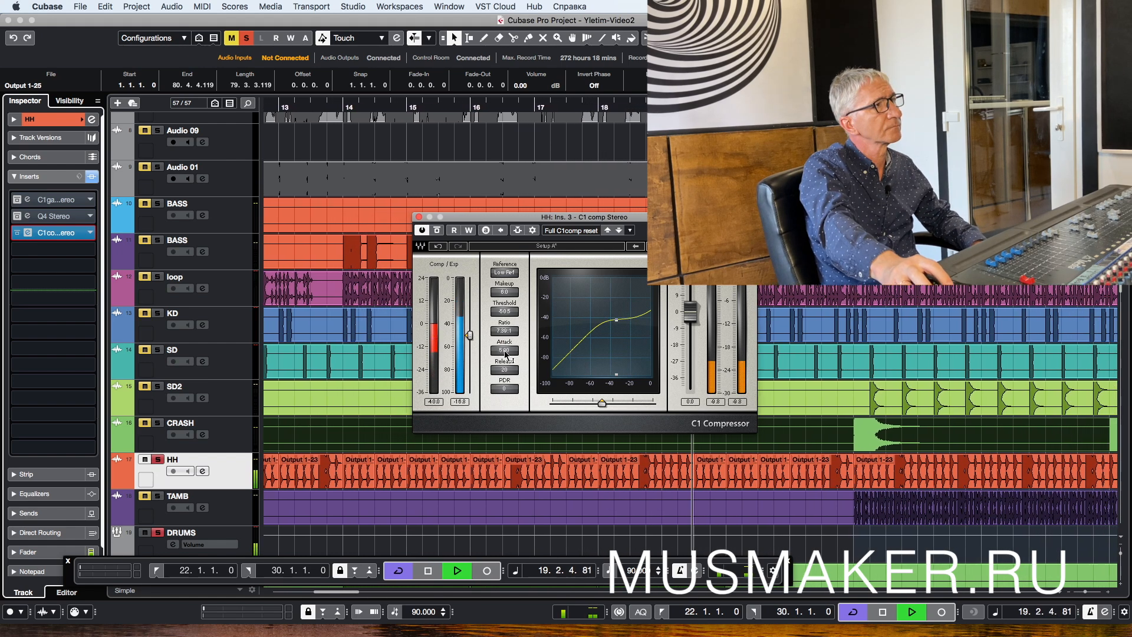
pyautogui.write('8')
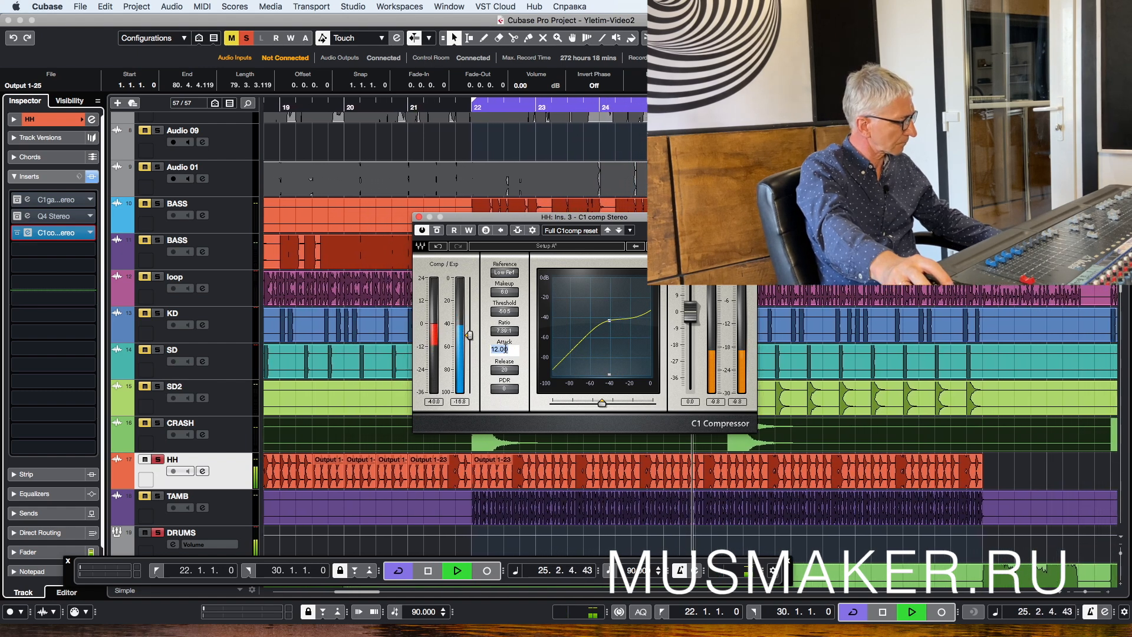
pyautogui.write('15')
pyautogui.press('Return')
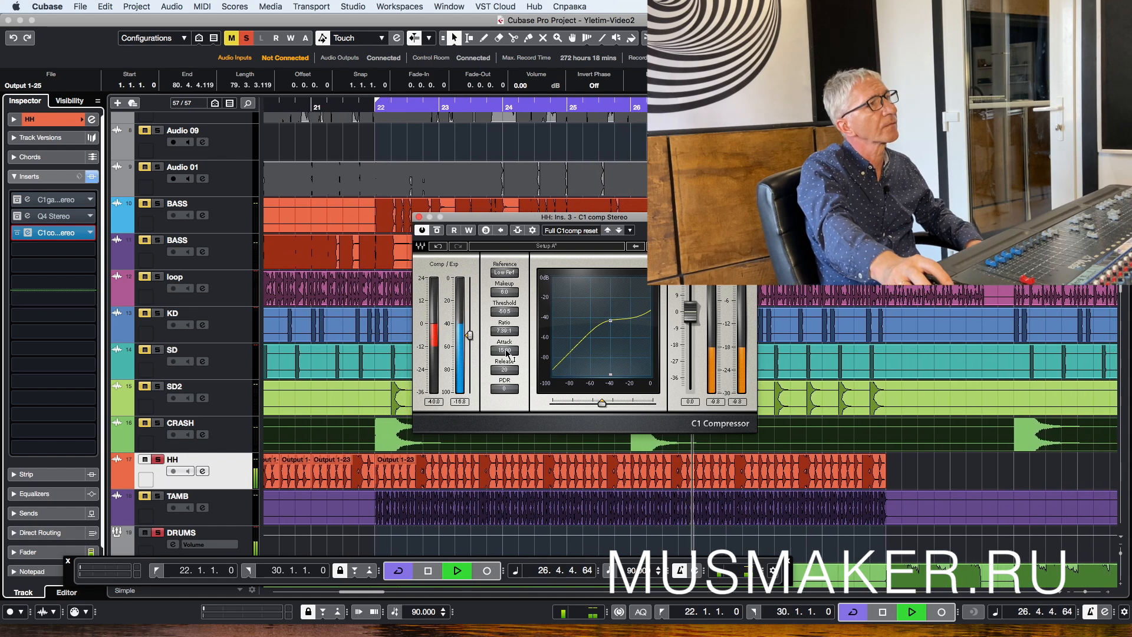
# Step: Raise the hi-hat compressor's threshold to about -44 and compare the sound bypassed and active
pyautogui.press('space')
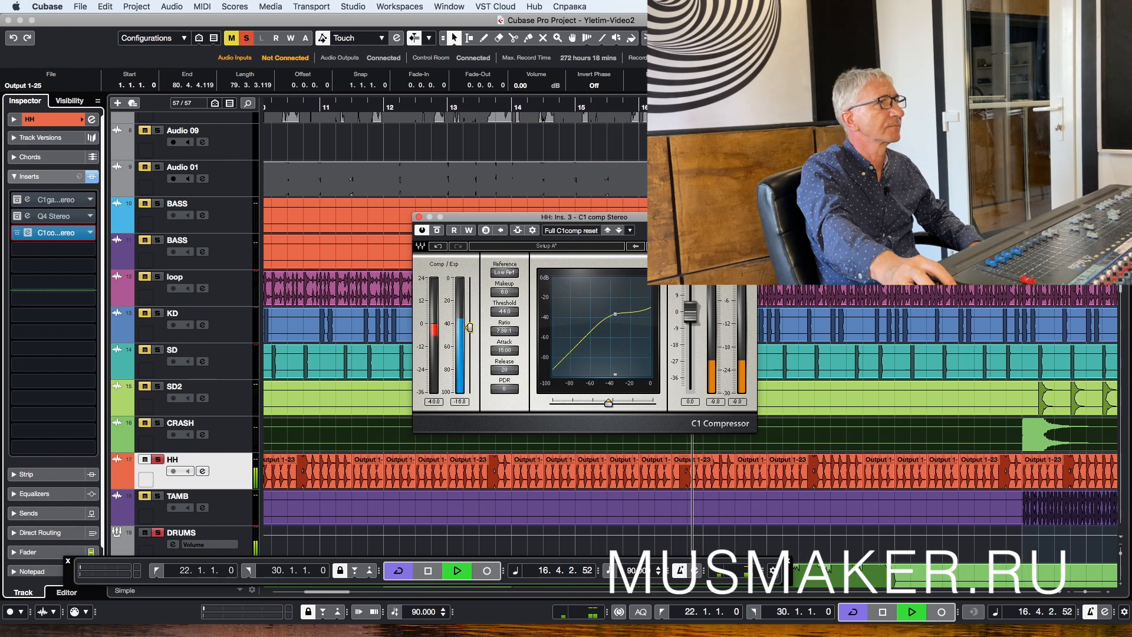
pyautogui.click(437, 230)
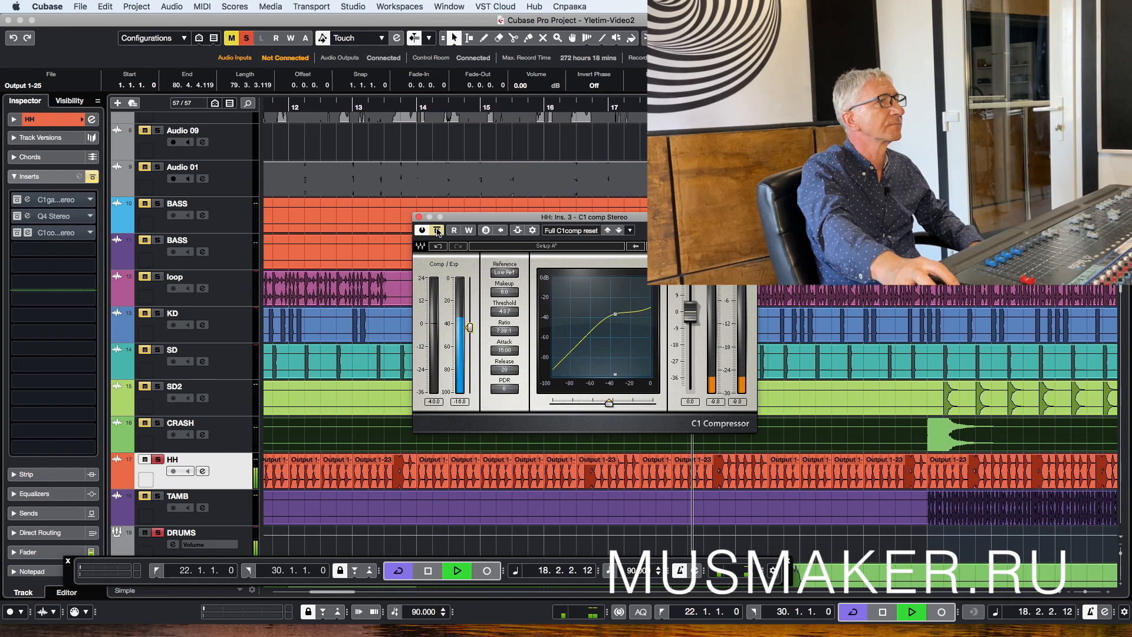
pyautogui.click(437, 231)
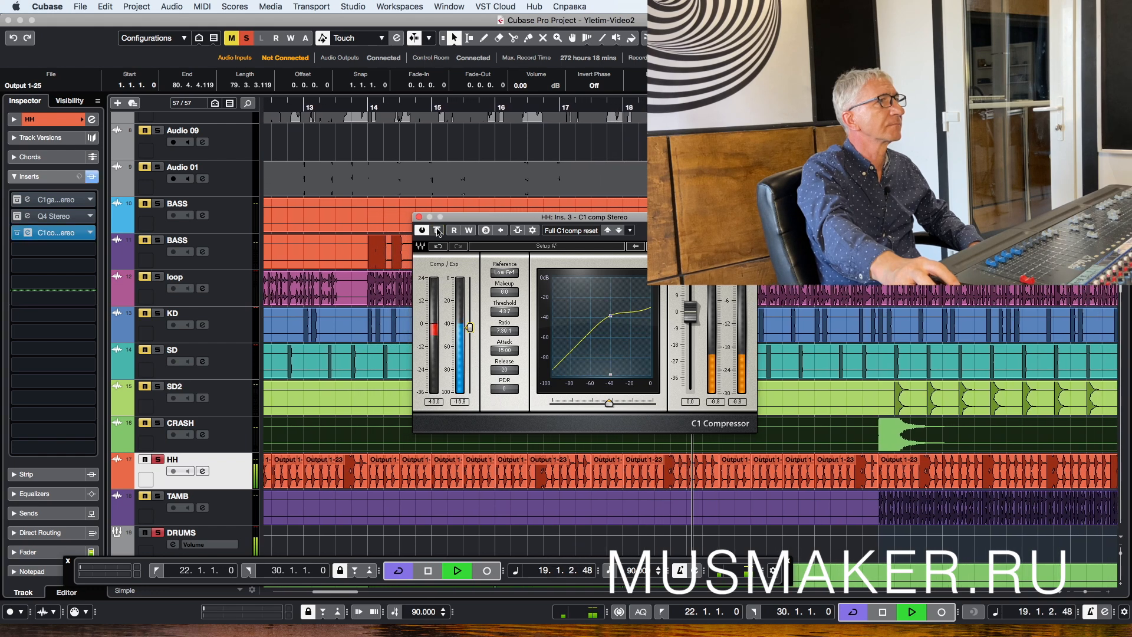
# Step: Raise the hi-hat compressor's threshold to about -40, compare the sound bypassed and active several times during playback, and close the compressor
pyautogui.click(506, 292)
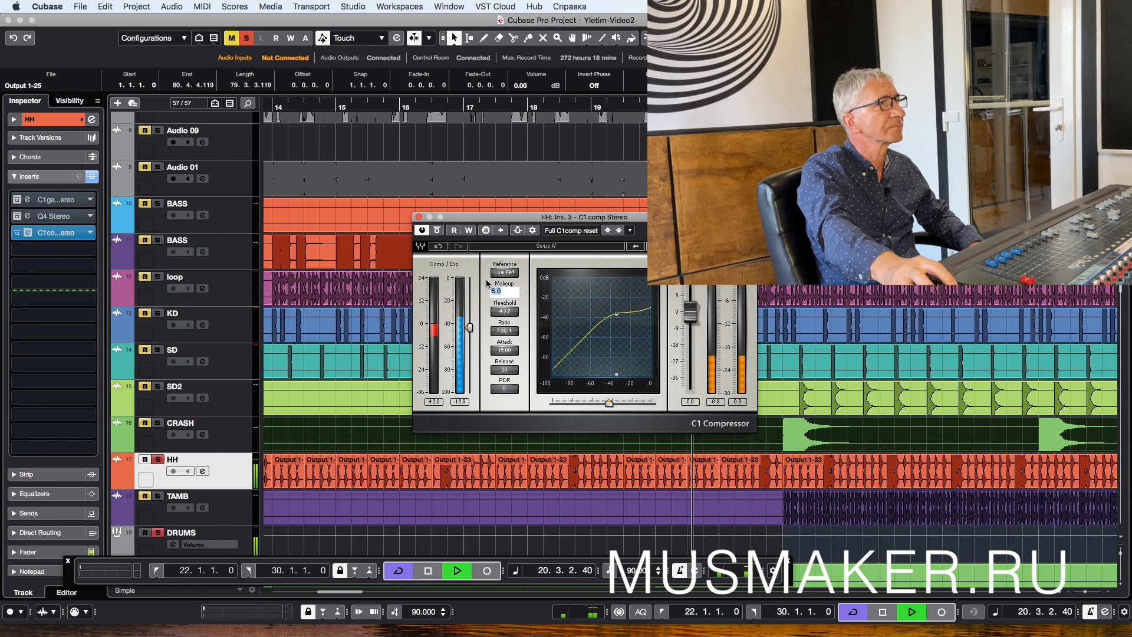
pyautogui.click(437, 230)
pyautogui.click(437, 230)
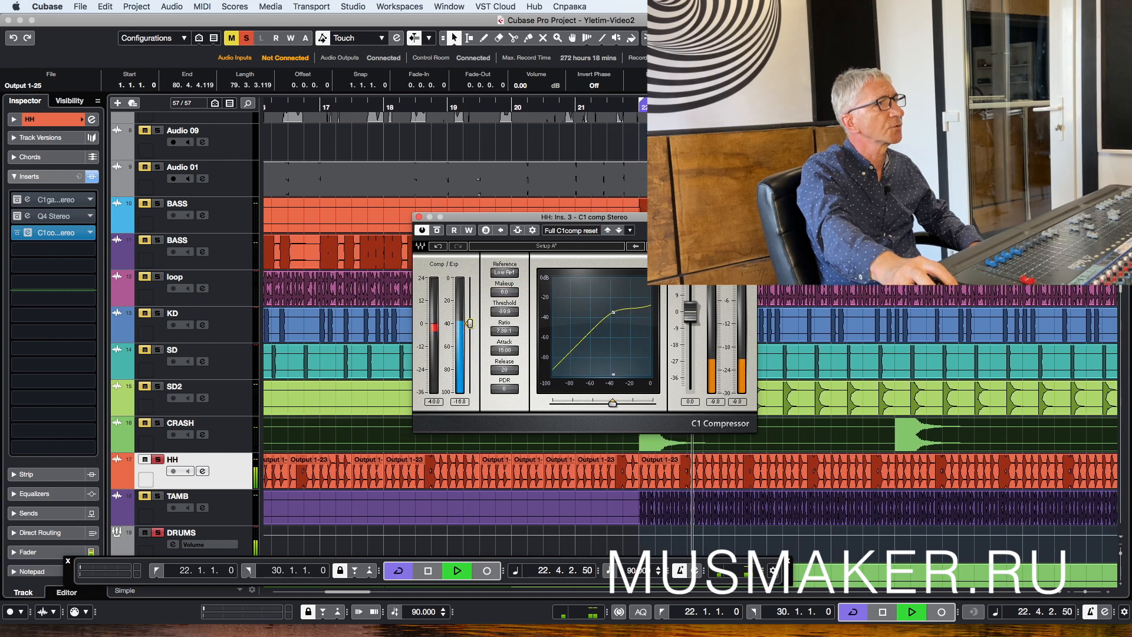
pyautogui.click(438, 230)
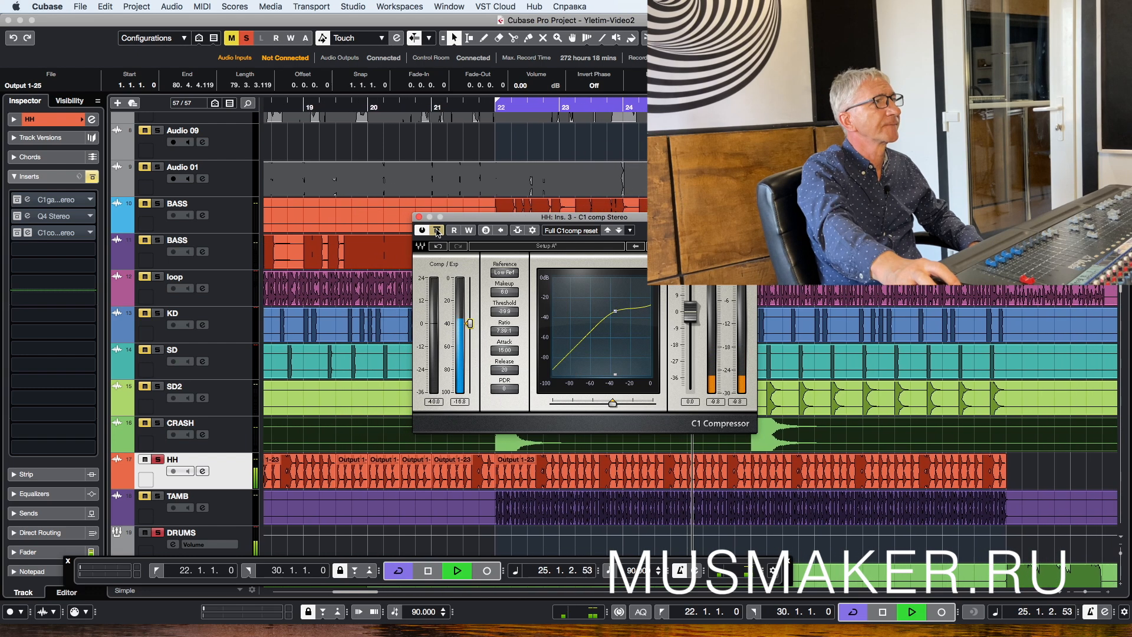
pyautogui.click(437, 230)
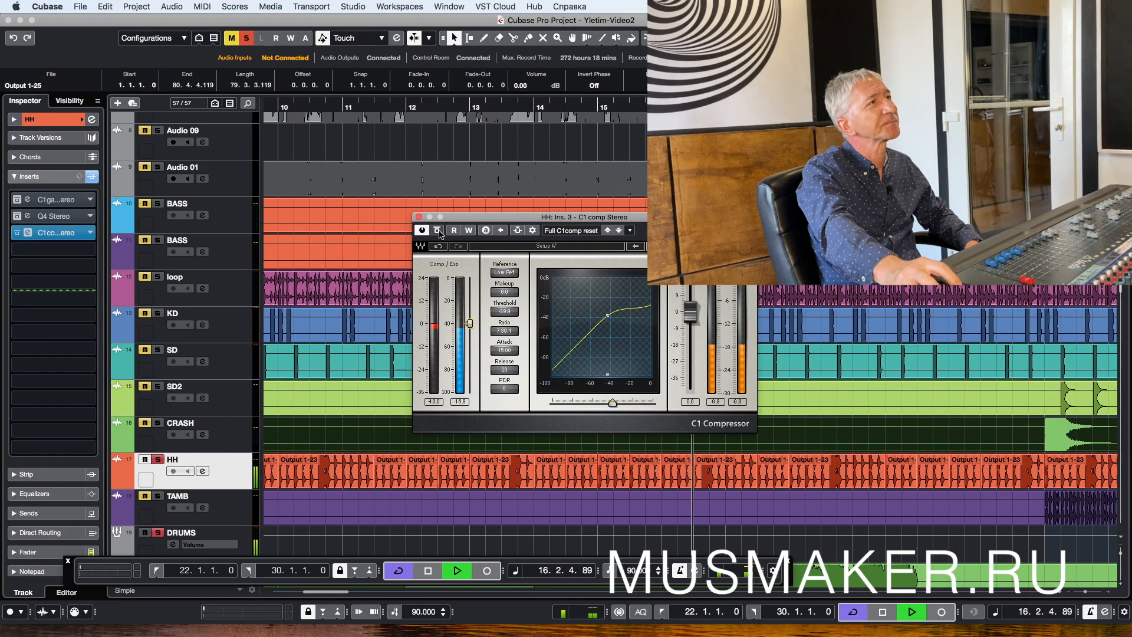
pyautogui.click(437, 232)
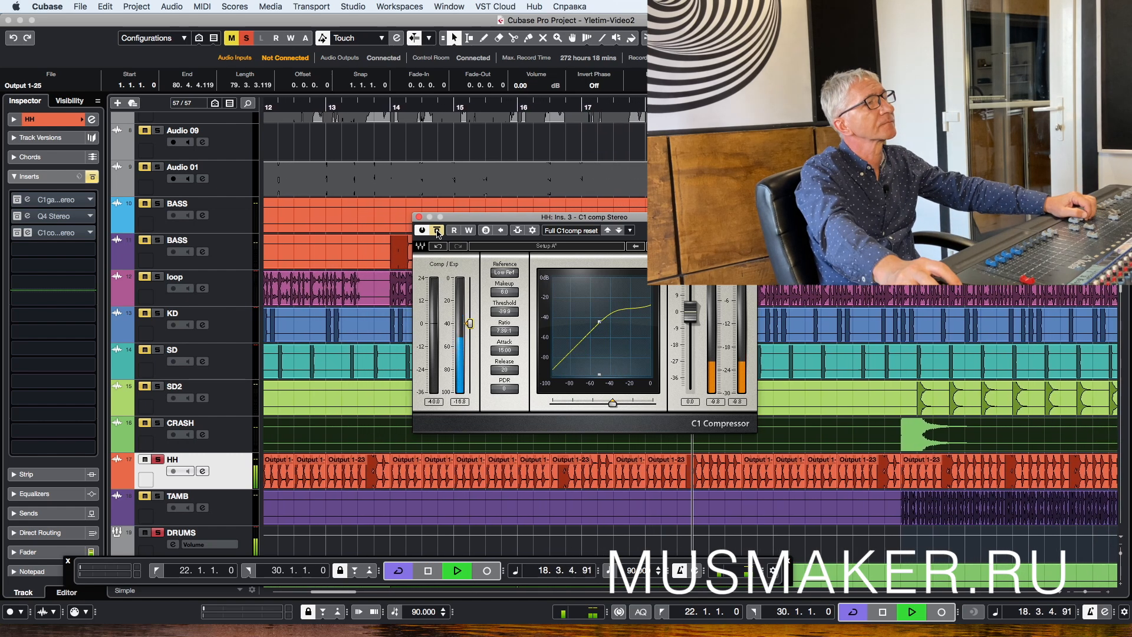
pyautogui.click(437, 231)
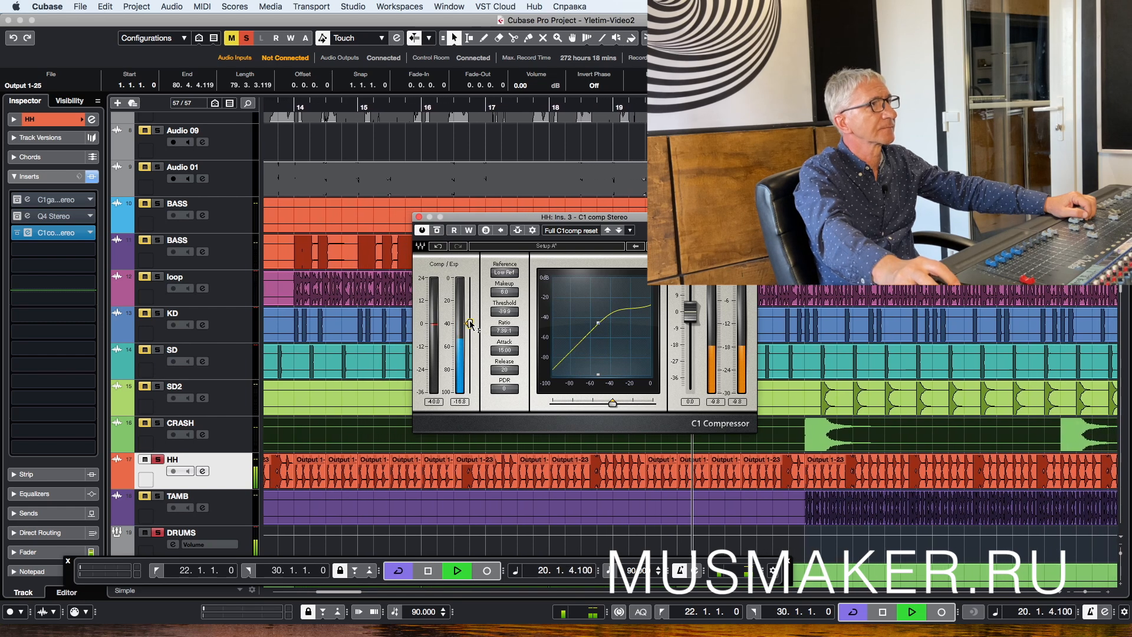
pyautogui.click(437, 231)
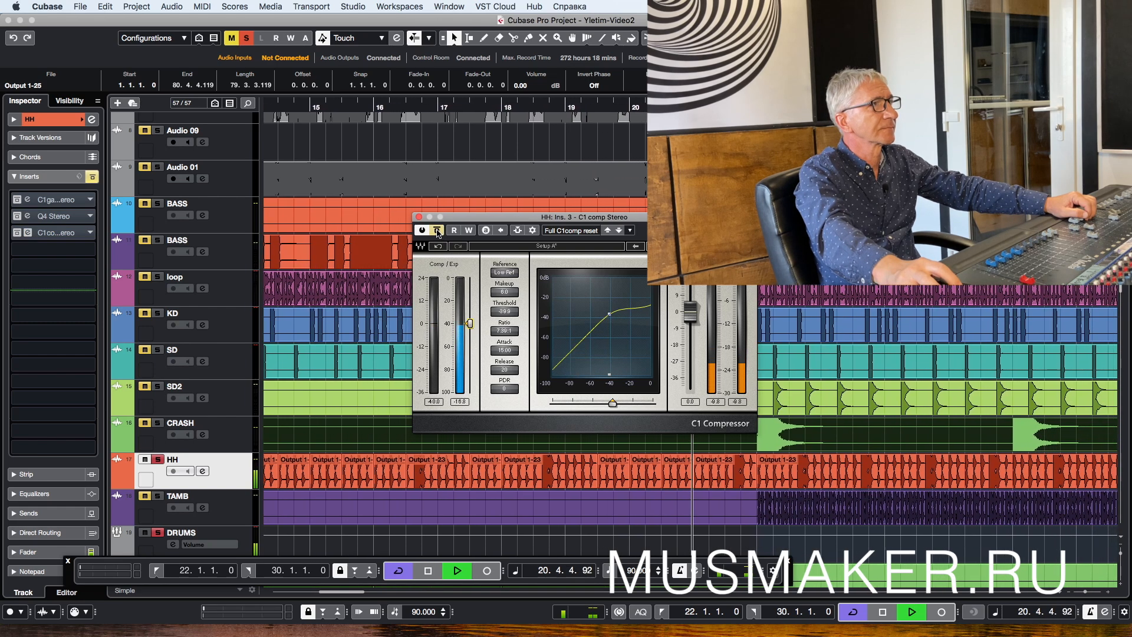
pyautogui.click(437, 231)
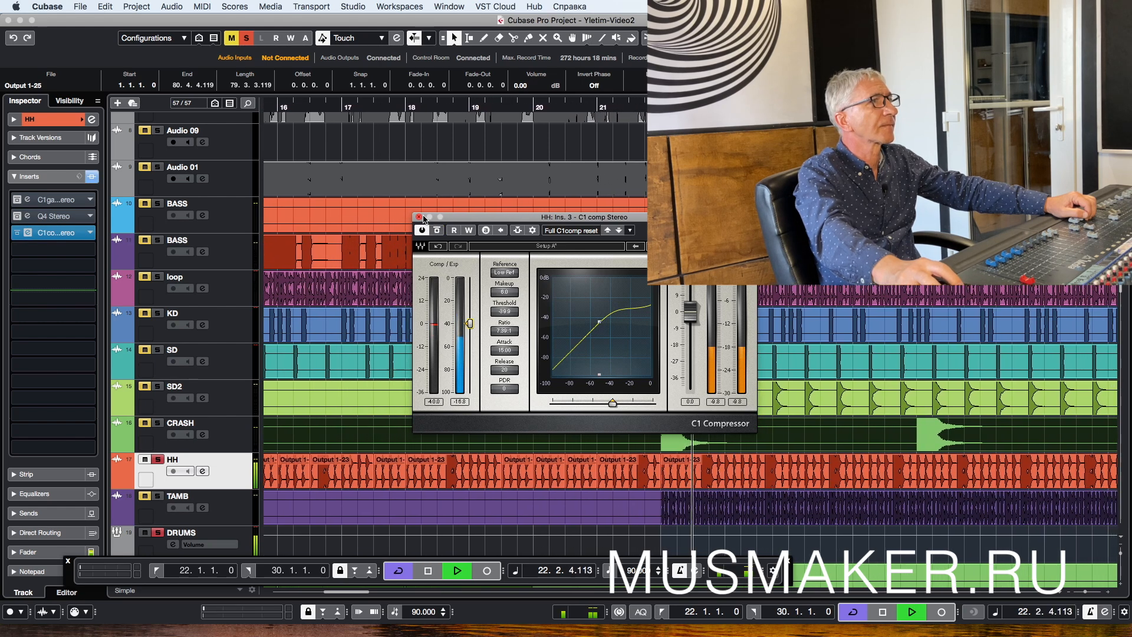
pyautogui.click(418, 217)
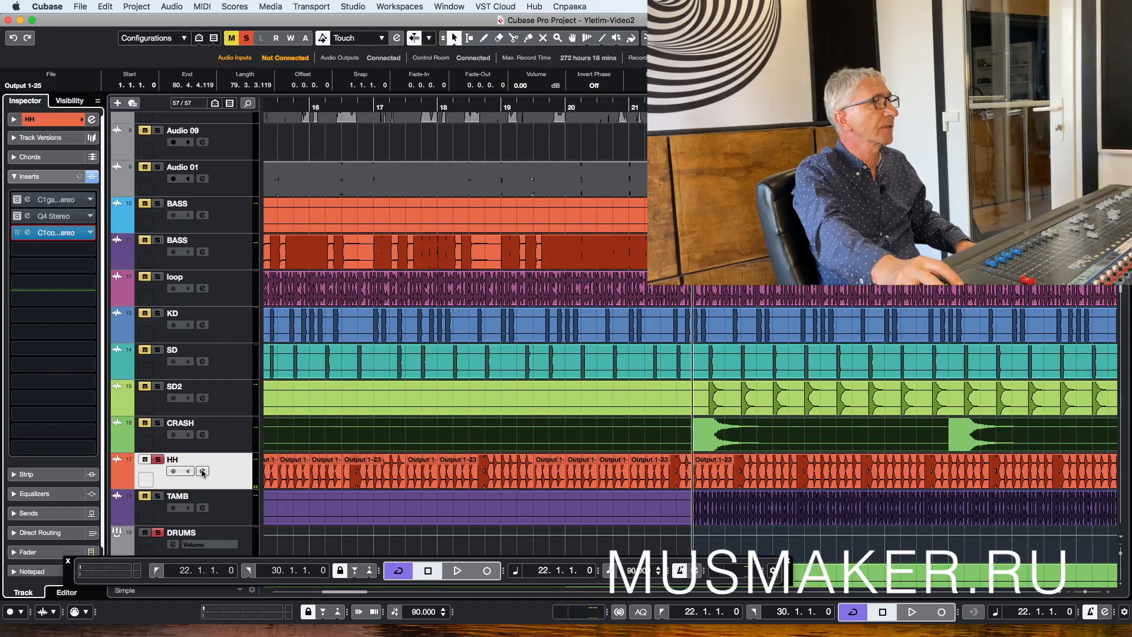
# Step: Solo the TAMB track and set band 3 of the HH track's Q4 equalizer to about 1600 Hz with a gain of 8
pyautogui.click(159, 513)
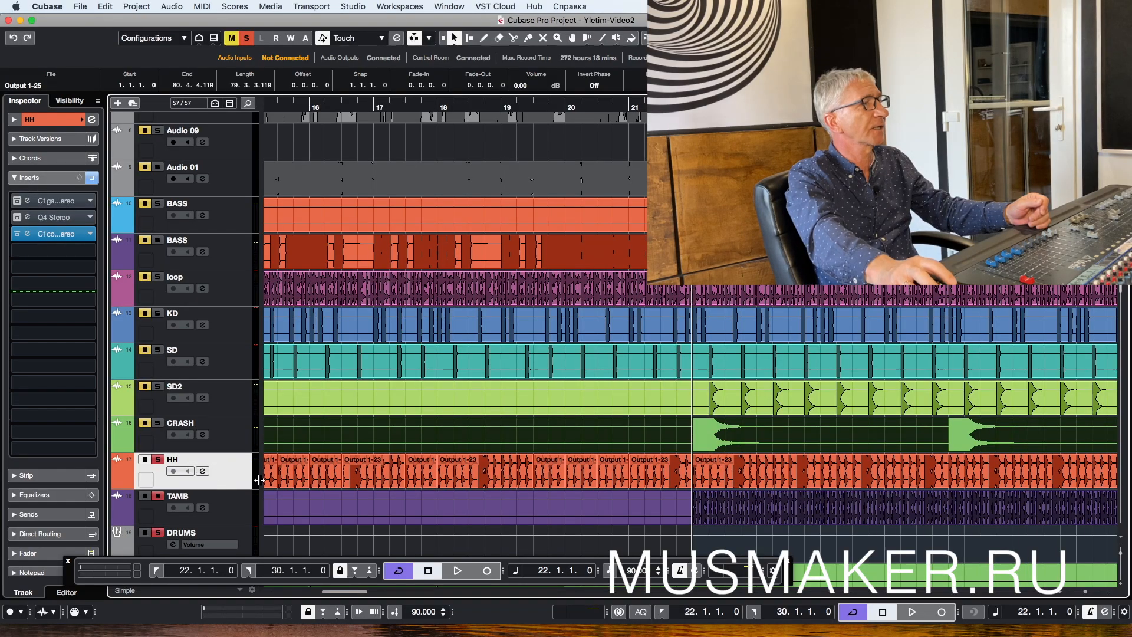
pyautogui.click(77, 219)
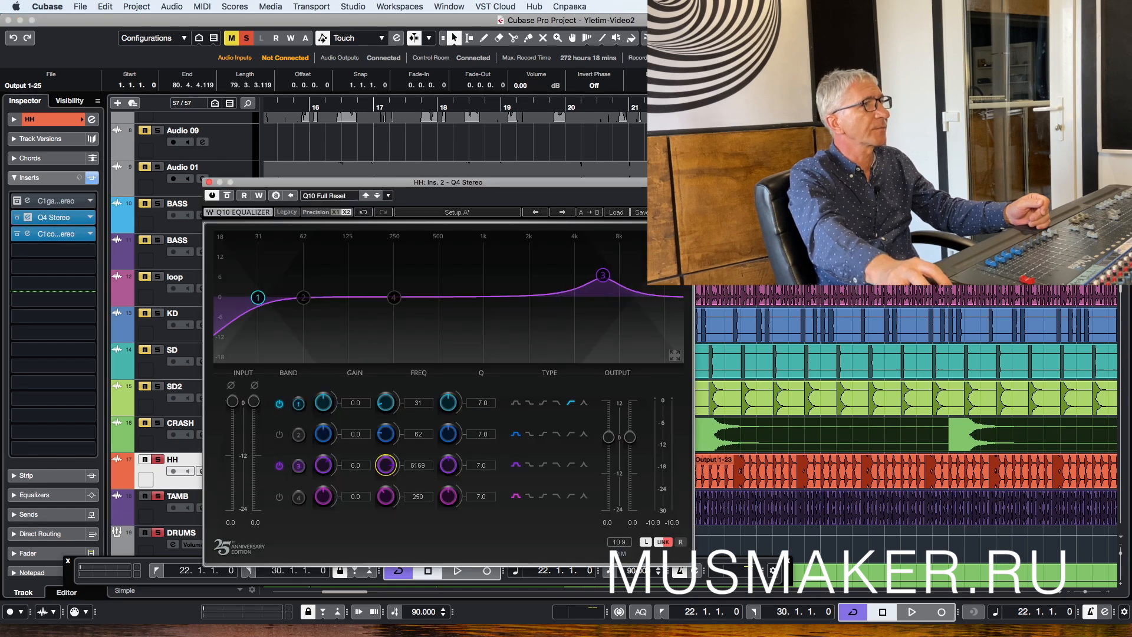
pyautogui.moveTo(386, 465); pyautogui.dragTo(386, 470)
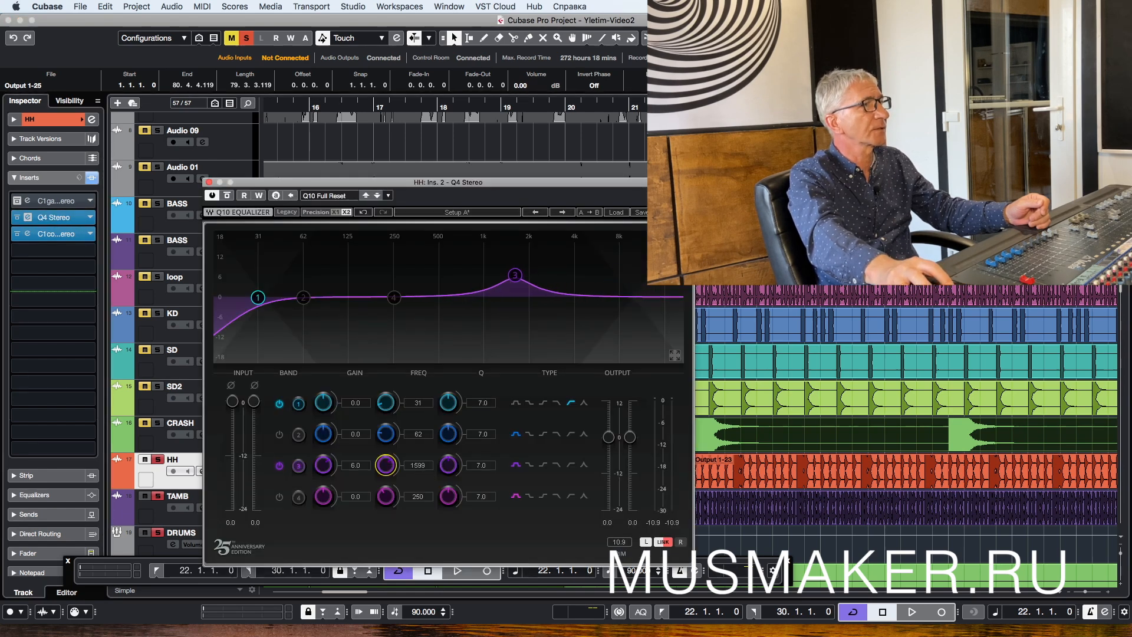
pyautogui.click(357, 465)
pyautogui.write('8')
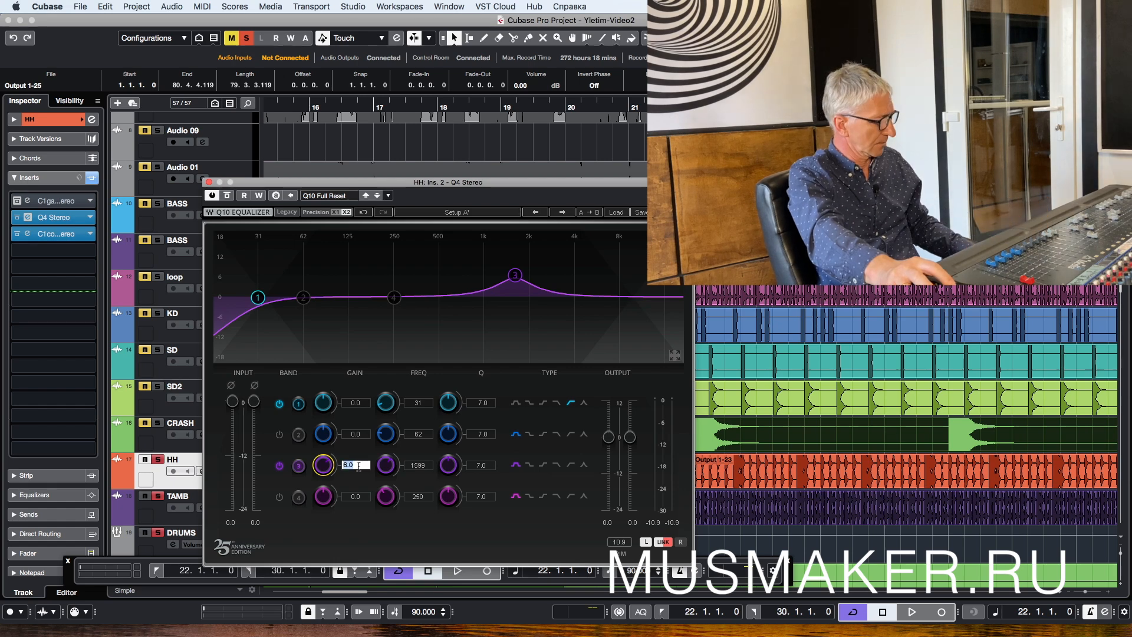
pyautogui.press('Return')
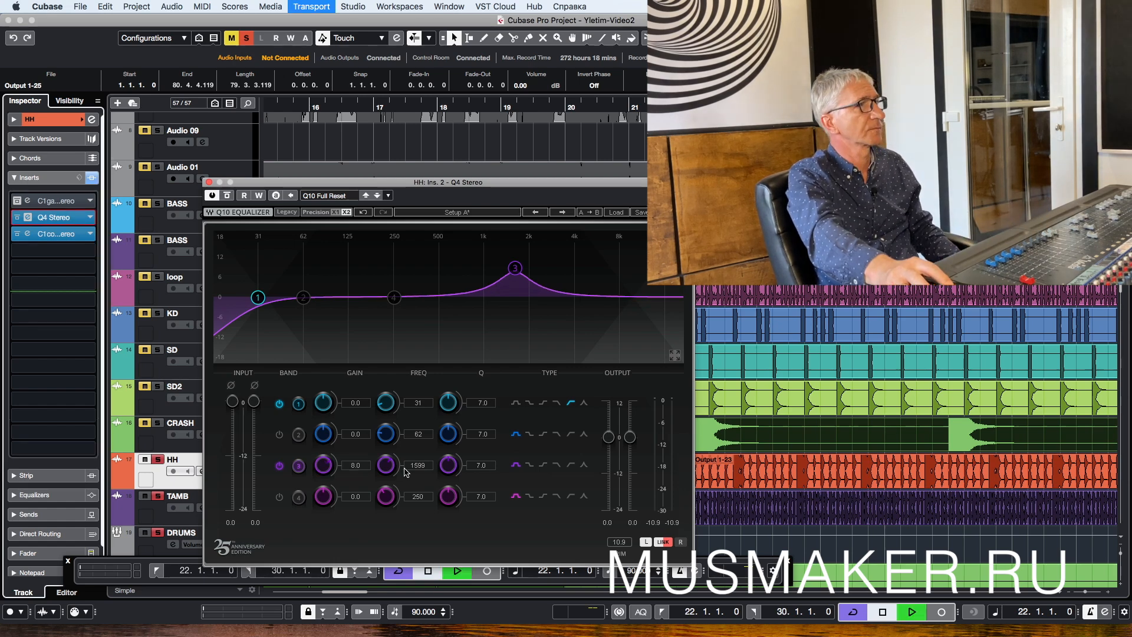
# Step: Sweep the hi-hat equalizer's band 3 frequency upward to about 10,700 Hz during playback, ending with it set to 8000 Hz
pyautogui.press('space')
pyautogui.moveTo(387, 466); pyautogui.dragTo(386, 428)
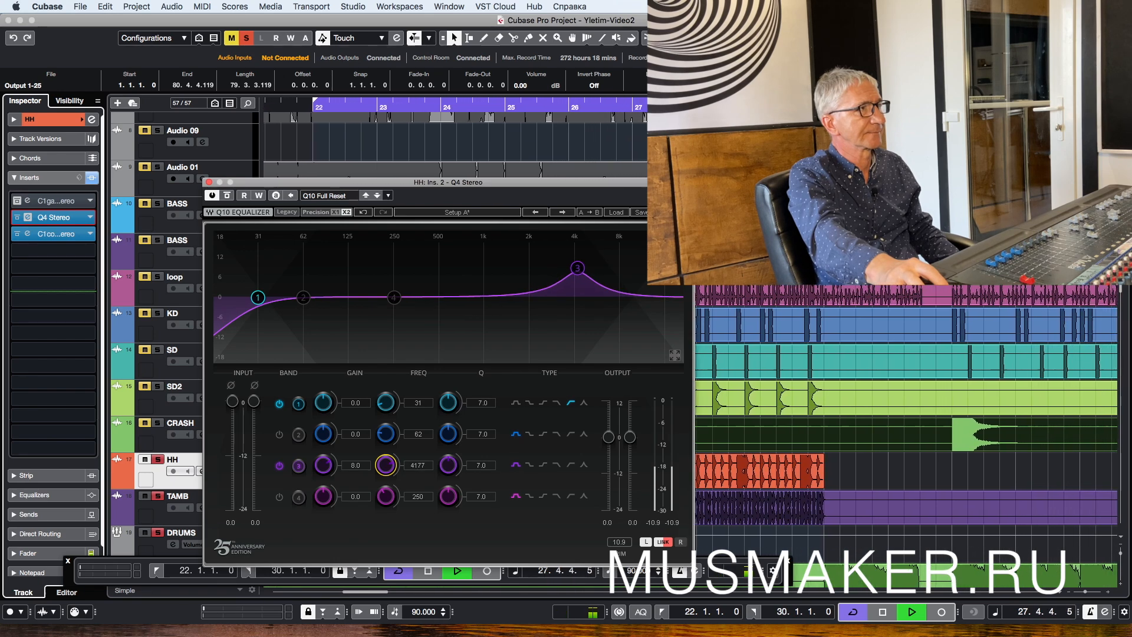
pyautogui.moveTo(387, 465); pyautogui.dragTo(386, 450)
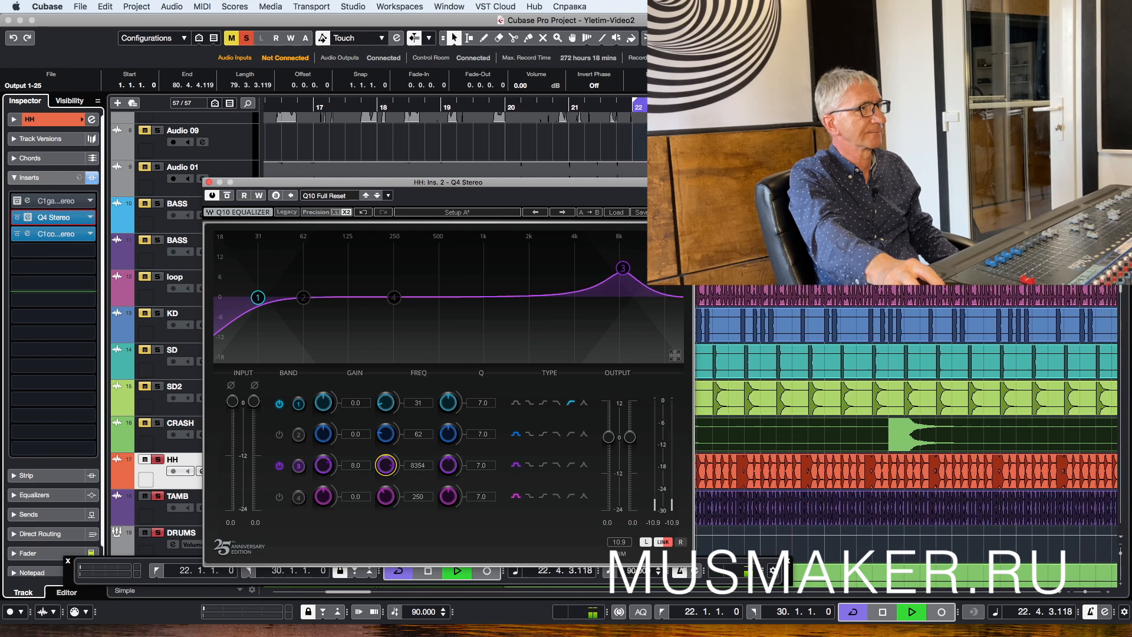
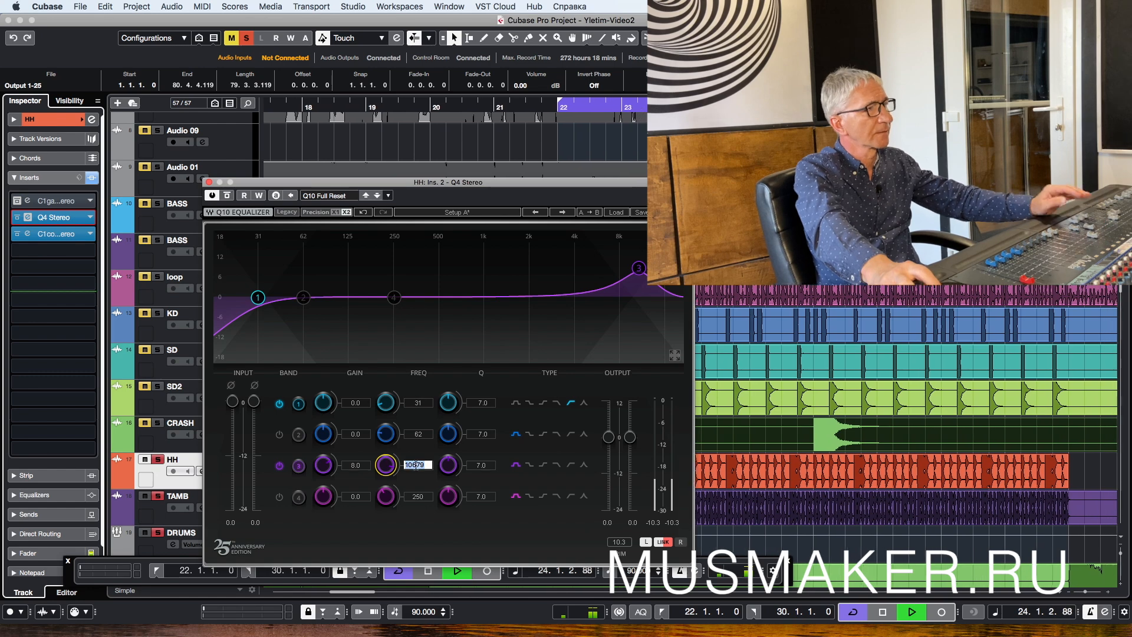
pyautogui.write('8000')
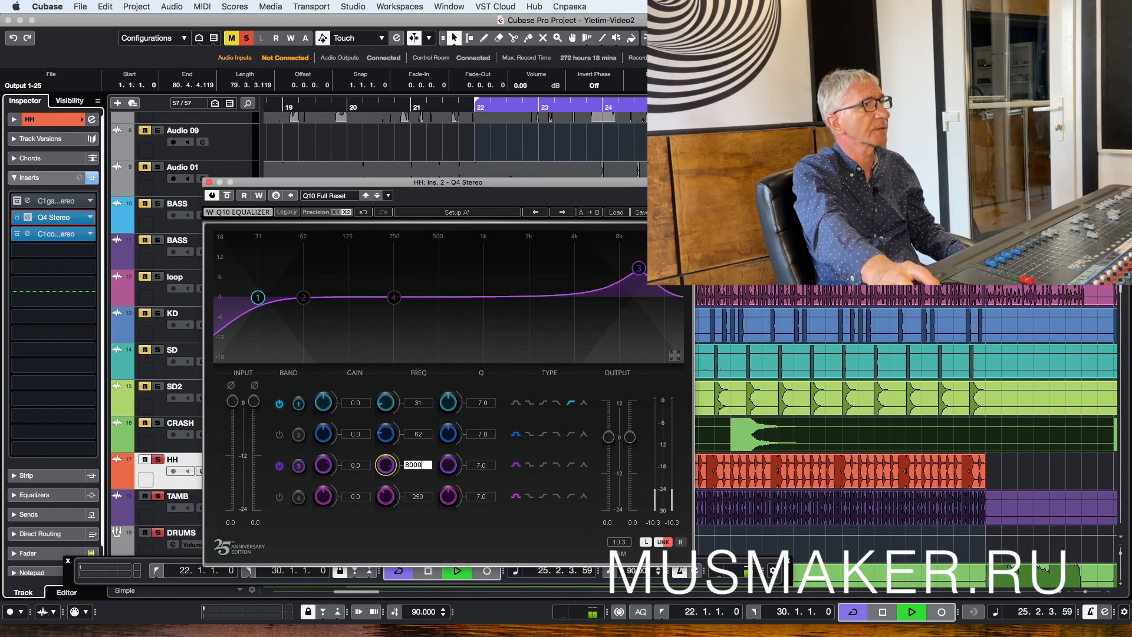
pyautogui.press('Return')
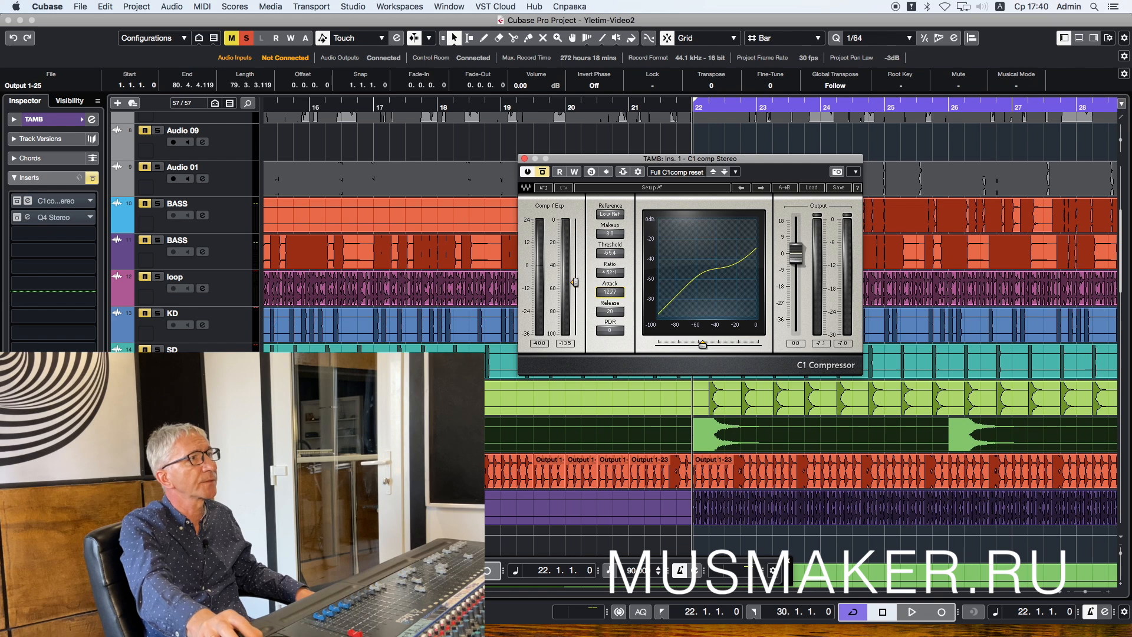
# Step: Set the TAMB compressor's attack to 0.01, take it out of bypass and bring the threshold to about -41 during playback
pyautogui.moveTo(611, 293); pyautogui.dragTo(612, 330)
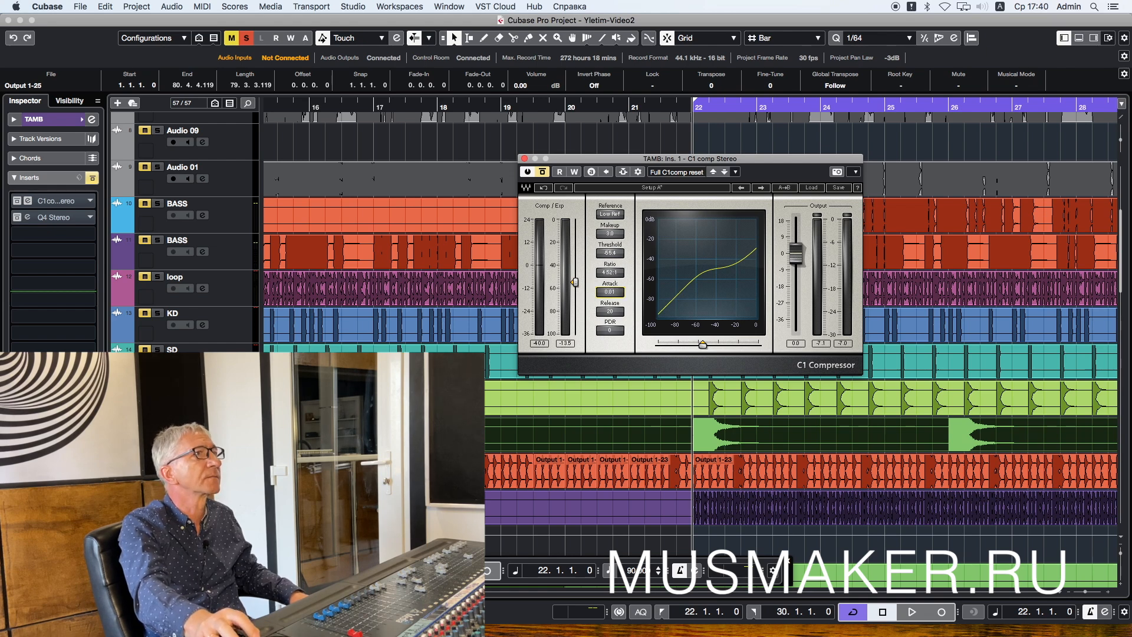
pyautogui.click(542, 172)
pyautogui.press('space')
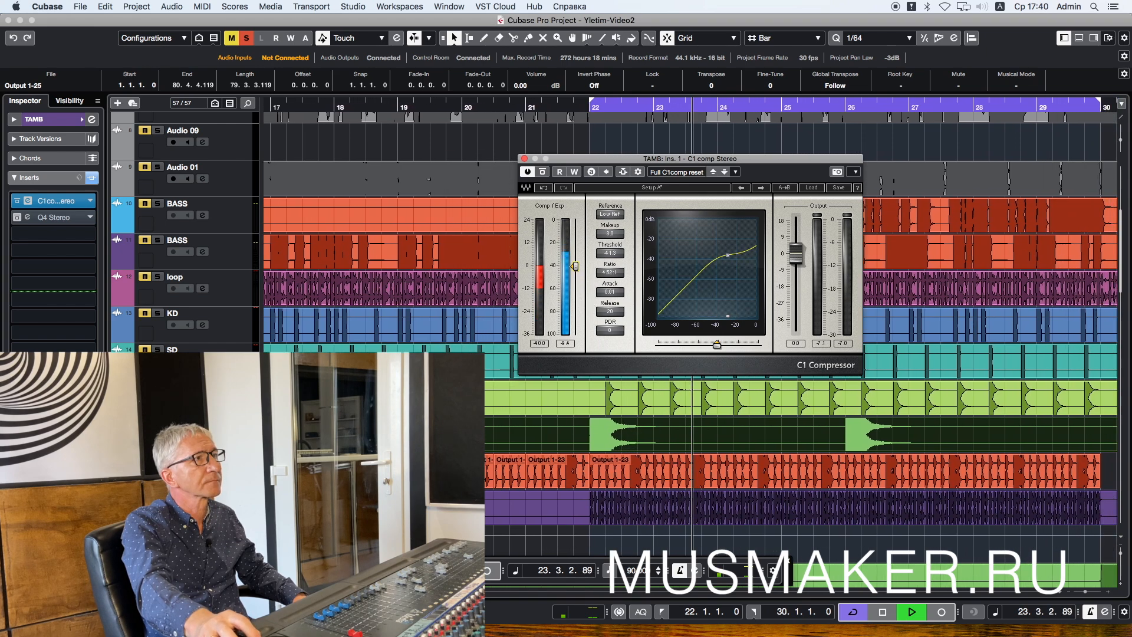
# Step: Try shortening the TAMB compressor's release to 4 and down to 1 during playback
pyautogui.doubleClick(609, 312)
pyautogui.write('4')
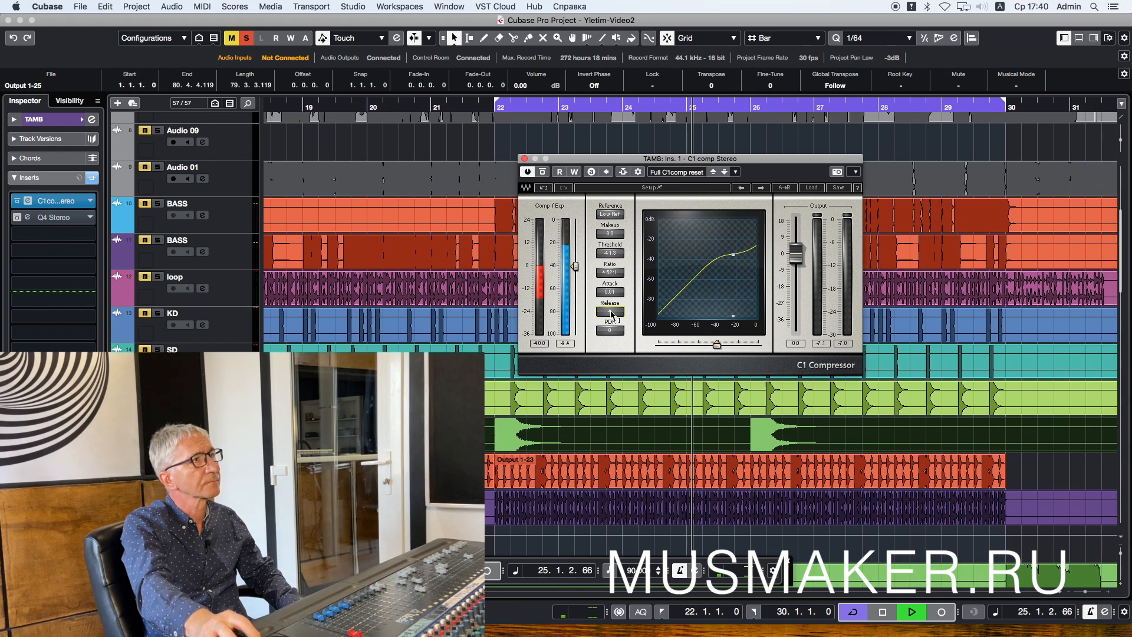
pyautogui.press('Return')
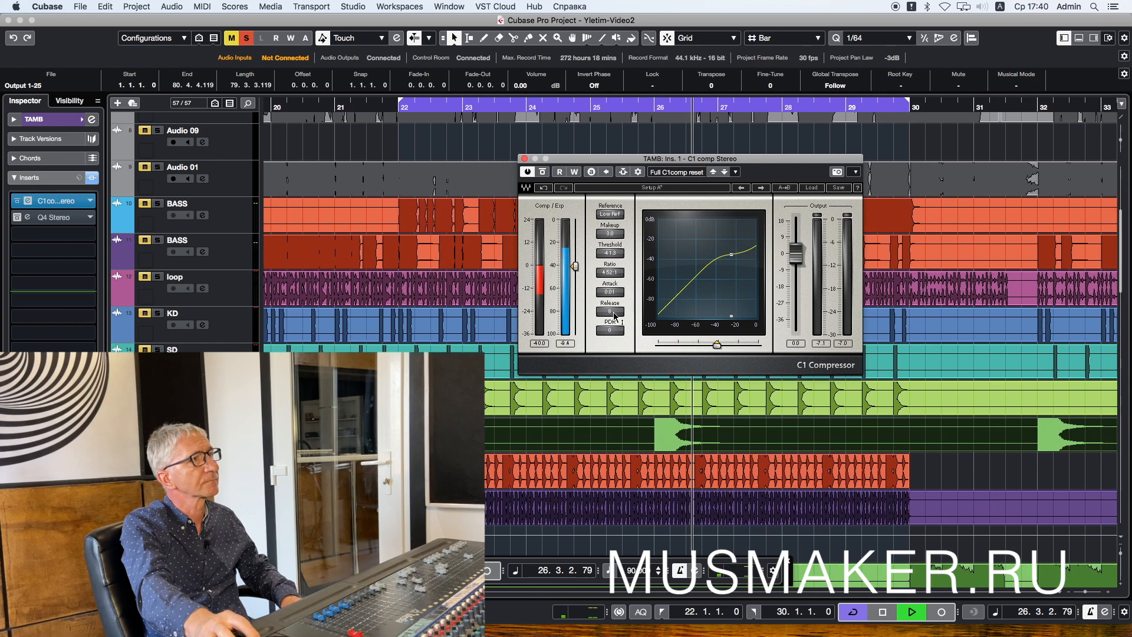
pyautogui.moveTo(614, 315); pyautogui.dragTo(613, 321)
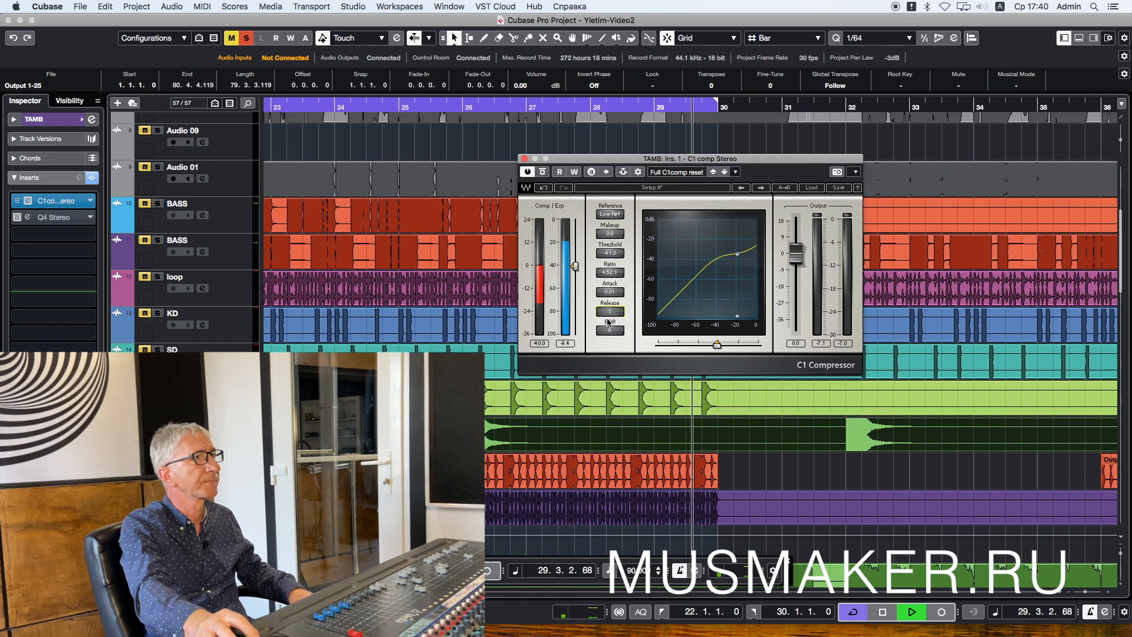
# Step: Try longer attack times on the TAMB compressor during playback, including 8 and 12, and settle on 15
pyautogui.press('space')
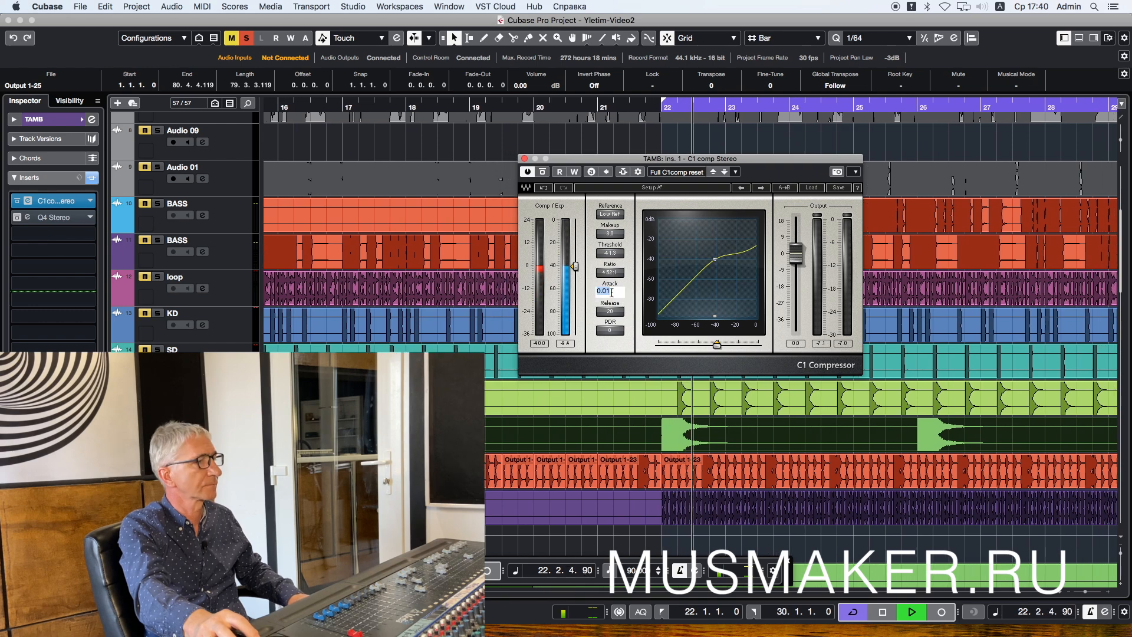
pyautogui.press('Return')
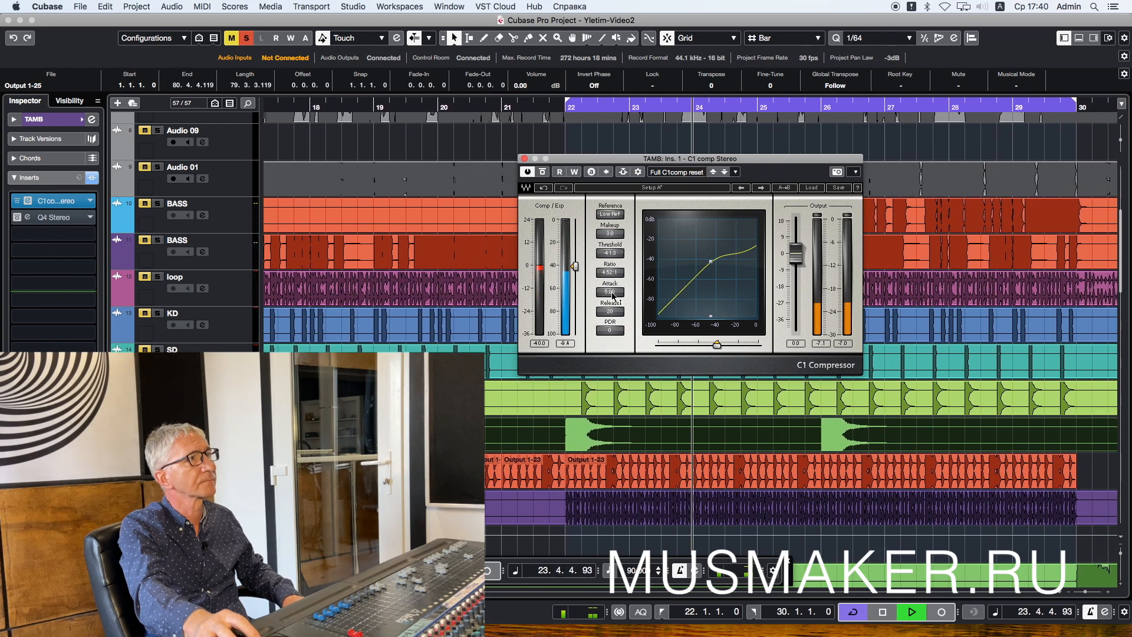
pyautogui.write('8')
pyautogui.press('Return')
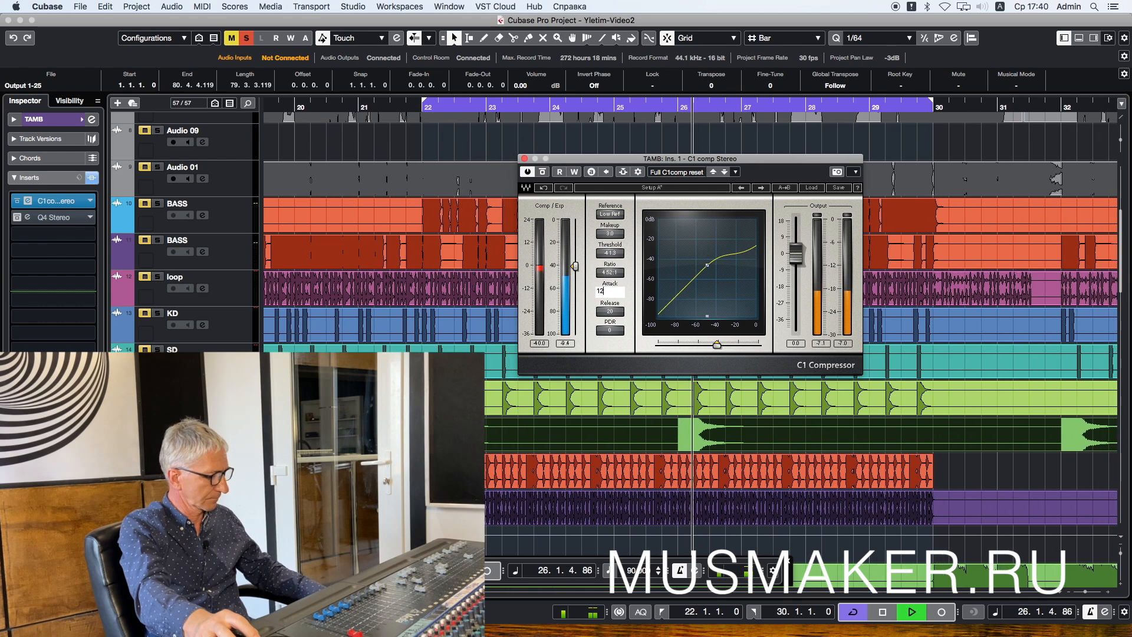
pyautogui.press('Return')
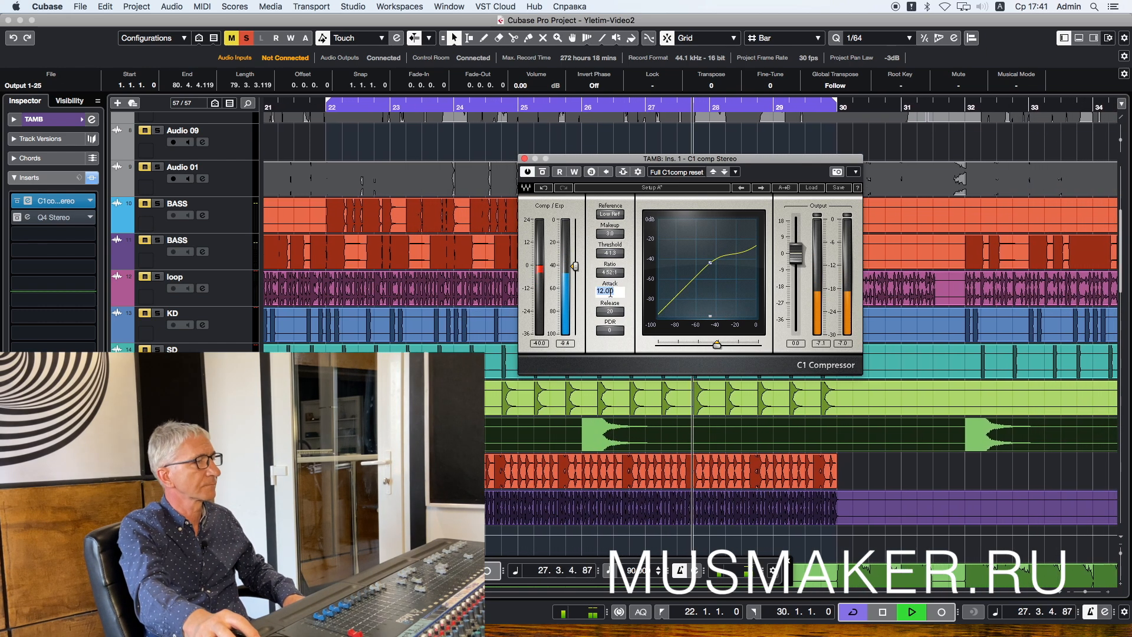
pyautogui.write('5')
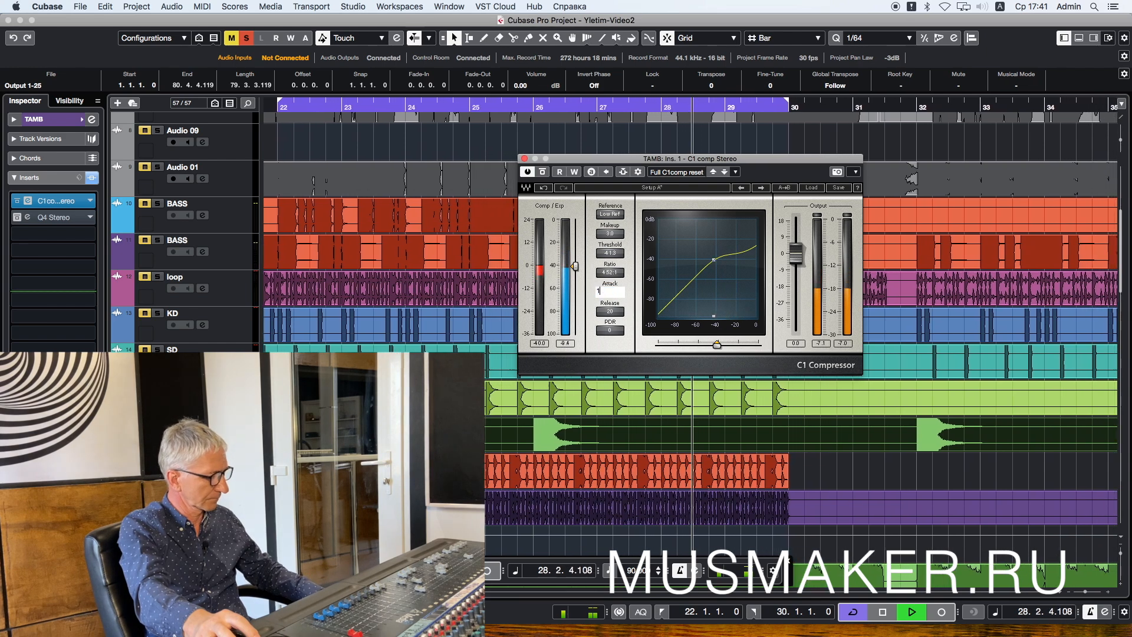
pyautogui.press('Return')
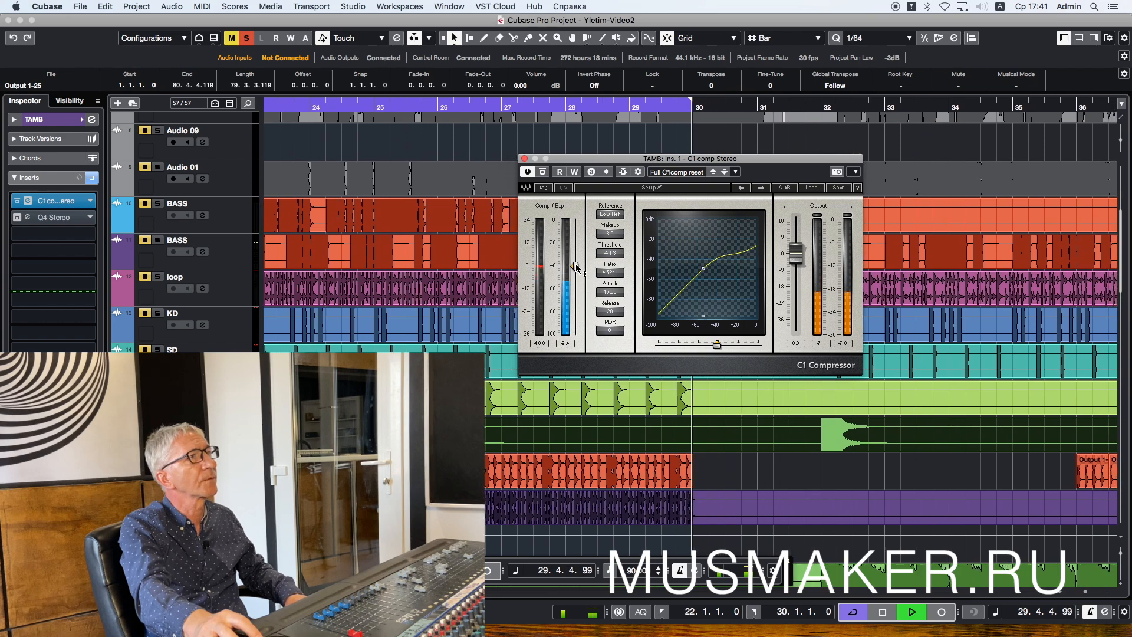
# Step: Raise the TAMB compressor's threshold to about -34 during playback and compare the sound bypassed and active
pyautogui.press('space')
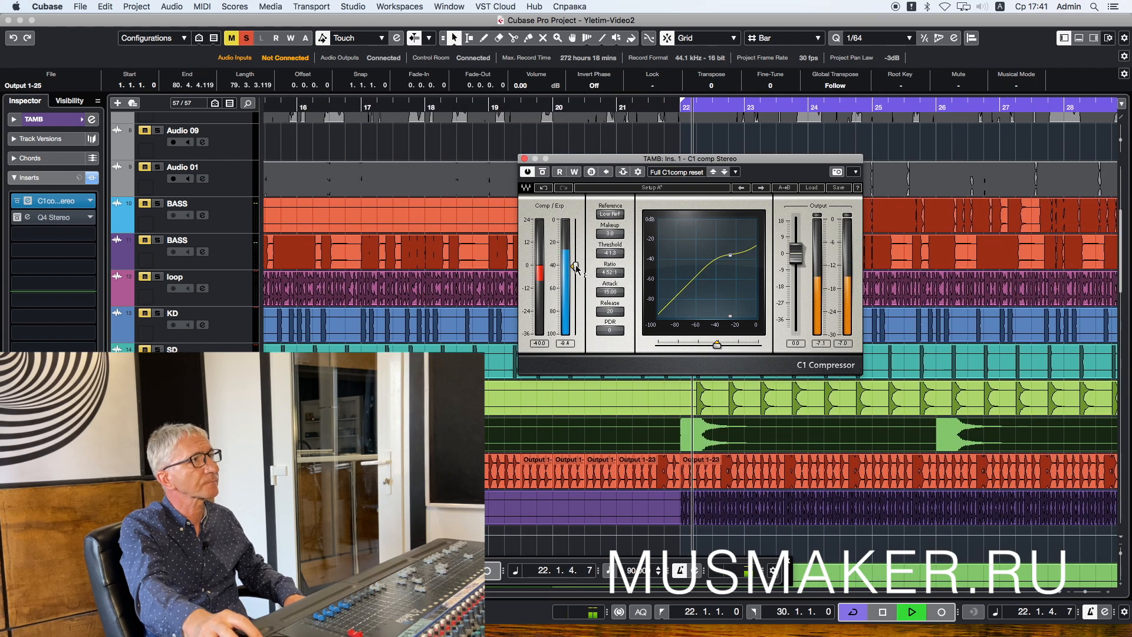
pyautogui.moveTo(575, 263); pyautogui.dragTo(575, 263)
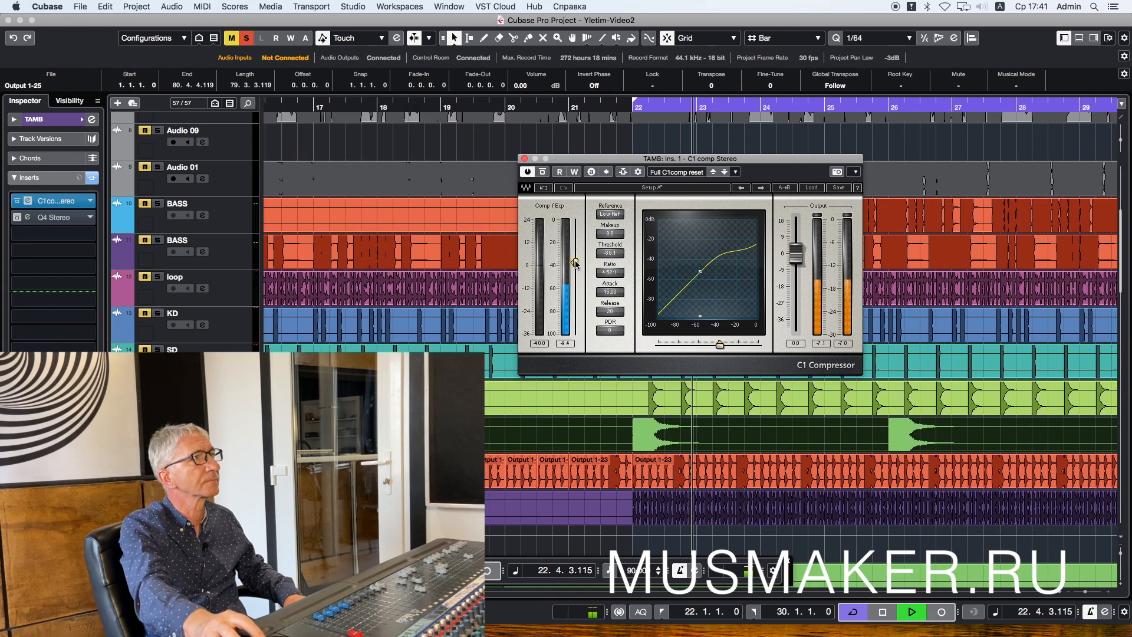
pyautogui.click(543, 173)
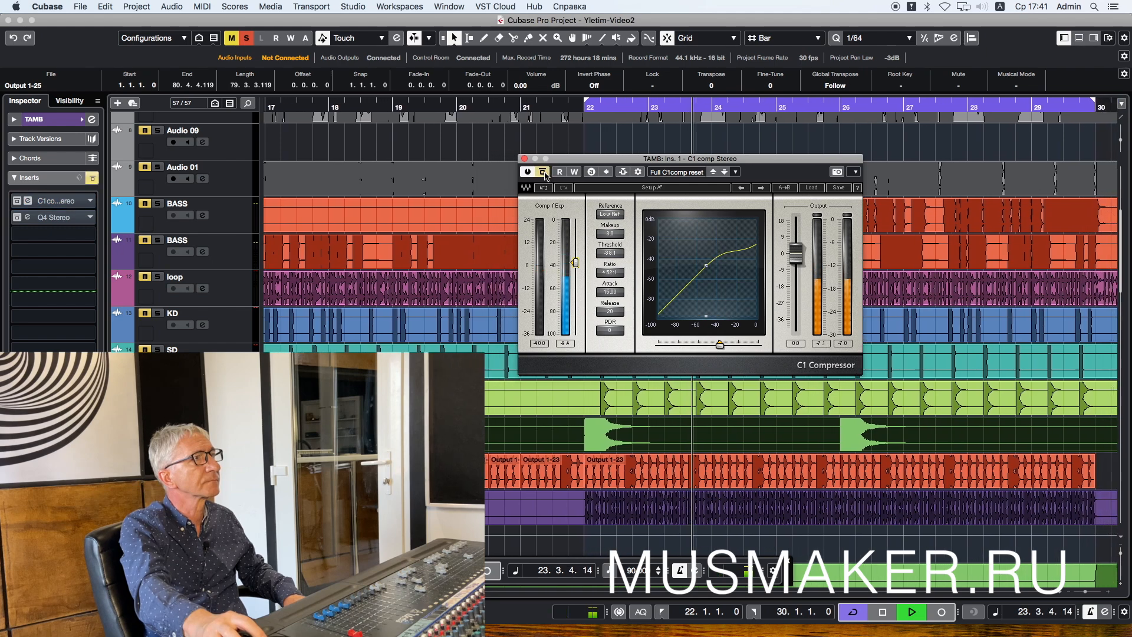
pyautogui.click(543, 173)
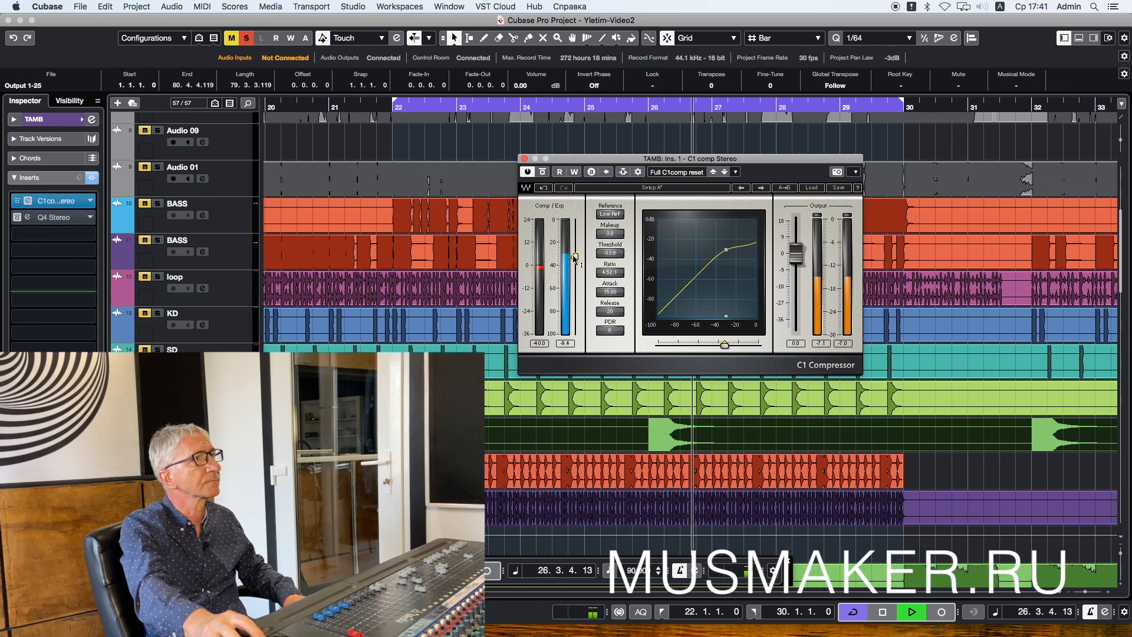
pyautogui.click(543, 173)
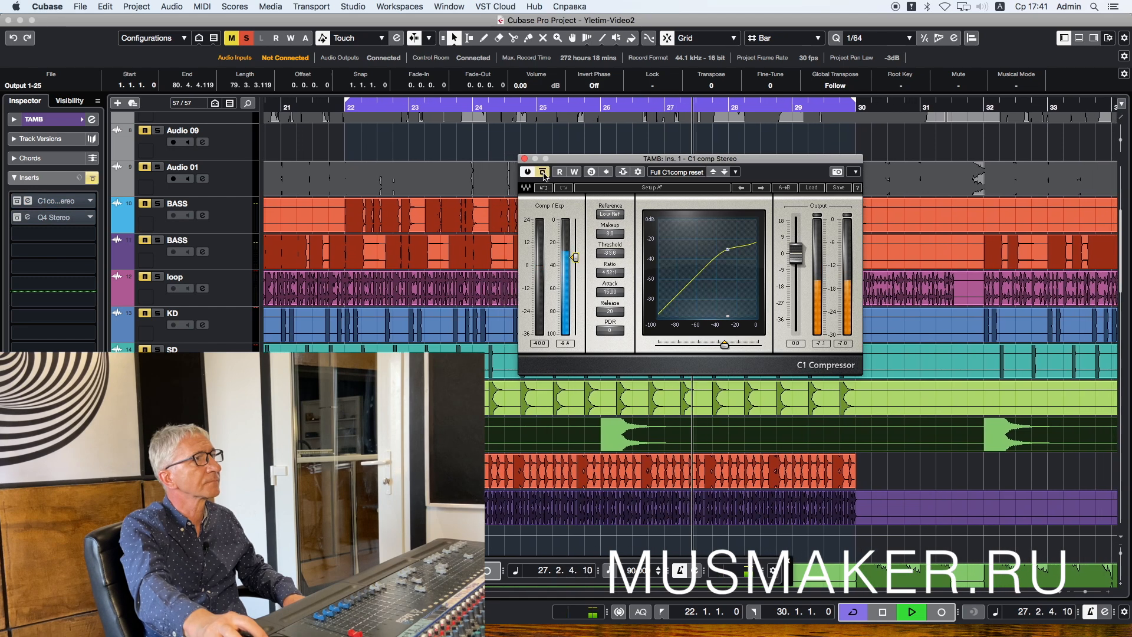
# Step: Reactivate the TAMB compressor and the Q4 equalizer, boost band 3 to 8.7 and sweep its frequency up to about 8724 during playback
pyautogui.click(542, 172)
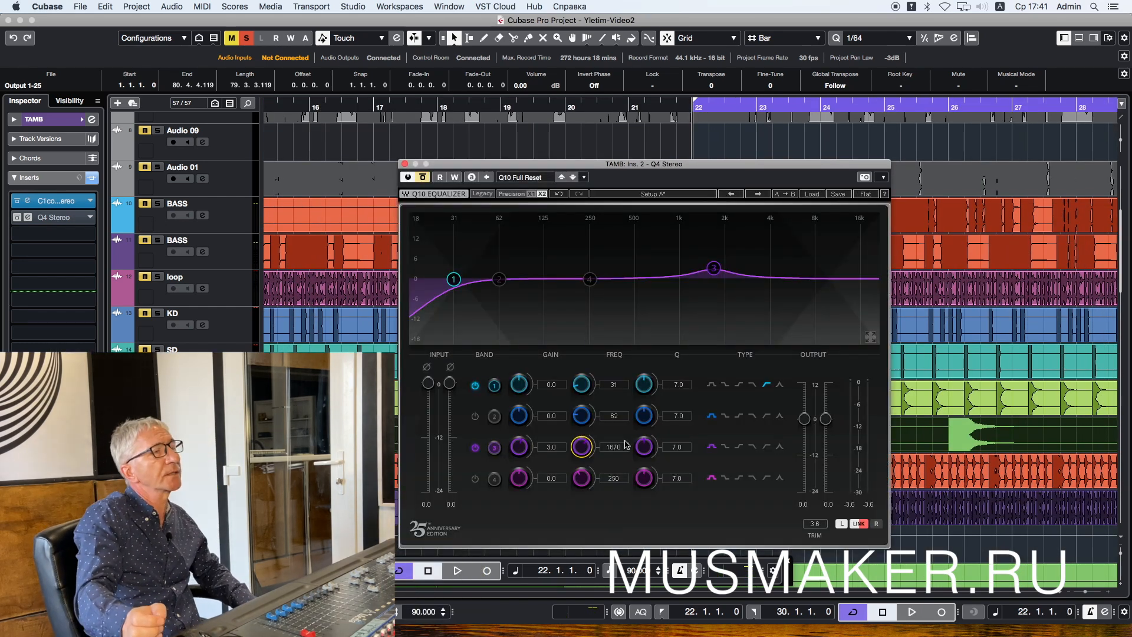
pyautogui.press('space')
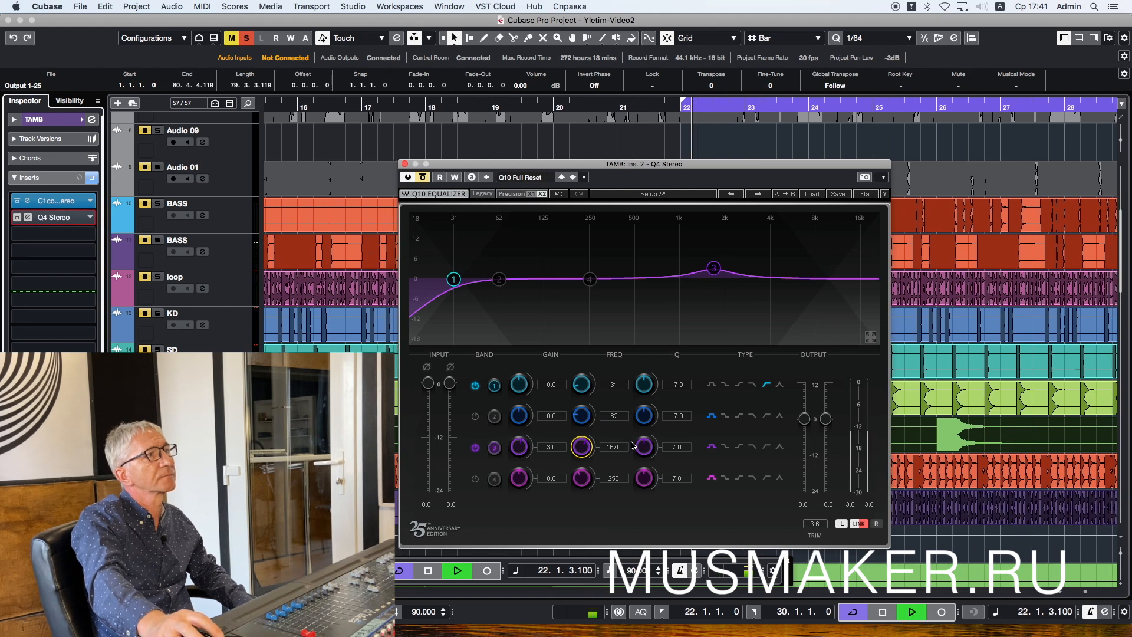
pyautogui.moveTo(519, 446); pyautogui.dragTo(519, 407)
pyautogui.moveTo(614, 450); pyautogui.dragTo(614, 434)
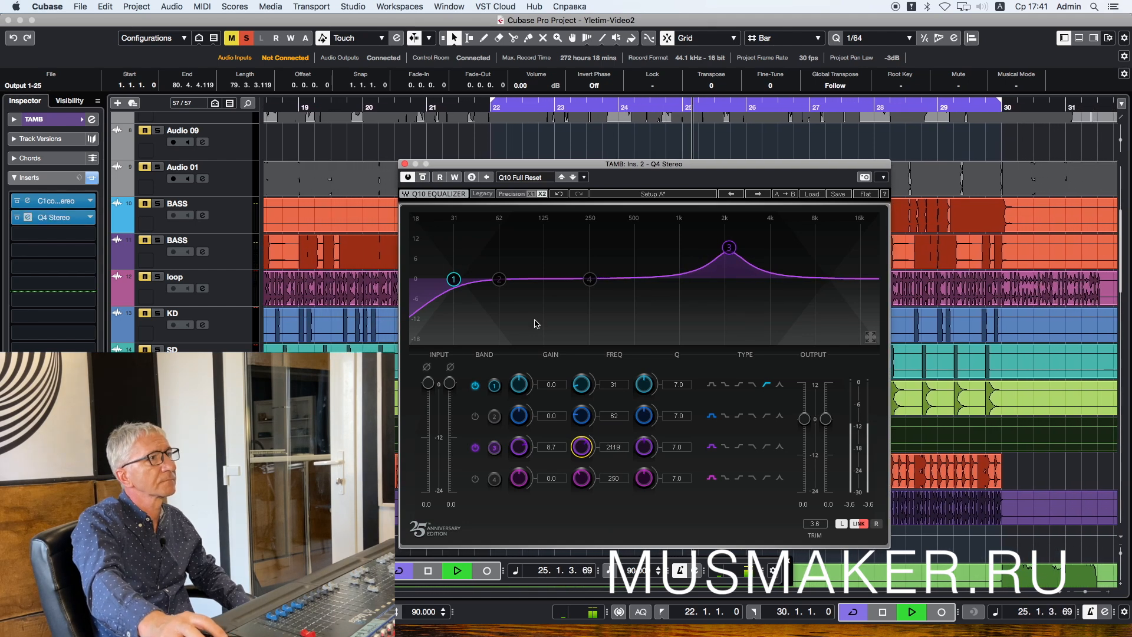
pyautogui.moveTo(617, 452); pyautogui.dragTo(617, 407)
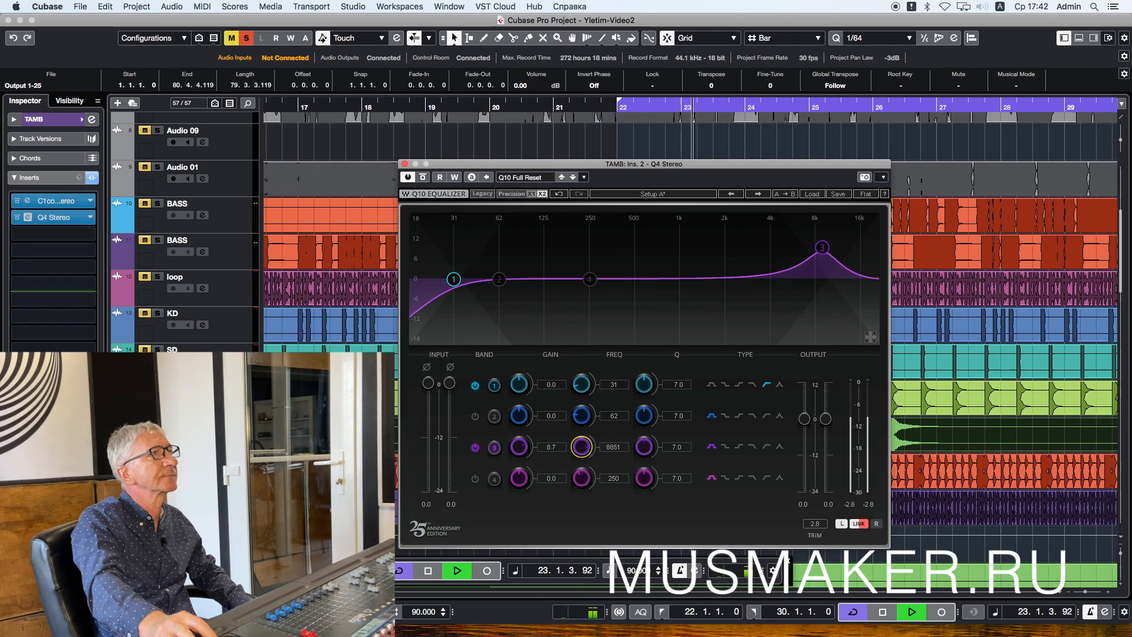
# Step: Lower the TAMB track's volume to -2.19 during playback
pyautogui.click(61, 124)
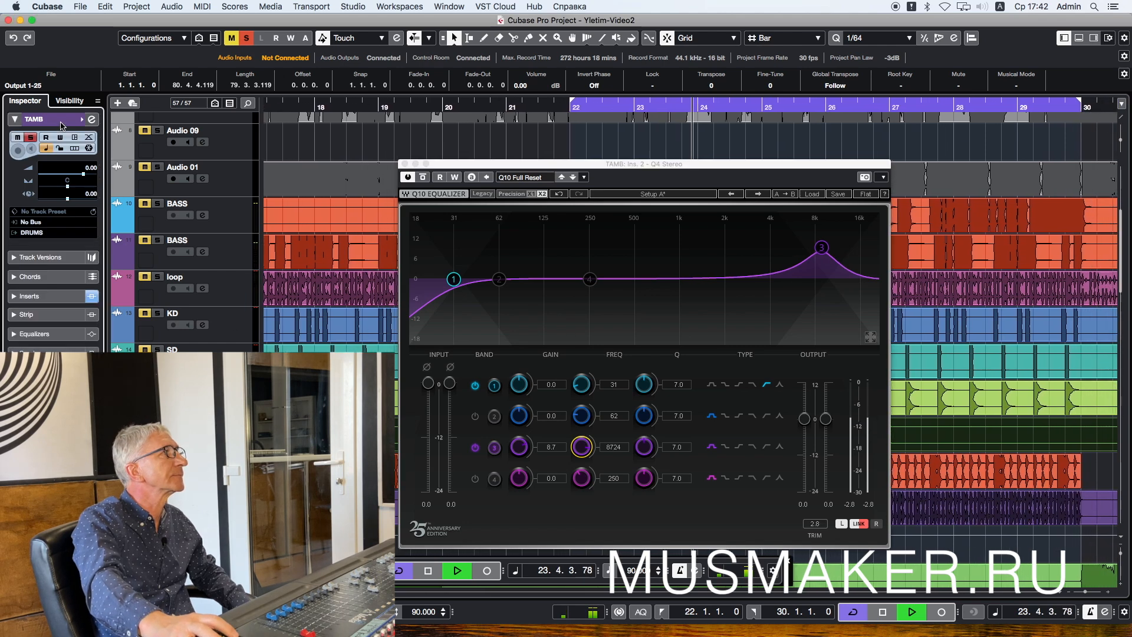
pyautogui.moveTo(74, 174)
pyautogui.mouseDown()
pyautogui.moveTo(53, 180)
pyautogui.moveTo(74, 175)
pyautogui.mouseUp()
pyautogui.press('space')
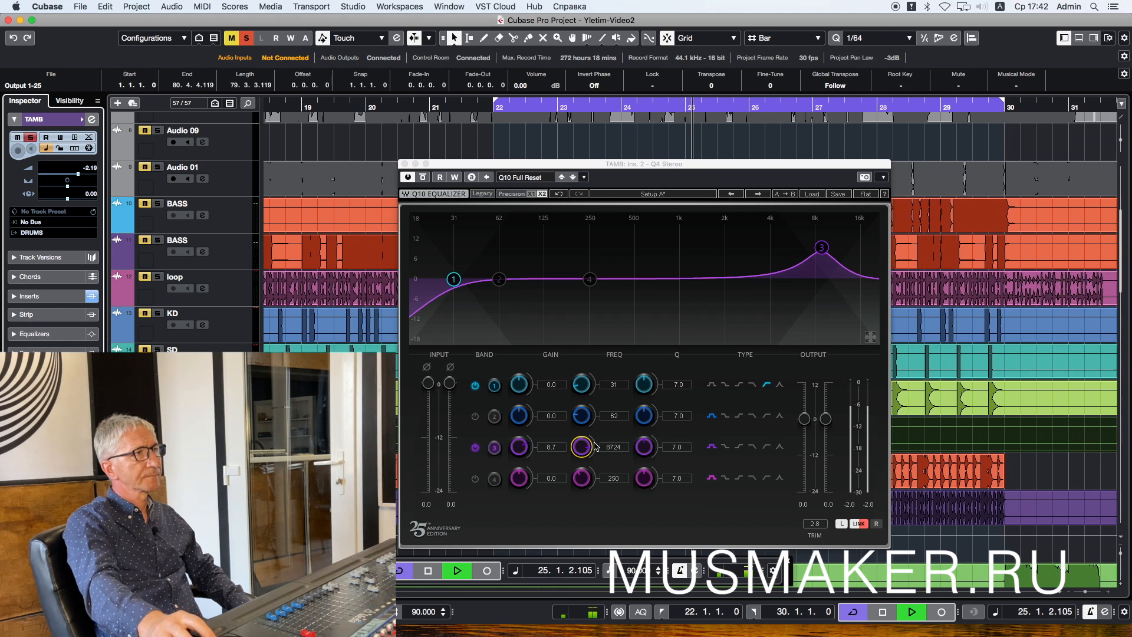
# Step: Sweep band 3 of the TAMB equalizer down to about 2484, set its frequency to 4000 and restart playback
pyautogui.moveTo(595, 446); pyautogui.dragTo(595, 474)
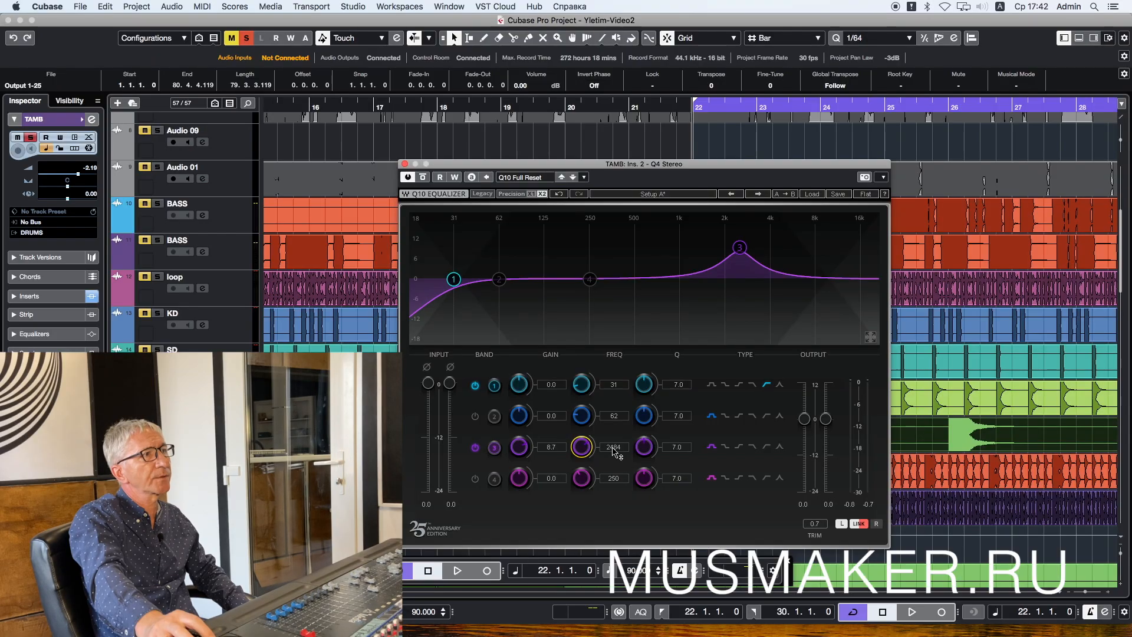
pyautogui.click(613, 446)
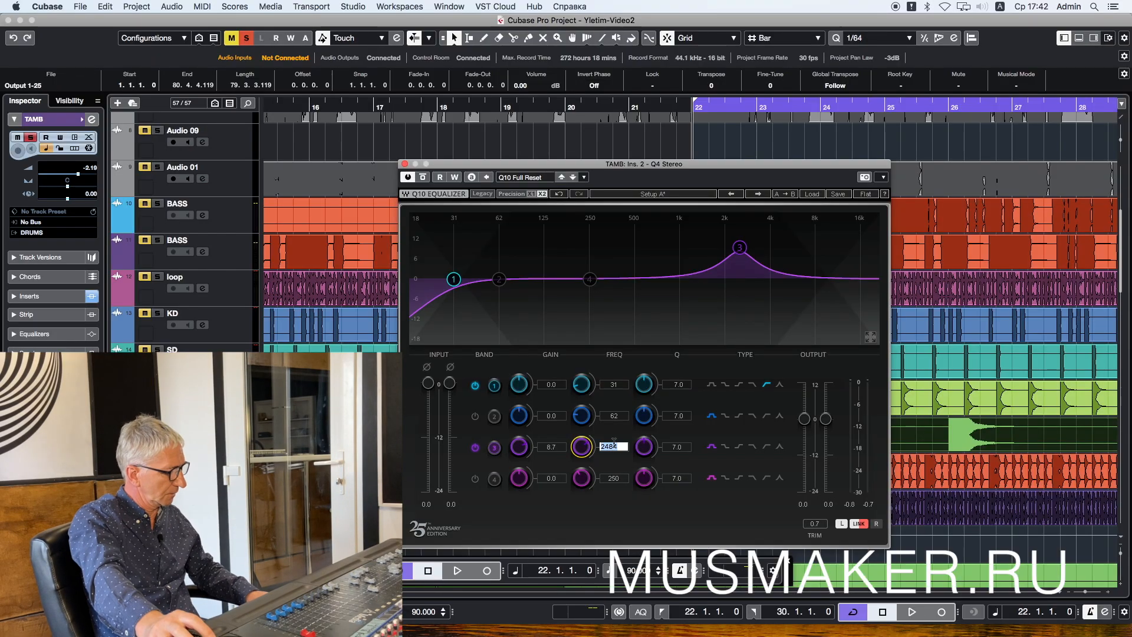
pyautogui.write('4000')
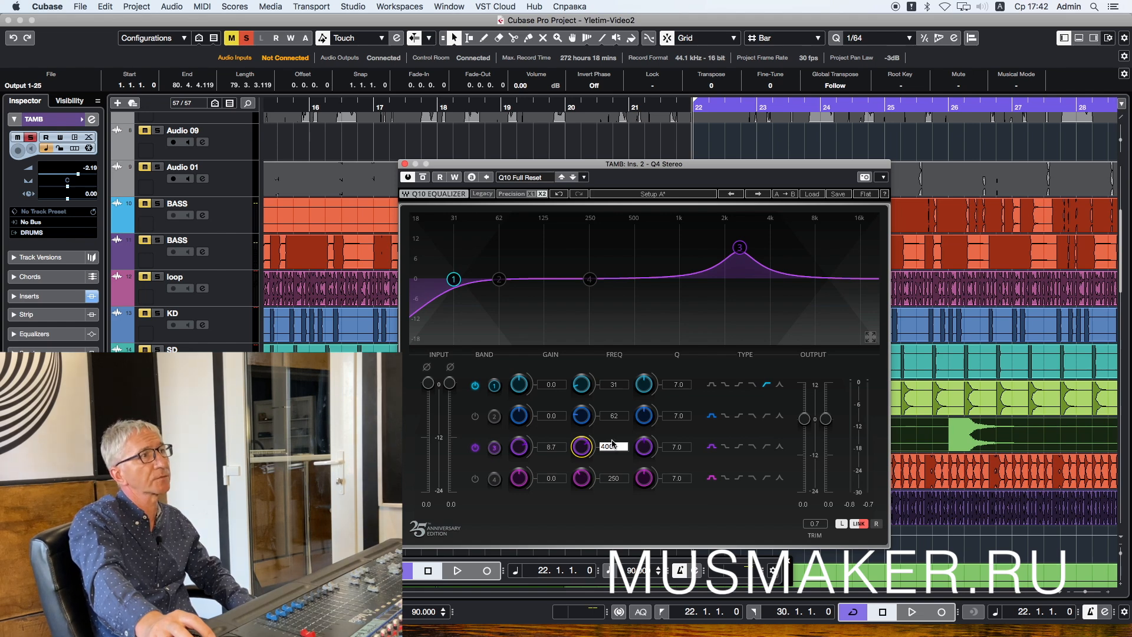
pyautogui.press('Return')
pyautogui.press('space')
# Step: Set the gain of band 3 on the TAMB equalizer to 3 during playback and close the equalizer
pyautogui.moveTo(556, 448); pyautogui.dragTo(556, 455)
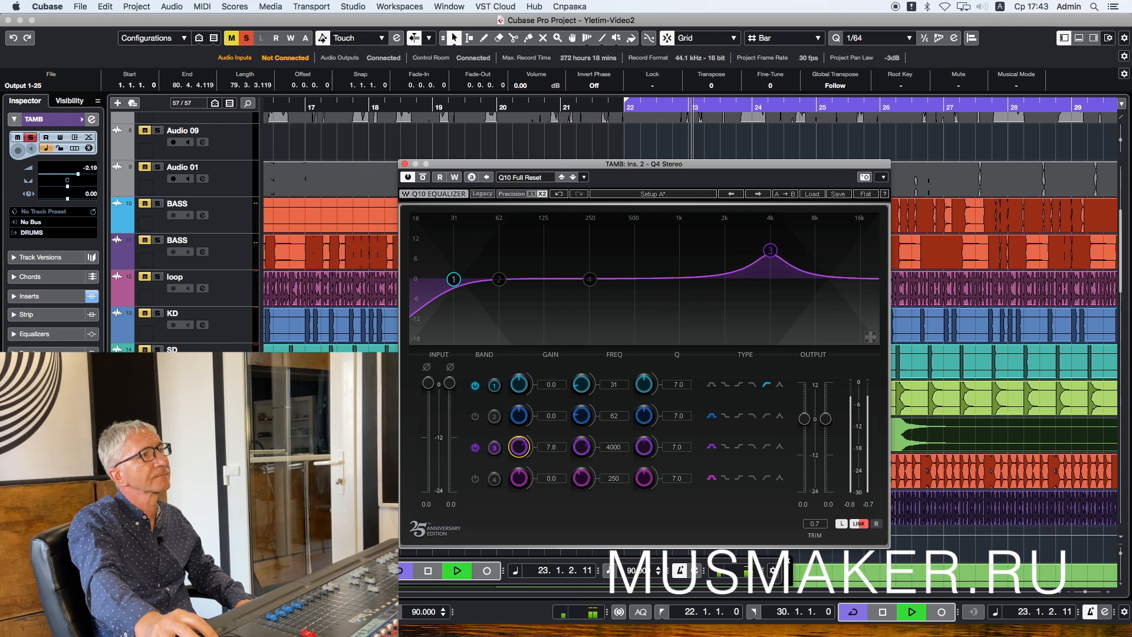
pyautogui.click(555, 447)
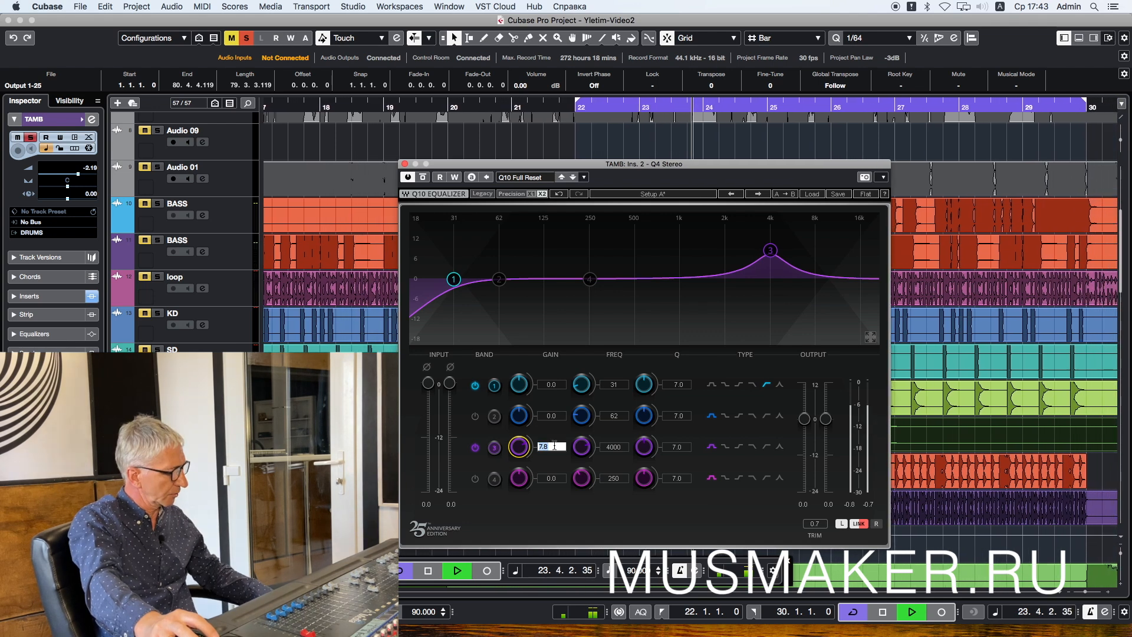
pyautogui.write('3')
pyautogui.press('Return')
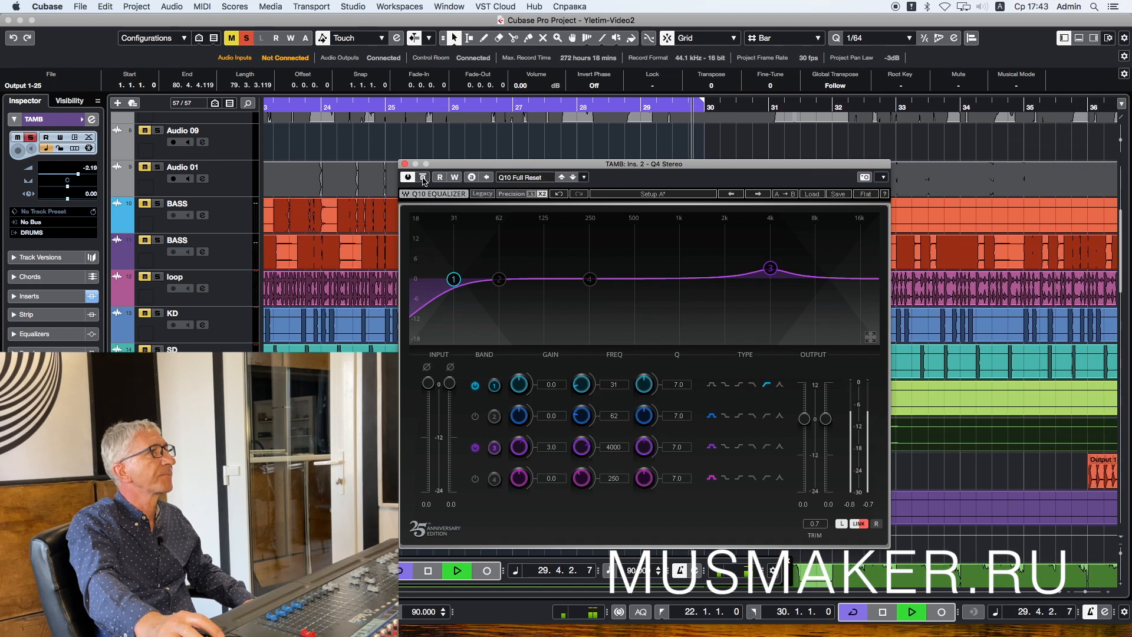
pyautogui.press('space')
pyautogui.click(405, 165)
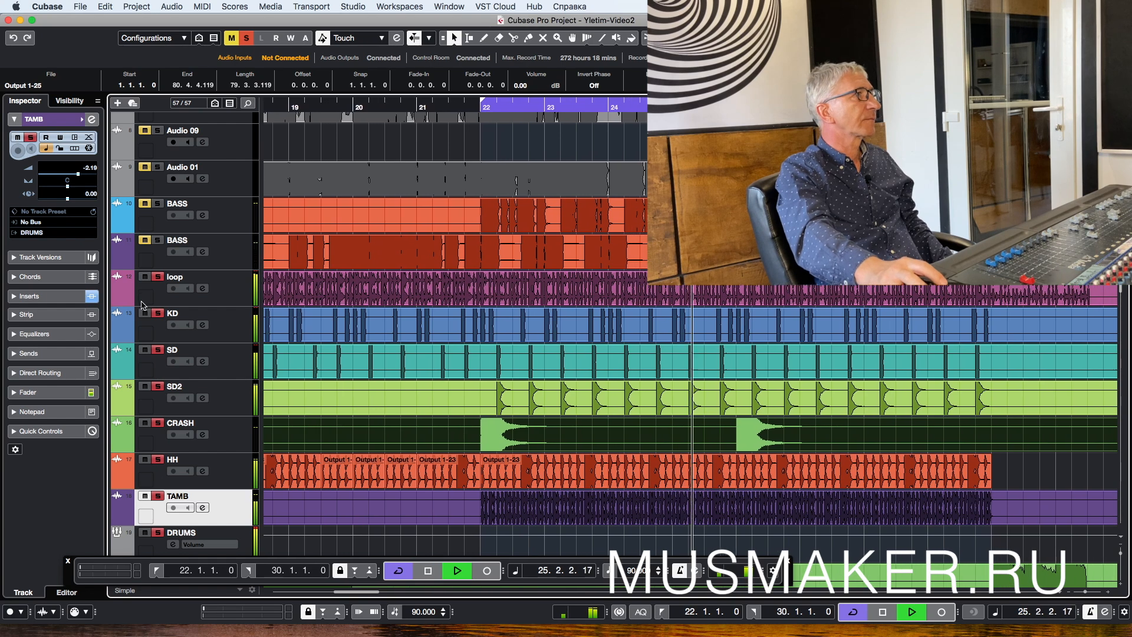
# Step: Solo only the loop track and open its Q4 equalizer
pyautogui.click(159, 277)
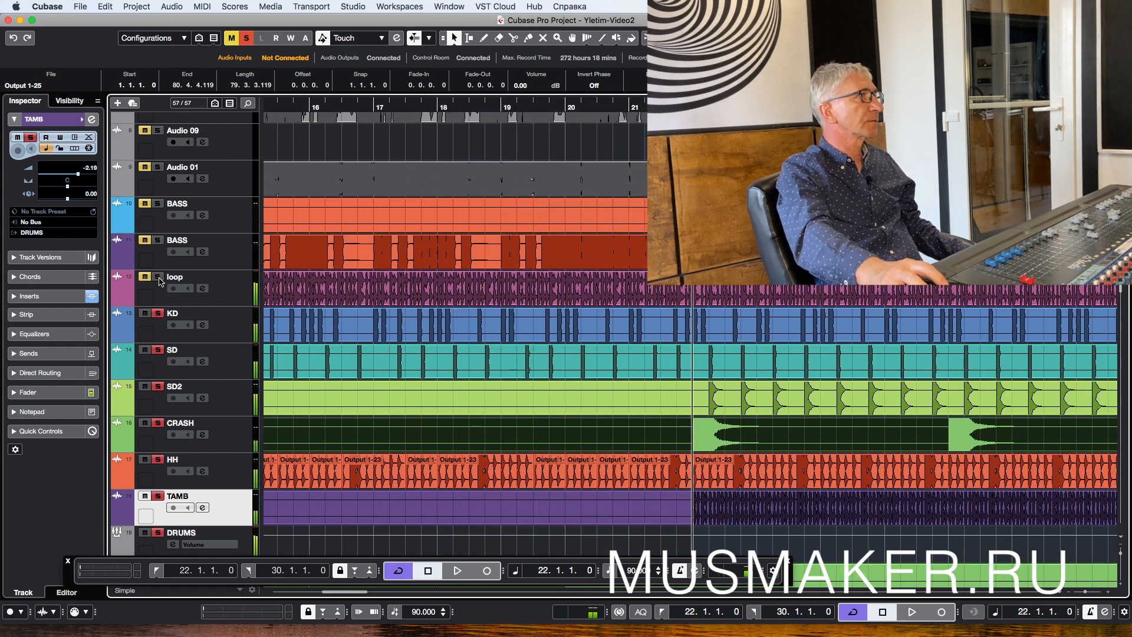
pyautogui.keyDown('super'); pyautogui.click(158, 277); pyautogui.keyUp('super')
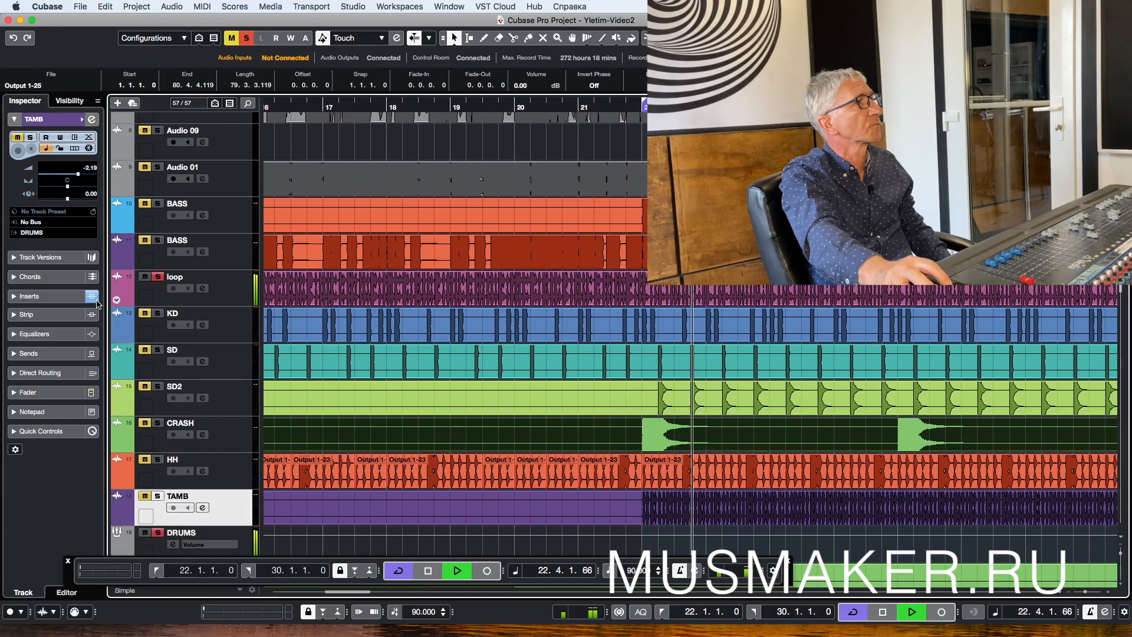
pyautogui.click(164, 293)
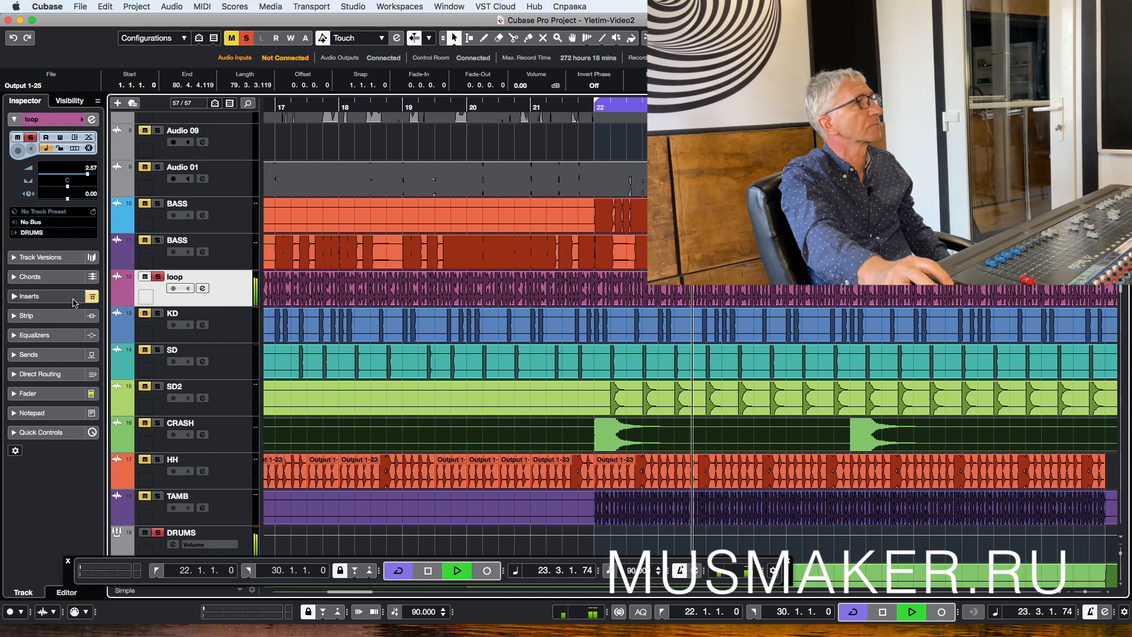
pyautogui.click(29, 296)
pyautogui.click(53, 201)
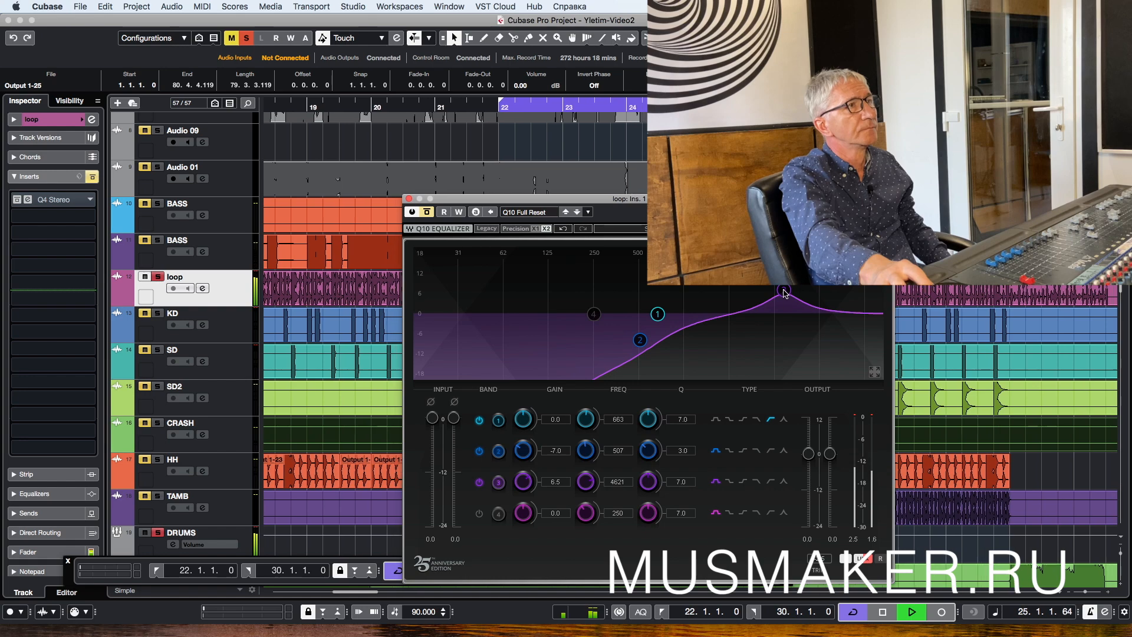
# Step: Retune the loop equalizer with band 3 gain 0.7, band 1 frequency 16 and band 2 gain -13.8, and take it out of bypass
pyautogui.moveTo(783, 289)
pyautogui.mouseDown()
pyautogui.moveTo(781, 346)
pyautogui.moveTo(783, 311)
pyautogui.mouseUp()
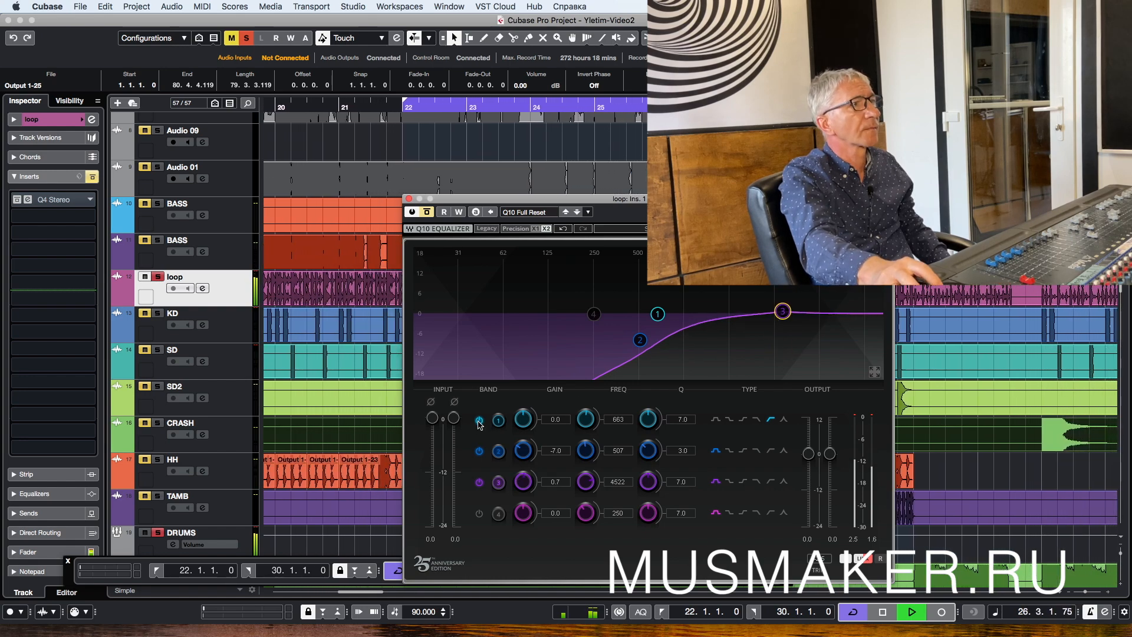
pyautogui.press('space')
pyautogui.moveTo(619, 421); pyautogui.dragTo(619, 490)
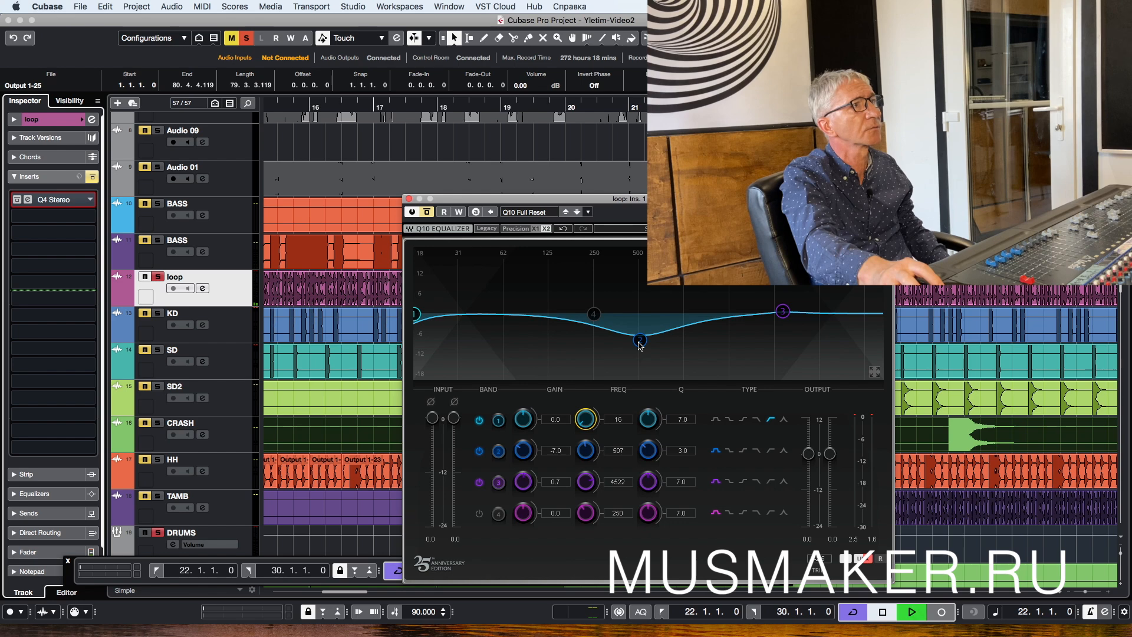
pyautogui.moveTo(641, 345); pyautogui.dragTo(640, 368)
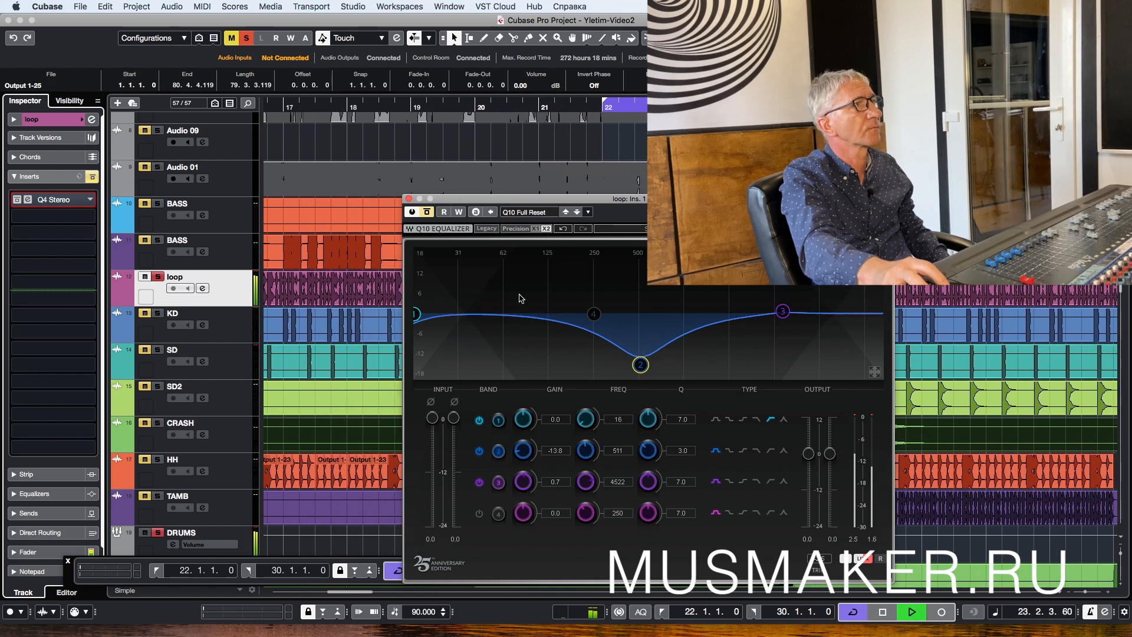
pyautogui.click(428, 211)
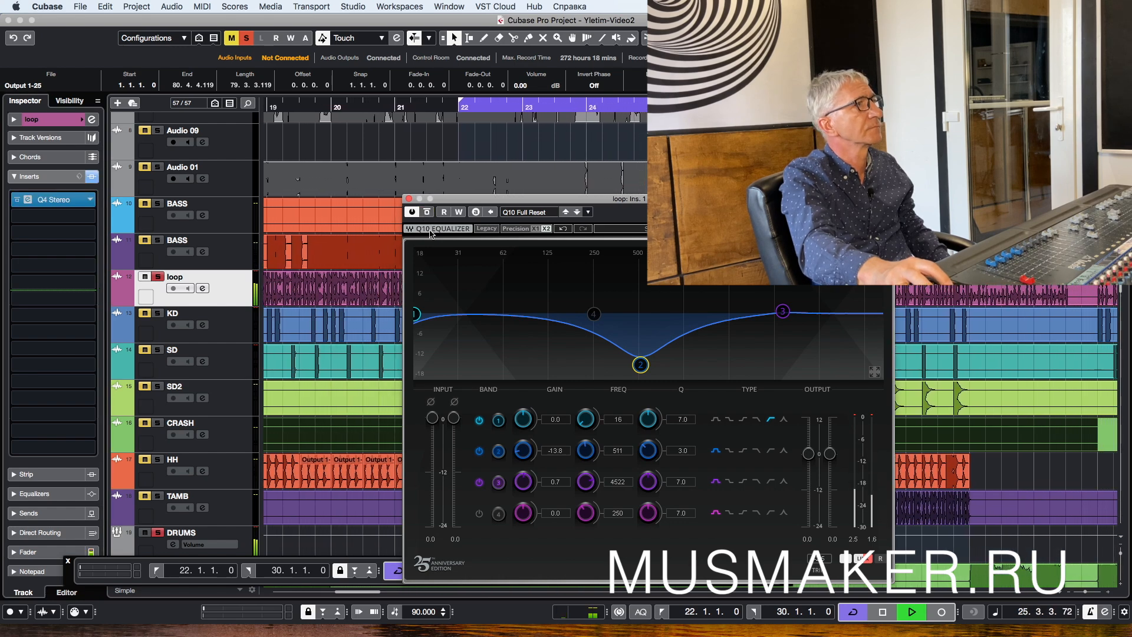
# Step: Solo the KD track along with the loop and set the loop equalizer's band 1 frequency to 31 while checking both in playback
pyautogui.click(158, 313)
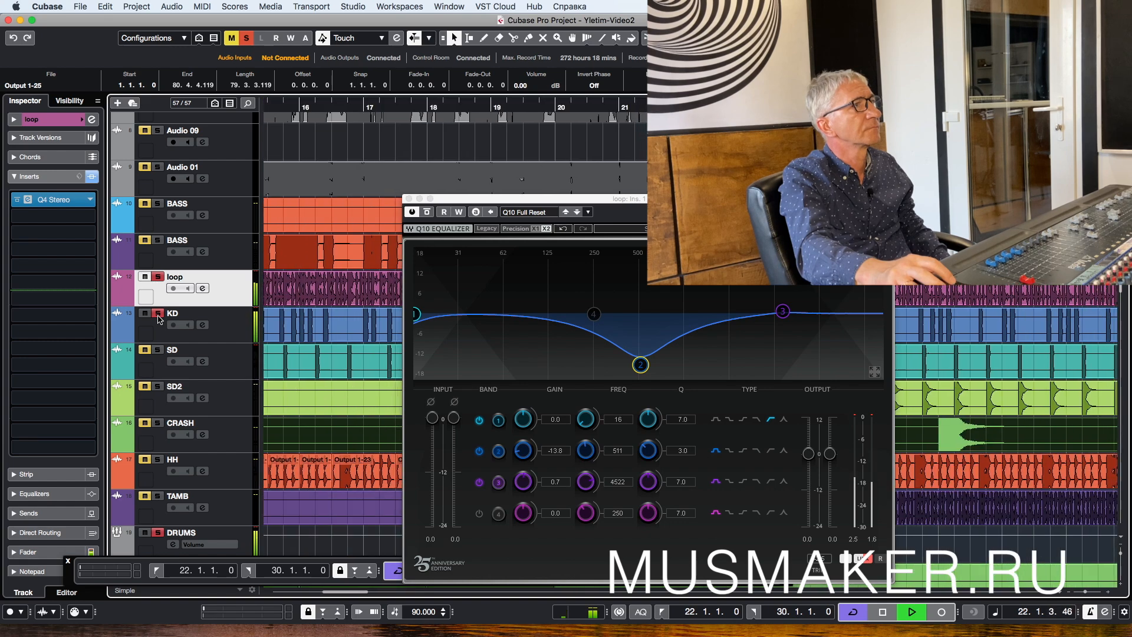
pyautogui.press('space')
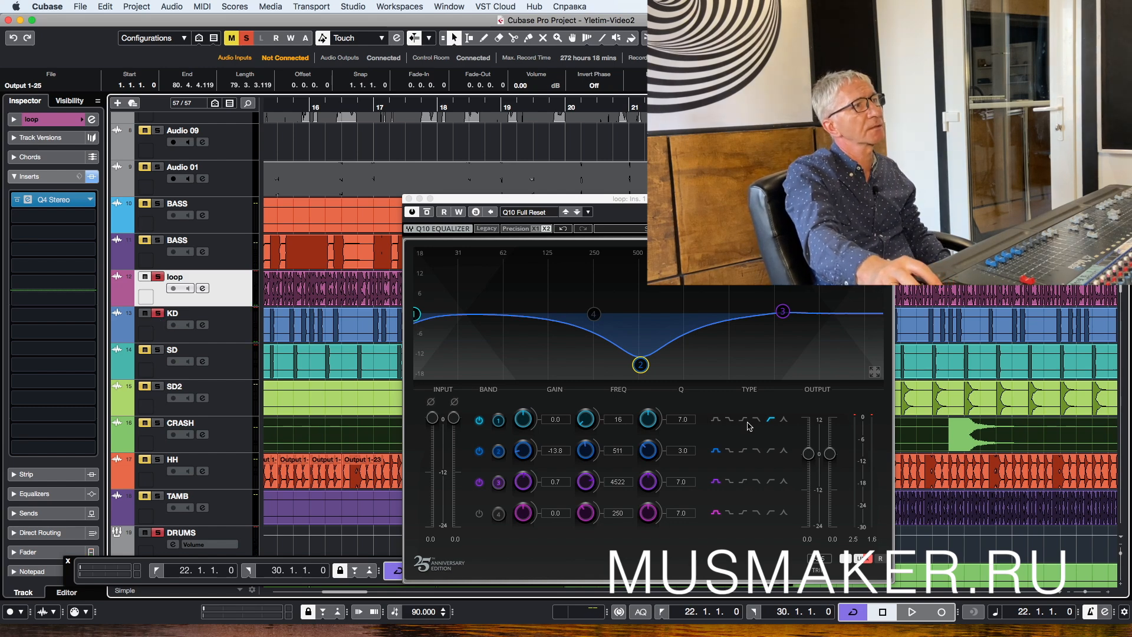
pyautogui.moveTo(615, 420); pyautogui.dragTo(615, 409)
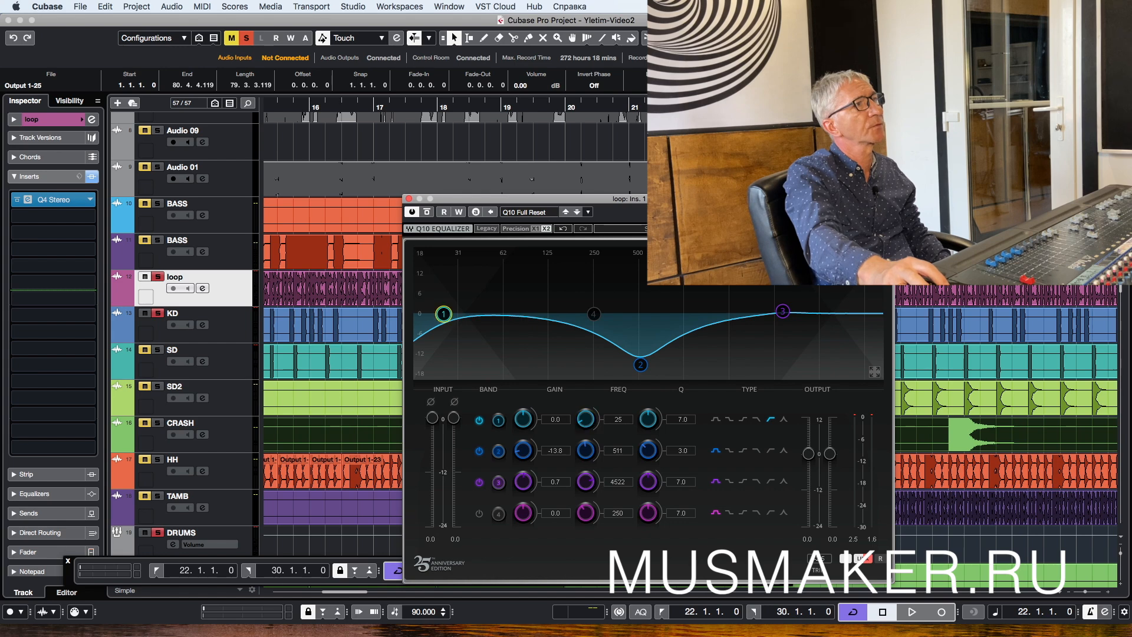
pyautogui.press('space')
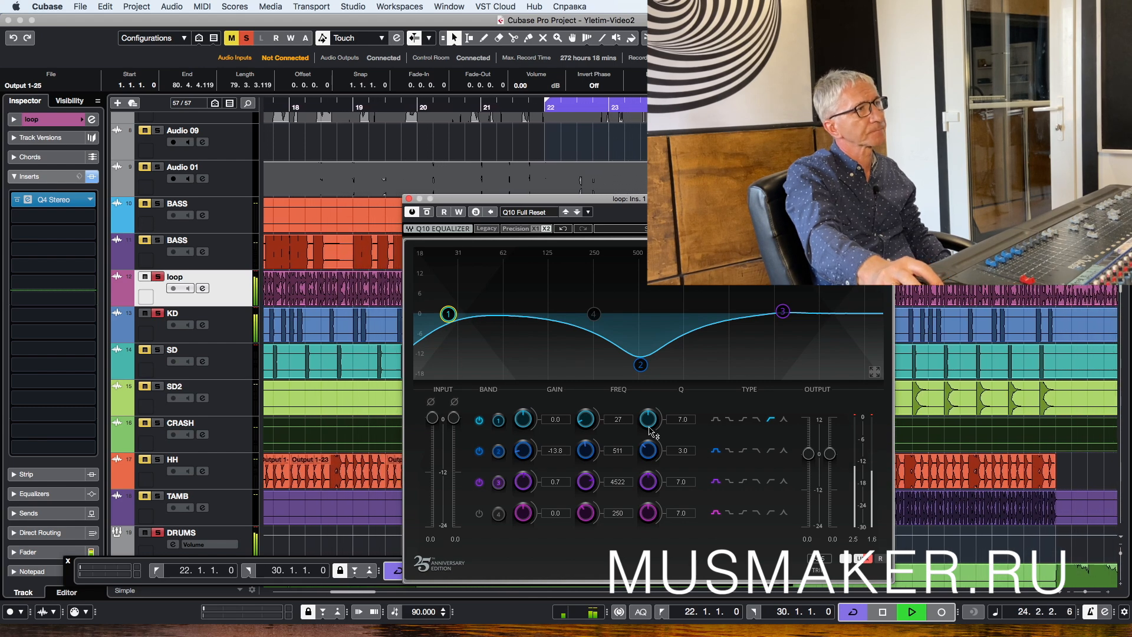
pyautogui.click(617, 419)
pyautogui.write('31')
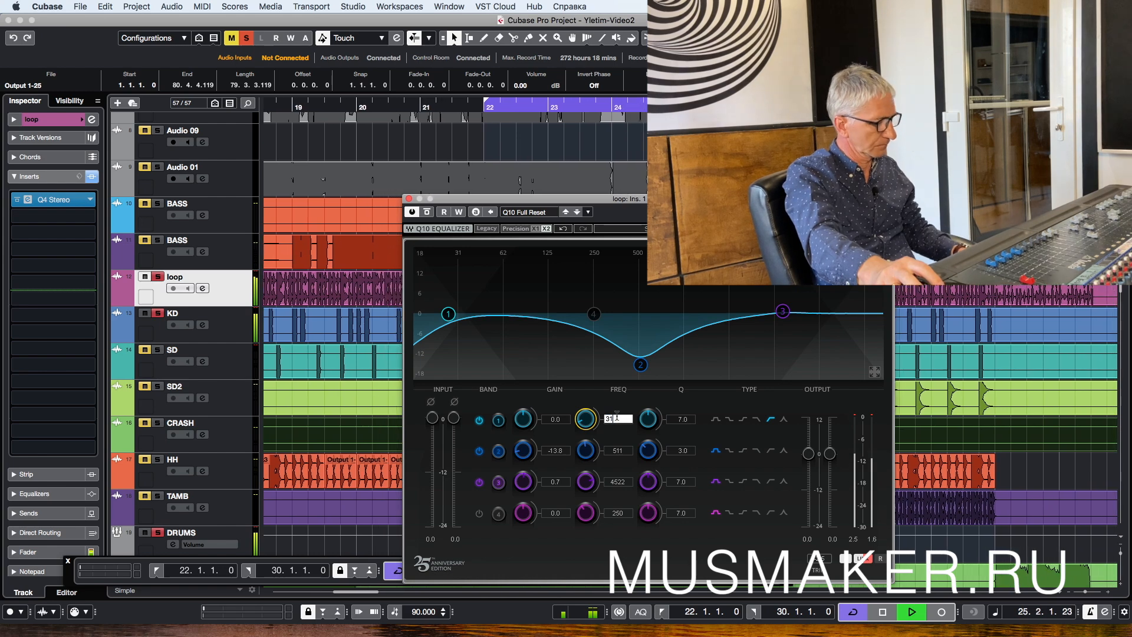
pyautogui.press('Return')
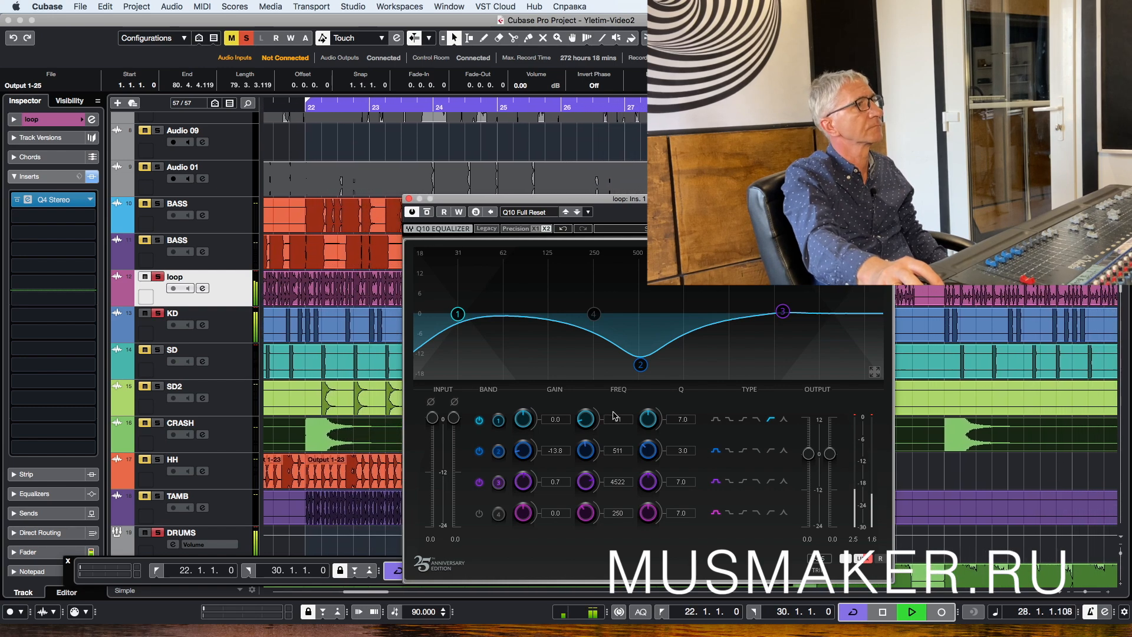
pyautogui.press('space')
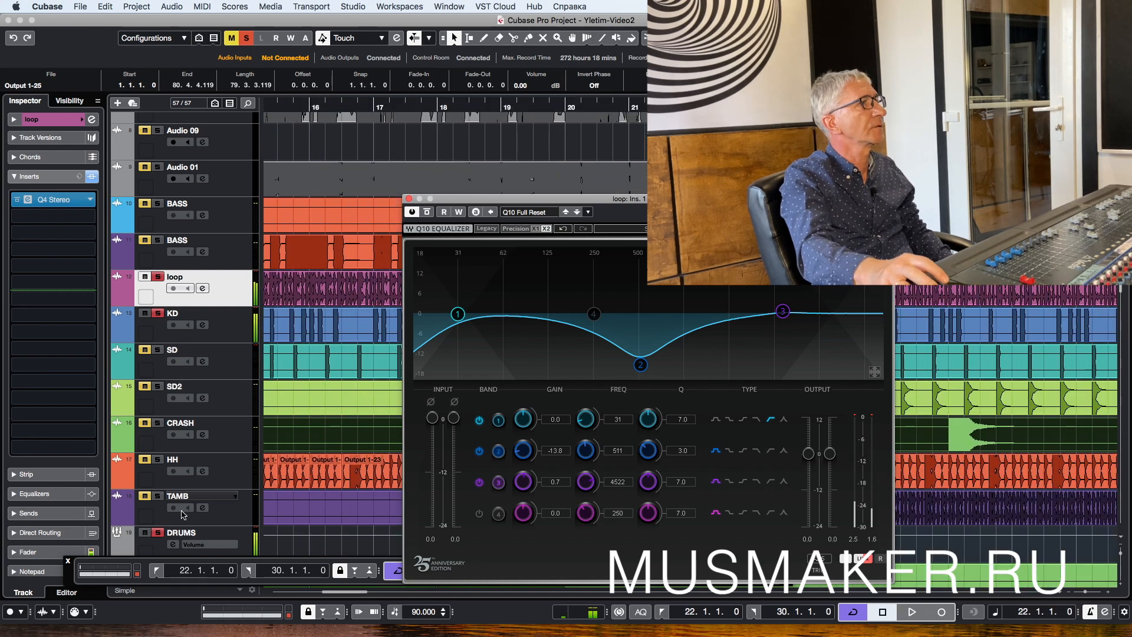
# Step: Solo all tracks of the DRUMS group, listen to them together and close the loop equalizer
pyautogui.click(158, 533)
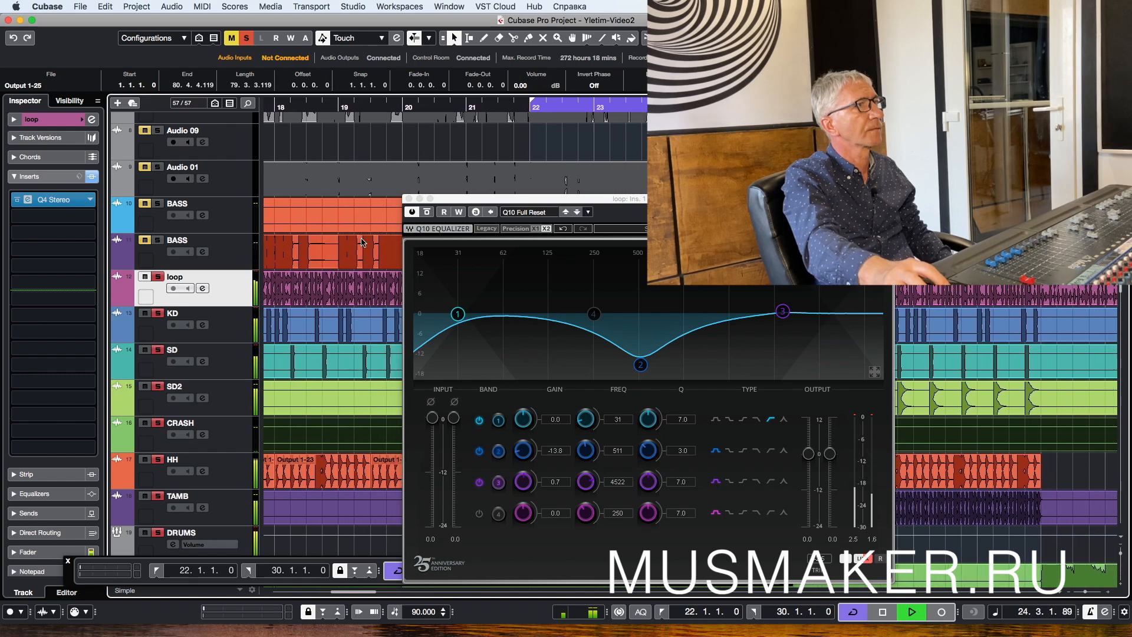
pyautogui.click(409, 199)
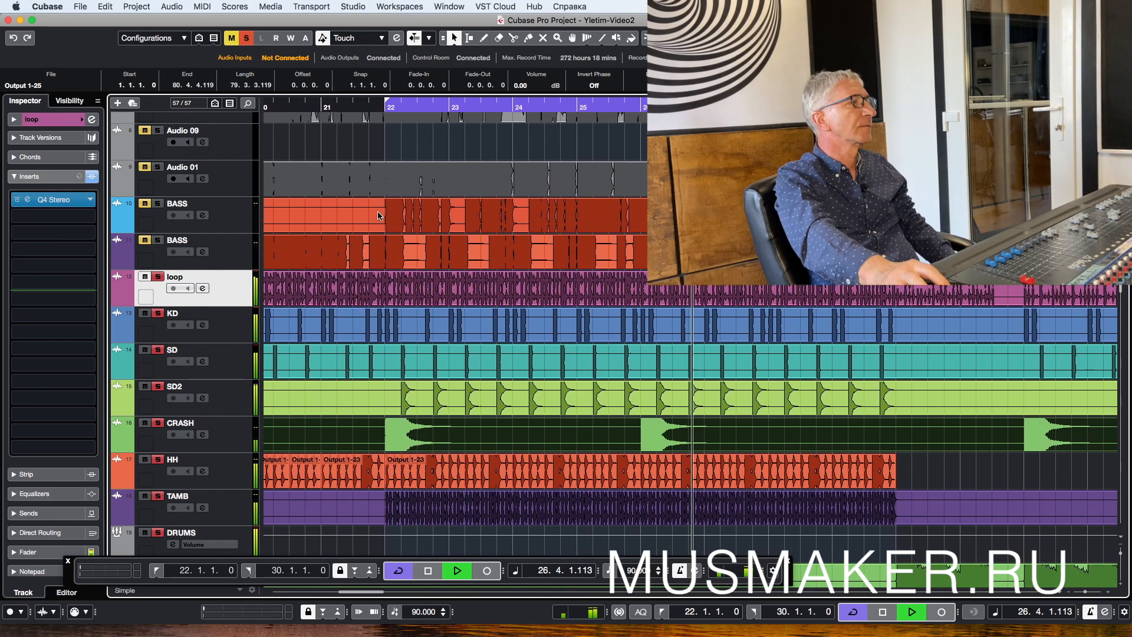
pyautogui.press('space')
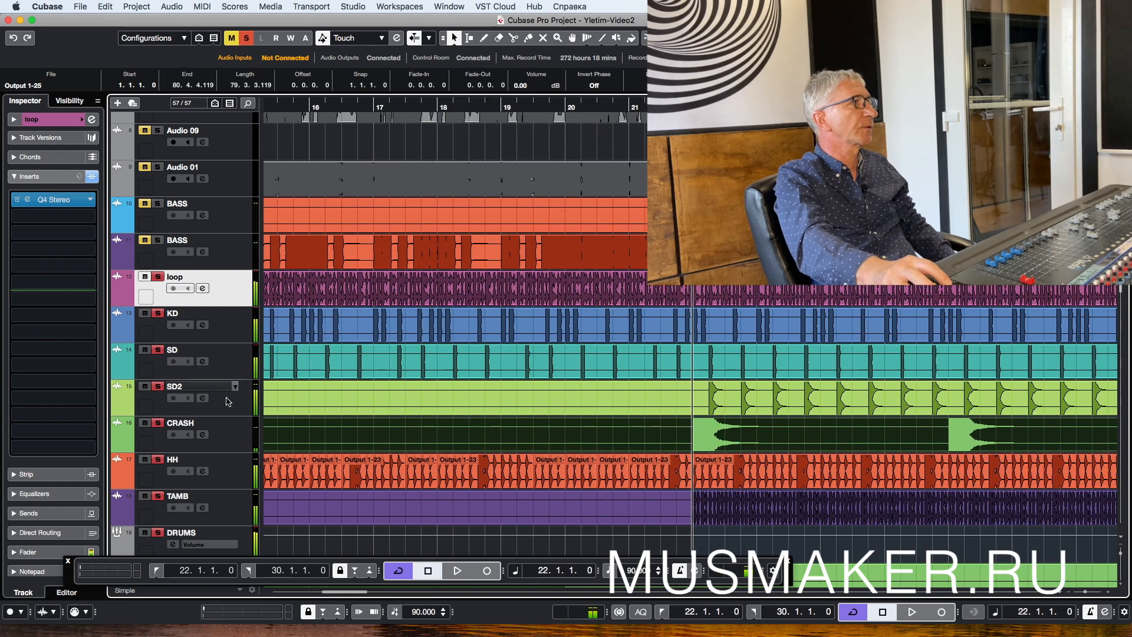
# Step: Solo only the HH track, open its C1 gate and lower the gate open and close thresholds to -Inf
pyautogui.click(161, 462)
pyautogui.click(158, 533)
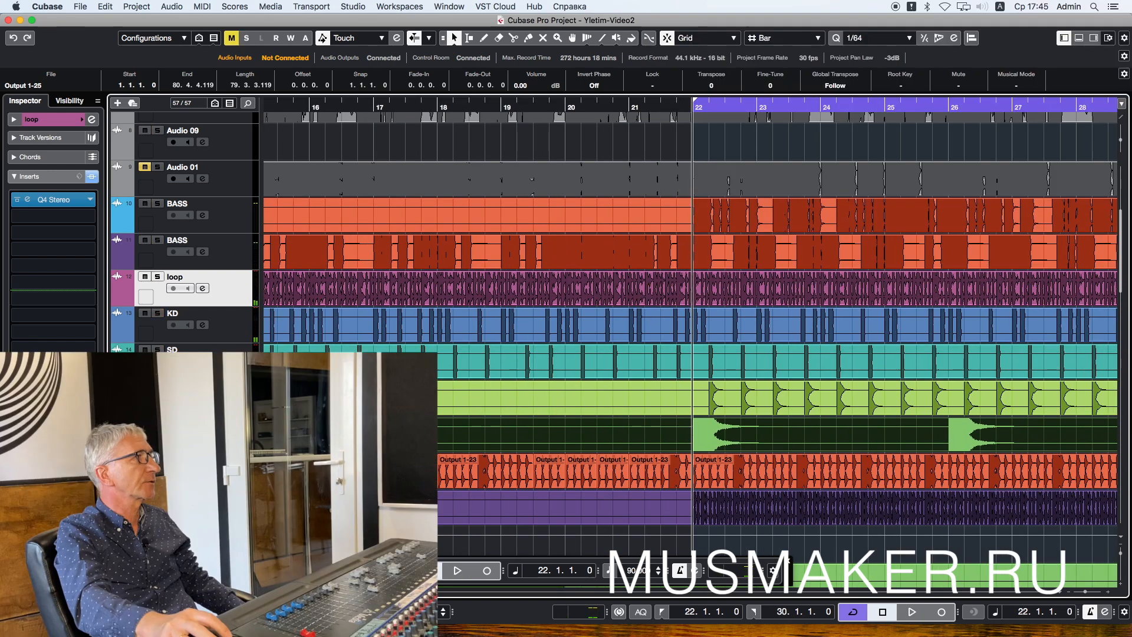
pyautogui.click(158, 460)
pyautogui.click(183, 460)
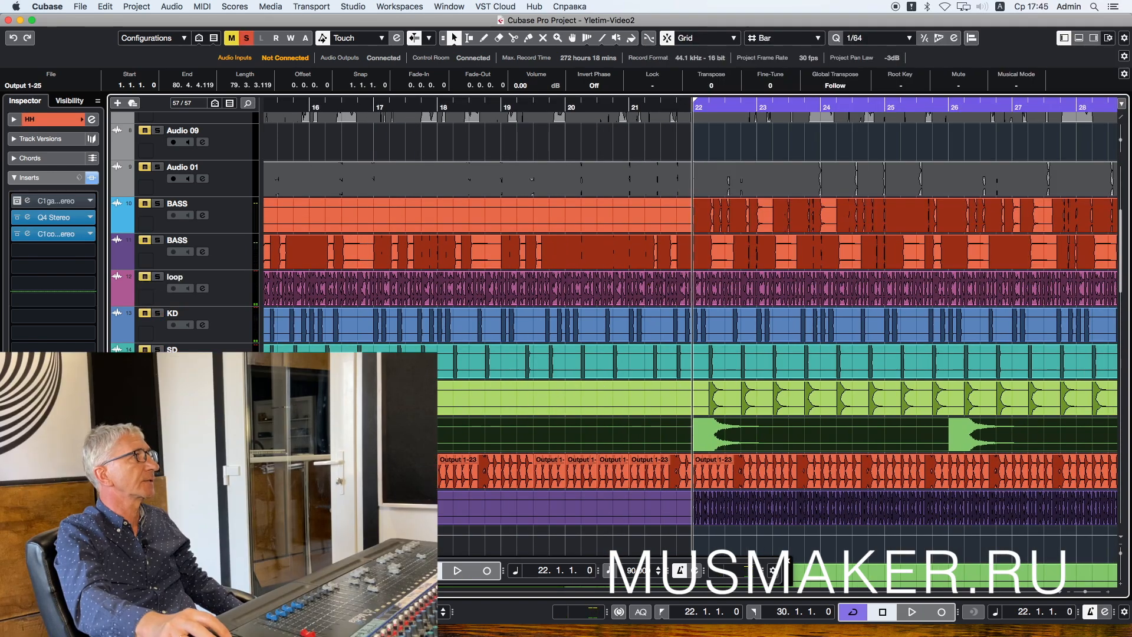
pyautogui.click(69, 202)
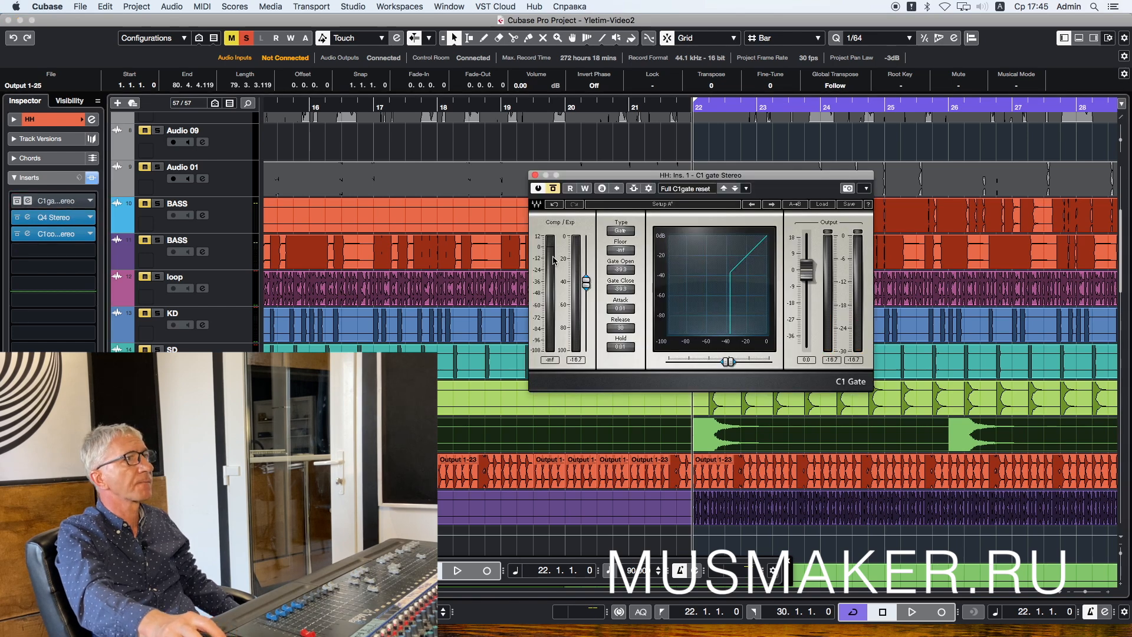
pyautogui.moveTo(586, 283); pyautogui.dragTo(586, 344)
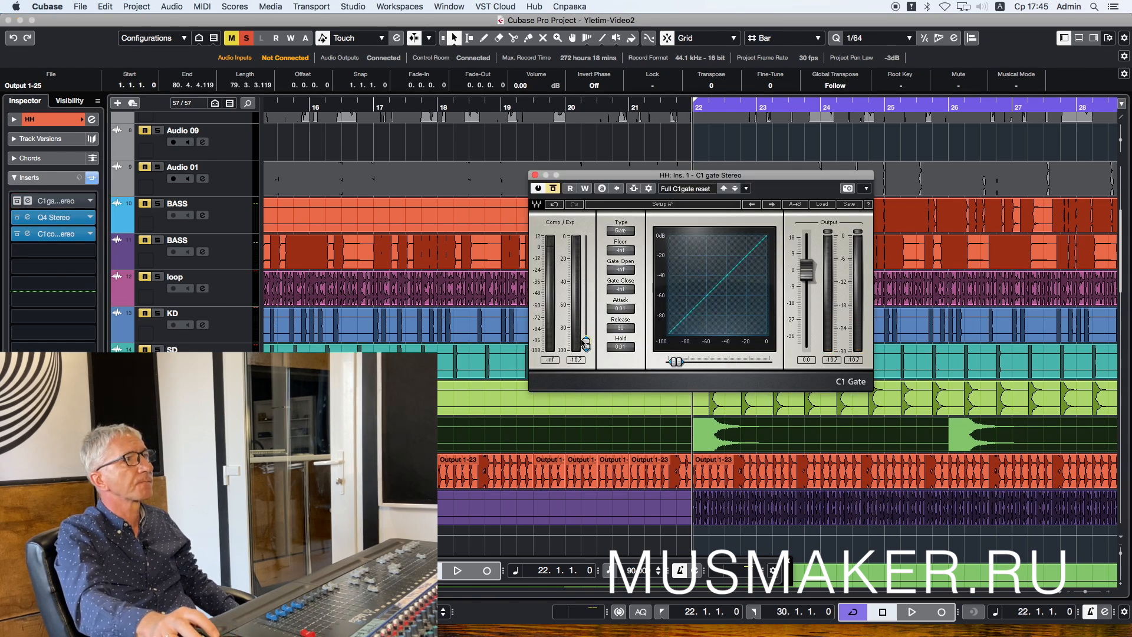
# Step: Raise the open and close thresholds of the HH gate together to about -38 while listening to the hi-hat
pyautogui.press('space')
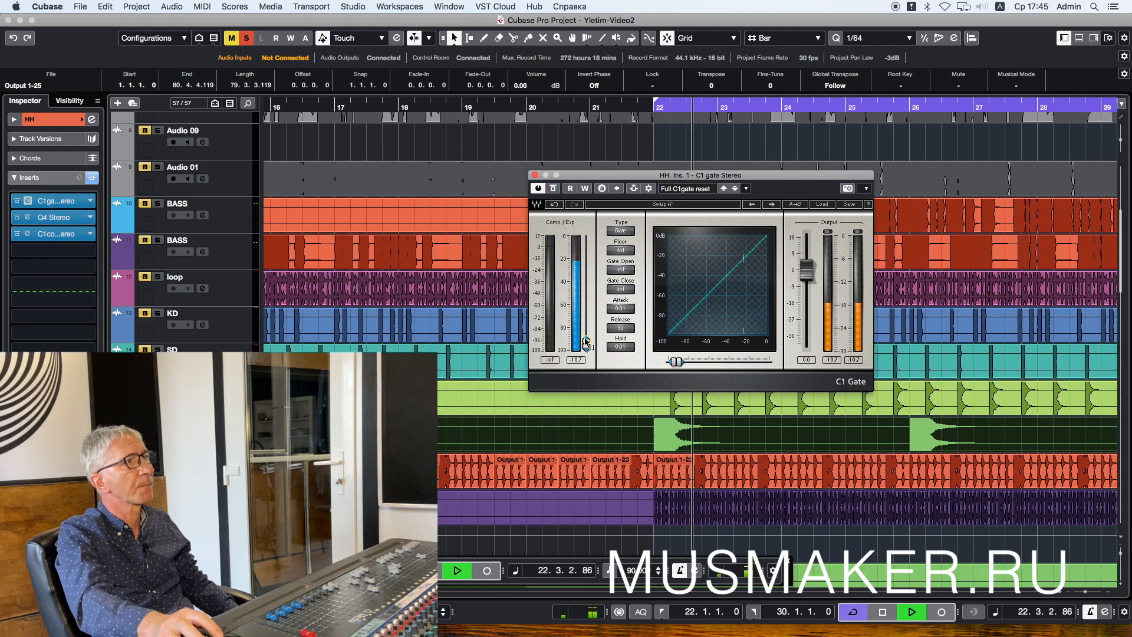
pyautogui.moveTo(586, 343); pyautogui.dragTo(586, 280)
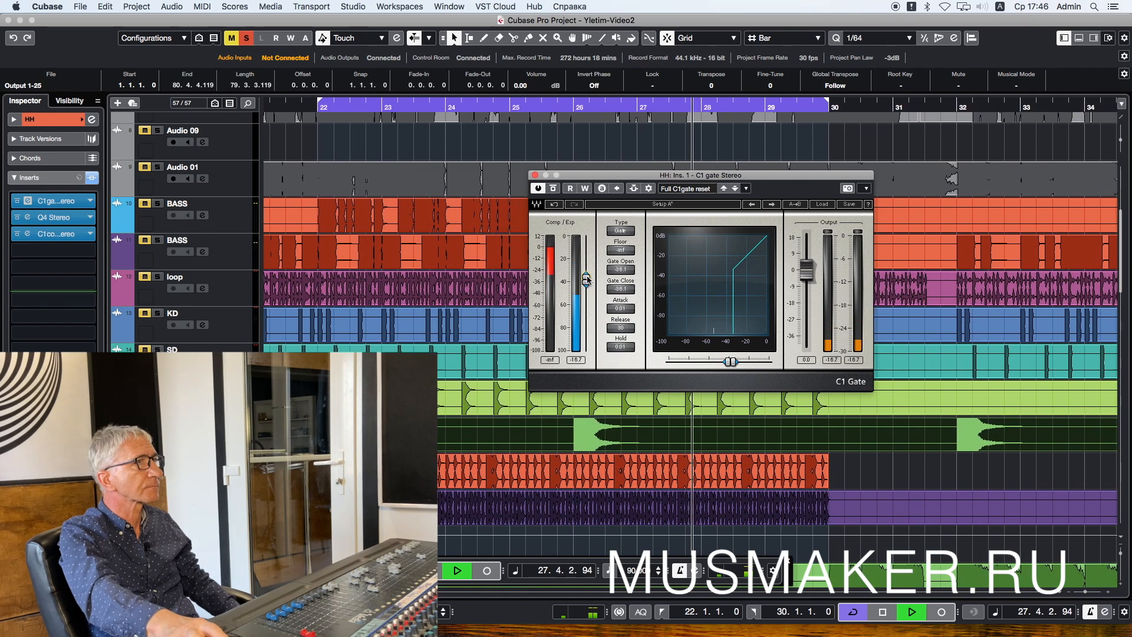
pyautogui.press('space')
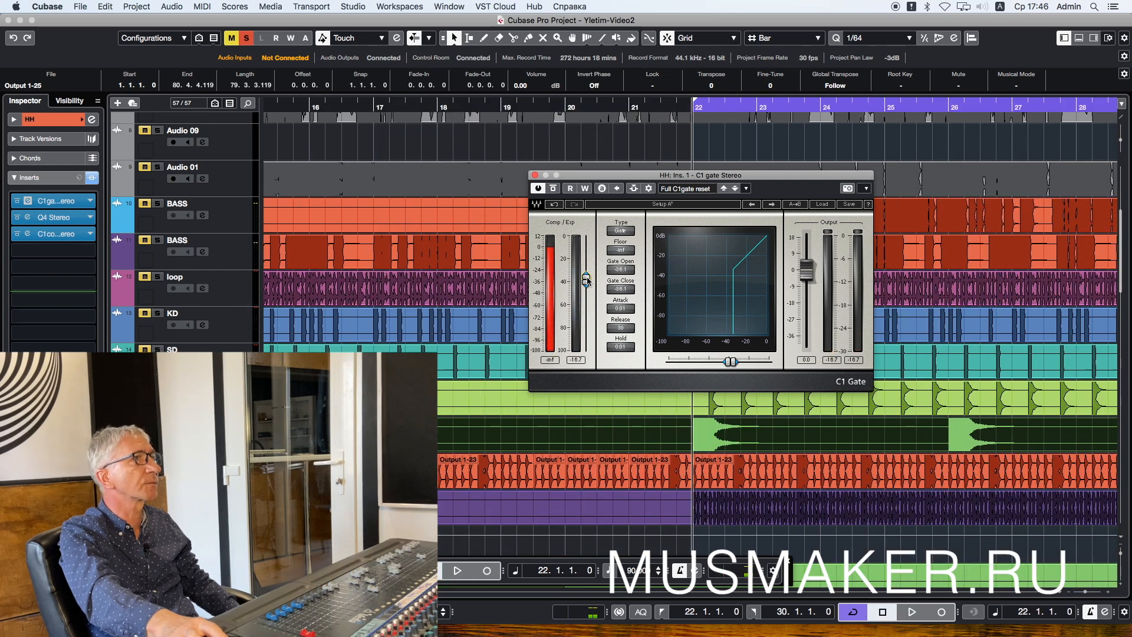
# Step: Play all the drums together and compare the HH gate bypassed and active
pyautogui.press('space')
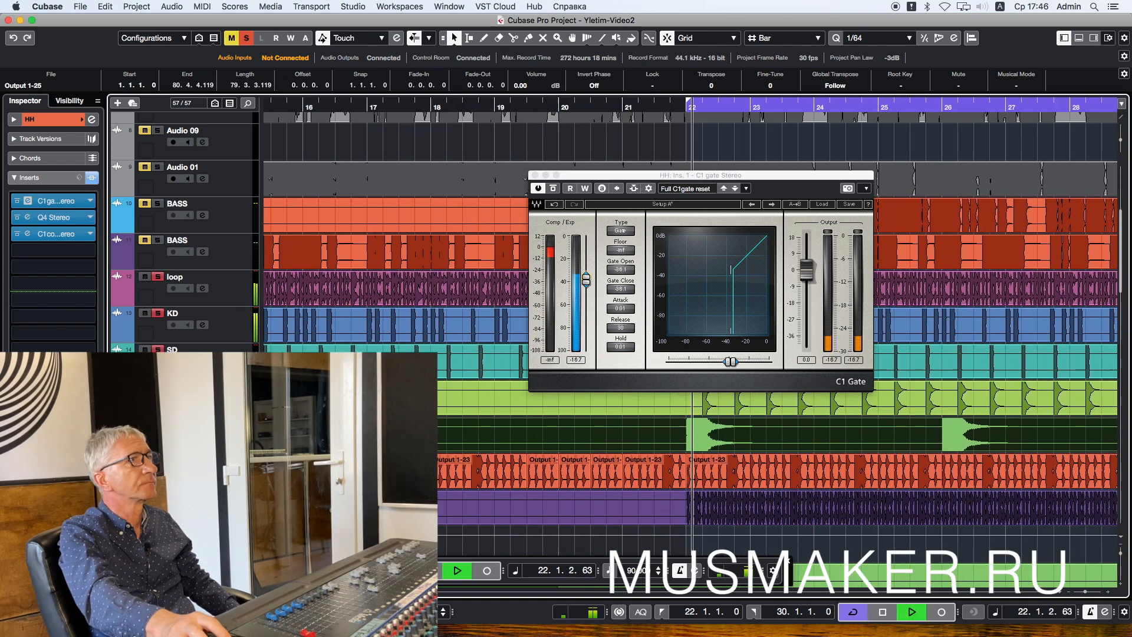
pyautogui.click(554, 189)
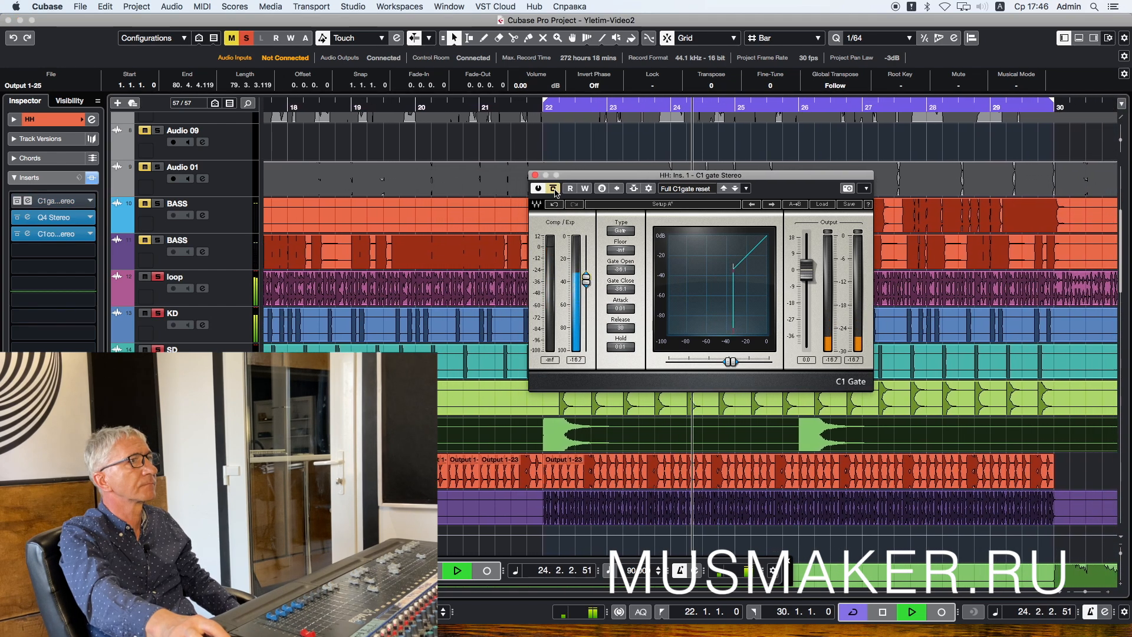
pyautogui.click(554, 192)
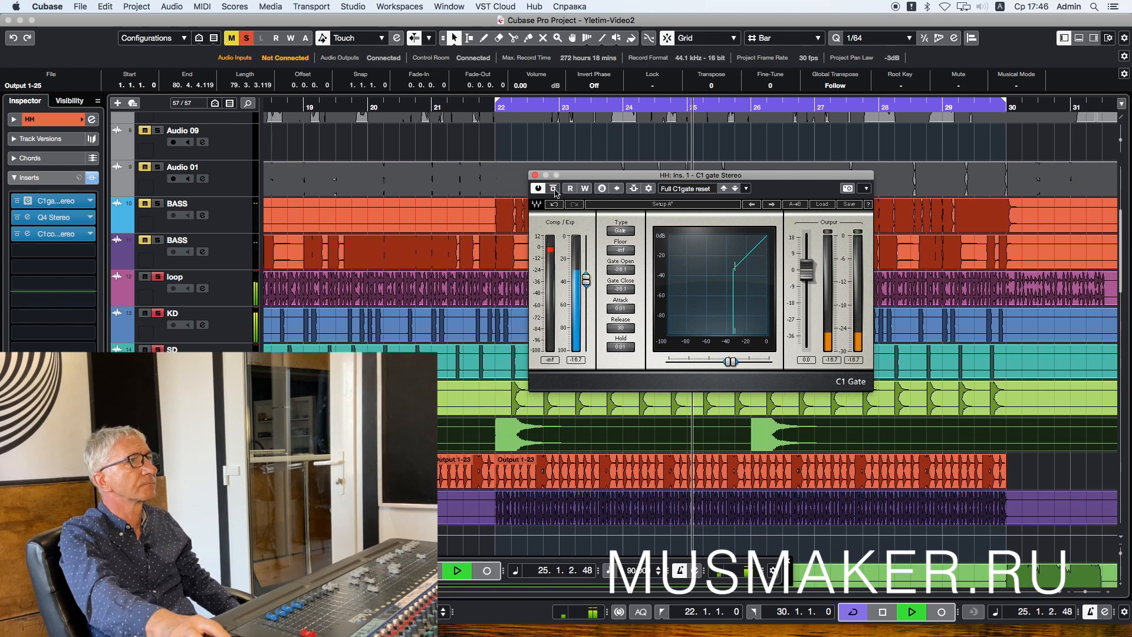
pyautogui.press('space')
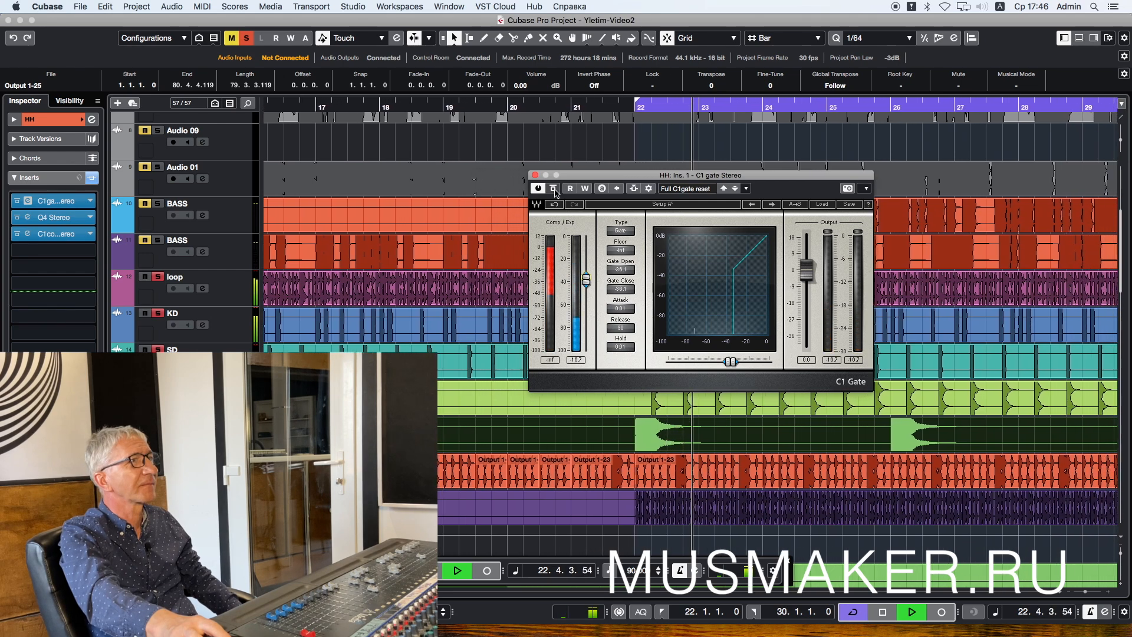
pyautogui.press('space')
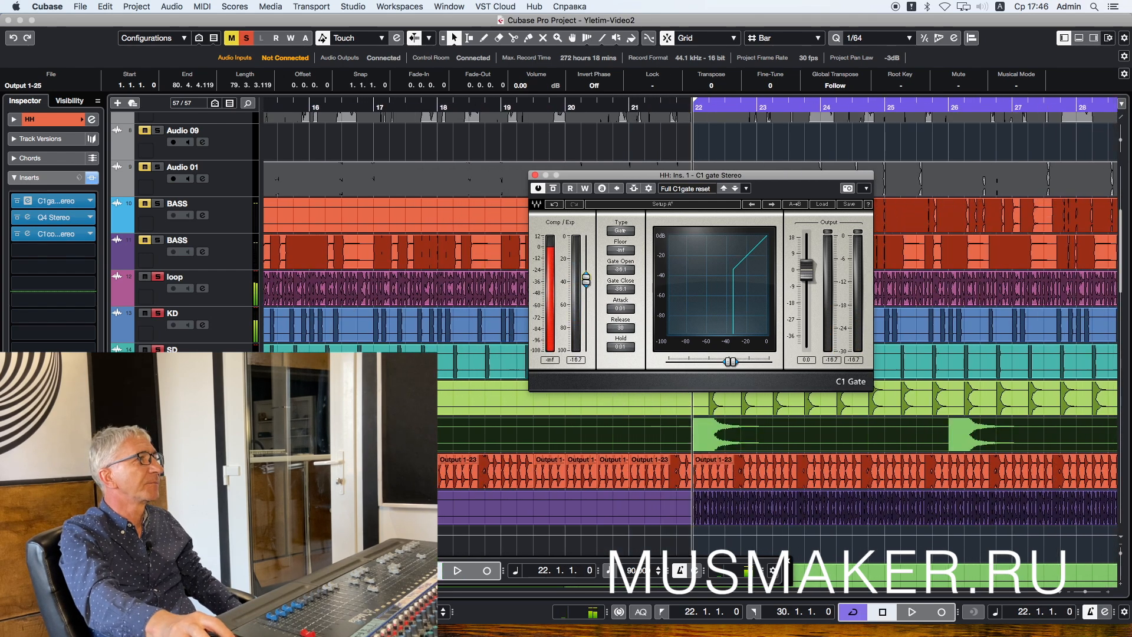
# Step: Show the channel settings of the HH track and pan the TAMB track to L40
pyautogui.click(158, 459)
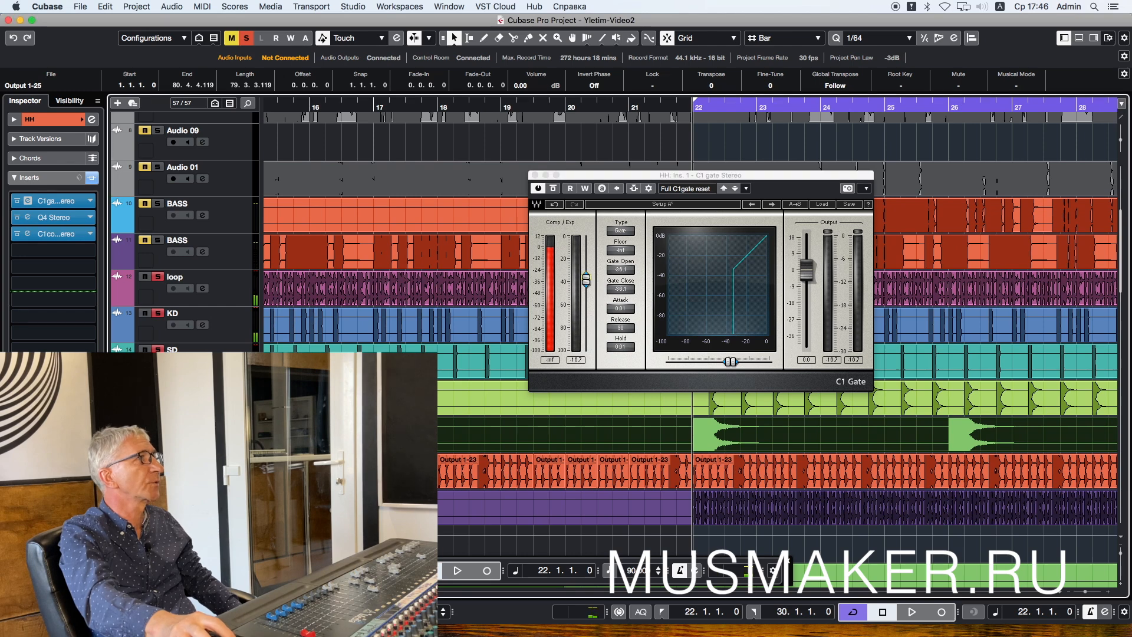
pyautogui.click(60, 119)
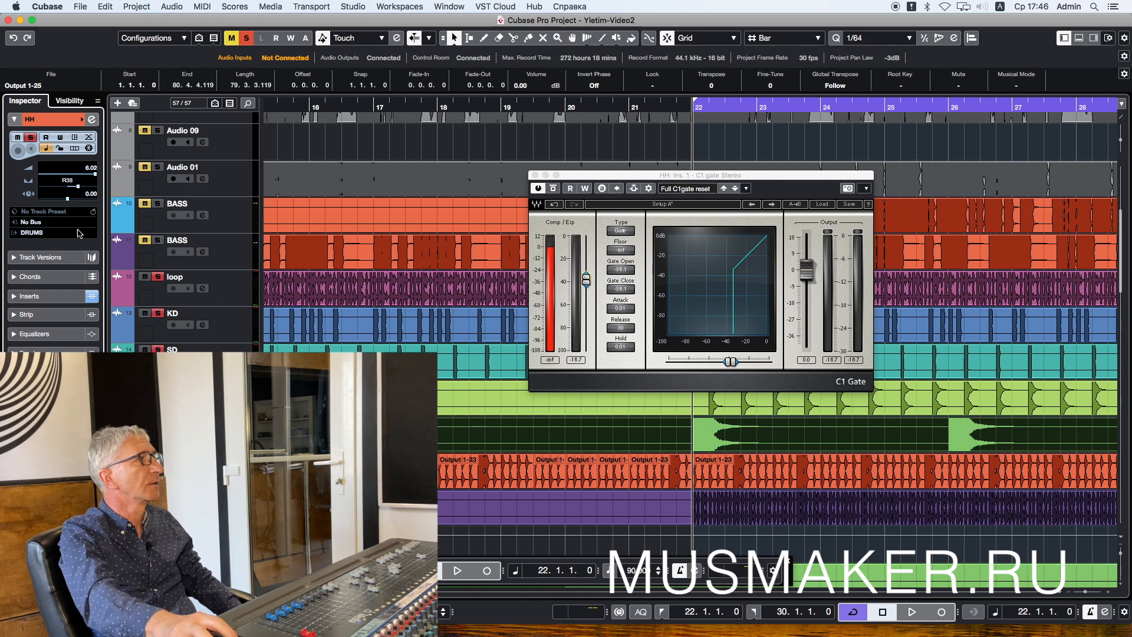
pyautogui.click(158, 498)
pyautogui.moveTo(68, 189); pyautogui.dragTo(56, 188)
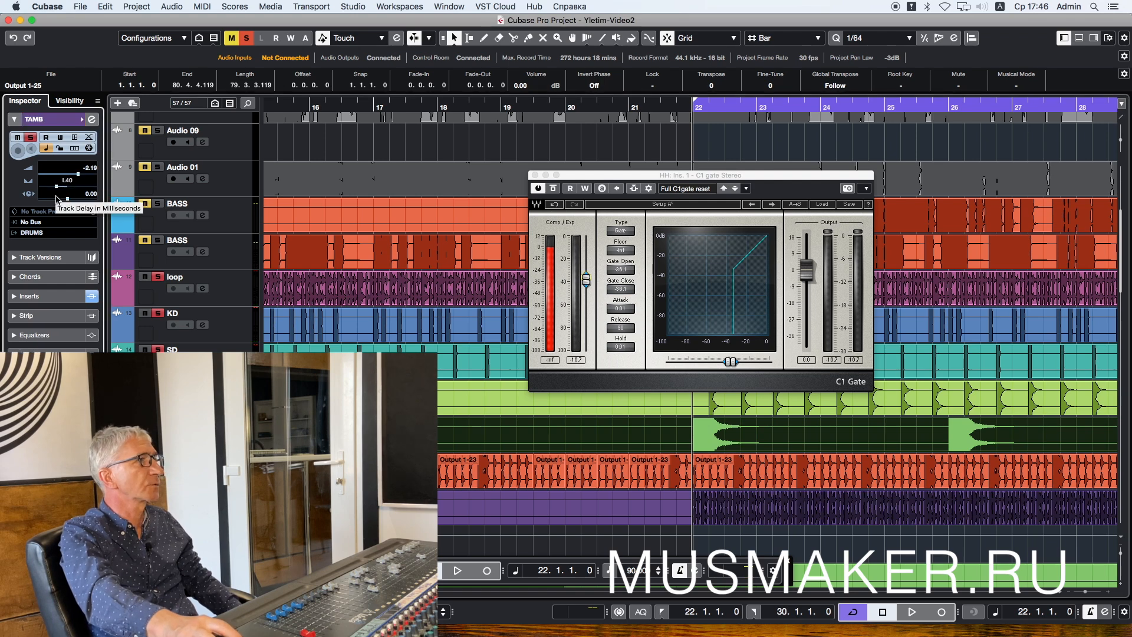
# Step: Set the HH track's volume to 3.00 in its channel settings
pyautogui.press('space')
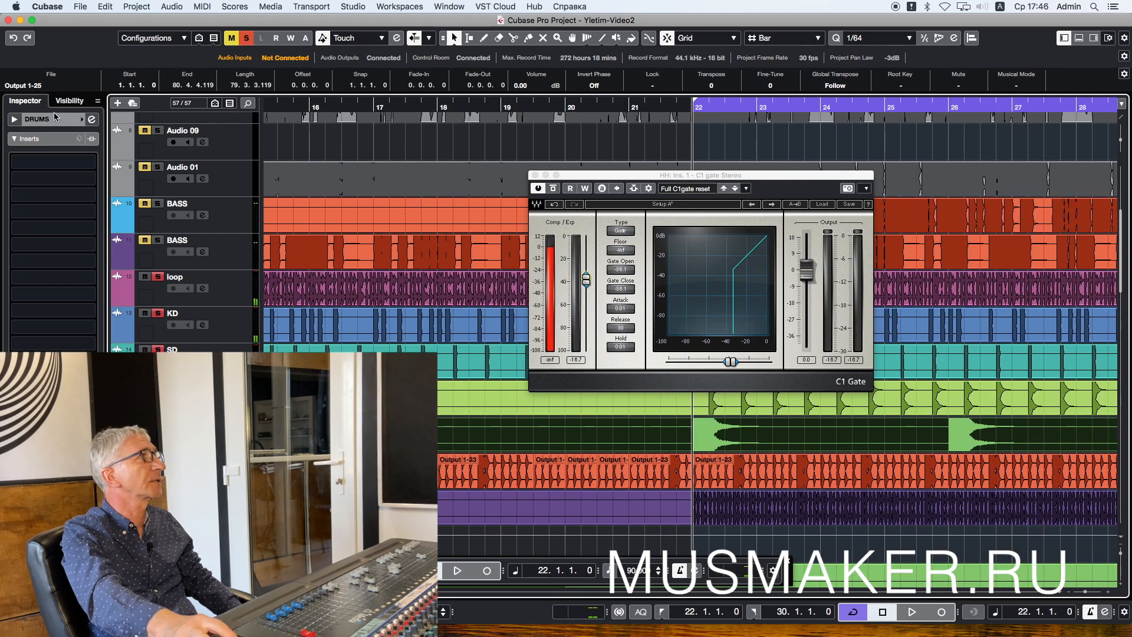
pyautogui.click(52, 123)
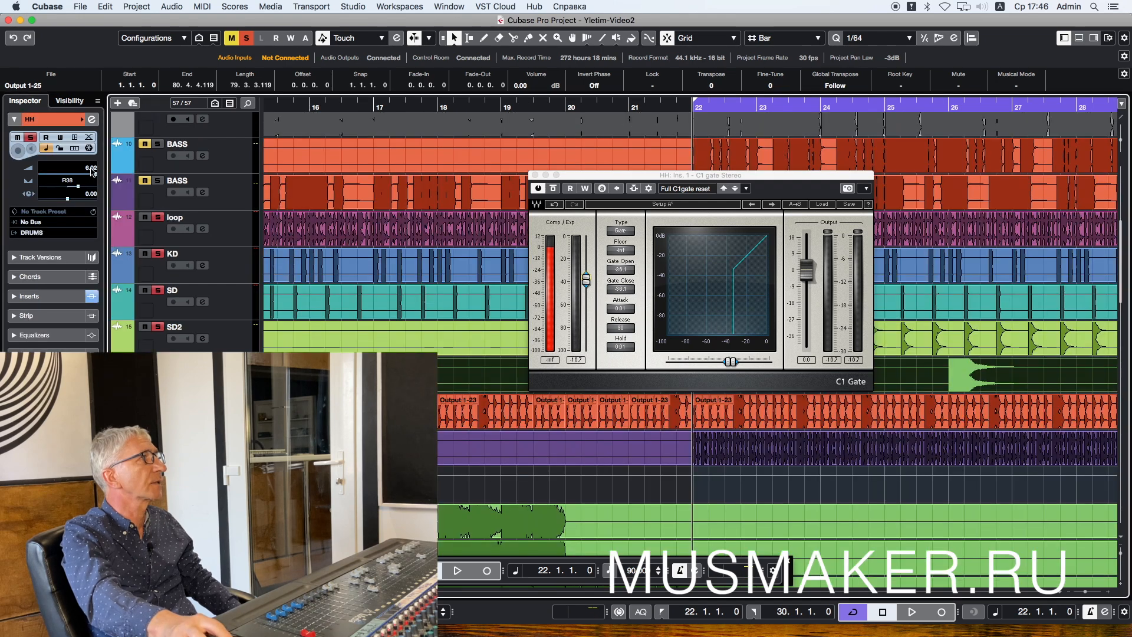
pyautogui.doubleClick(91, 169)
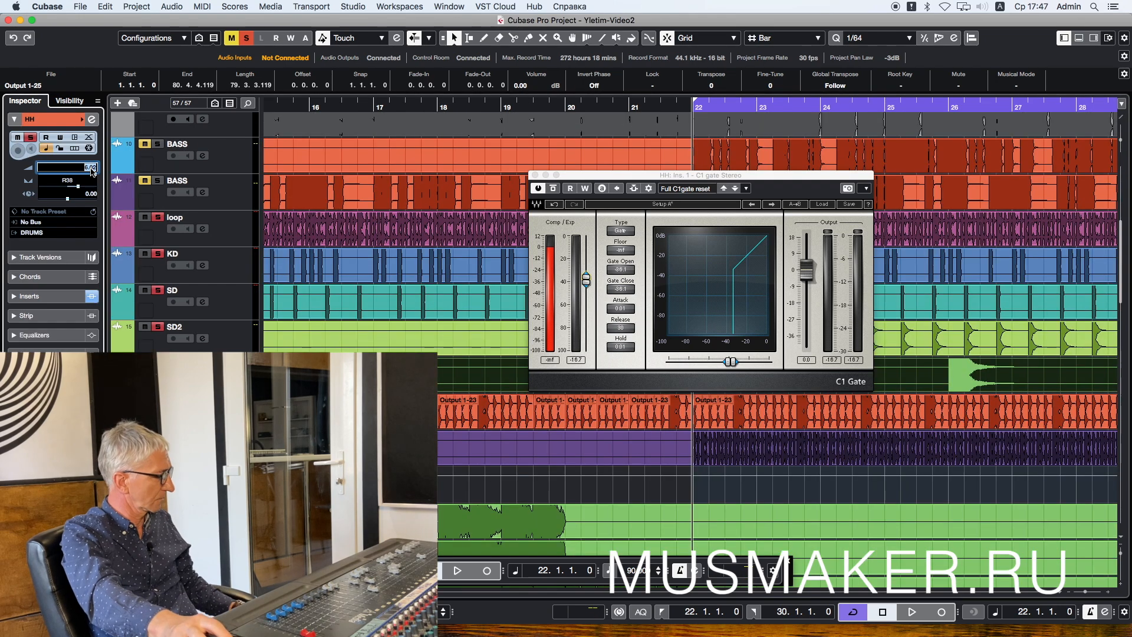
pyautogui.write('0')
pyautogui.press('Return')
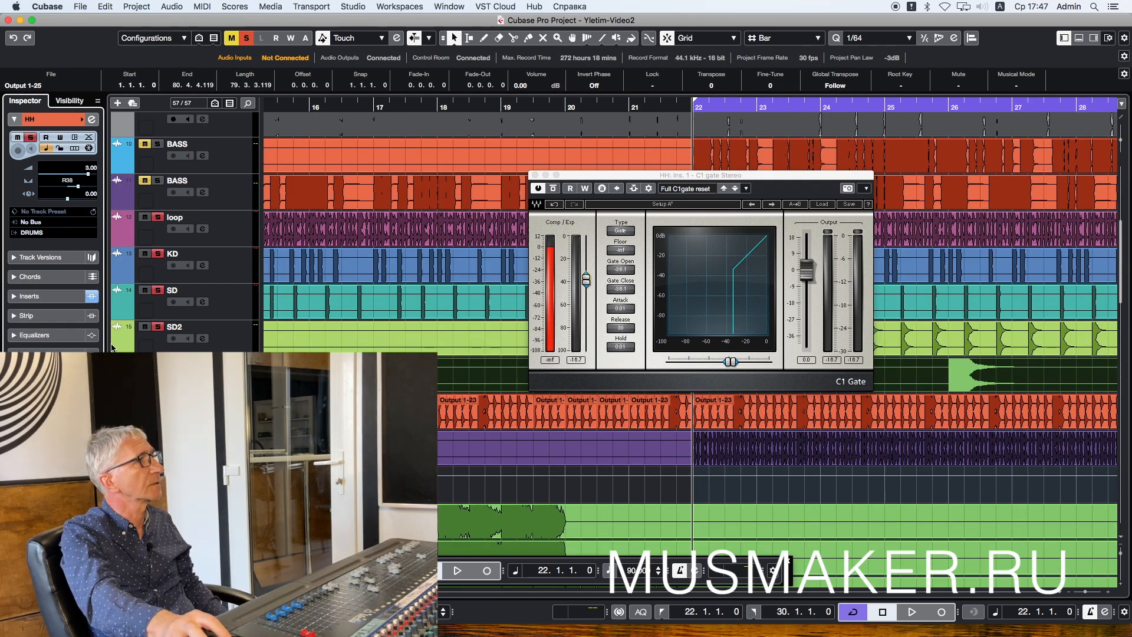
# Step: Set the TAMB track's volume to 0.00 and listen to the drums with the new level
pyautogui.press('Down')
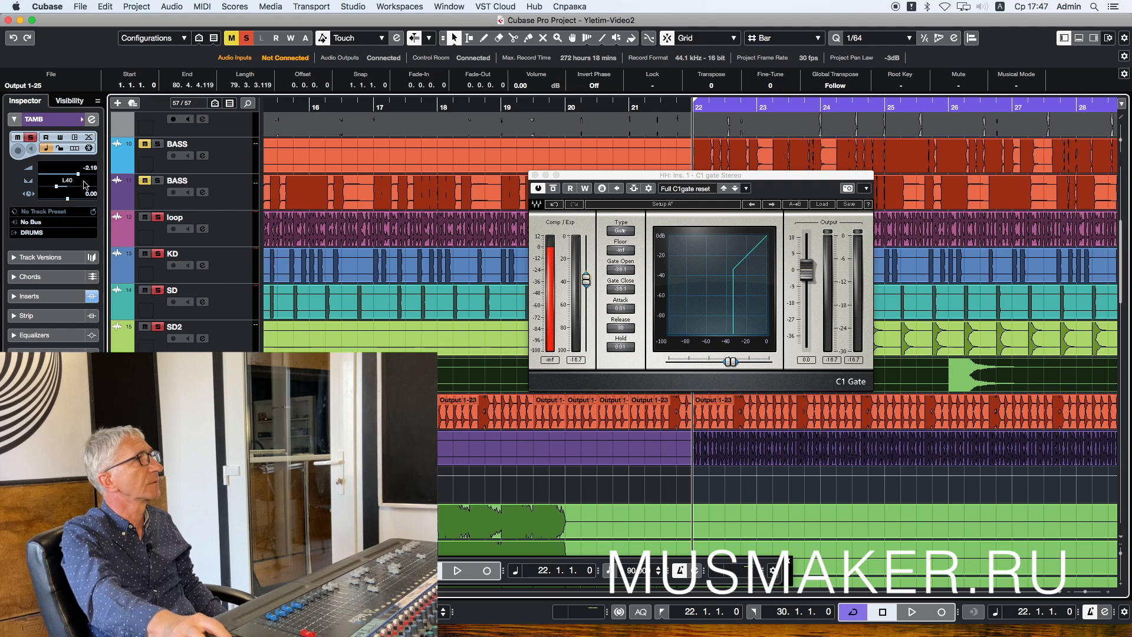
pyautogui.doubleClick(89, 168)
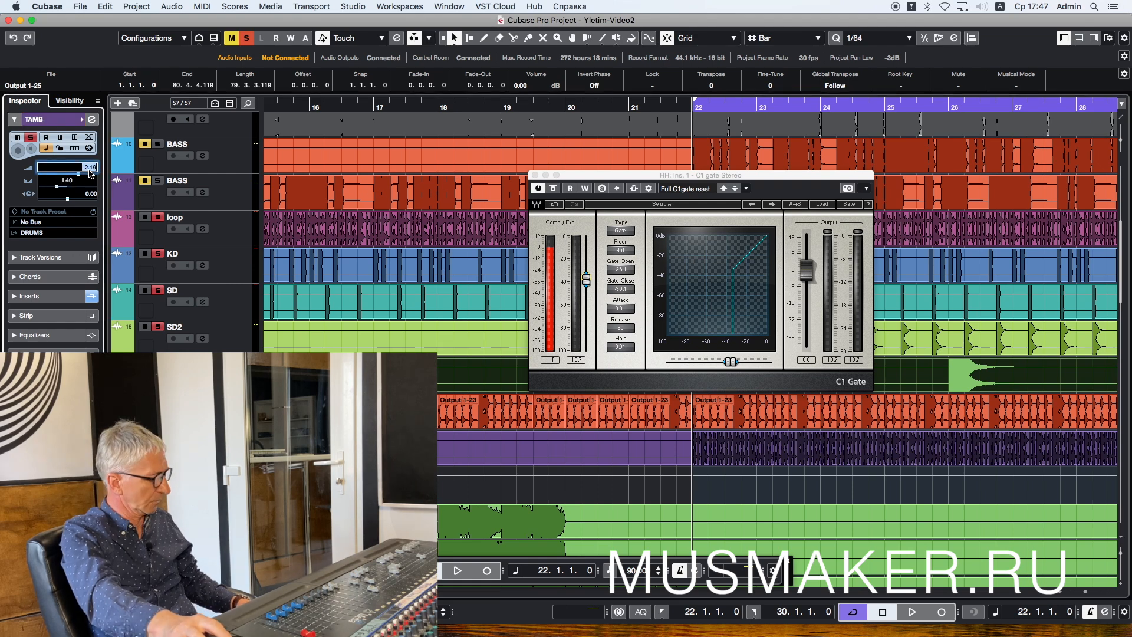
pyautogui.write('0')
pyautogui.press('Return')
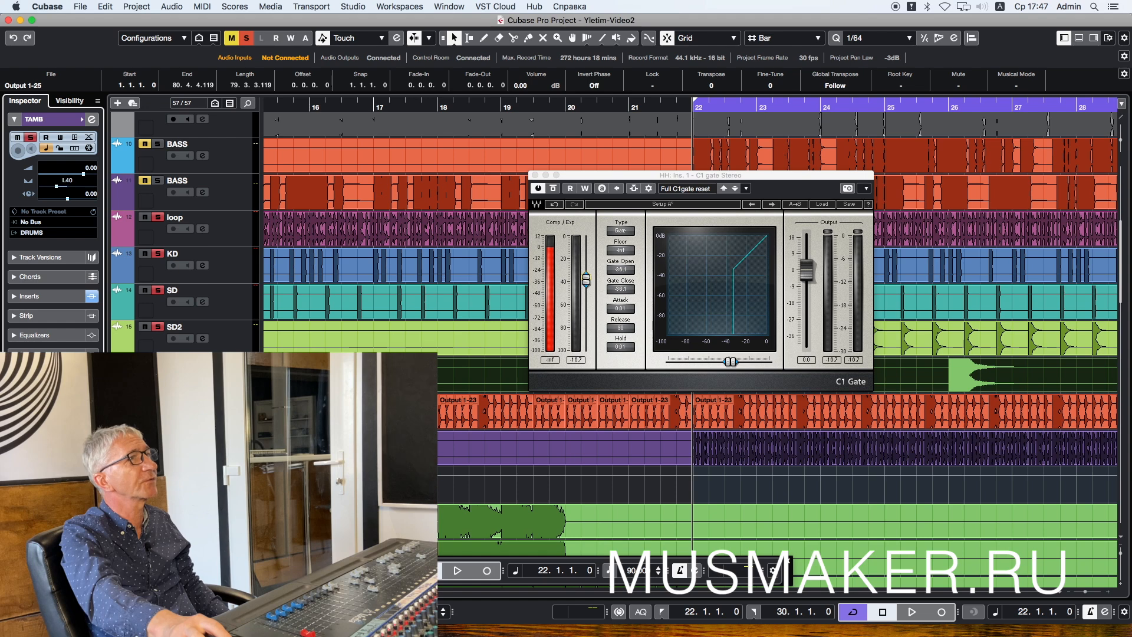
pyautogui.press('space')
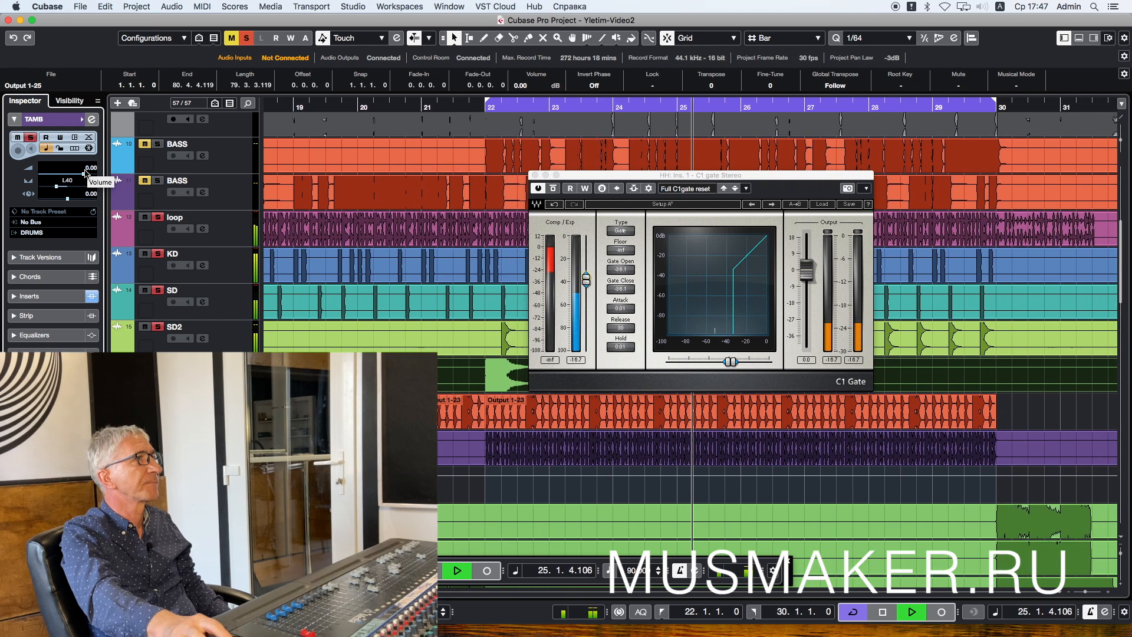
pyautogui.press('space')
# Step: Bypass the inserts of the drum tracks from loop to TAMB, going through them one after another, for comparison
pyautogui.click(219, 236)
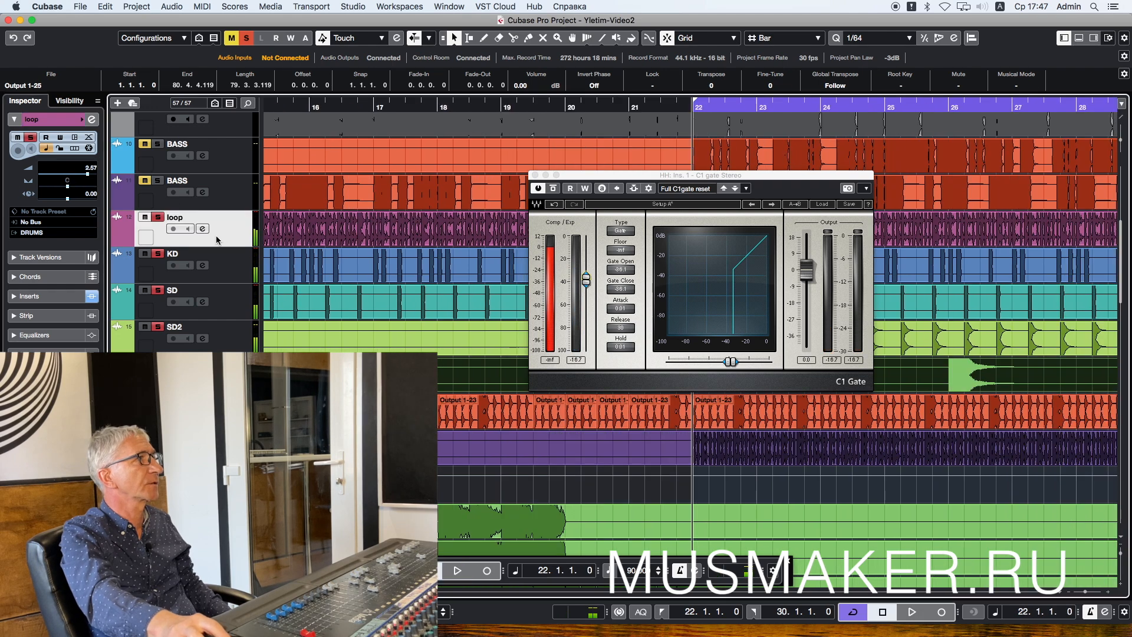
pyautogui.click(92, 296)
pyautogui.press('Down')
pyautogui.press('Down')
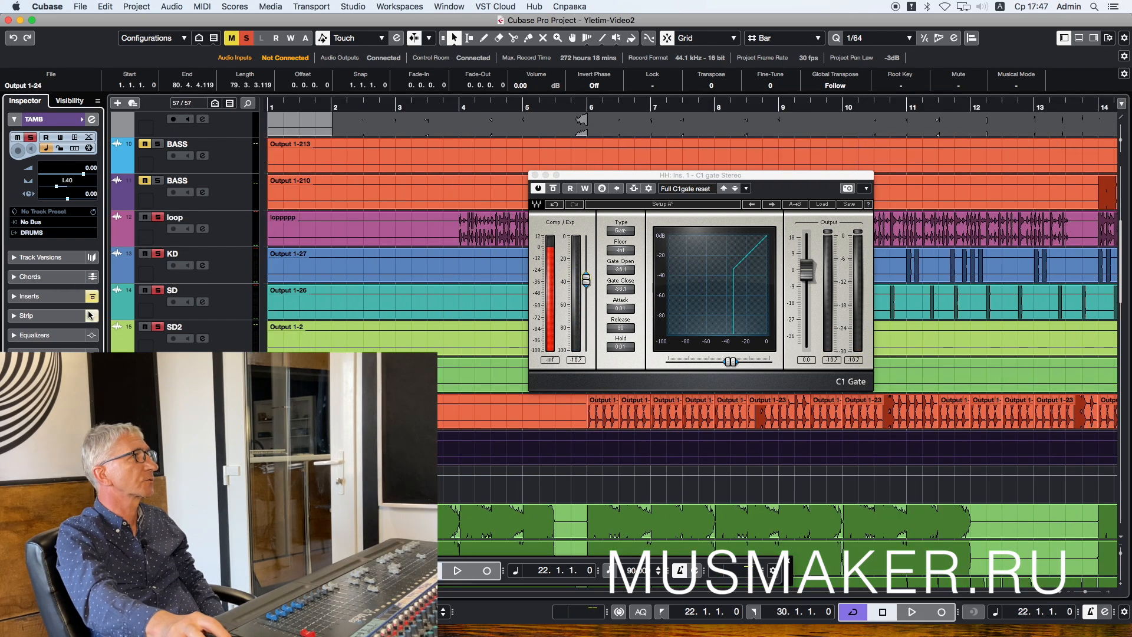
pyautogui.press('Up')
pyautogui.press('Up')
pyautogui.click(92, 296)
pyautogui.press('Up')
pyautogui.press('Up')
pyautogui.press('Up')
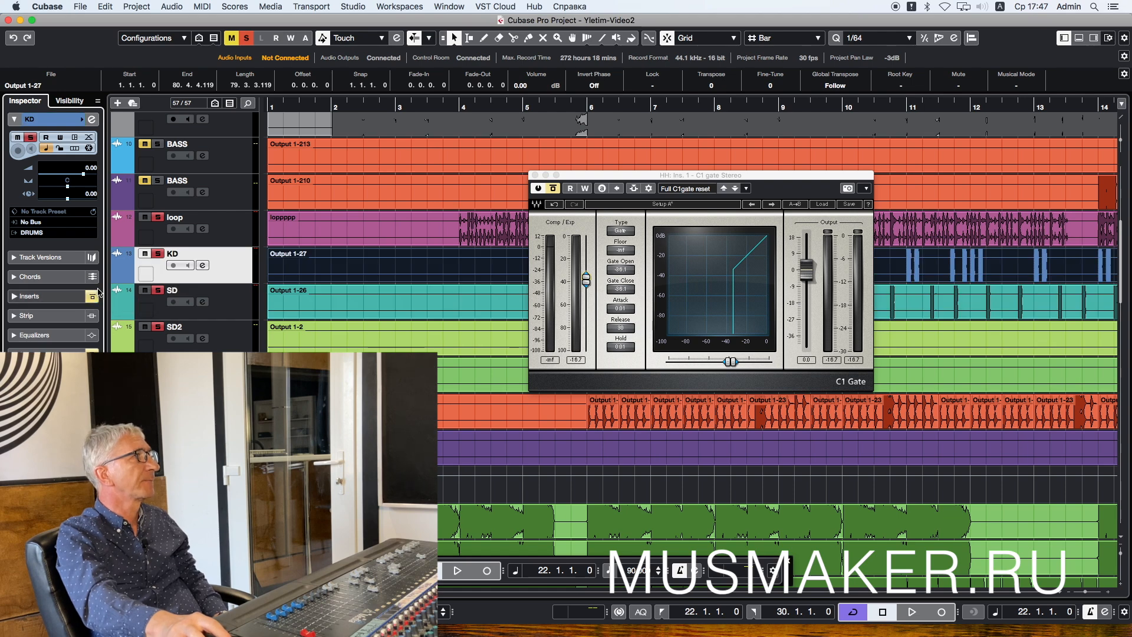
pyautogui.press('Up')
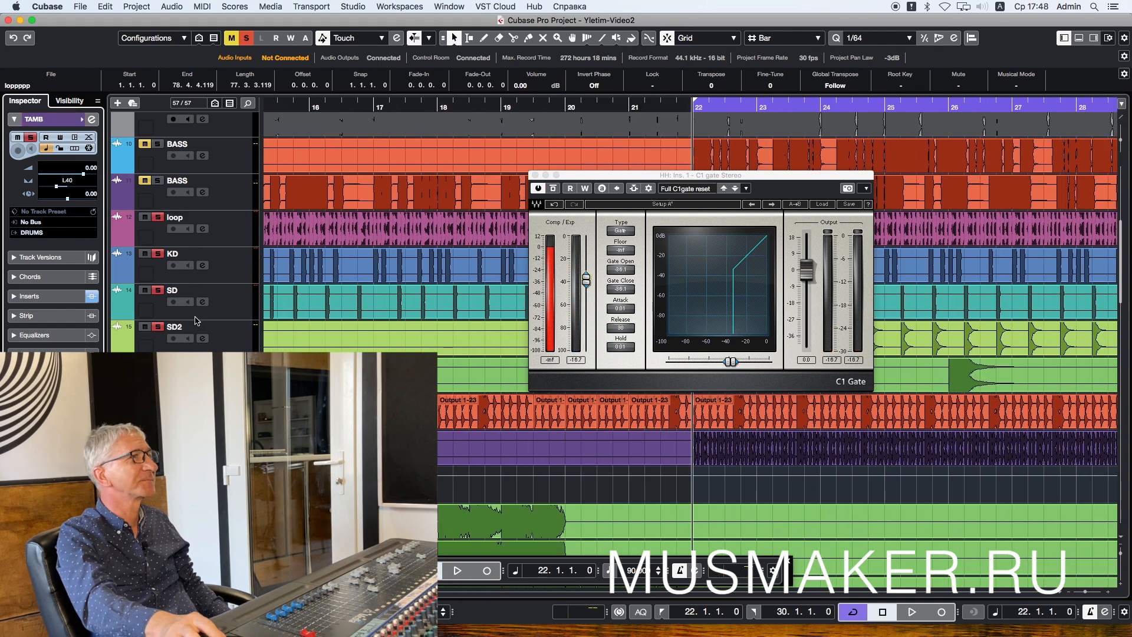
# Step: Listen to the drums with all their inserts active and close the HH gate
pyautogui.press('space')
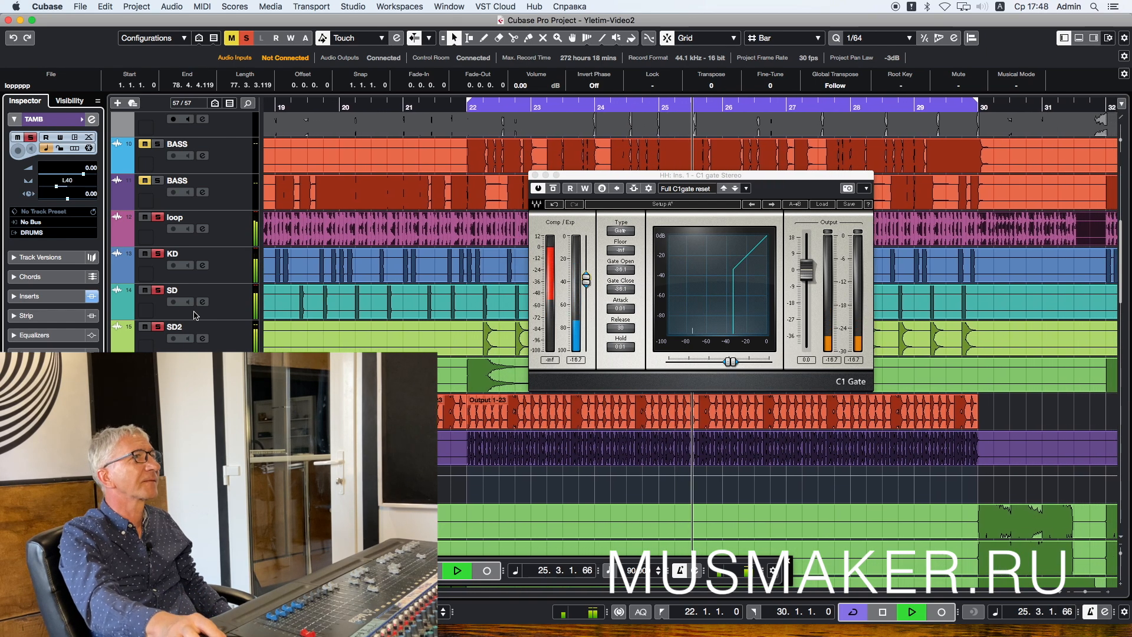
pyautogui.press('space')
pyautogui.click(536, 176)
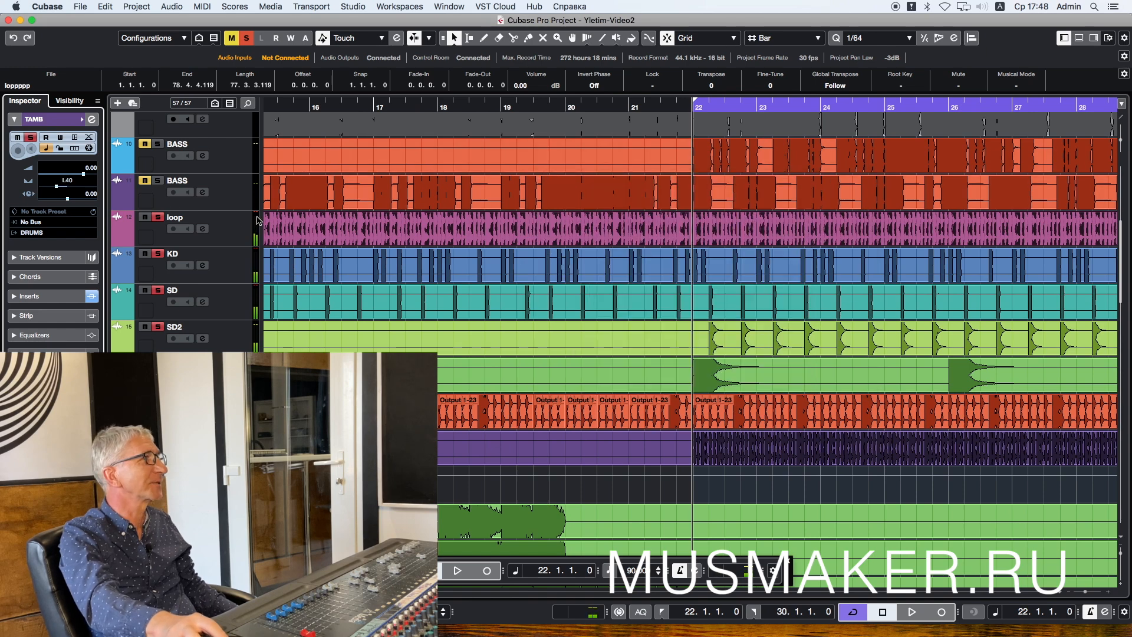
# Step: Solo only the loop track, play it and open its Q4 Stereo equalizer
pyautogui.click(158, 219)
pyautogui.click(158, 236)
pyautogui.press('space')
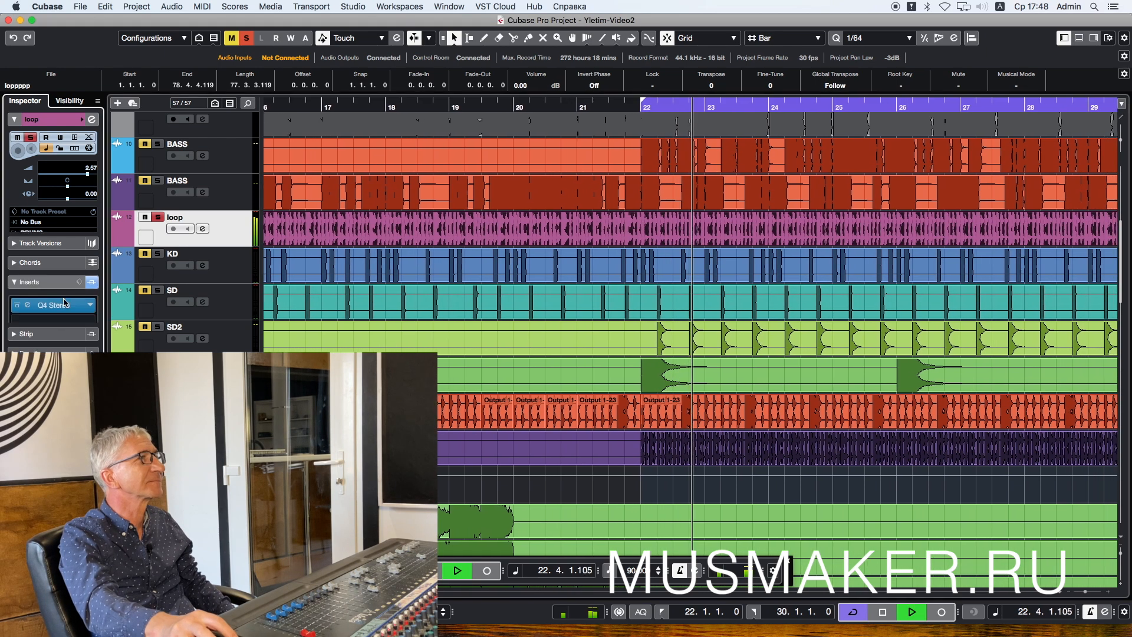
pyautogui.click(35, 296)
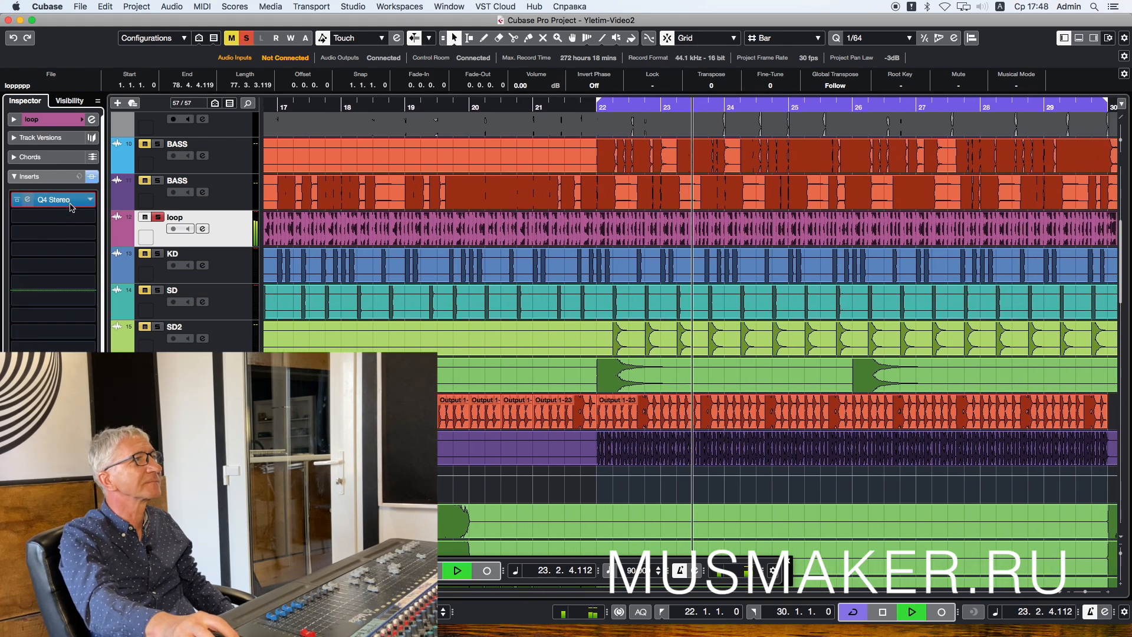
pyautogui.click(56, 199)
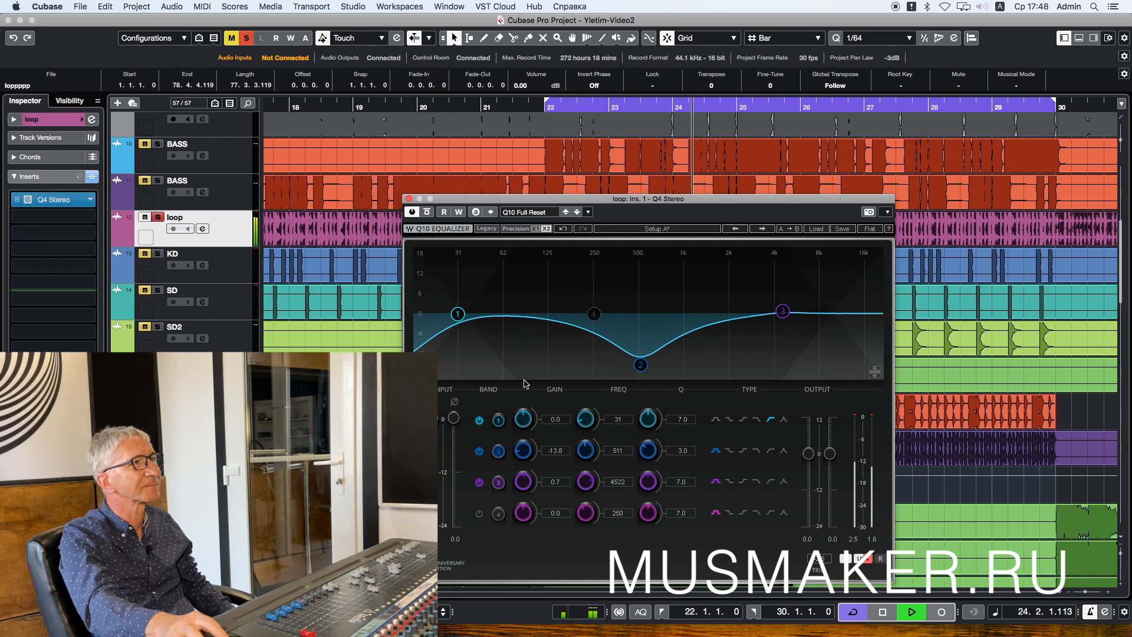
# Step: Enable band 4 of the loop equalizer and set its frequency to 120 and its gain to 18.0
pyautogui.click(478, 513)
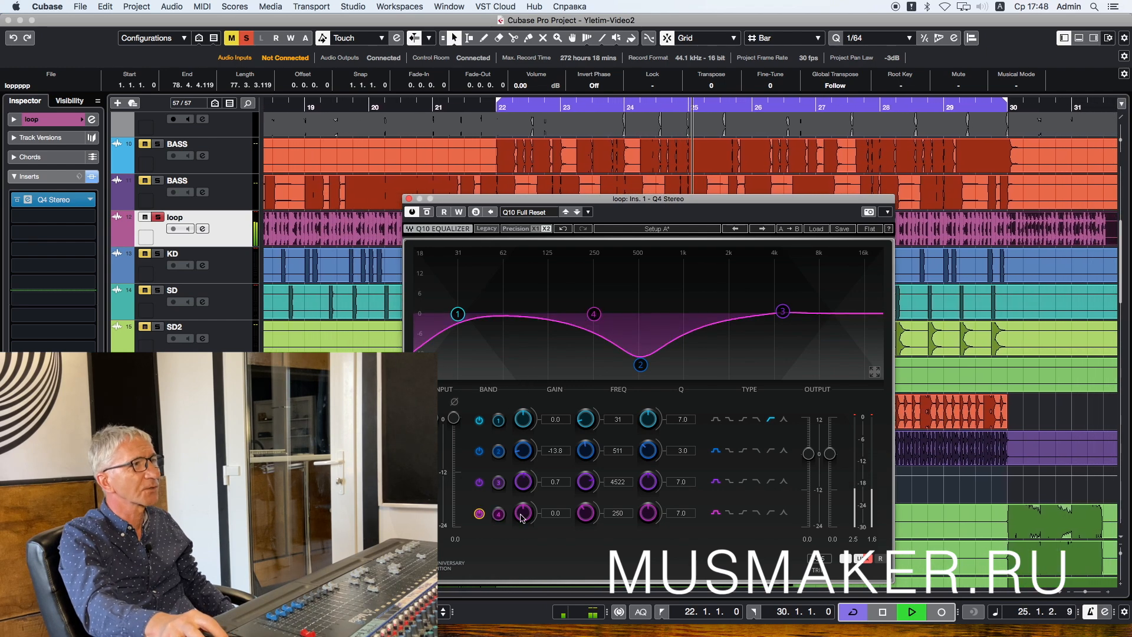
pyautogui.click(614, 513)
pyautogui.write('120')
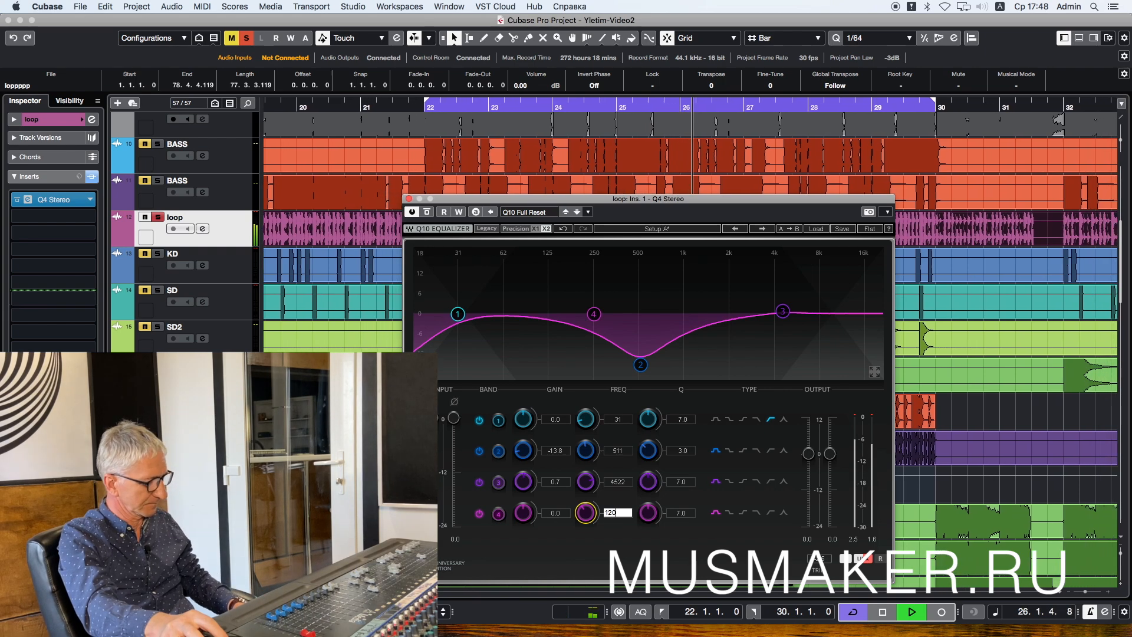
pyautogui.press('Return')
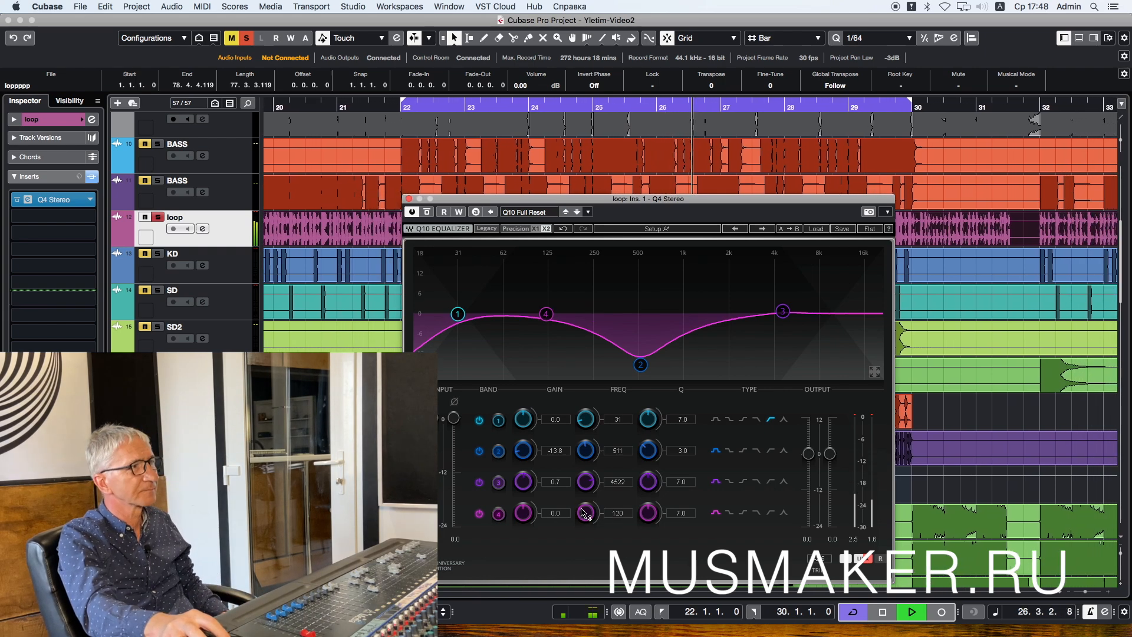
pyautogui.click(559, 512)
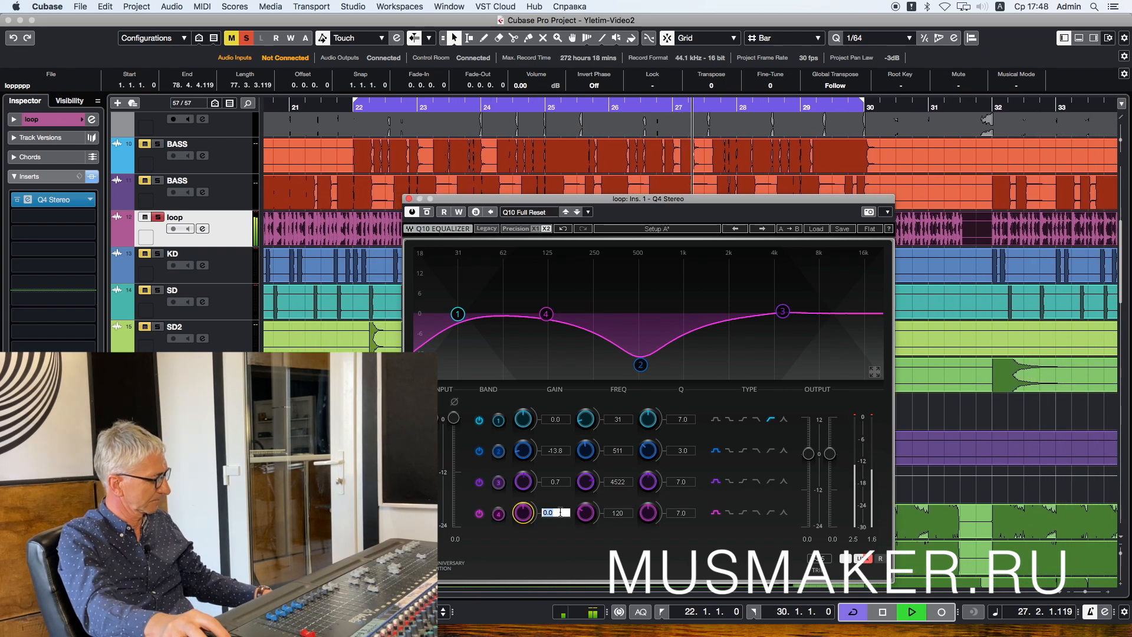
pyautogui.write('-13.')
pyautogui.write('8')
pyautogui.press('Return')
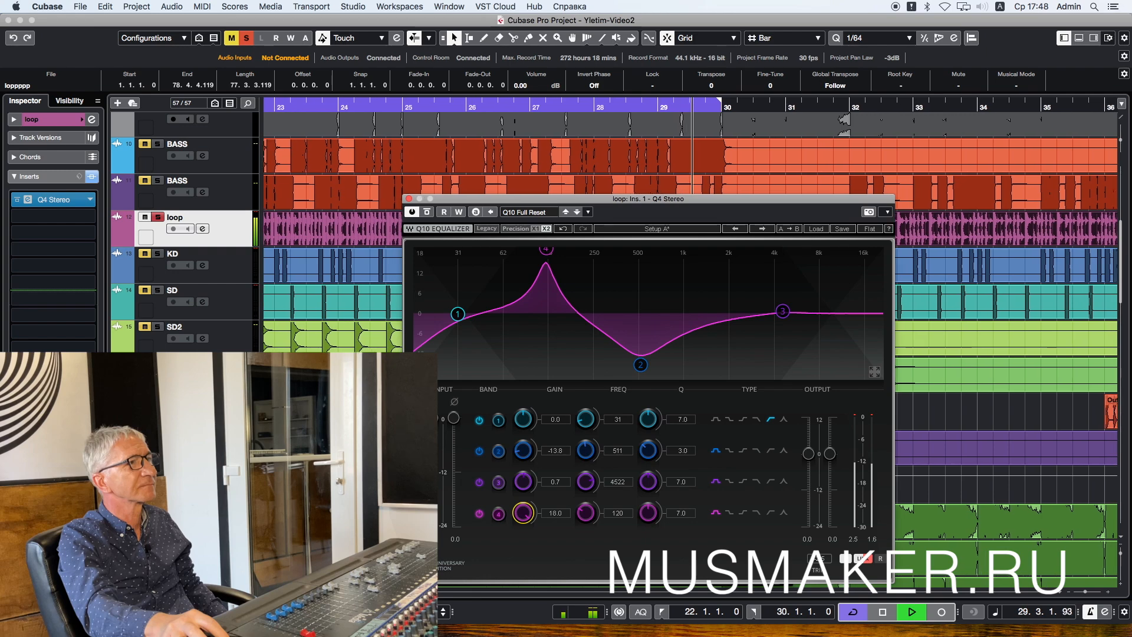
# Step: Set the frequency of band 4 in the loop equalizer to 124 and play the soloed loop
pyautogui.moveTo(586, 513); pyautogui.dragTo(586, 518)
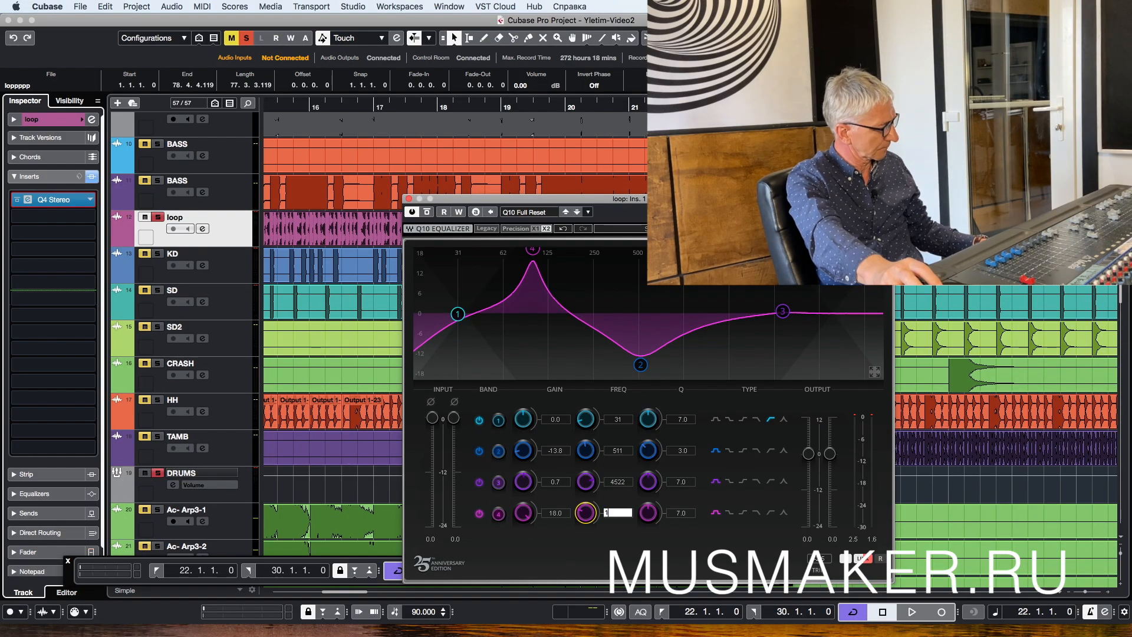
pyautogui.write('12')
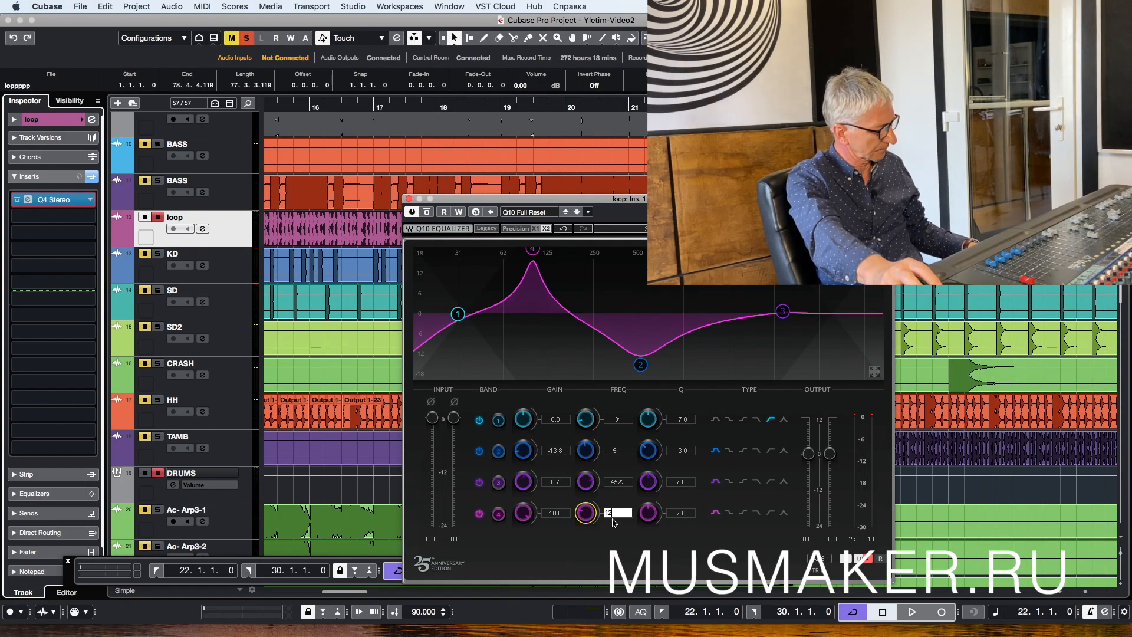
pyautogui.write('4')
pyautogui.press('Return')
pyautogui.press('space')
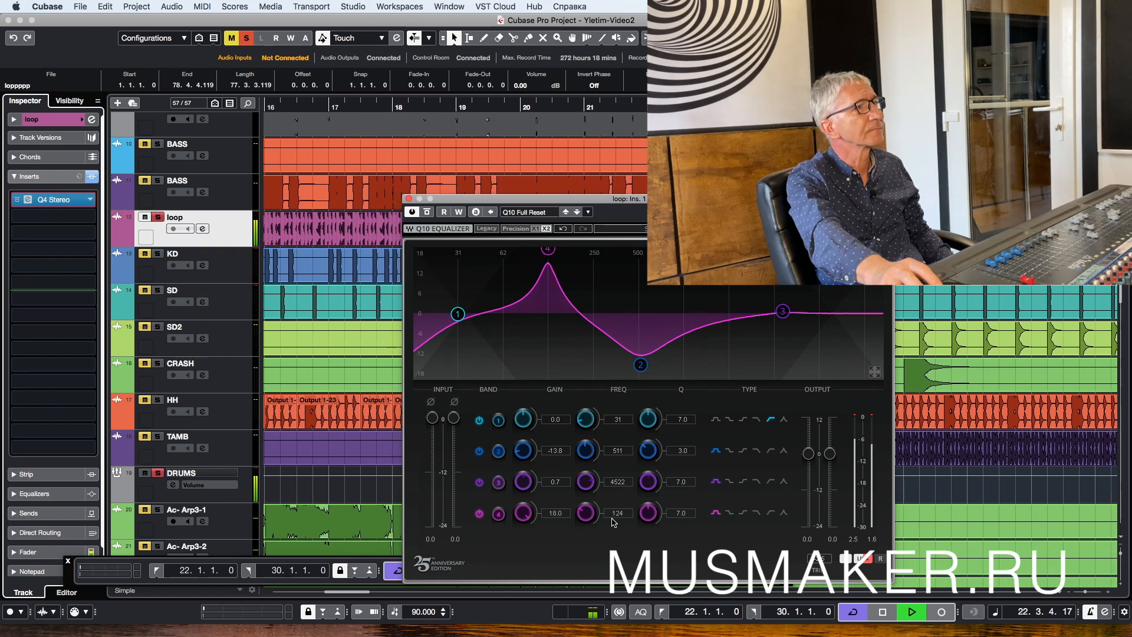
# Step: Solo the KD track together with the loop and try gains of 9, 8 and 12 on band 4 of the loop equalizer
pyautogui.click(157, 255)
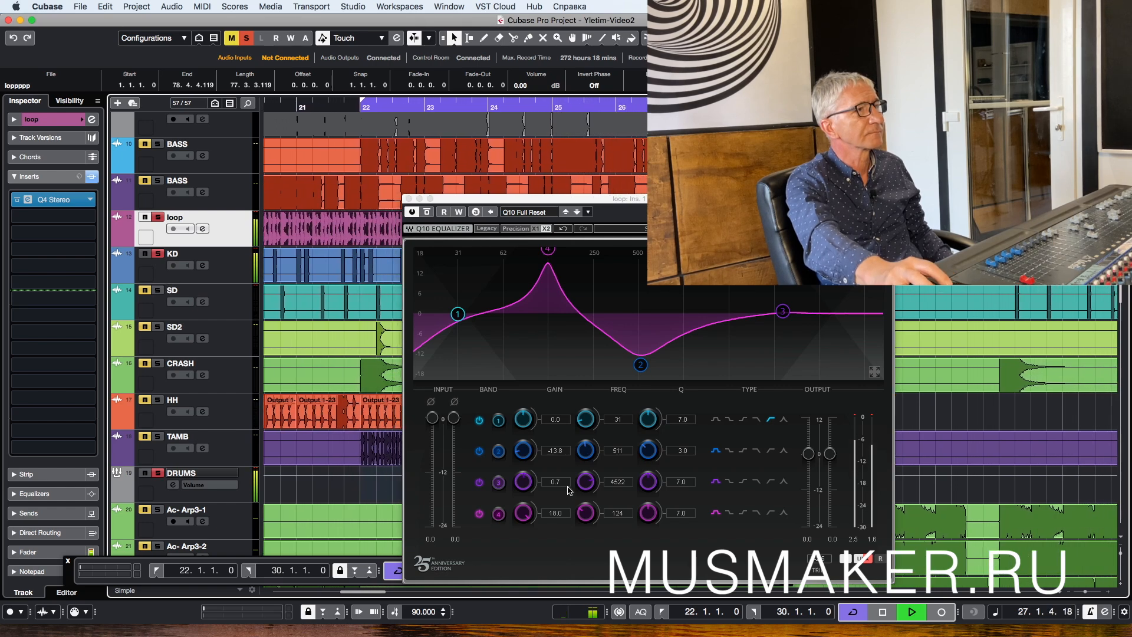
pyautogui.click(561, 515)
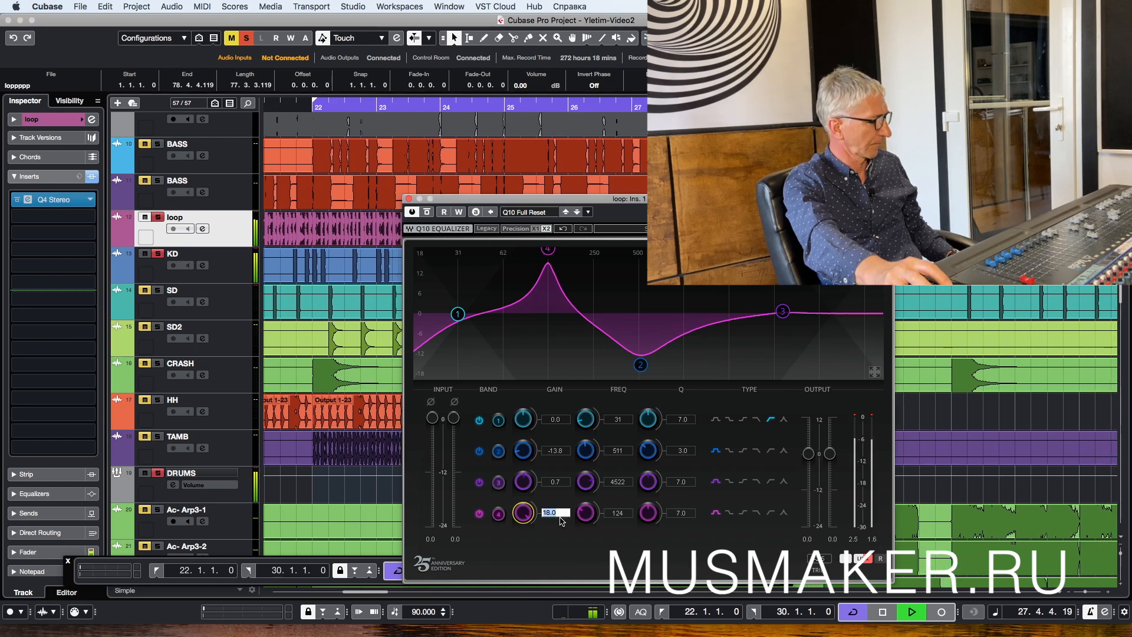
pyautogui.write('9')
pyautogui.press('Return')
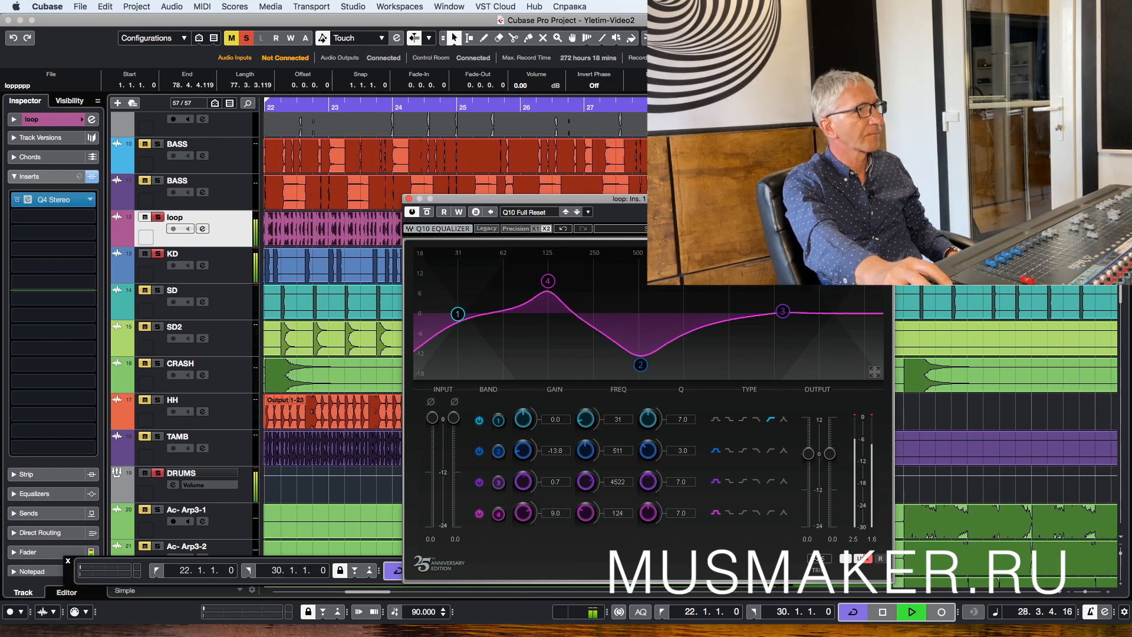
pyautogui.click(561, 514)
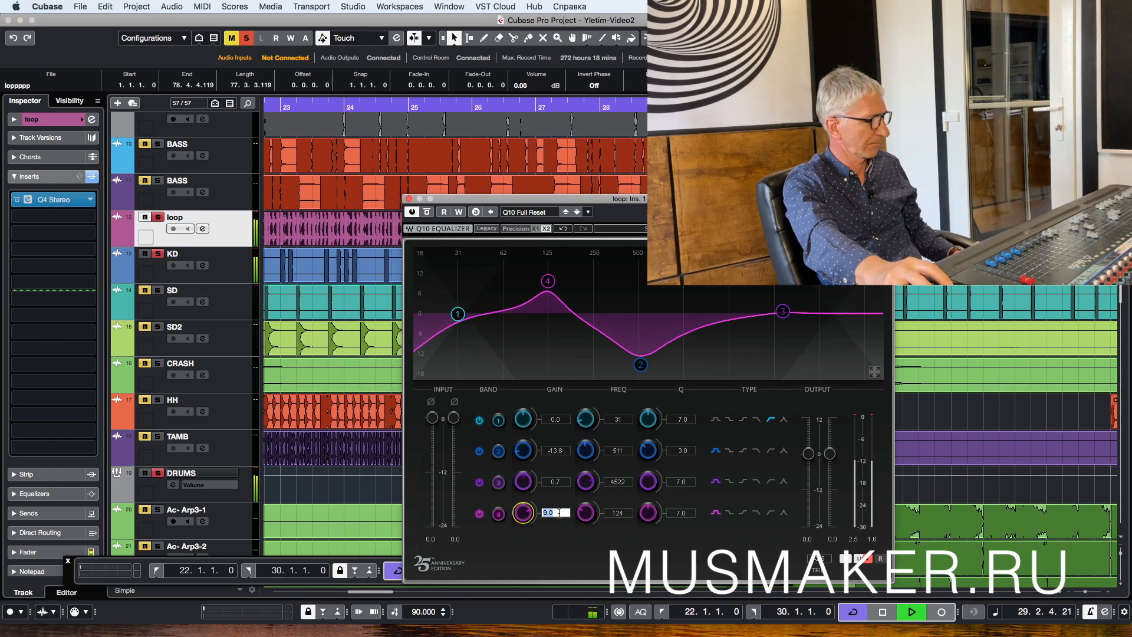
pyautogui.write('8')
pyautogui.press('Return')
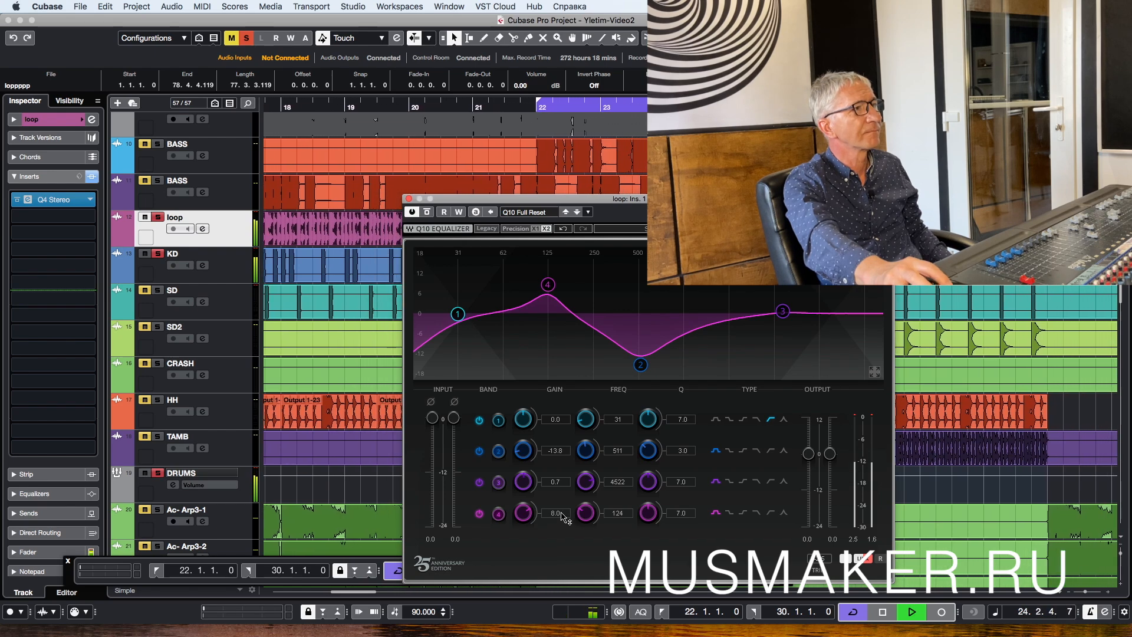
pyautogui.click(562, 513)
pyautogui.write('12')
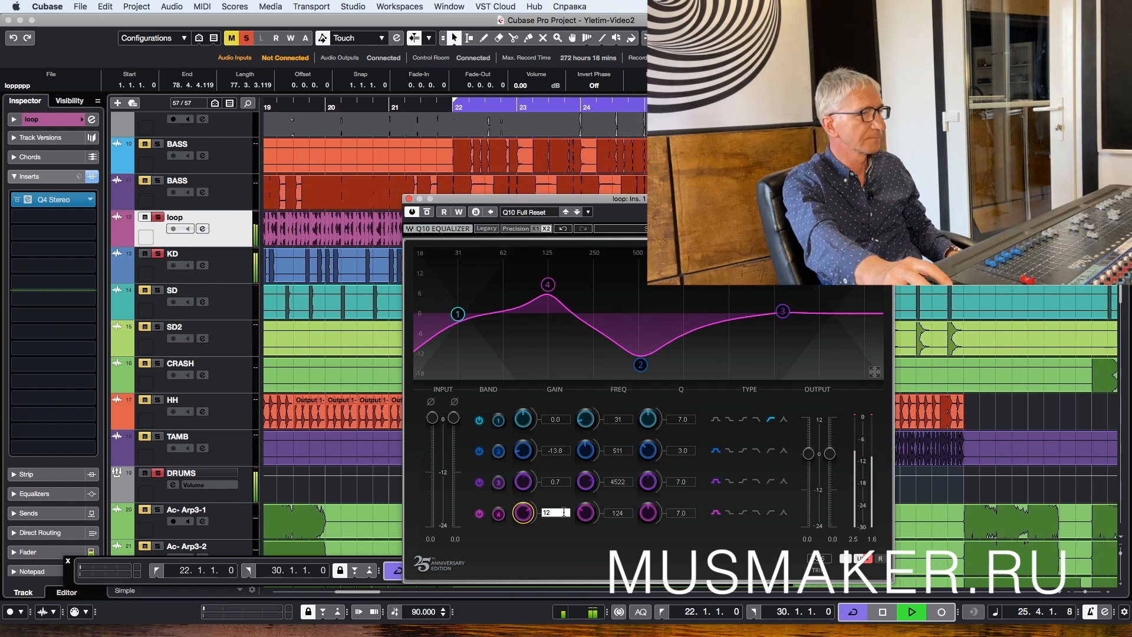
pyautogui.press('Return')
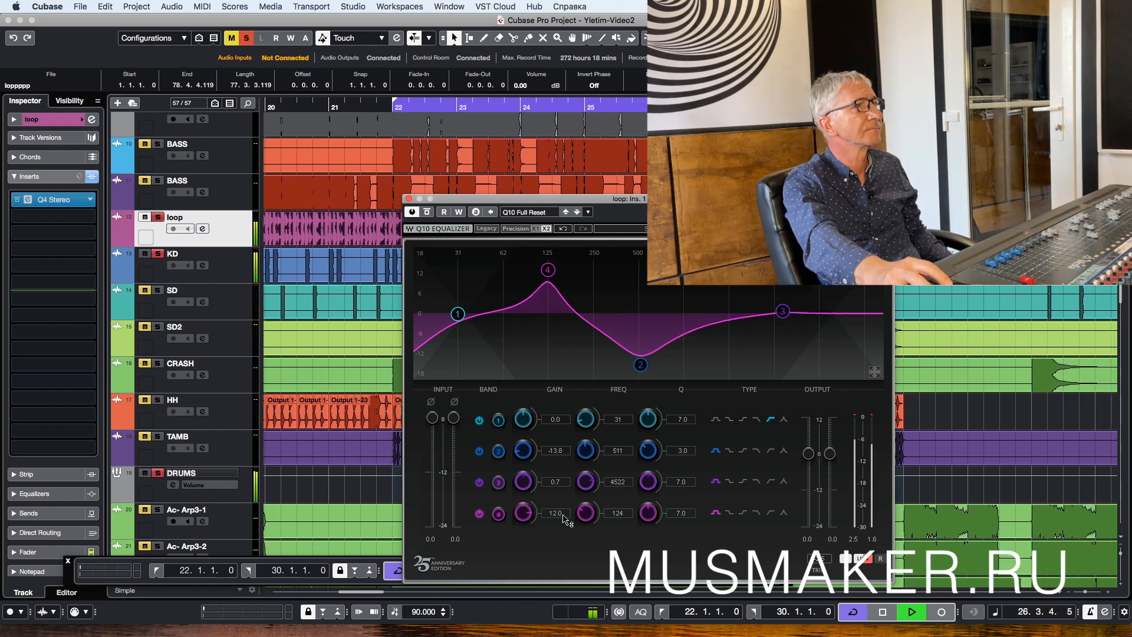
# Step: Solo only the loop track again and set the gain of its equalizer's band 4 to 18
pyautogui.keyDown('super'); pyautogui.click(158, 219); pyautogui.keyUp('super')
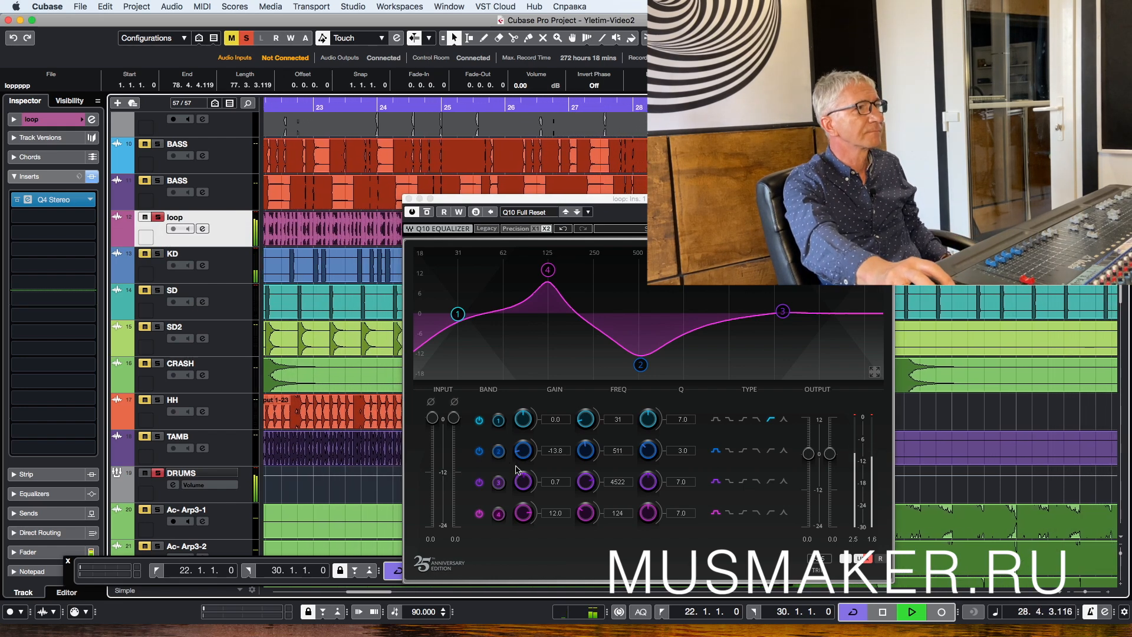
pyautogui.doubleClick(554, 511)
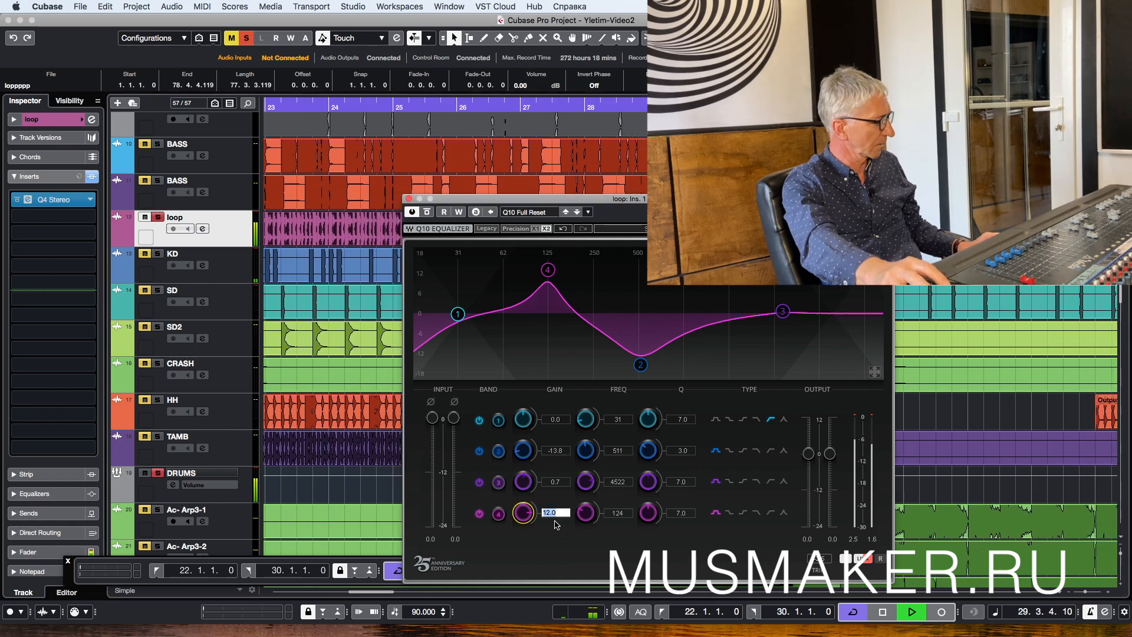
pyautogui.write('1')
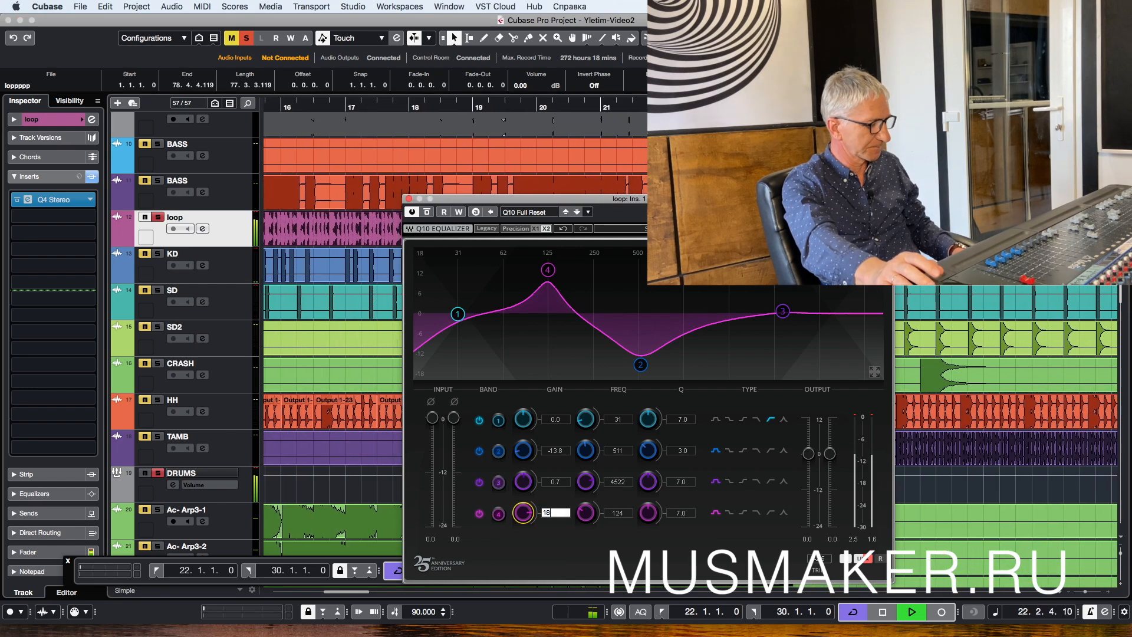
pyautogui.write('8')
pyautogui.press('Return')
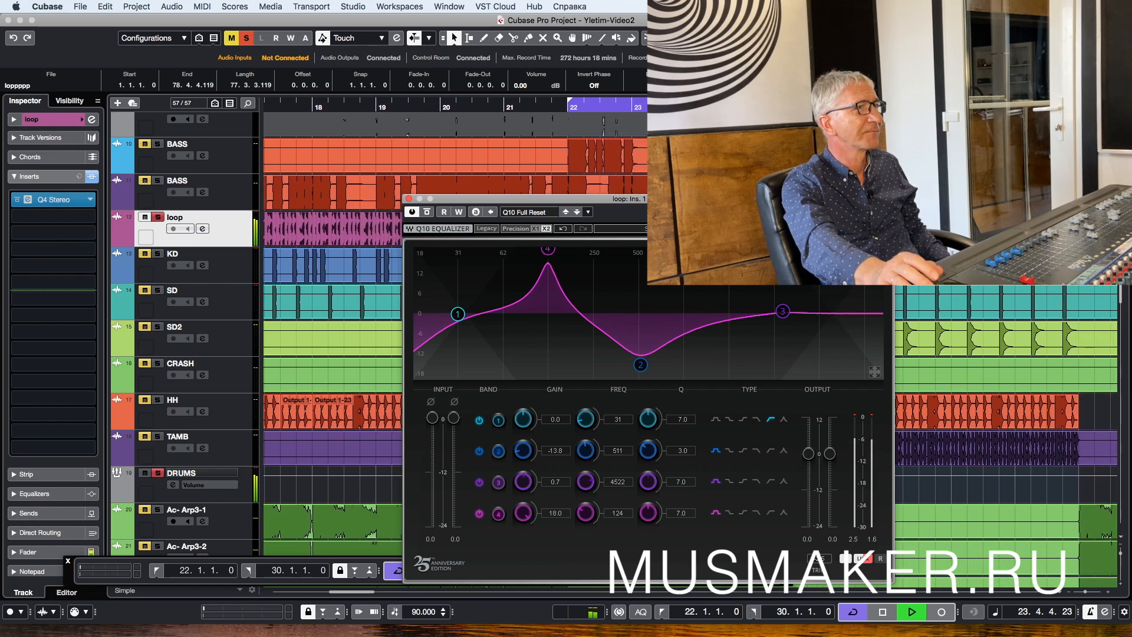
# Step: Solo all the drum tracks from loop to DRUMS and play them together
pyautogui.press('space')
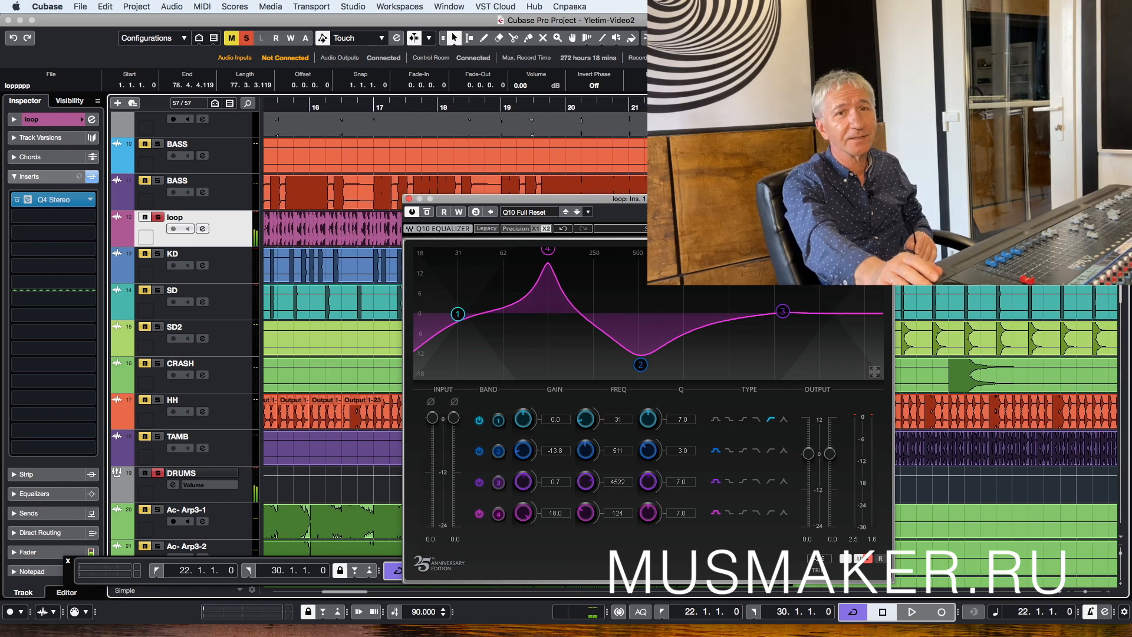
pyautogui.press('space')
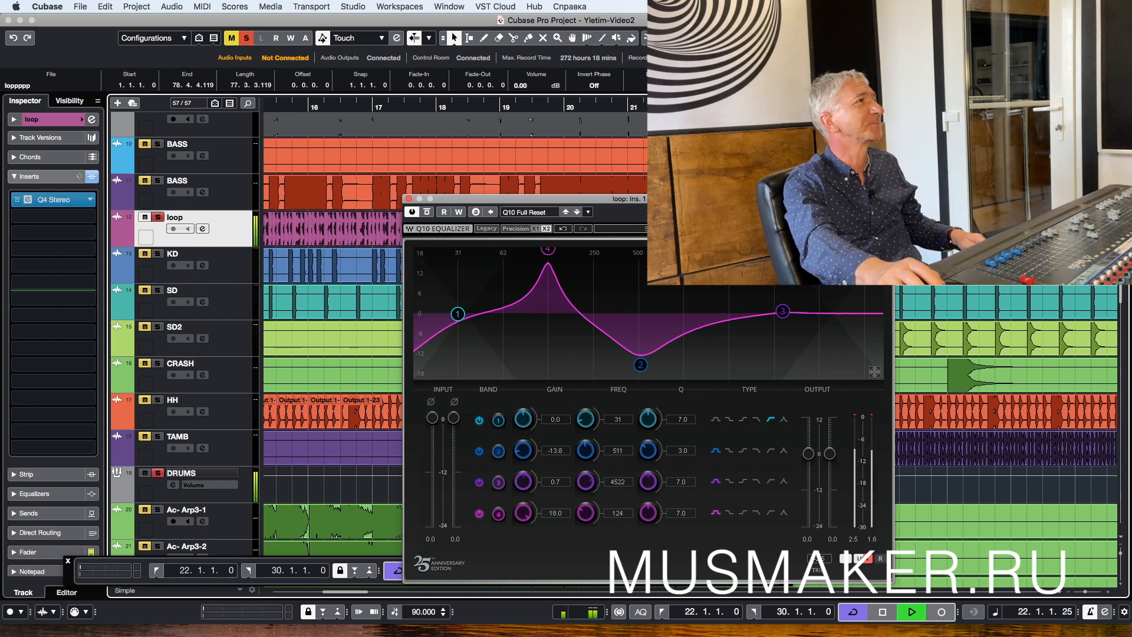
pyautogui.press('space')
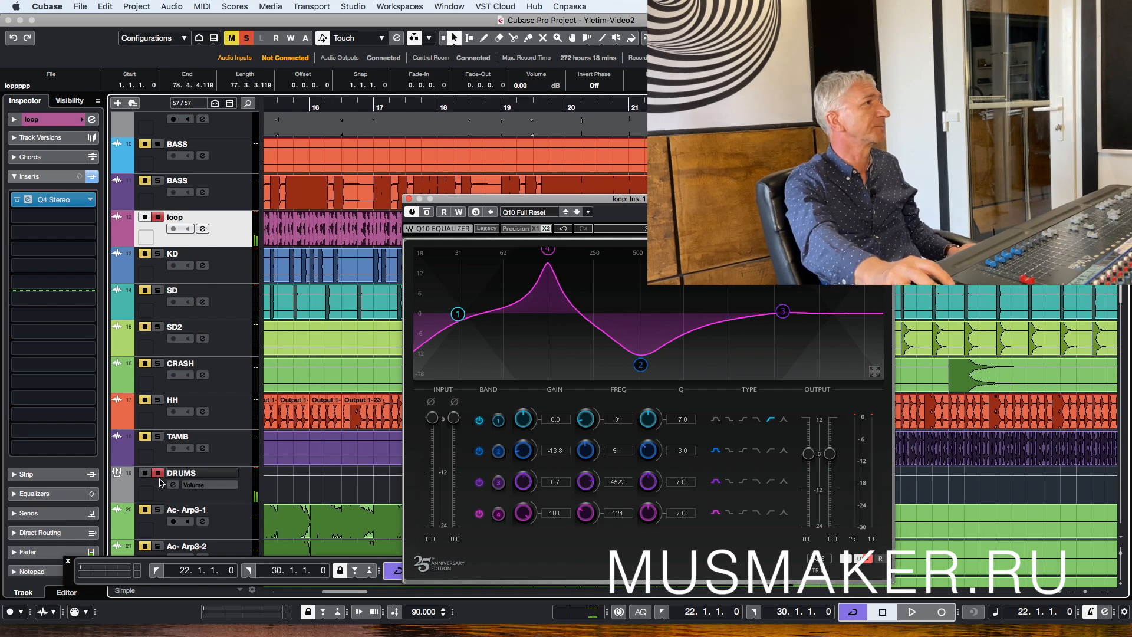
pyautogui.press('space')
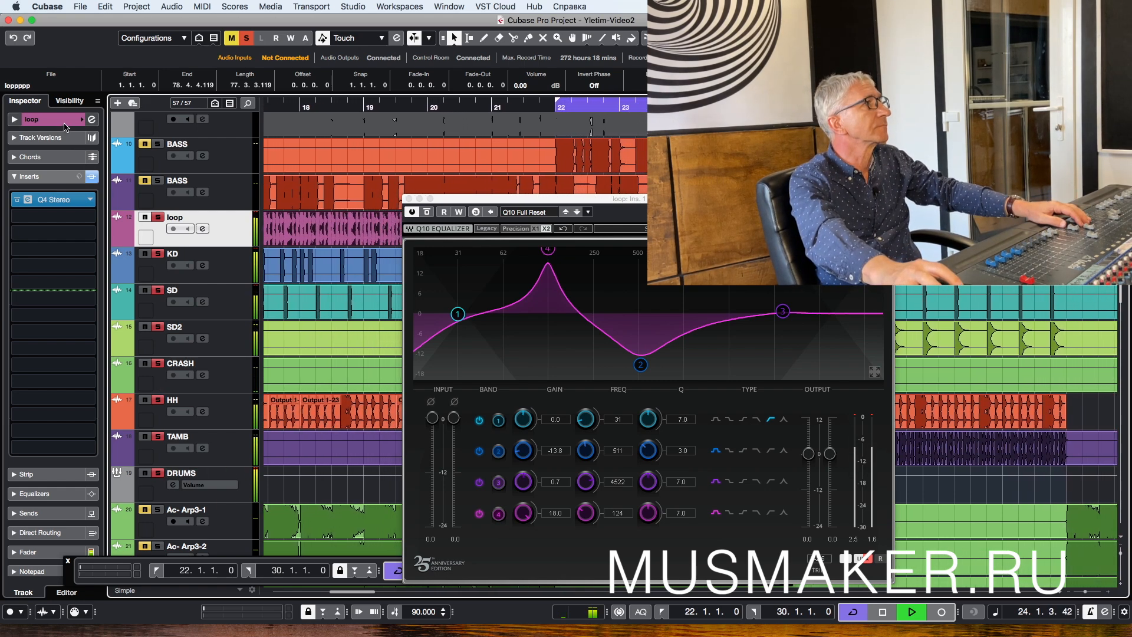
# Step: Show the basic track settings of the loop and set its volume to 5
pyautogui.click(65, 122)
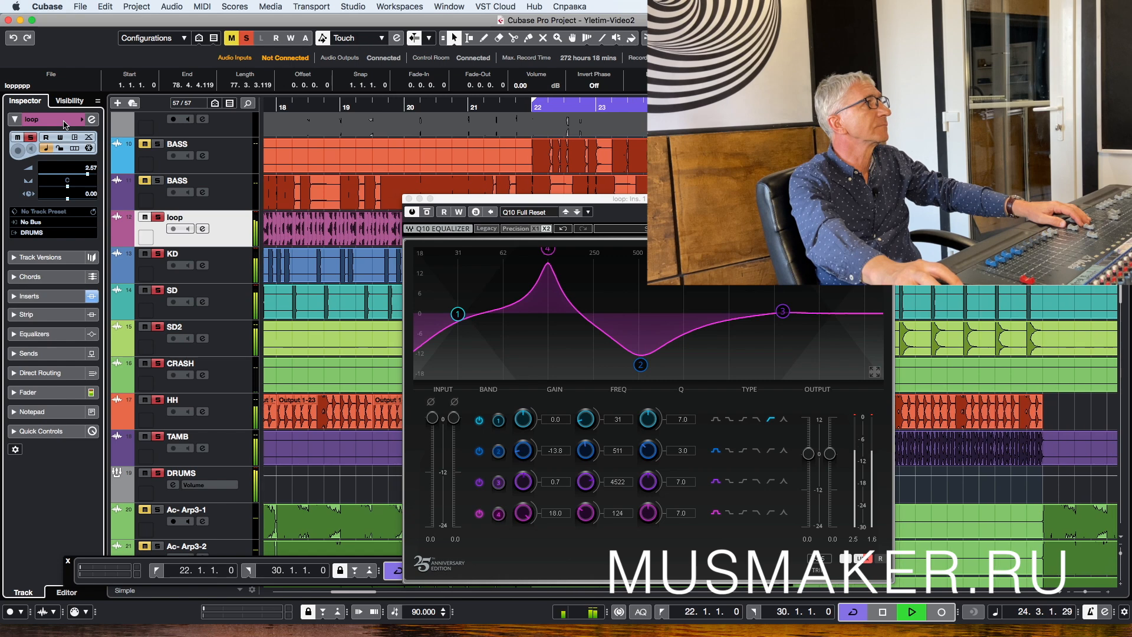
pyautogui.doubleClick(91, 168)
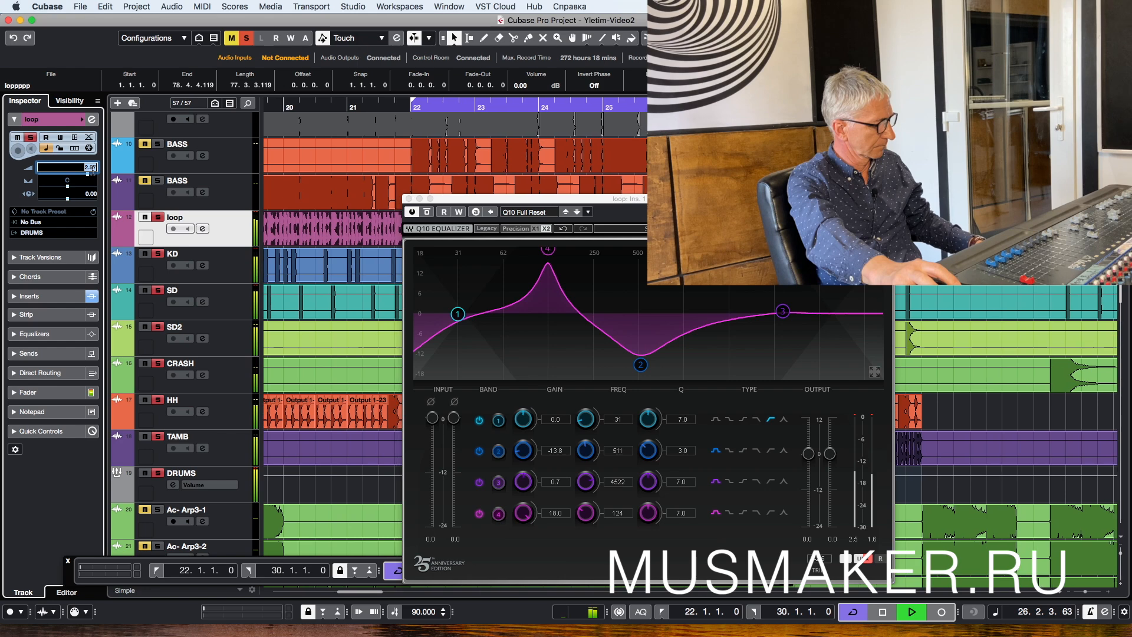
pyautogui.write('5')
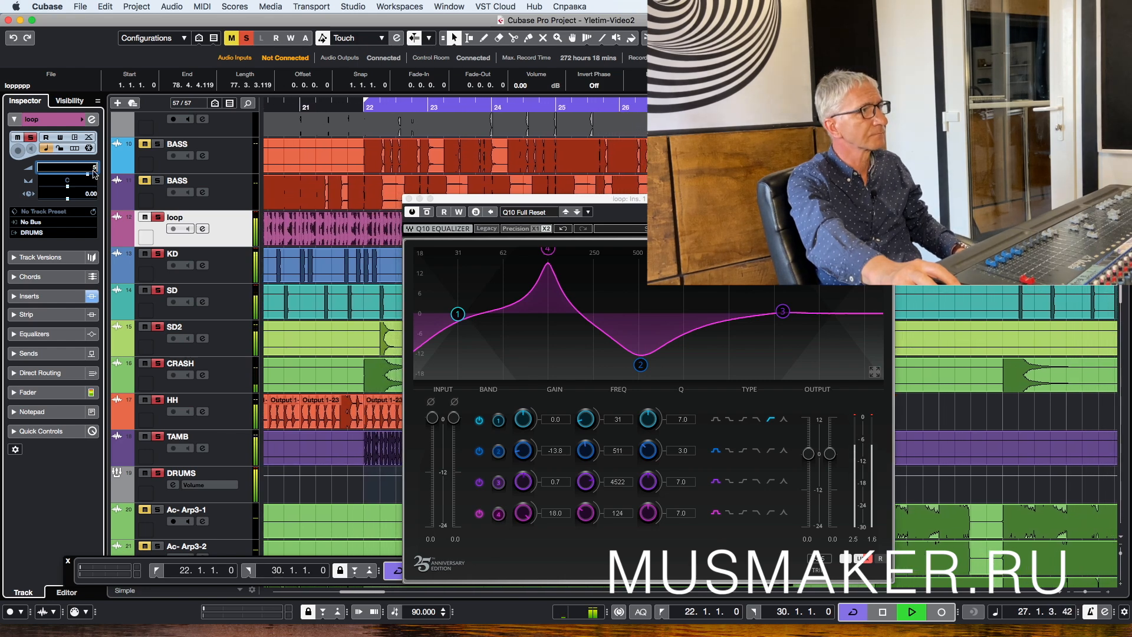
pyautogui.press('Return')
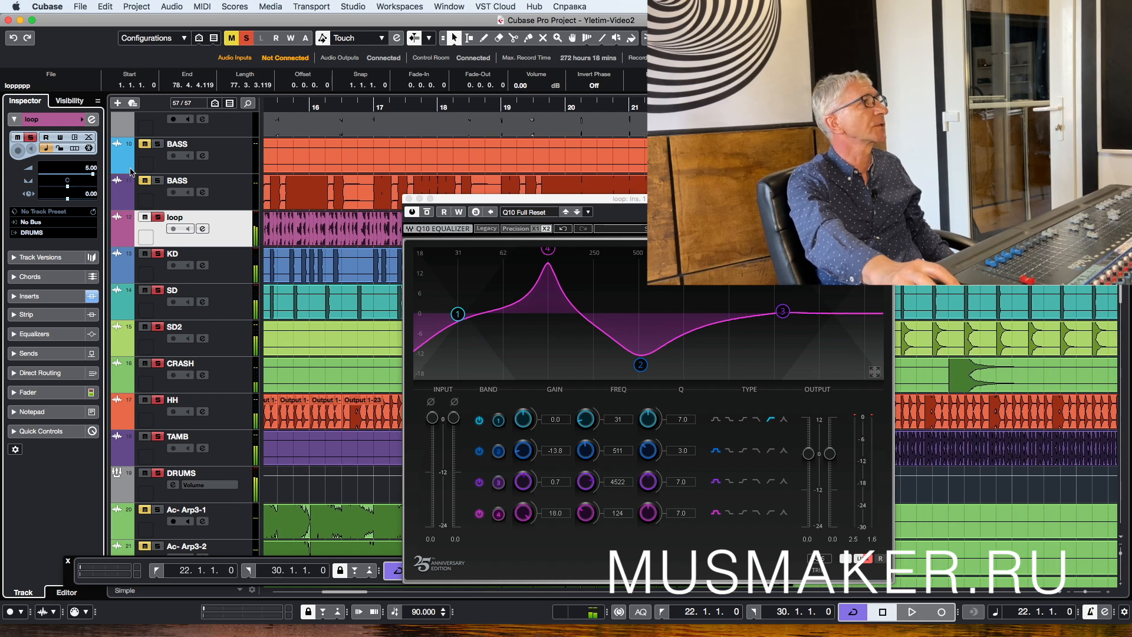
# Step: Solo the BASS track directly above the loop along with the drums and close the loop equalizer
pyautogui.press('space')
pyautogui.click(159, 182)
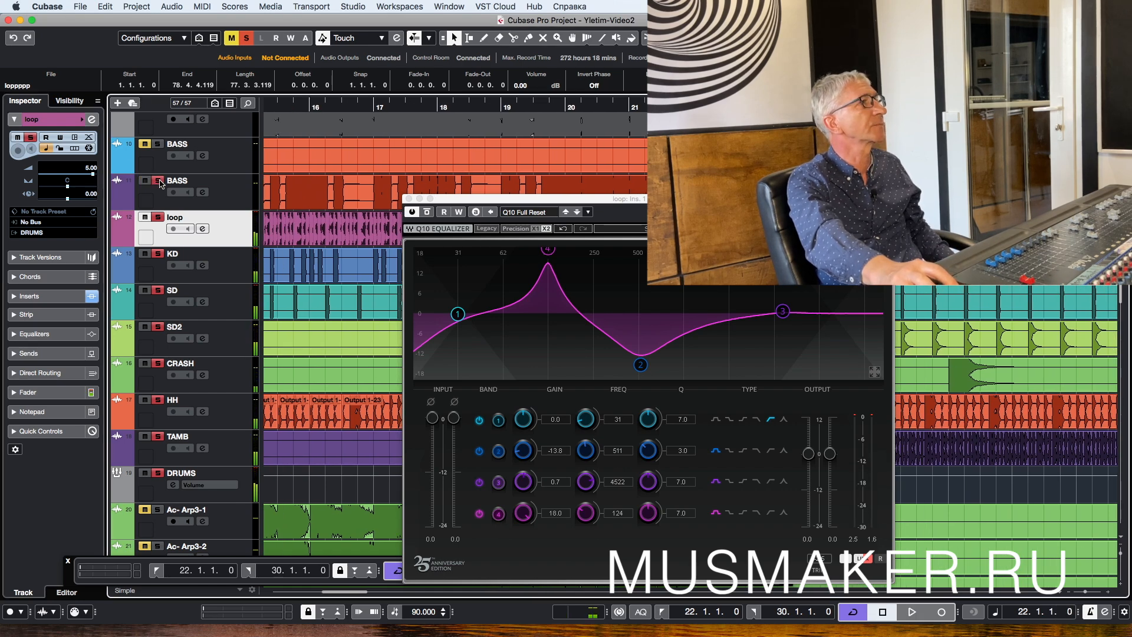
pyautogui.click(409, 199)
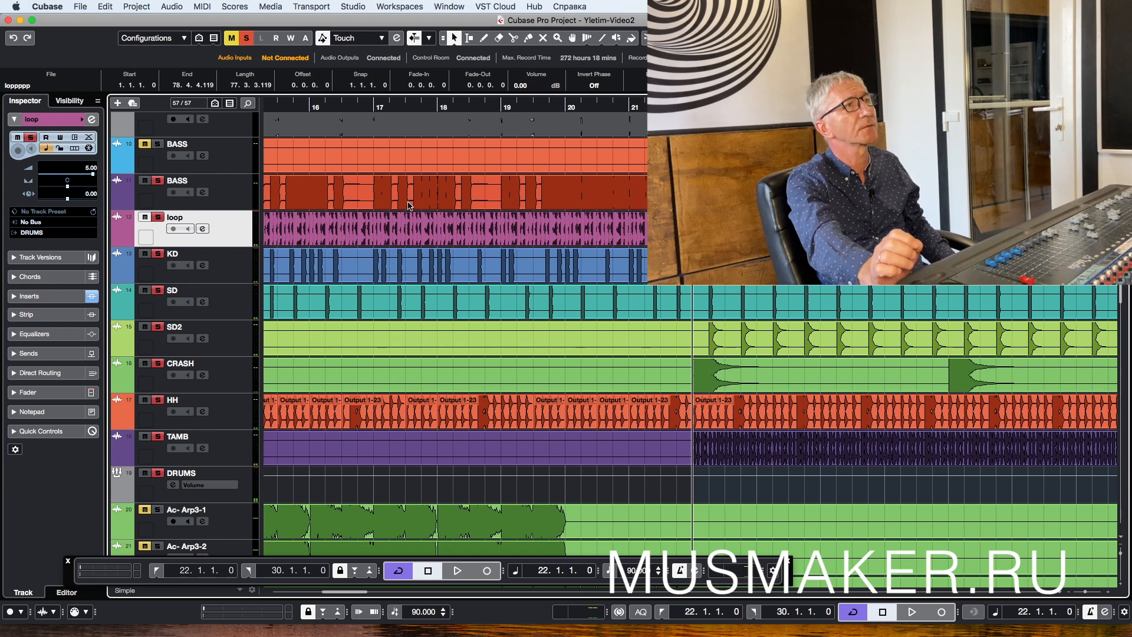
pyautogui.press('space')
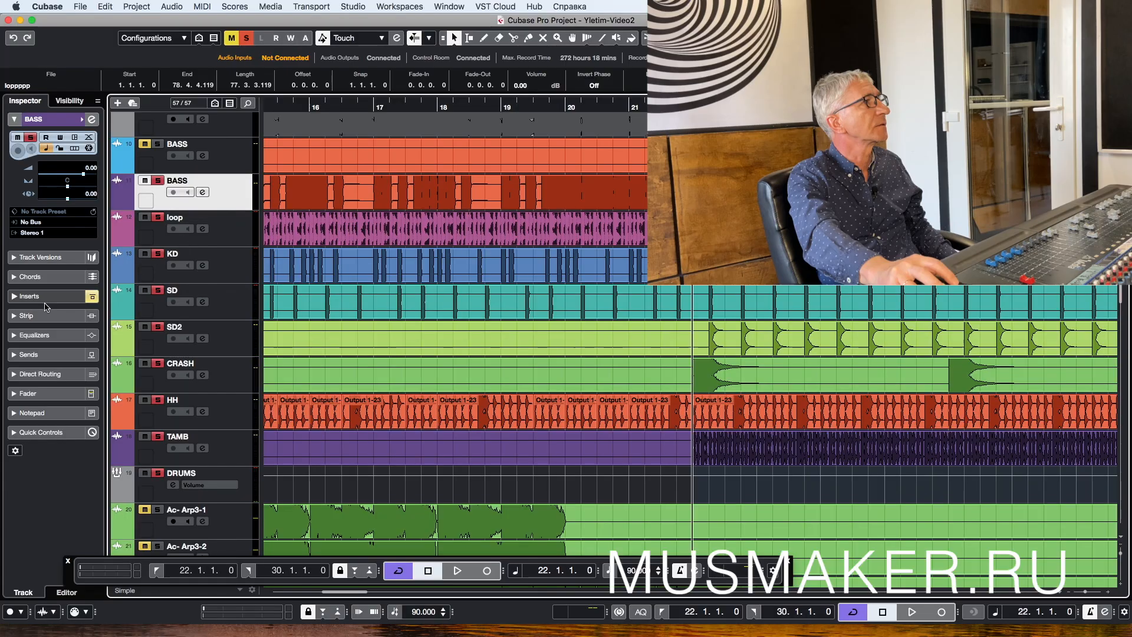
# Step: Open the C1 compressor insert of the soloed BASS track, turn off its bypass and close its window
pyautogui.click(47, 304)
pyautogui.click(53, 201)
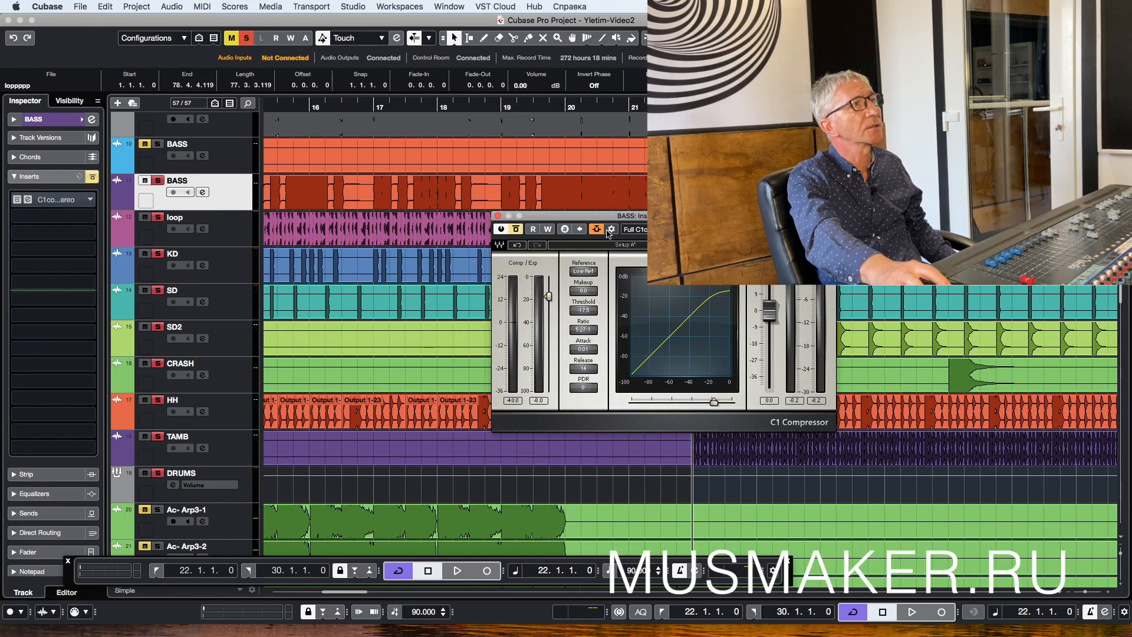
pyautogui.click(517, 234)
pyautogui.click(499, 217)
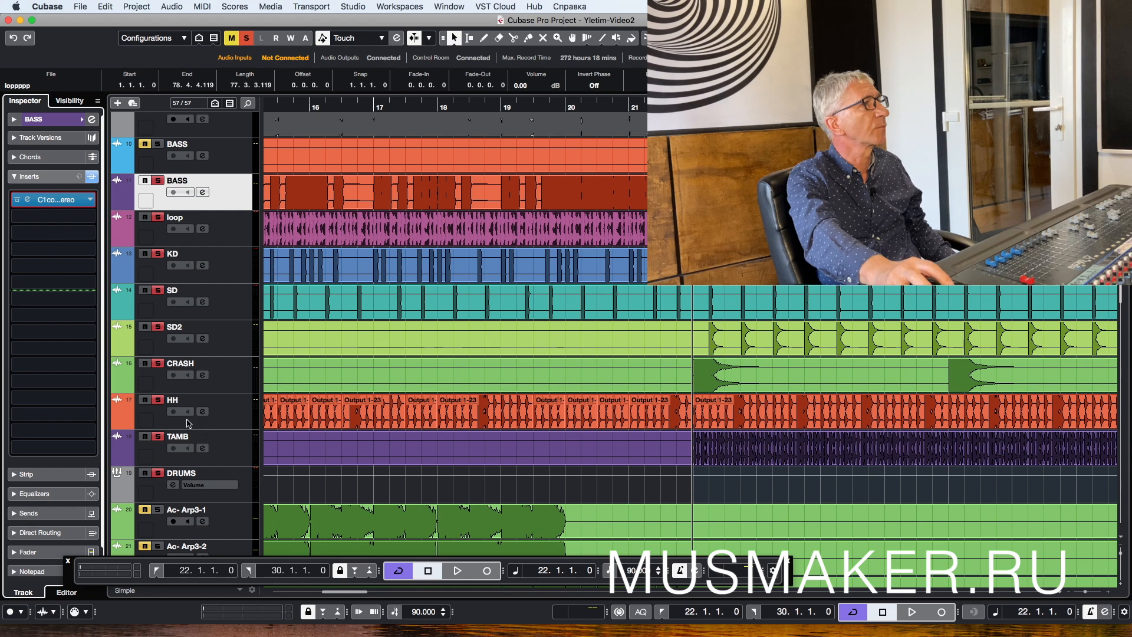
# Step: Activate the KD track's send to the side-chain of the BASS C1 compressor and turn off the sends bypass
pyautogui.click(165, 274)
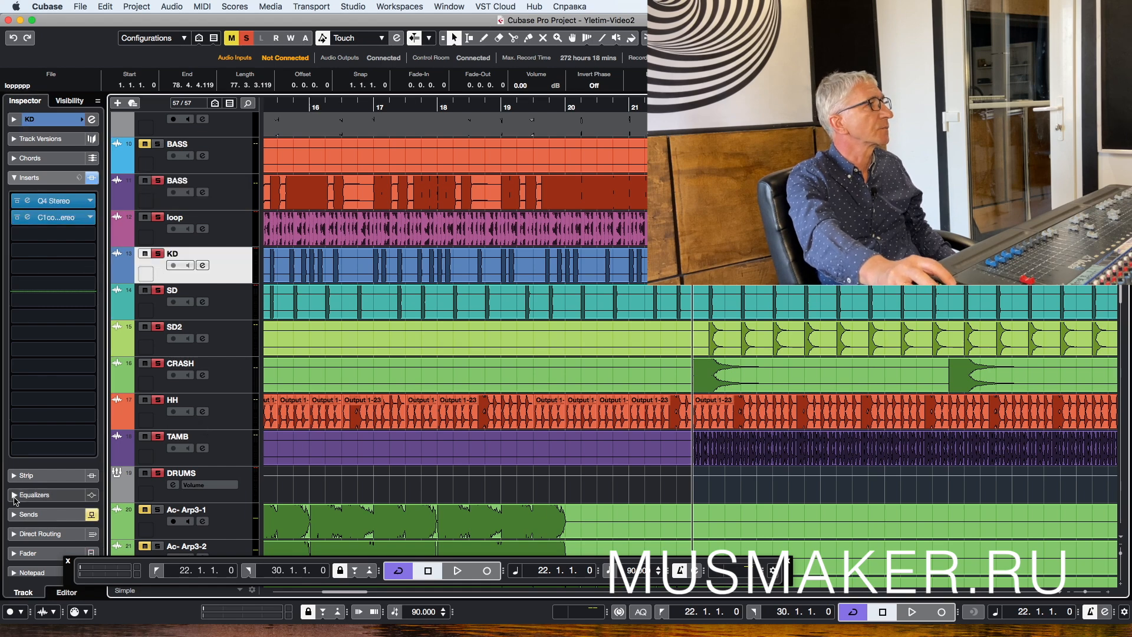
pyautogui.click(28, 514)
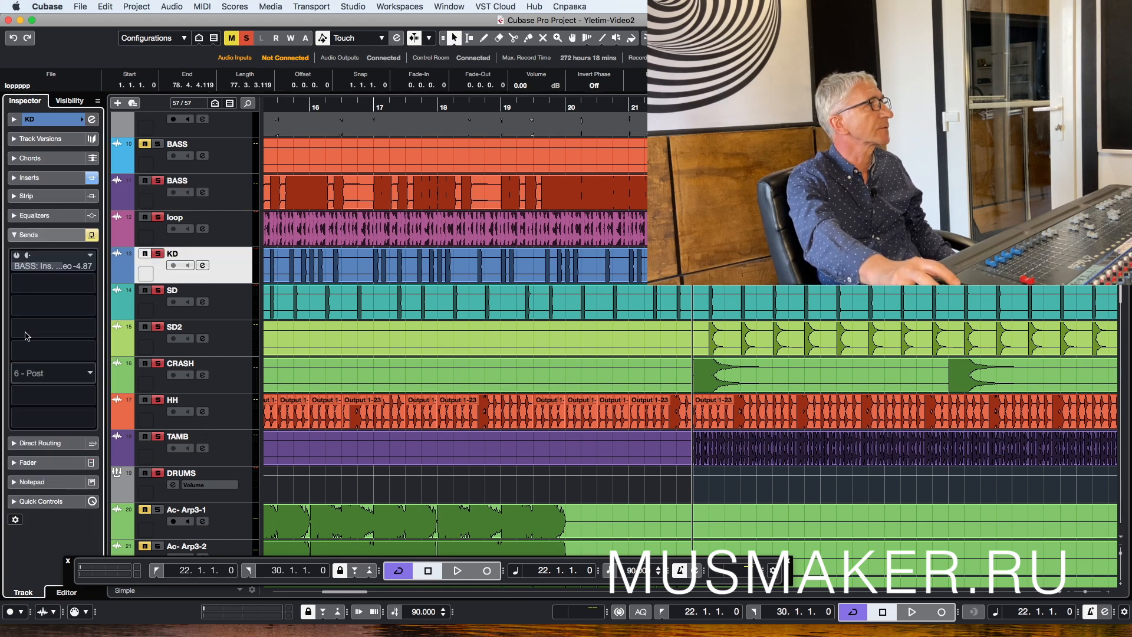
pyautogui.click(16, 258)
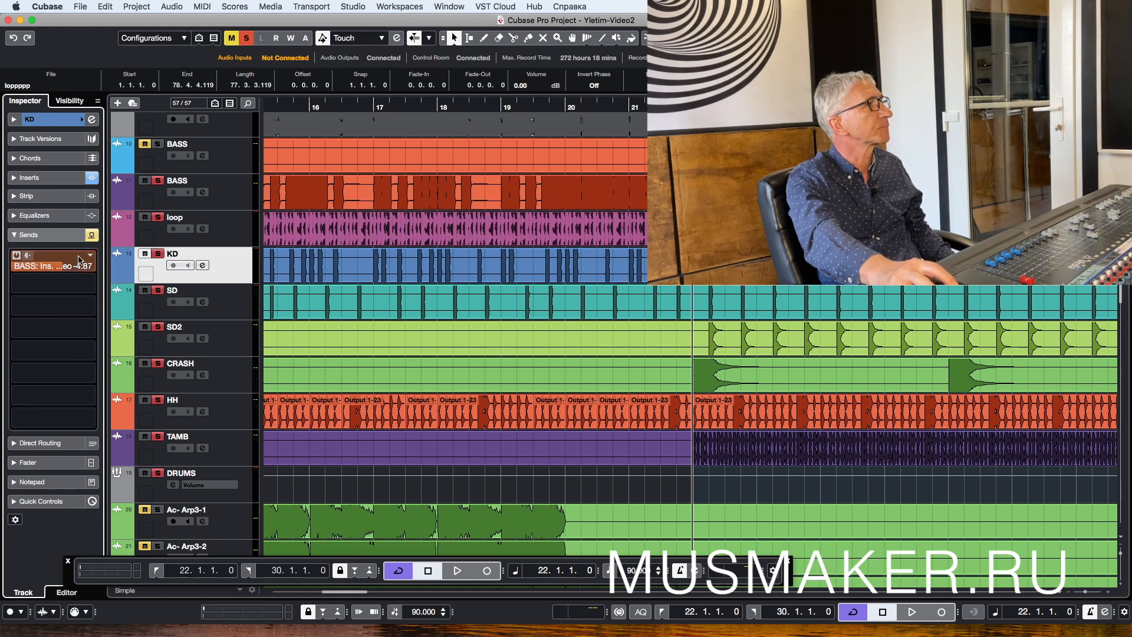
pyautogui.click(87, 263)
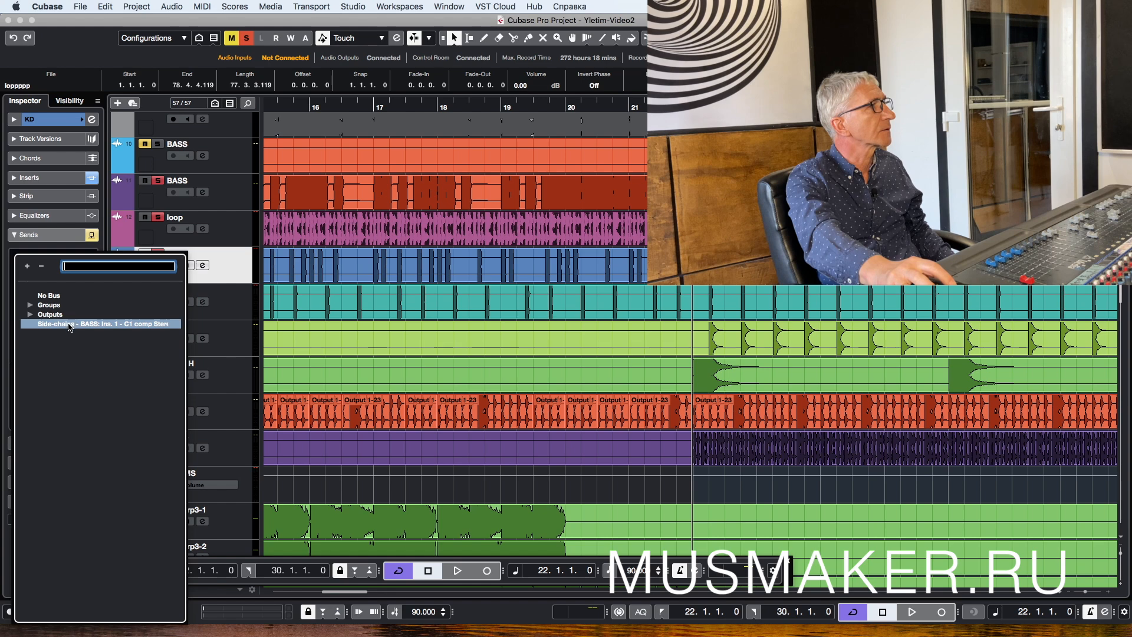
pyautogui.click(67, 325)
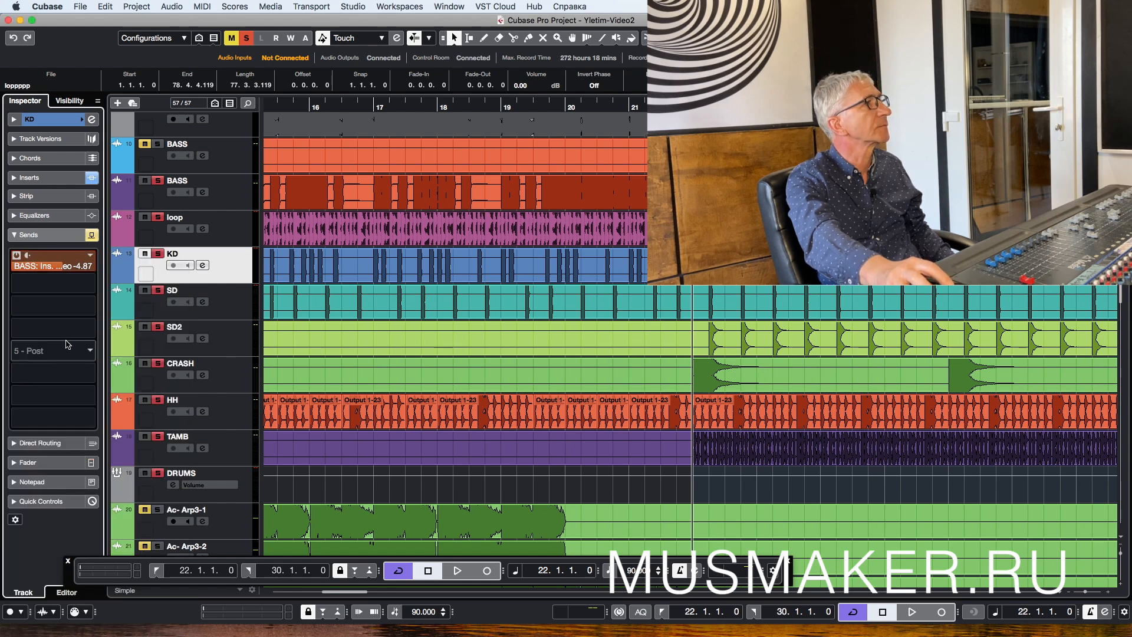
pyautogui.click(91, 234)
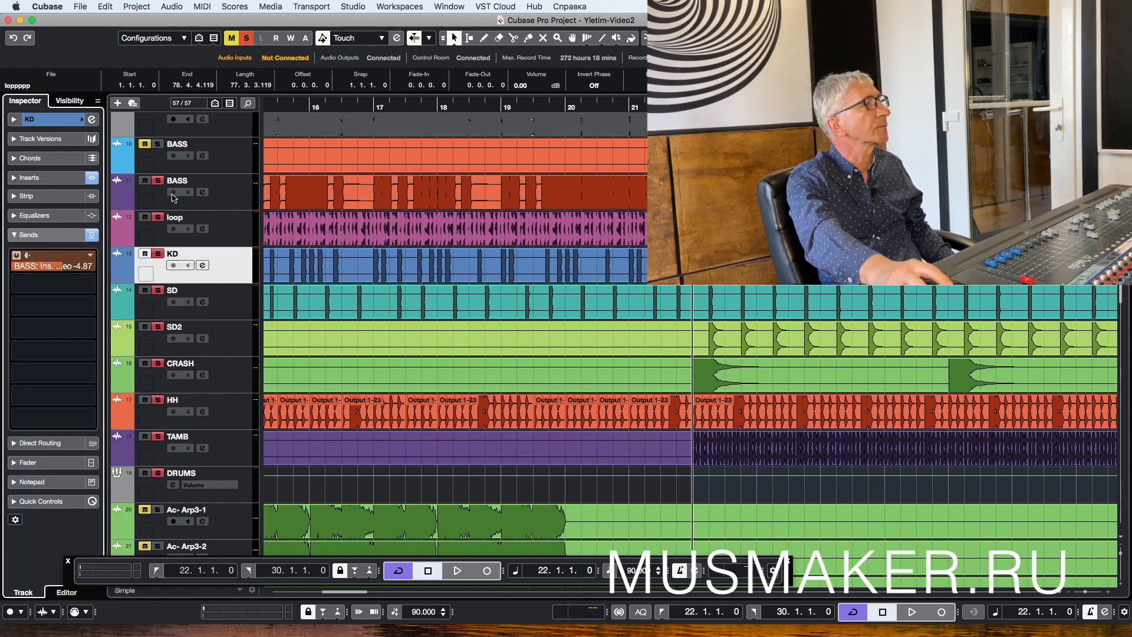
# Step: Play the looped section and open the C1 compressor insert of the soloed BASS track
pyautogui.press('space')
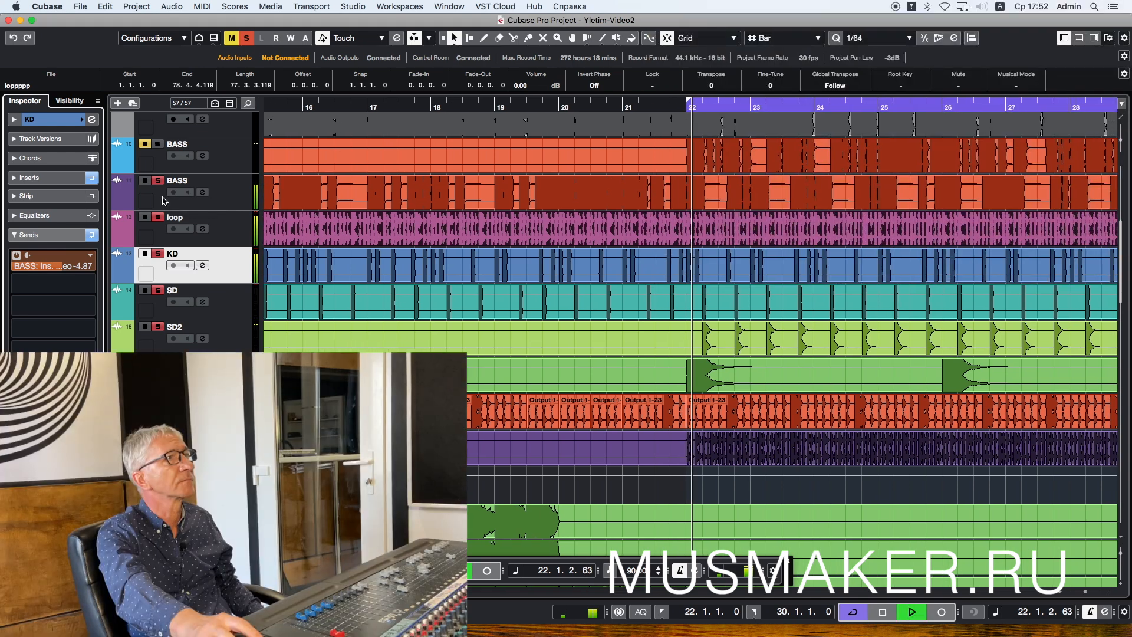
pyautogui.click(164, 201)
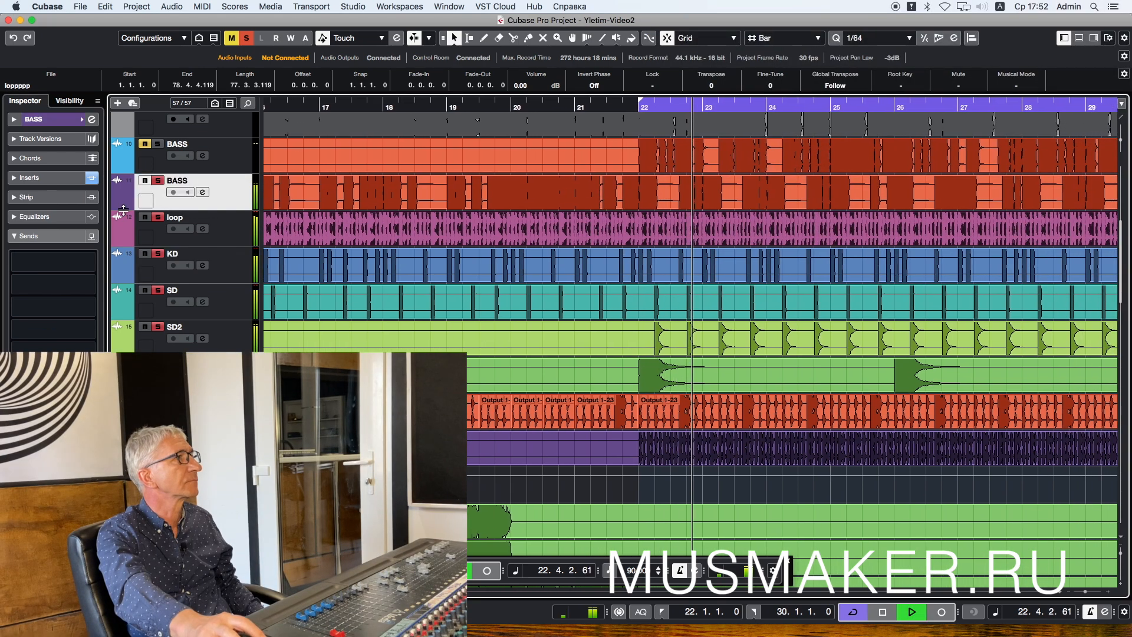
pyautogui.click(70, 177)
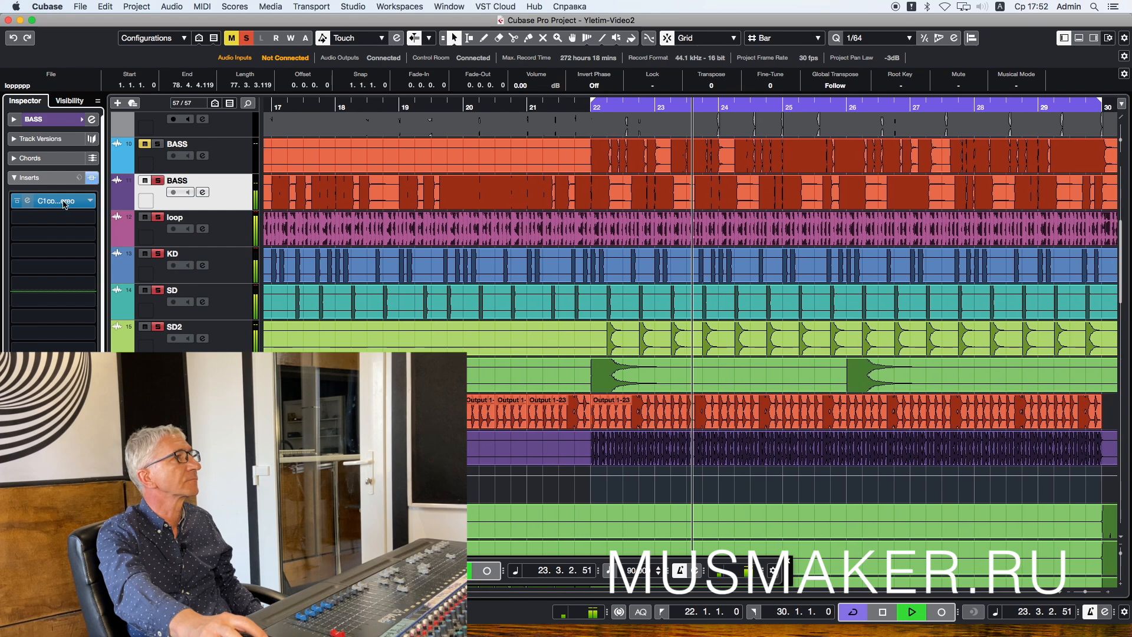
pyautogui.click(58, 201)
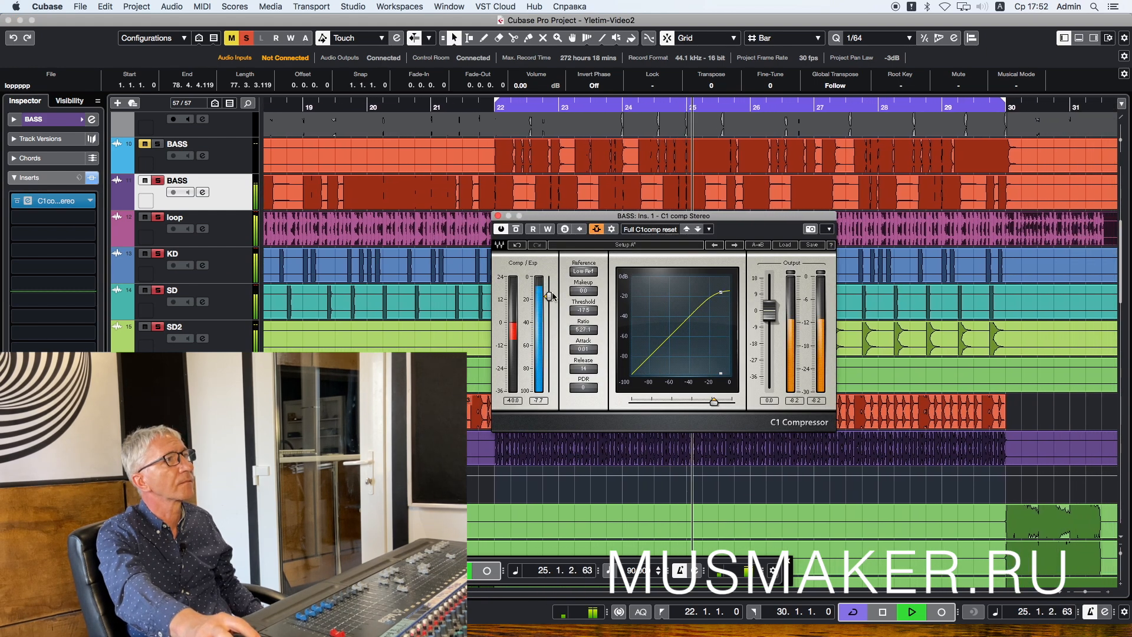
# Step: Try a deeper threshold of about -42 on the BASS C1 compressor during playback, and set the threshold to -17.0
pyautogui.moveTo(549, 297); pyautogui.dragTo(549, 304)
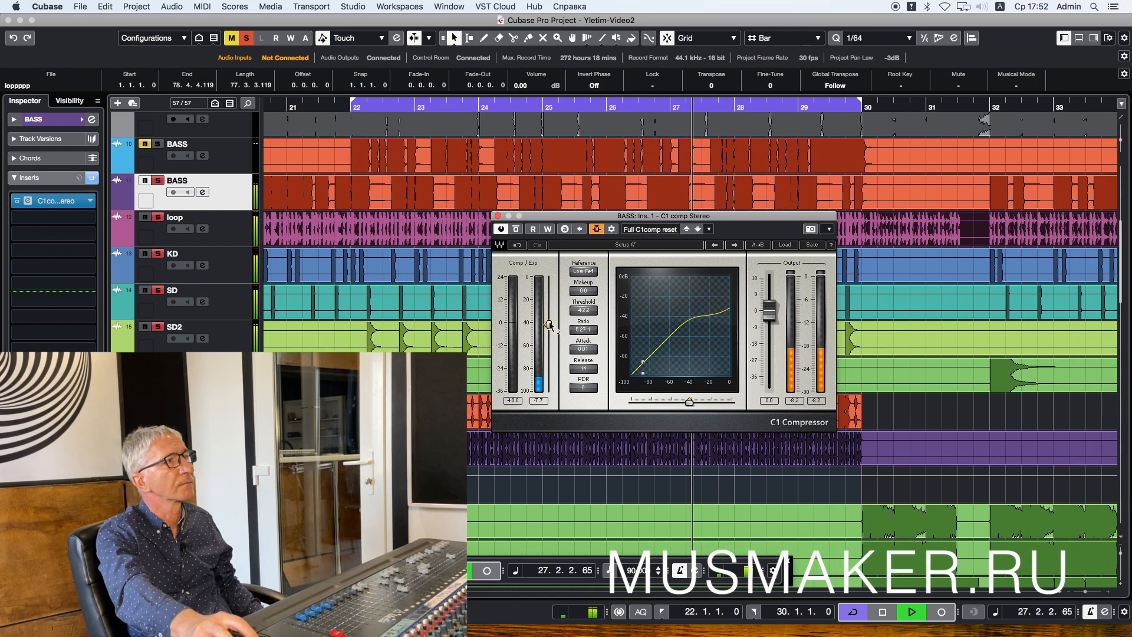
pyautogui.press('space')
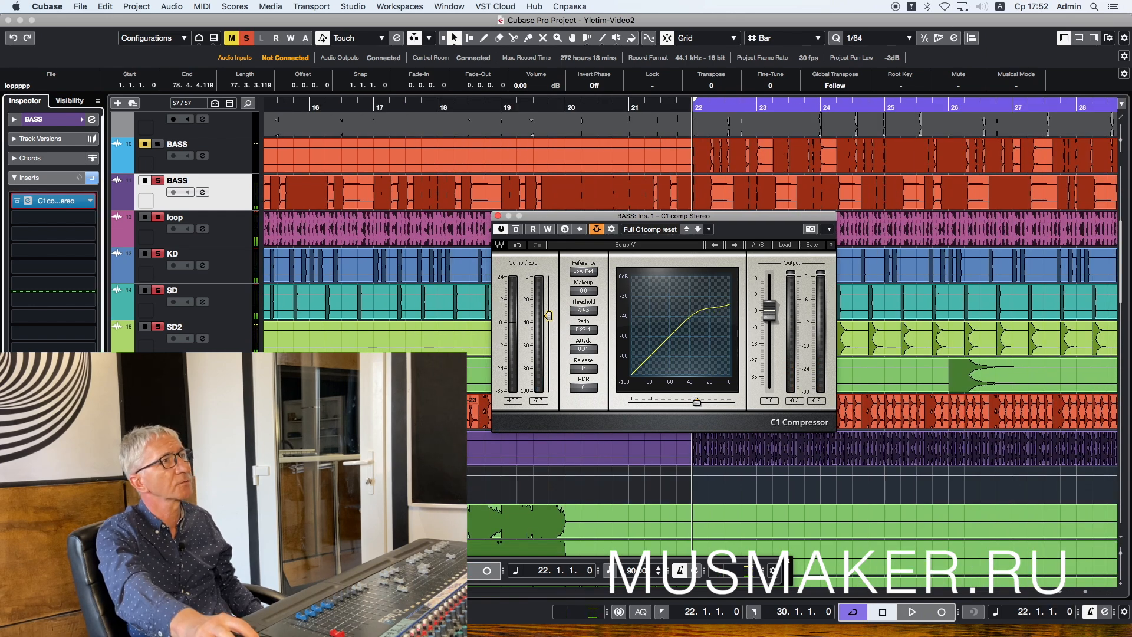
pyautogui.moveTo(548, 310); pyautogui.dragTo(548, 305)
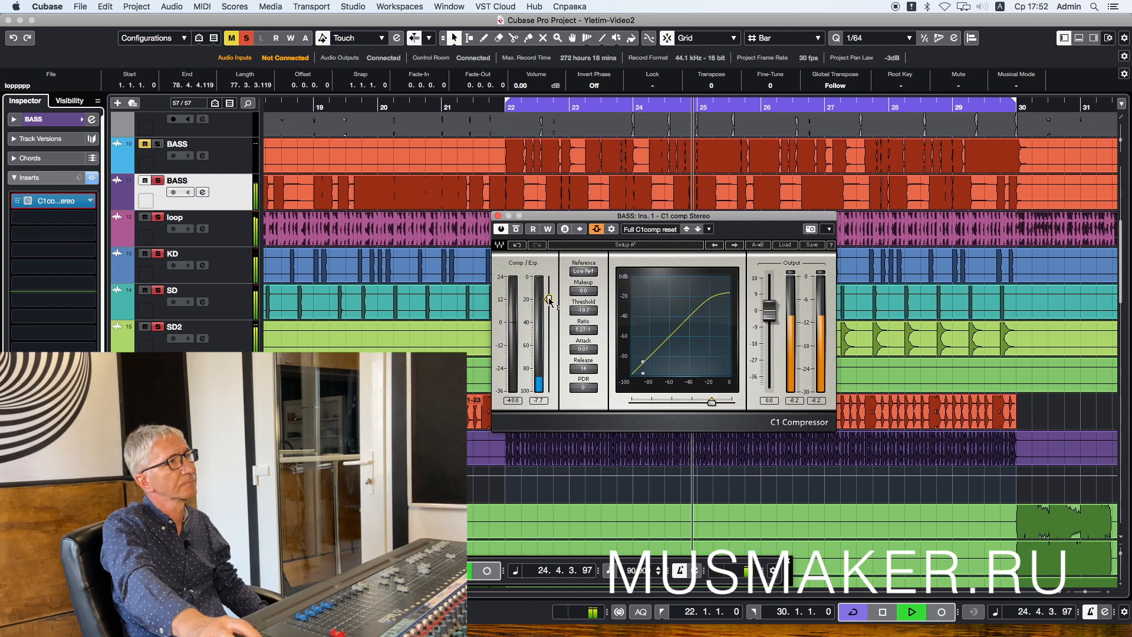
pyautogui.moveTo(548, 300); pyautogui.dragTo(548, 296)
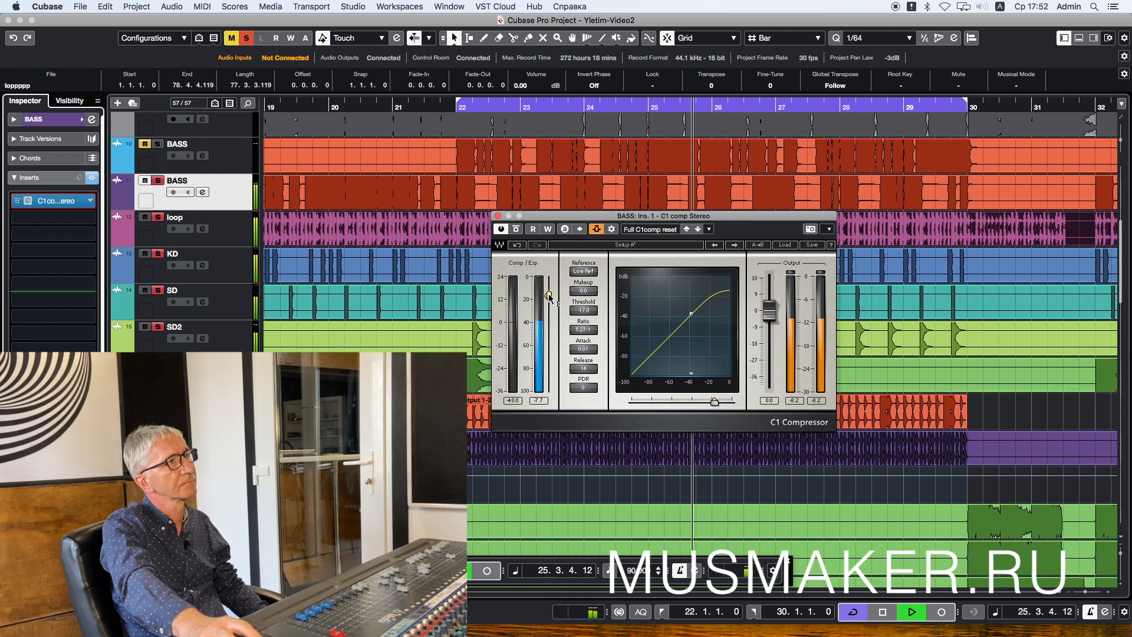
# Step: Compare the bass with the C1 compressor bypassed and active, and raise its threshold to -14.4
pyautogui.click(517, 229)
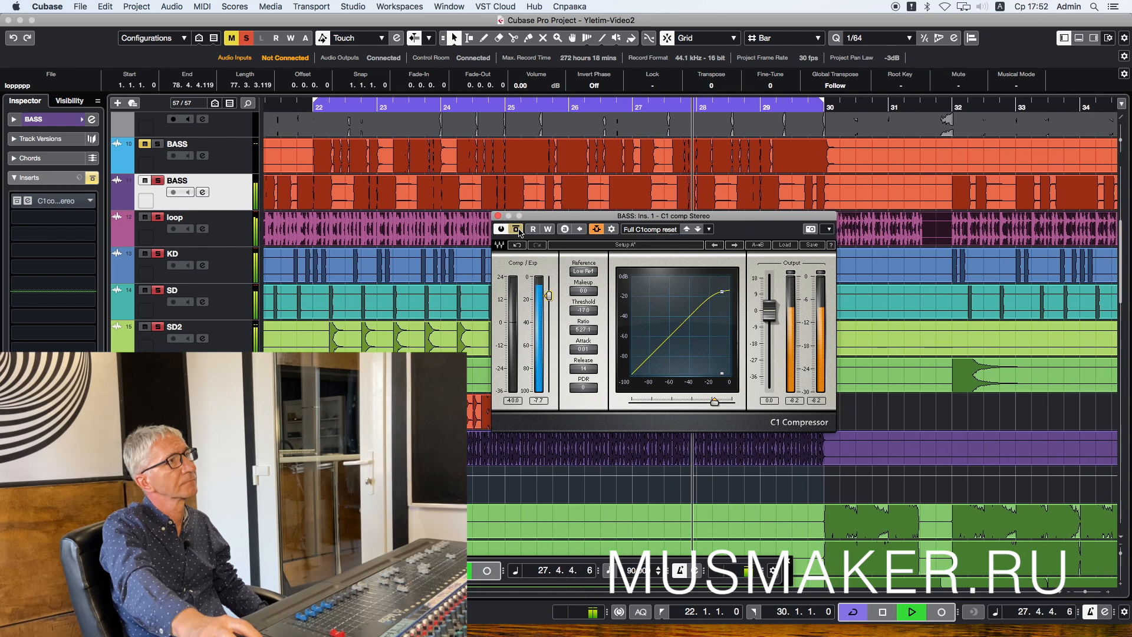
pyautogui.click(517, 230)
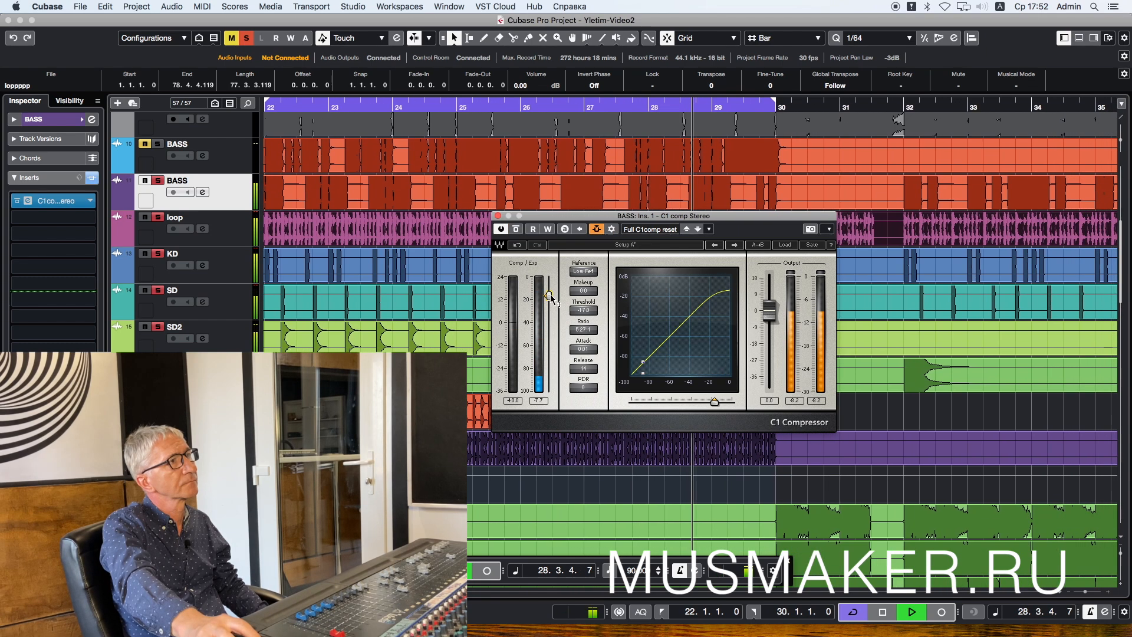
pyautogui.moveTo(716, 401); pyautogui.dragTo(717, 401)
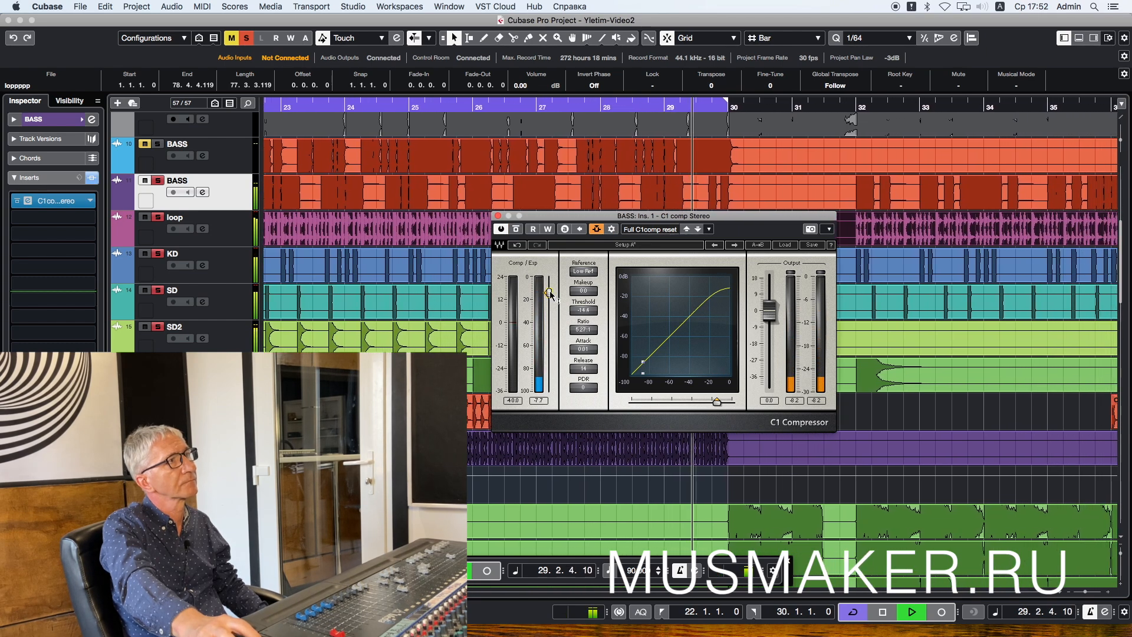